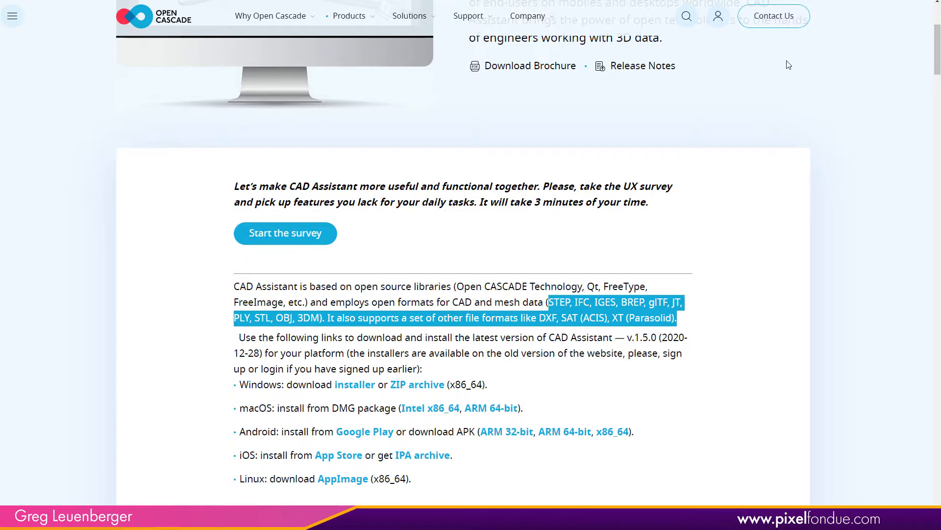
pyautogui.scroll(4, 887, 76)
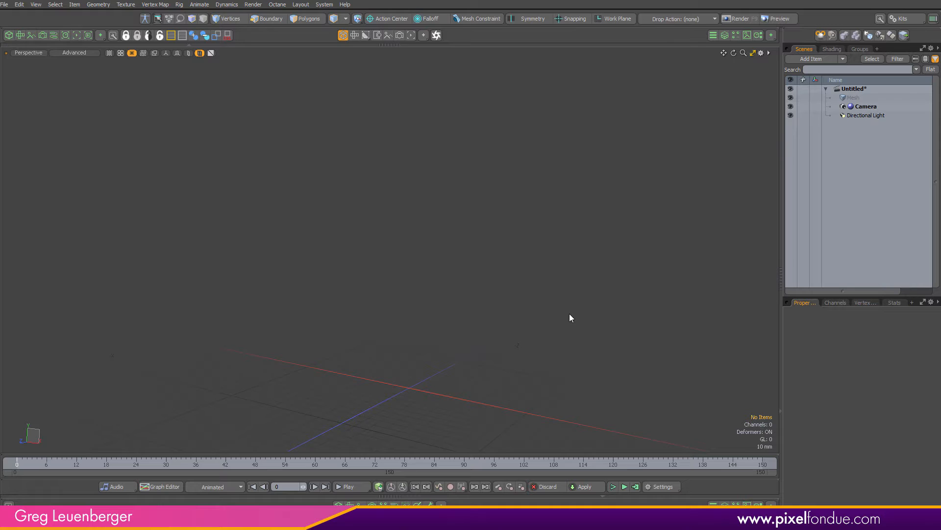
# Open the MANDALORIAN HELMET.SLDPRT file as a scene
pyautogui.hotkey('ctrl', 'o')
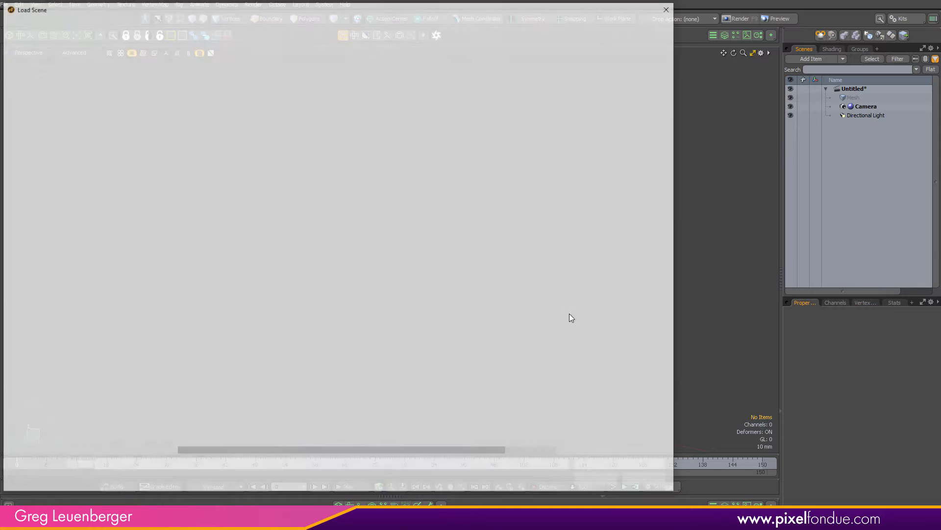
pyautogui.click(280, 112)
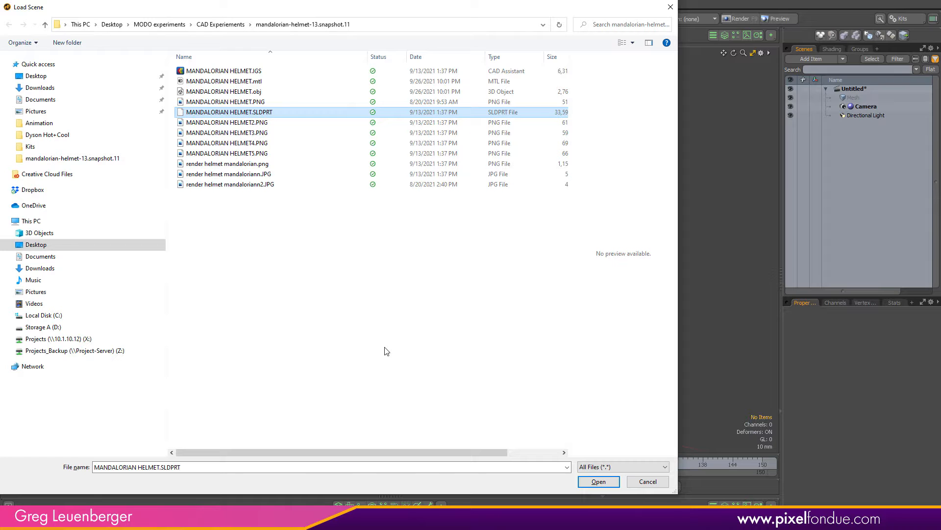
pyautogui.click(601, 482)
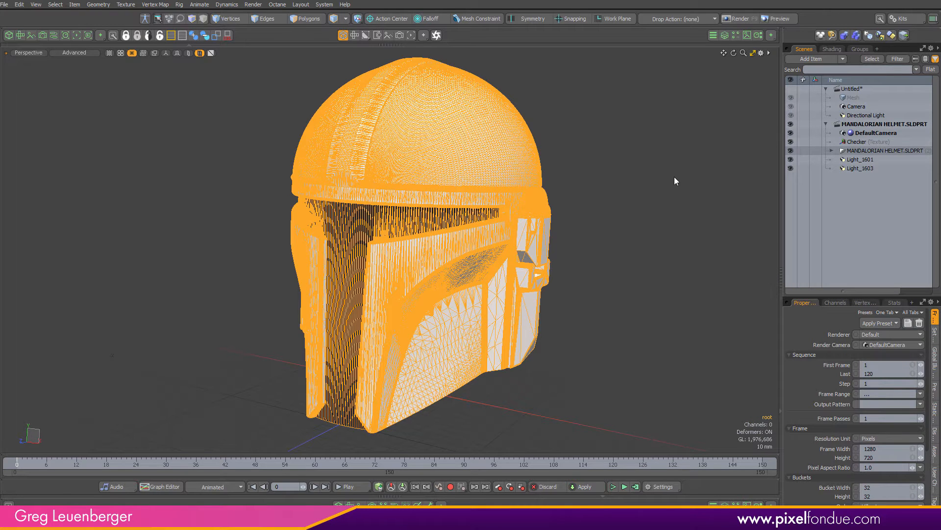
# Inspect the imported helmet's item hierarchy, selecting its root item and orbiting around the model
pyautogui.click(675, 177)
pyautogui.click(831, 150)
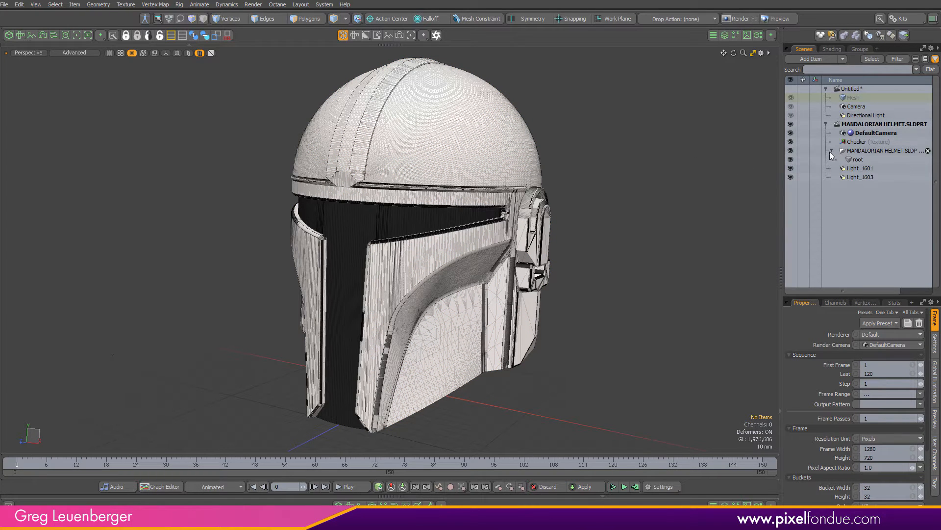
pyautogui.click(880, 160)
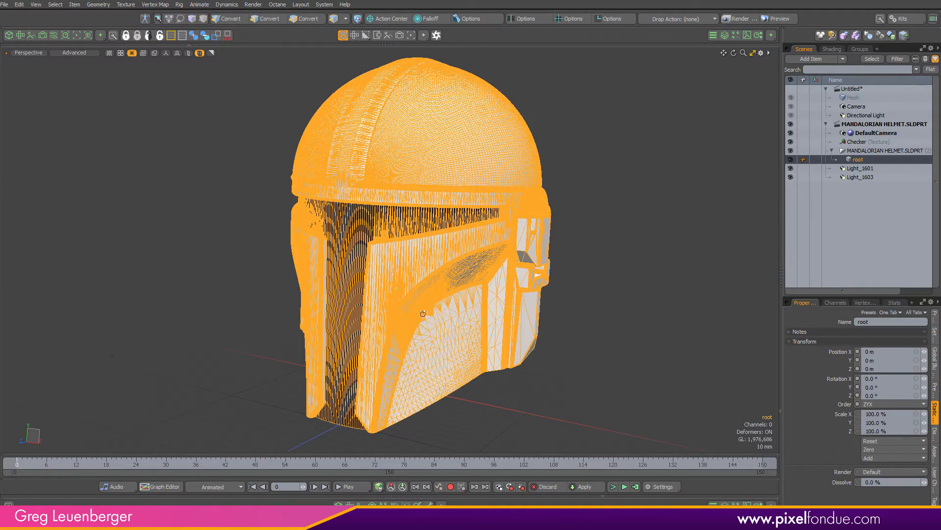
pyautogui.keyDown('alt'); pyautogui.moveTo(287, 304); pyautogui.dragTo(410, 317); pyautogui.keyUp('alt')
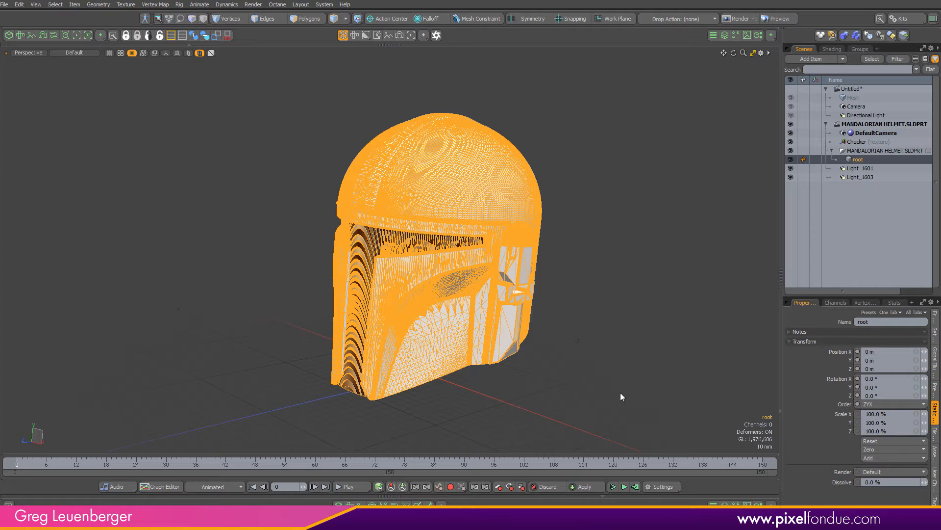
pyautogui.click(723, 218)
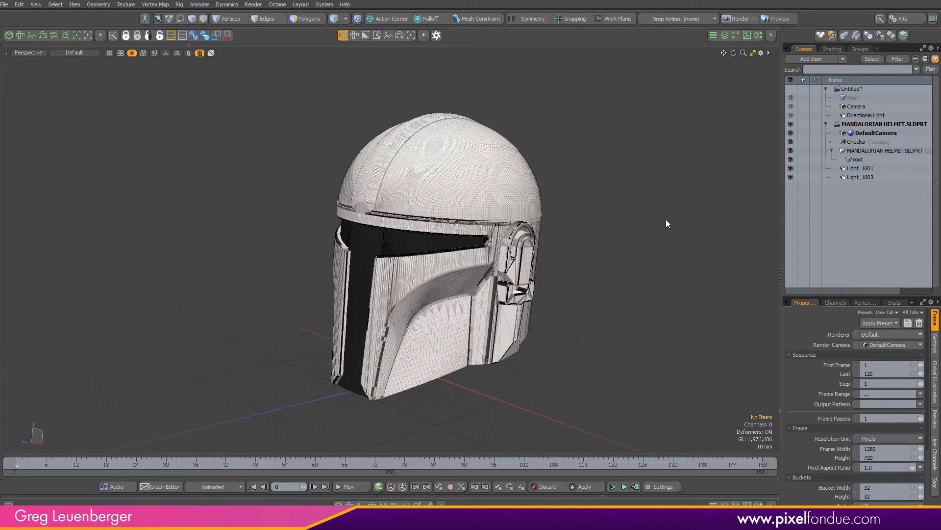
pyautogui.click(856, 159)
pyautogui.keyDown('alt'); pyautogui.moveTo(553, 295); pyautogui.dragTo(563, 289); pyautogui.keyUp('alt')
pyautogui.click(673, 253)
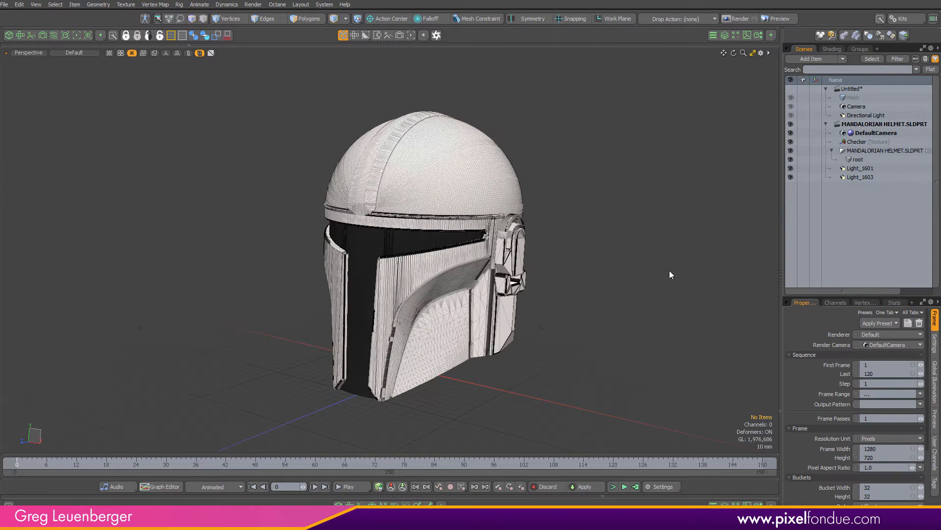
# Select the helmet and switch the selection mode to Polygons
pyautogui.click(475, 187)
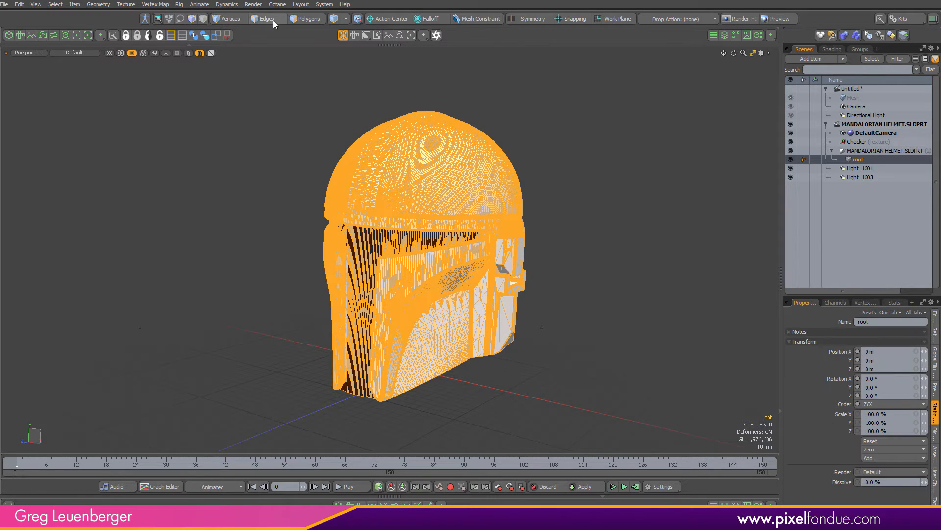
pyautogui.click(236, 19)
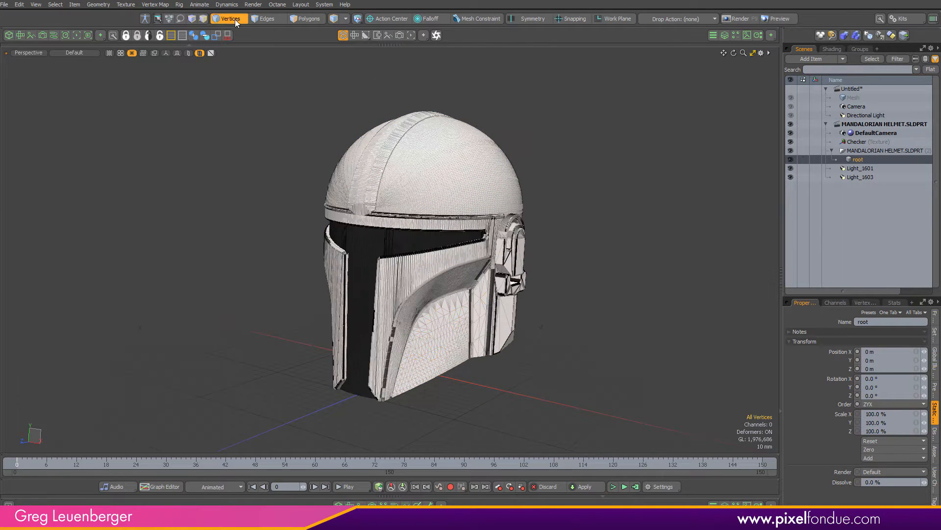
pyautogui.click(294, 20)
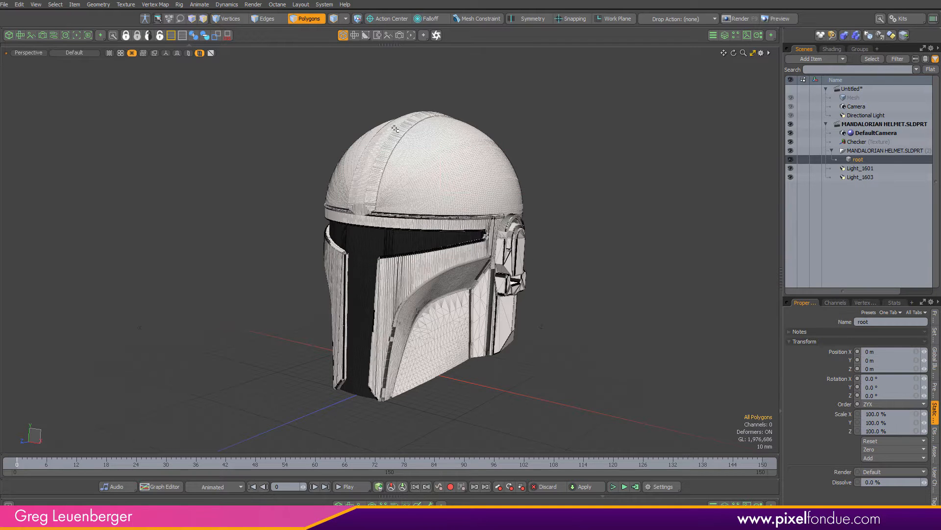
# Orbit and zoom around the helmet to examine the model
pyautogui.moveTo(271, 364); pyautogui.dragTo(705, 139)
pyautogui.moveTo(665, 162); pyautogui.dragTo(162, 218)
pyautogui.moveTo(214, 195); pyautogui.dragTo(784, 156)
pyautogui.moveTo(512, 190); pyautogui.dragTo(57, 398)
pyautogui.scroll(4, 434, 181)
pyautogui.scroll(-2, 489, 186)
pyautogui.scroll(-3, 523, 191)
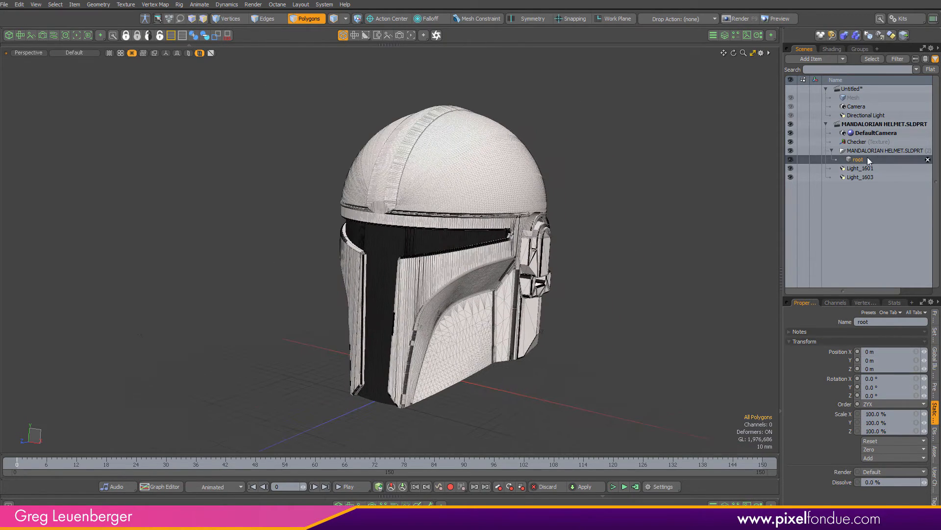
# Change the root item's type to Mesh
pyautogui.rightClick(865, 160)
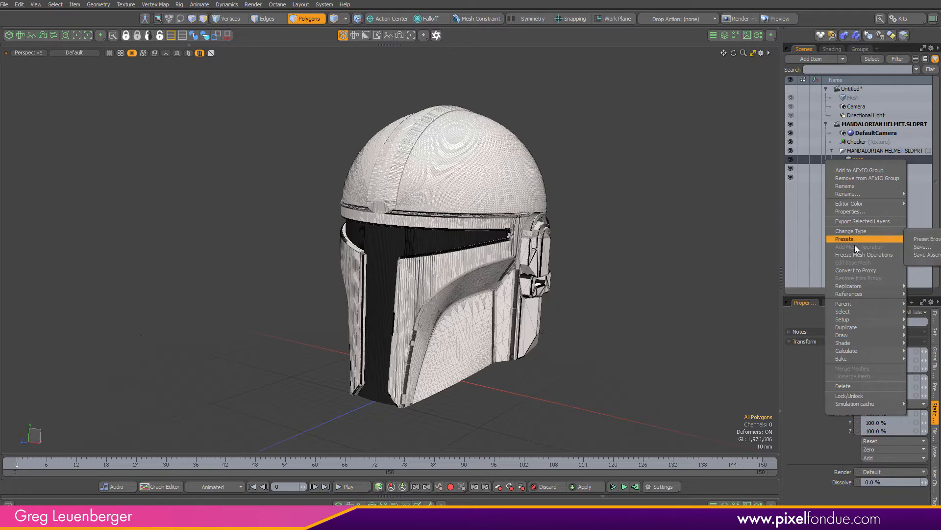
pyautogui.moveTo(873, 234)
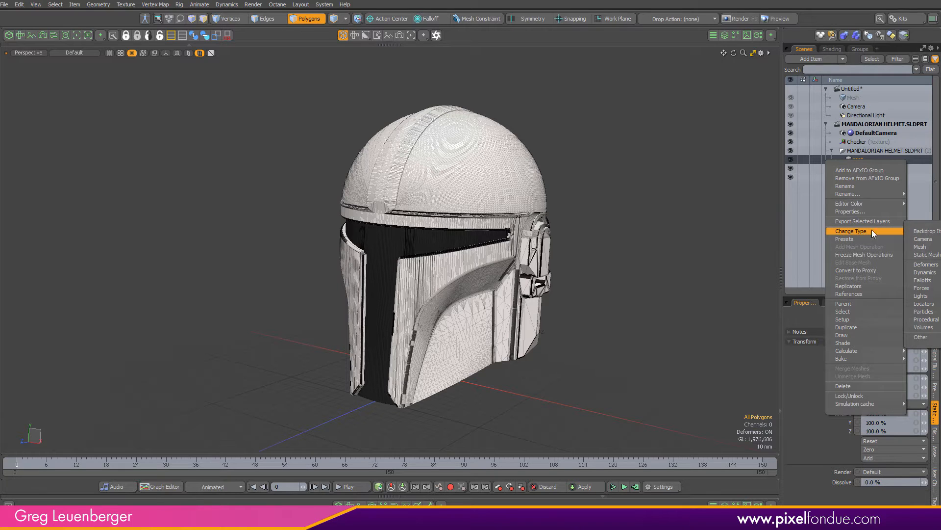
pyautogui.click(921, 248)
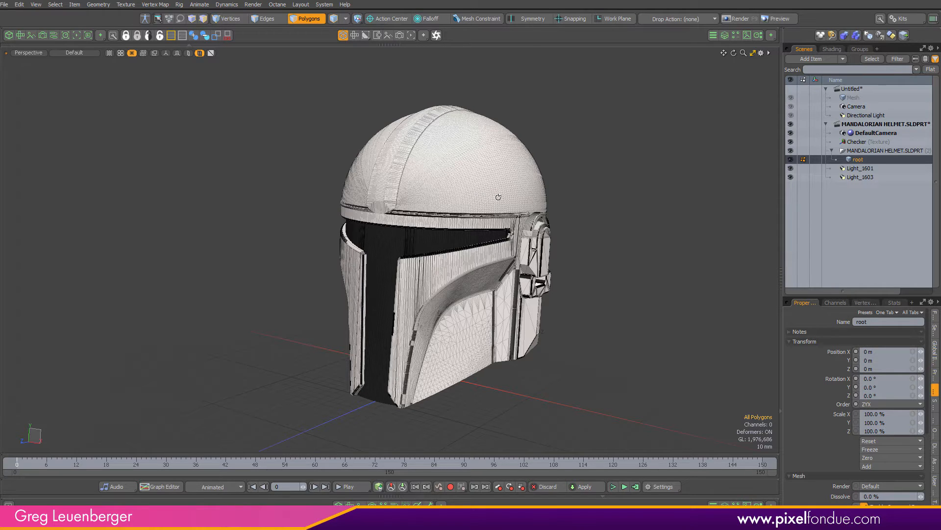
# Examine the converted mesh's polygons up close, then check the imported lights and camera
pyautogui.keyDown('alt'); pyautogui.moveTo(602, 151); pyautogui.dragTo(590, 157); pyautogui.keyUp('alt')
pyautogui.click(639, 118)
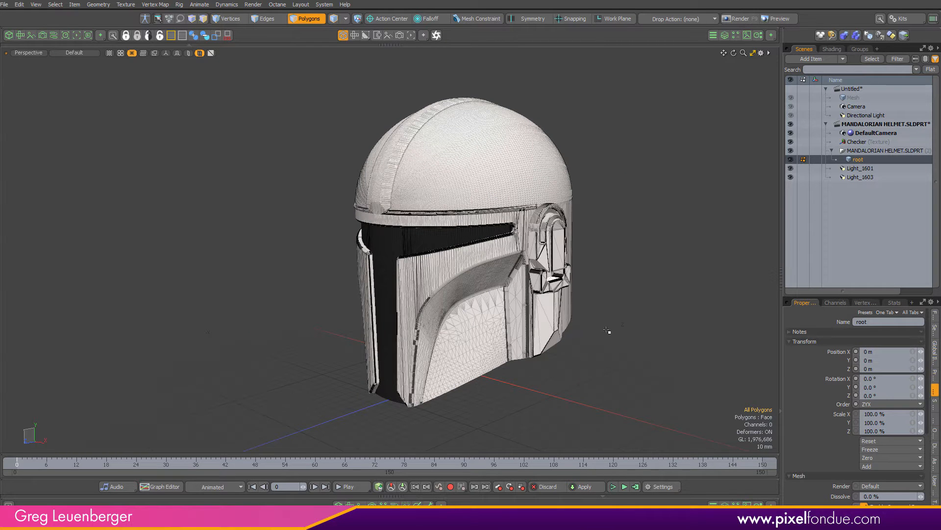
pyautogui.scroll(8, 554, 327)
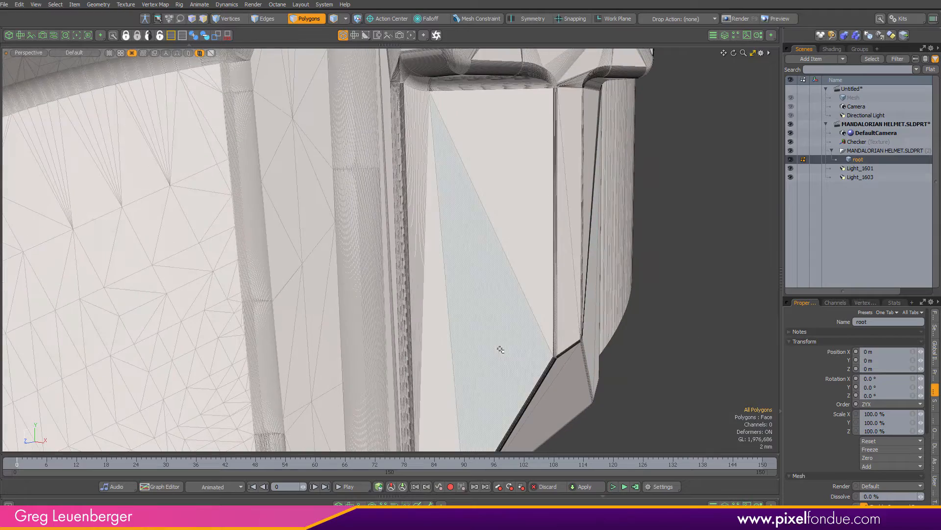
pyautogui.click(500, 350)
pyautogui.scroll(-4, 534, 275)
pyautogui.keyDown('shift'); pyautogui.click(533, 271); pyautogui.keyUp('shift')
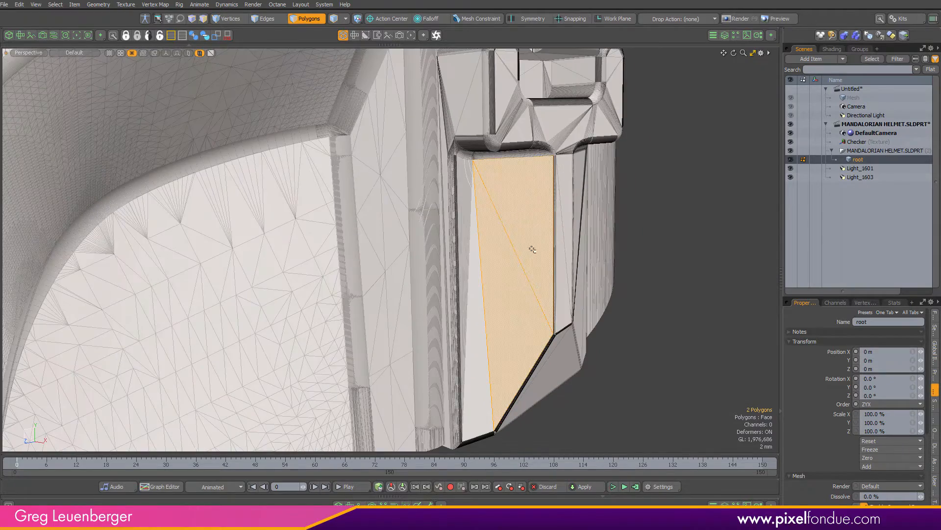
pyautogui.scroll(-4, 603, 308)
pyautogui.scroll(-4, 603, 308)
pyautogui.click(611, 388)
pyautogui.scroll(-3, 637, 375)
pyautogui.keyDown('alt'); pyautogui.keyDown('shift'); pyautogui.moveTo(669, 360); pyautogui.dragTo(575, 360); pyautogui.keyUp('shift'); pyautogui.keyUp('alt')
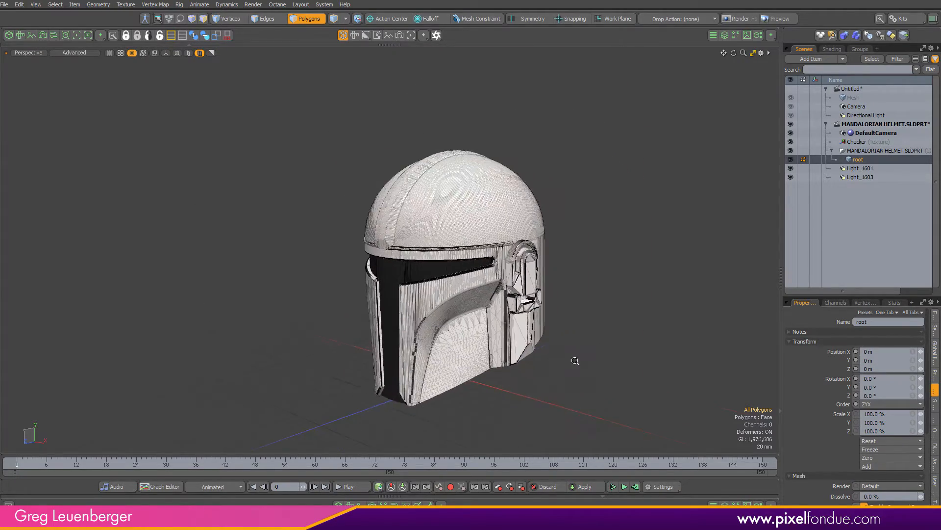
pyautogui.scroll(1, 604, 345)
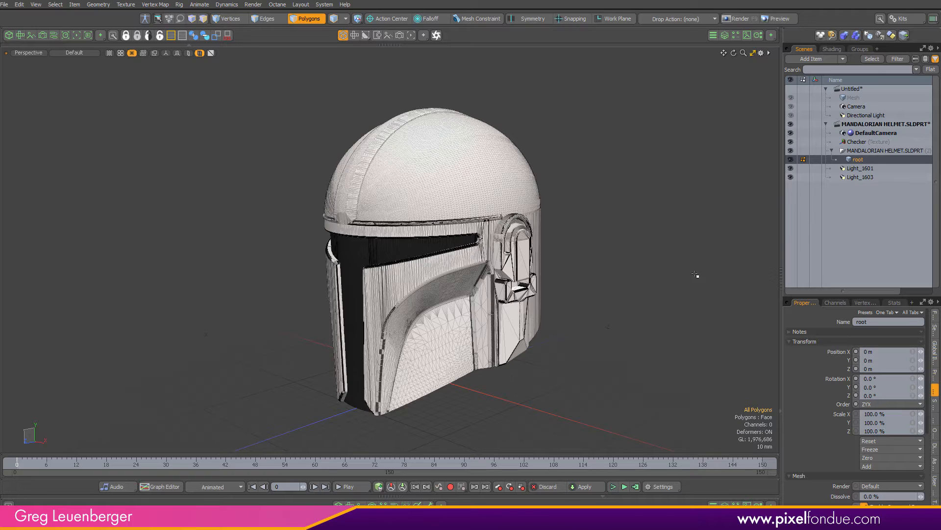
pyautogui.click(866, 175)
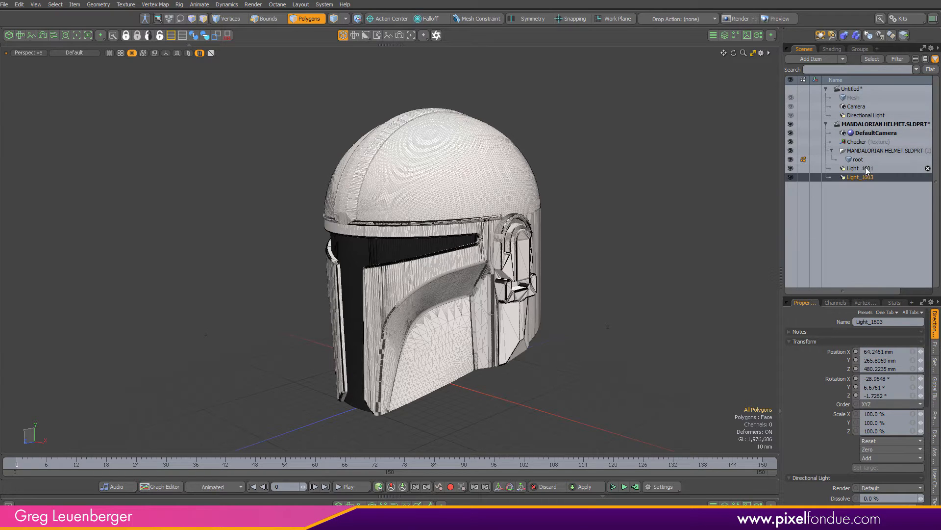
pyautogui.keyDown('shift'); pyautogui.click(864, 168); pyautogui.keyUp('shift')
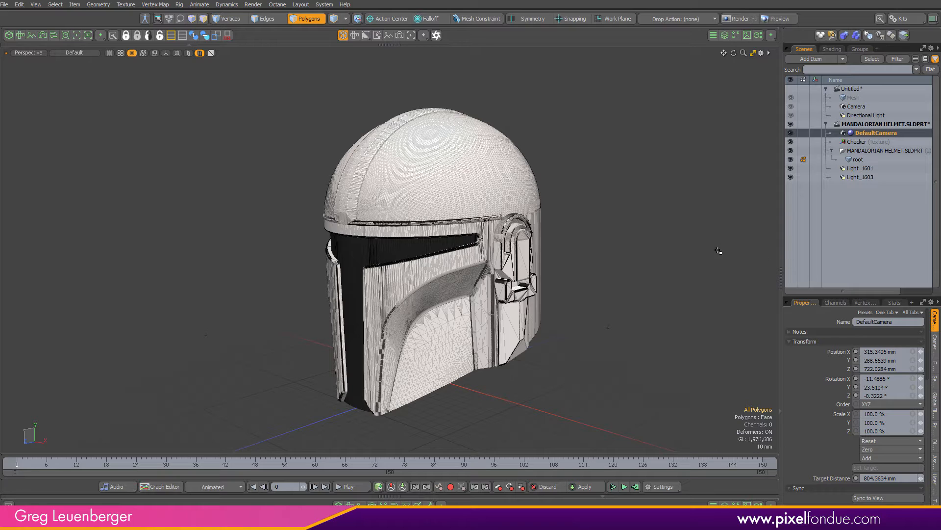
# Add an Alpha Output and a Final Color Output render output to the shader tree
pyautogui.click(833, 48)
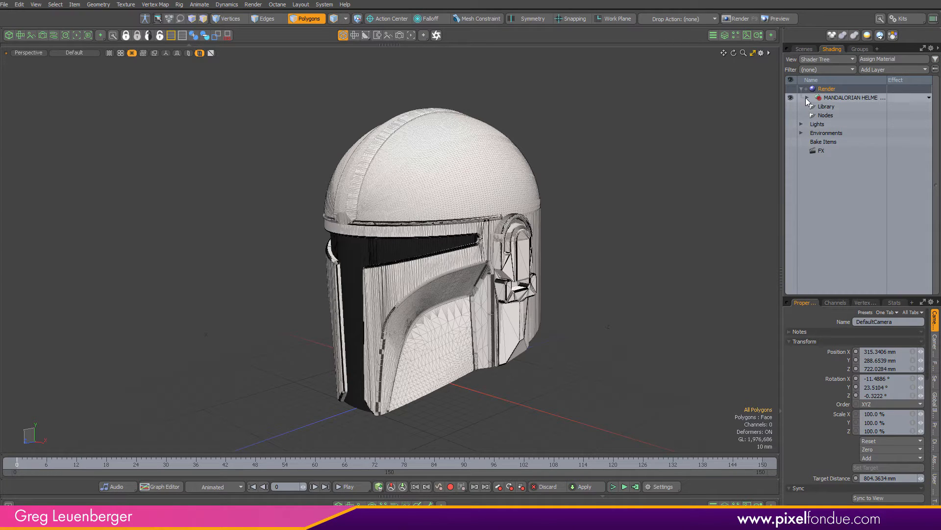
pyautogui.click(878, 69)
pyautogui.moveTo(861, 105)
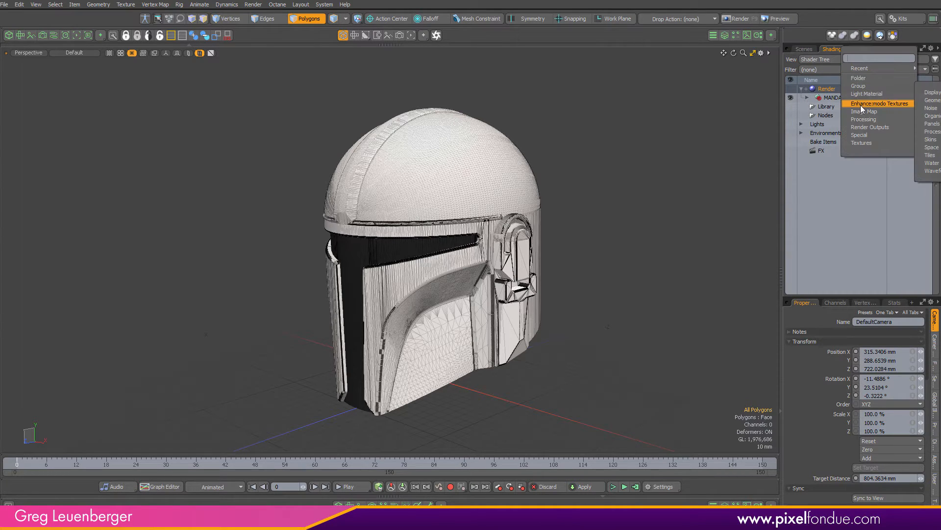
pyautogui.moveTo(871, 127)
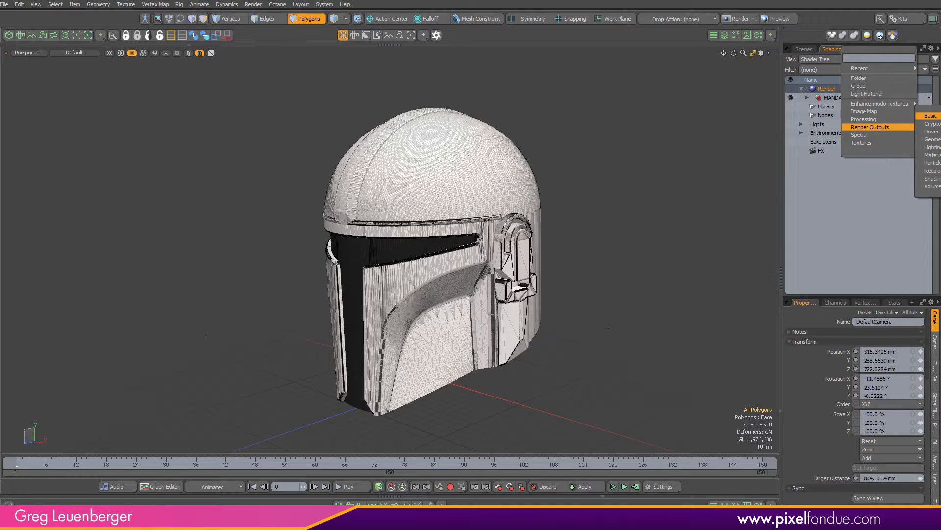
pyautogui.click(931, 116)
pyautogui.click(902, 69)
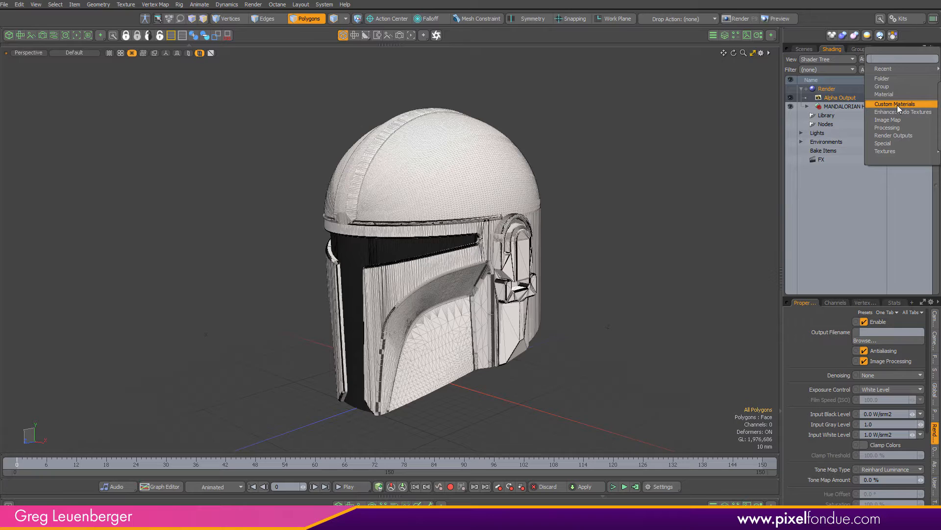
pyautogui.click(893, 135)
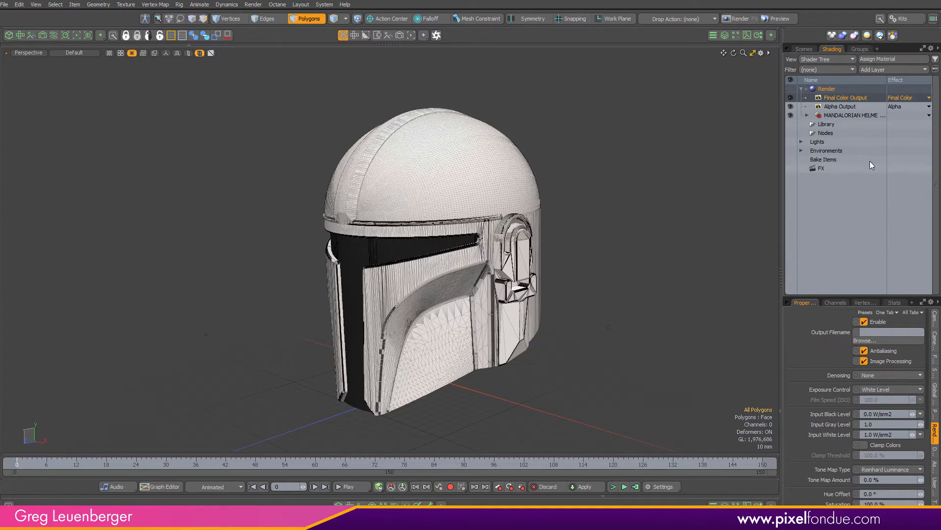
# Add a Material layer to the shader tree and move it below the helmet's material group
pyautogui.click(879, 70)
pyautogui.click(872, 85)
pyautogui.moveTo(834, 97); pyautogui.dragTo(827, 127)
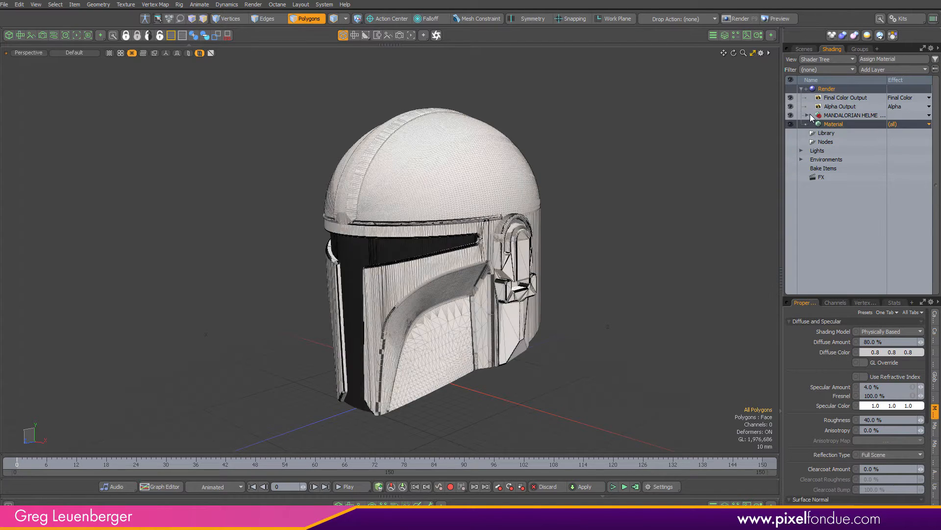
# Expand the helmet's material group and its imported SolidWorks materials in the shader tree
pyautogui.click(808, 115)
pyautogui.click(866, 115)
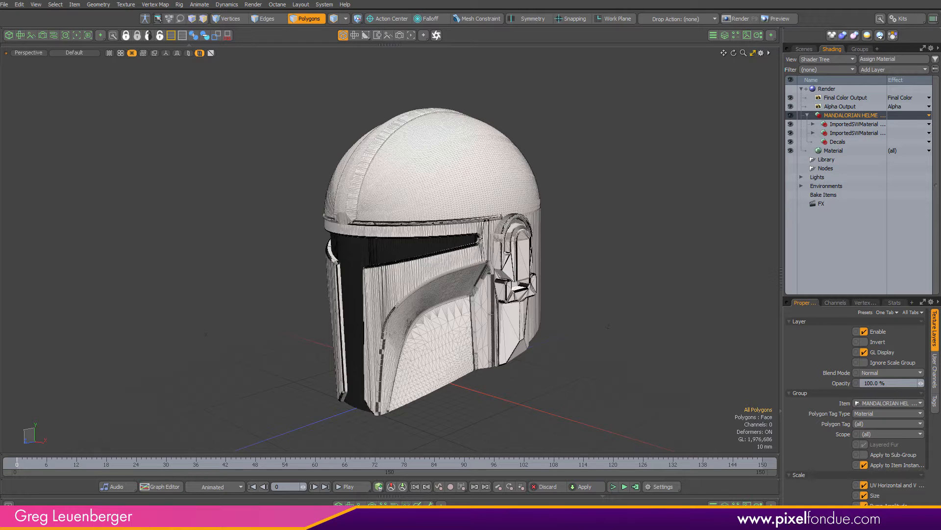
pyautogui.click(813, 132)
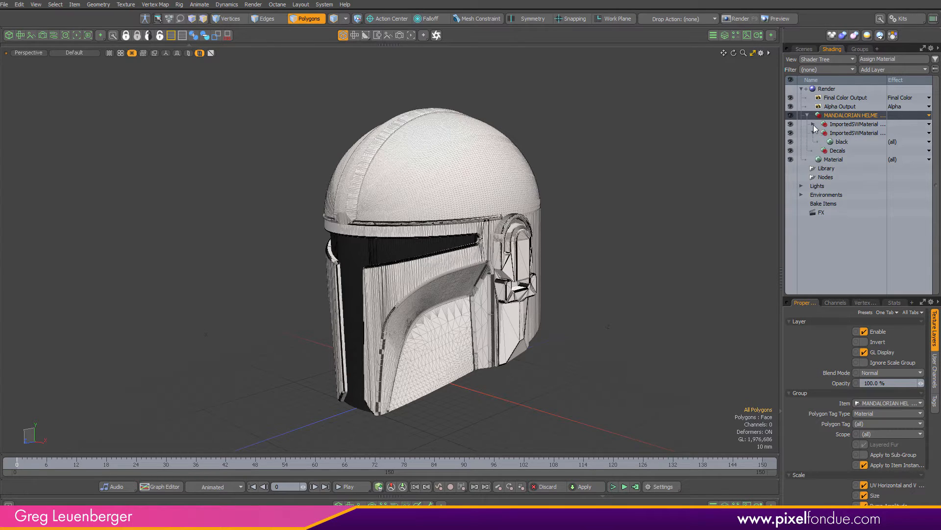
pyautogui.click(813, 124)
pyautogui.moveTo(783, 161); pyautogui.dragTo(710, 162)
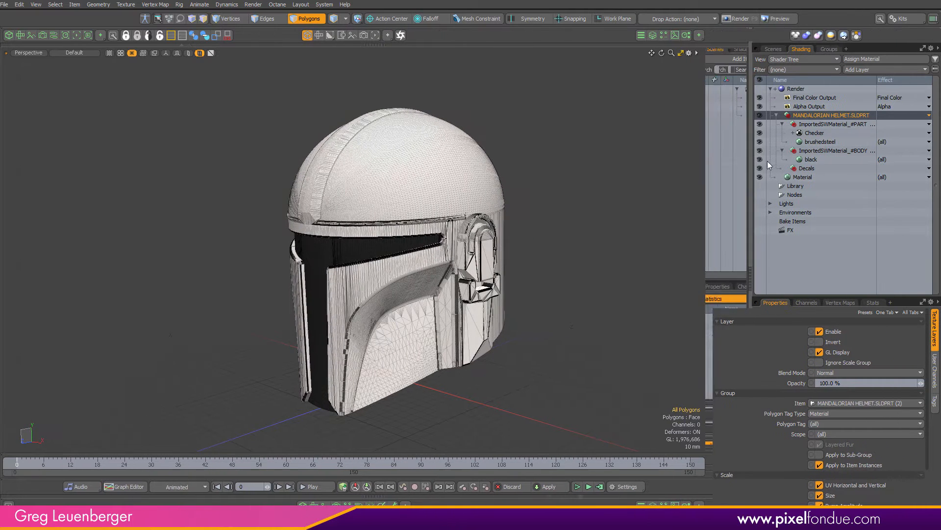
# Review the properties of the brushedsteel material and then the black material
pyautogui.click(782, 142)
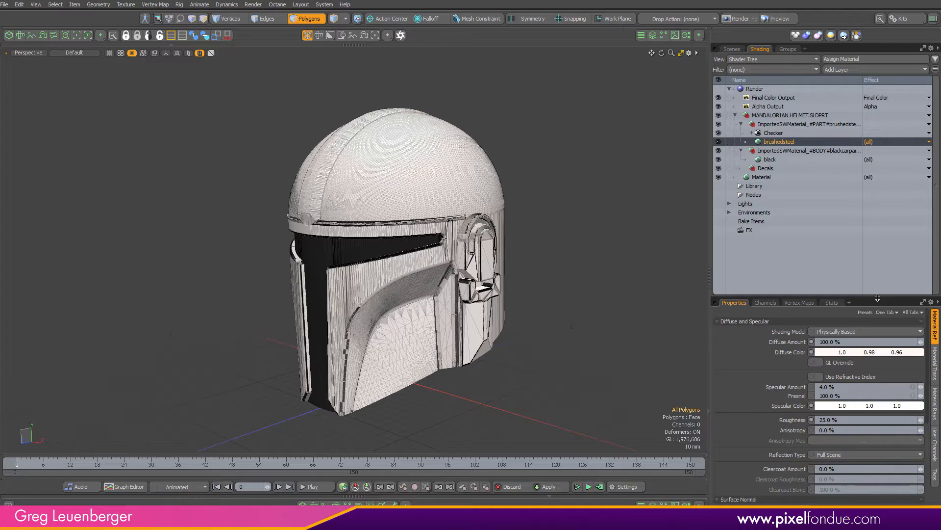
pyautogui.moveTo(877, 299); pyautogui.dragTo(895, 252)
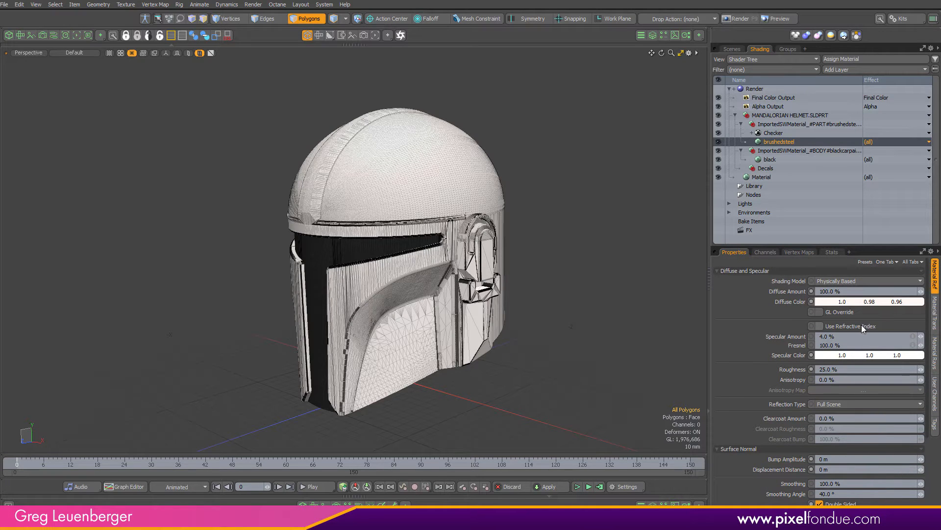
pyautogui.click(770, 160)
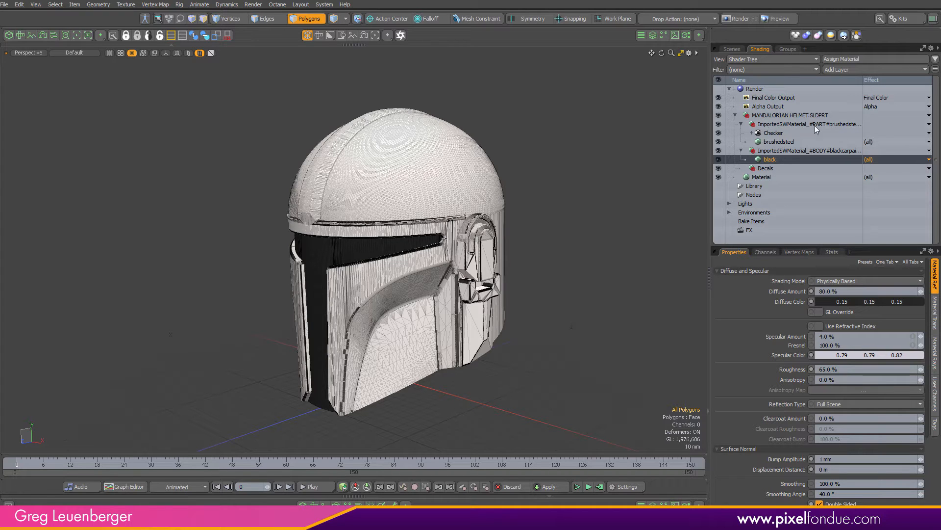
# Select the brushedsteel material again to review its properties
pyautogui.click(779, 141)
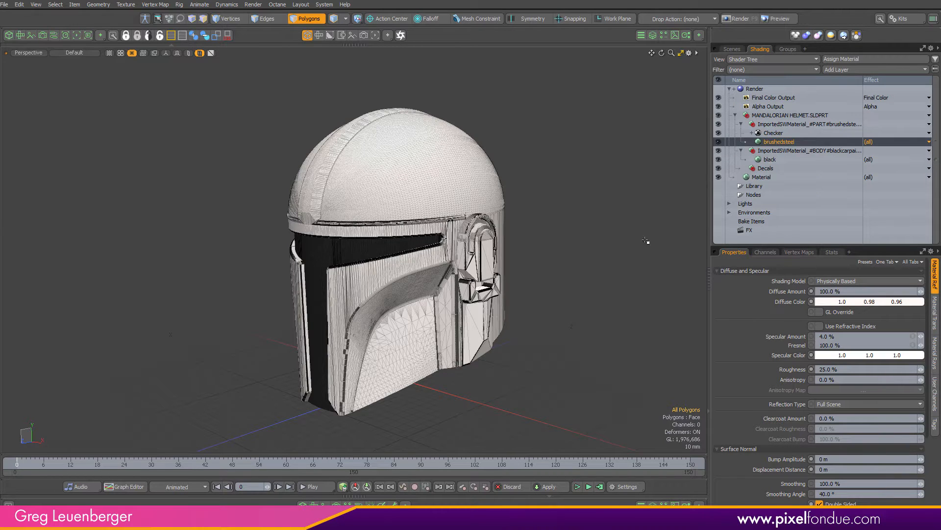
pyautogui.keyDown('alt'); pyautogui.moveTo(536, 220); pyautogui.dragTo(611, 235); pyautogui.keyUp('alt')
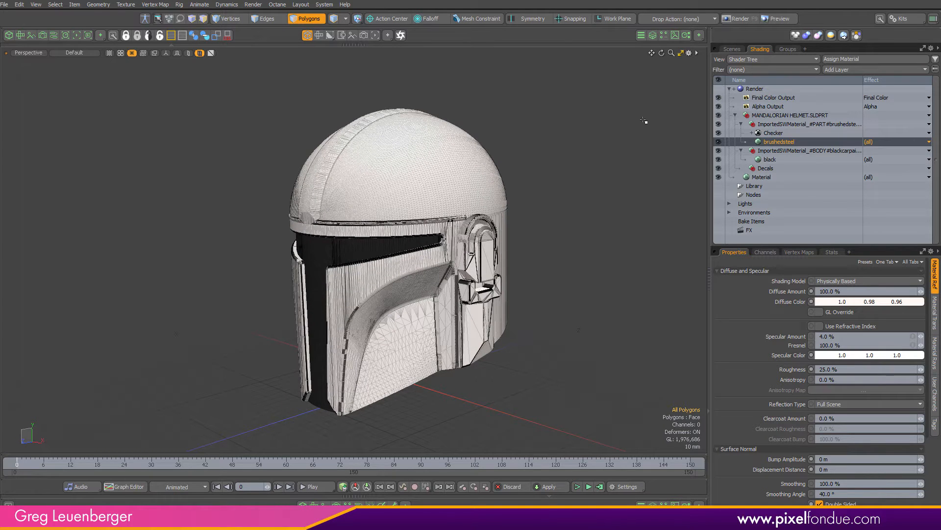
# Switch to the scene item list and inspect the helmet's mesh closely in the viewport
pyautogui.click(732, 49)
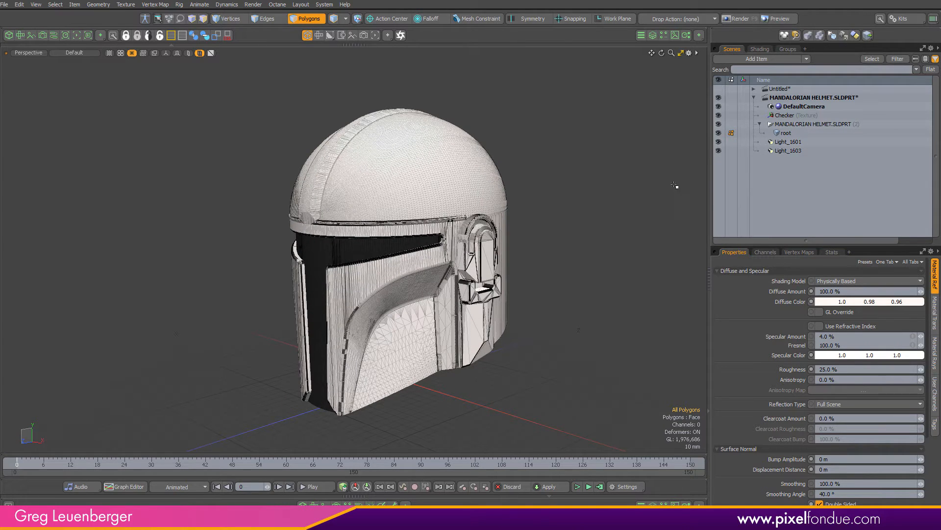
pyautogui.moveTo(706, 198); pyautogui.dragTo(729, 203)
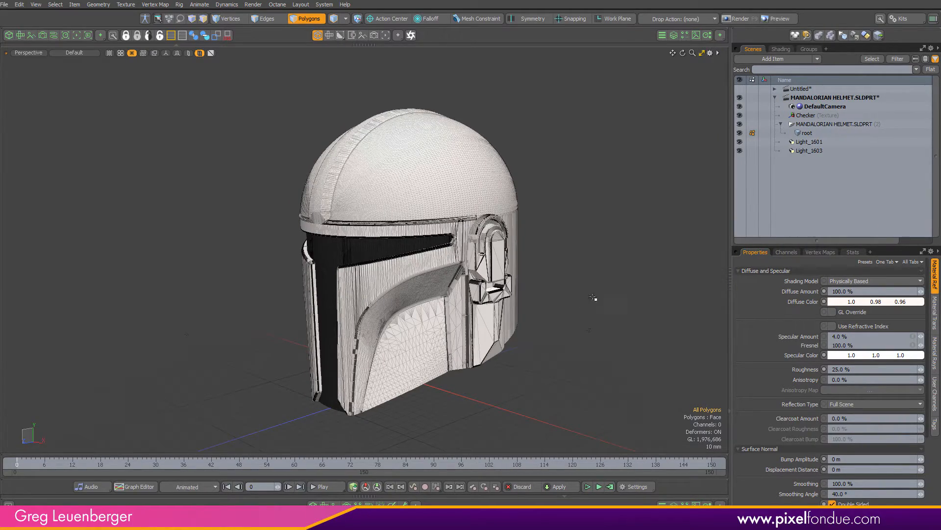
pyautogui.press('KP_8')
pyautogui.keyDown('ctrl'); pyautogui.keyDown('alt'); pyautogui.moveTo(319, 188); pyautogui.dragTo(321, 236); pyautogui.keyUp('alt'); pyautogui.keyUp('ctrl')
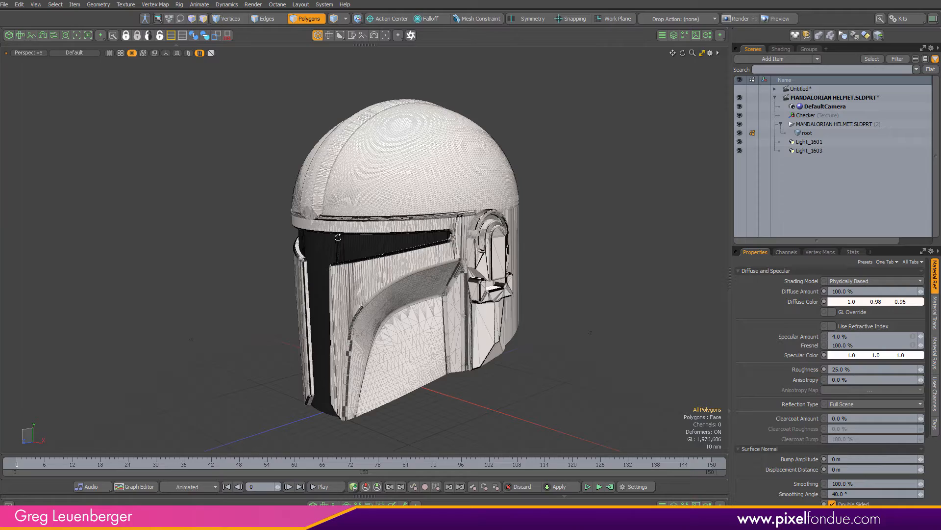
pyautogui.scroll(6, 320, 222)
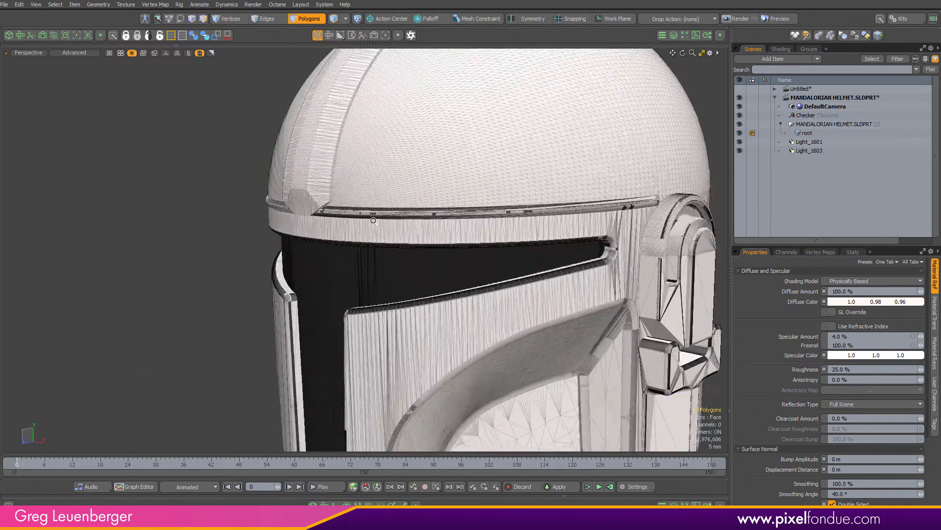
pyautogui.moveTo(404, 221)
pyautogui.keyDown('alt'); pyautogui.keyDown('shift'); pyautogui.mouseDown()
pyautogui.moveTo(435, 285)
pyautogui.moveTo(479, 314)
pyautogui.mouseUp(); pyautogui.keyUp('shift'); pyautogui.keyUp('alt')
pyautogui.scroll(3, 379, 260)
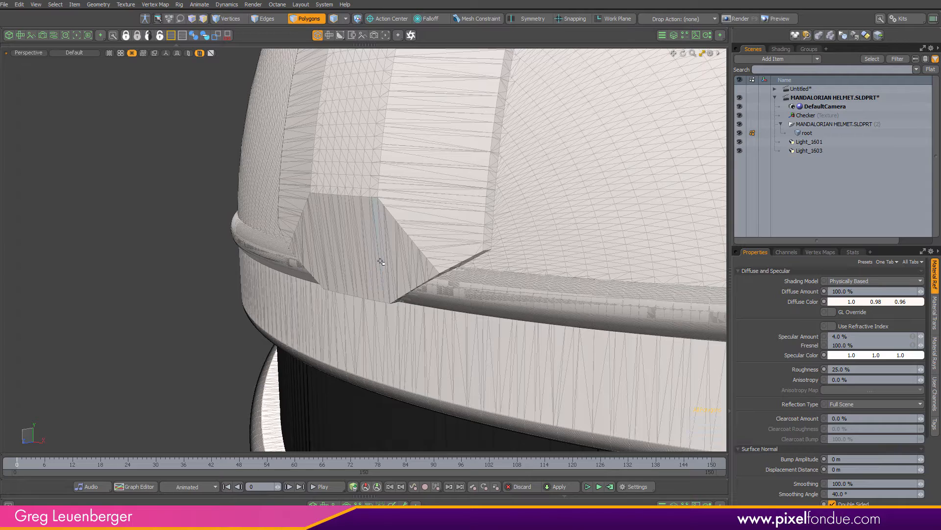
pyautogui.scroll(-6, 420, 260)
pyautogui.keyDown('alt'); pyautogui.keyDown('shift'); pyautogui.moveTo(530, 271); pyautogui.dragTo(387, 237); pyautogui.keyUp('shift'); pyautogui.keyUp('alt')
pyautogui.scroll(-3, 387, 239)
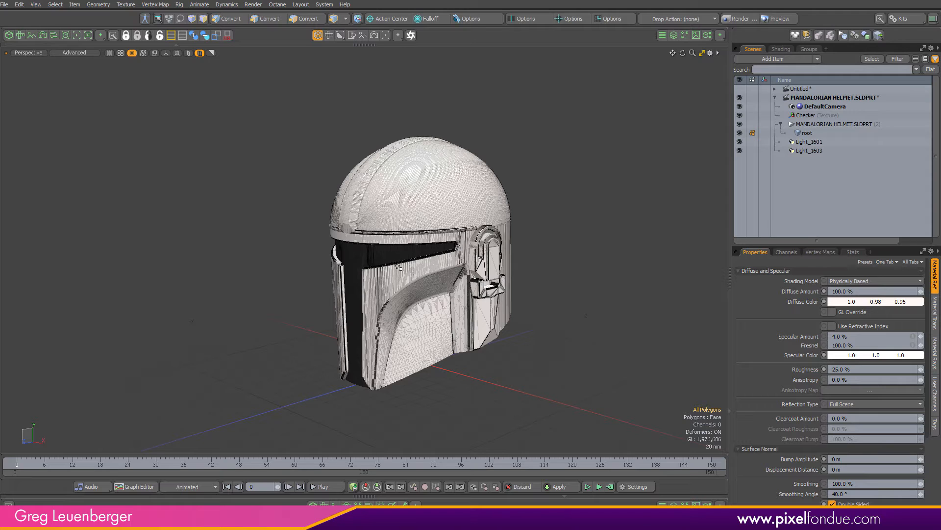
# Switch the viewport to Advanced shading to show the helmet without wireframes
pyautogui.press('3')
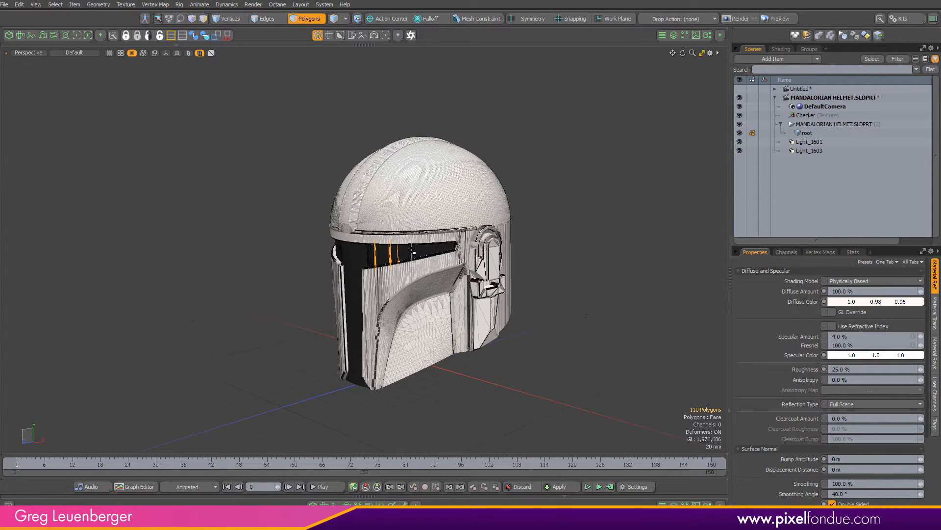
pyautogui.click(544, 384)
pyautogui.keyDown('alt'); pyautogui.moveTo(424, 403); pyautogui.dragTo(353, 344); pyautogui.keyUp('alt')
pyautogui.keyDown('alt'); pyautogui.moveTo(353, 344); pyautogui.dragTo(372, 350); pyautogui.keyUp('alt')
pyautogui.keyDown('ctrl'); pyautogui.keyDown('alt'); pyautogui.moveTo(372, 350); pyautogui.dragTo(337, 351); pyautogui.keyUp('alt'); pyautogui.keyUp('ctrl')
pyautogui.keyDown('alt'); pyautogui.keyDown('shift'); pyautogui.moveTo(337, 351); pyautogui.dragTo(321, 362); pyautogui.keyUp('shift'); pyautogui.keyUp('alt')
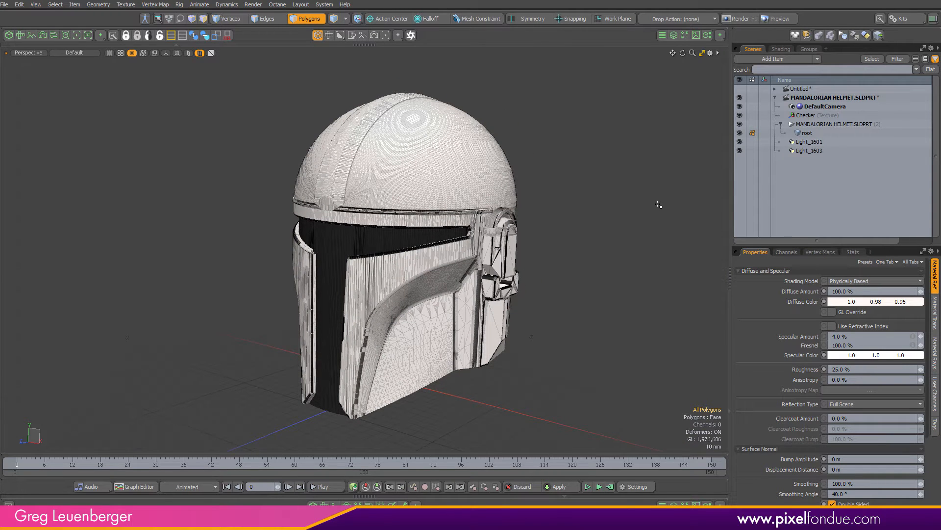
pyautogui.hotkey('ctrl', '3')
# Orbit and zoom around the shaded helmet to inspect its surfaces
pyautogui.click(650, 238)
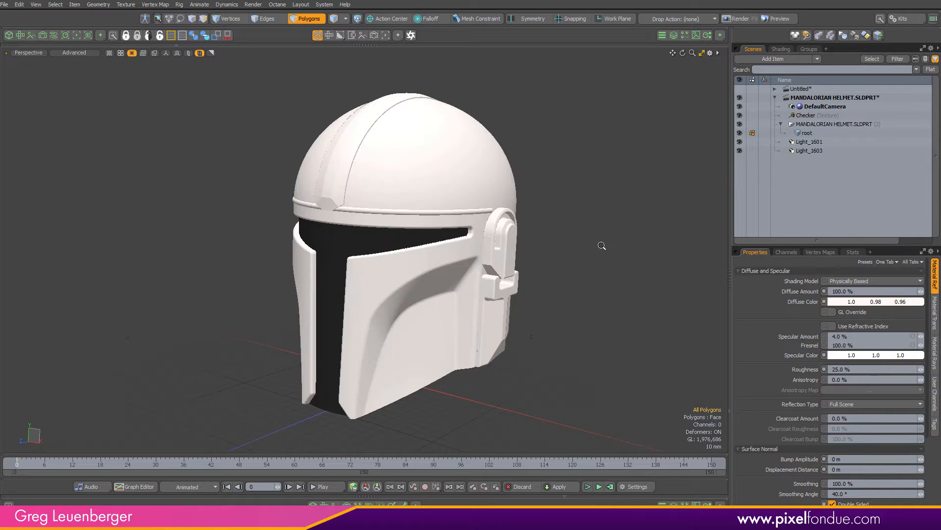
pyautogui.keyDown('ctrl'); pyautogui.keyDown('alt'); pyautogui.moveTo(601, 245); pyautogui.dragTo(451, 249); pyautogui.keyUp('alt'); pyautogui.keyUp('ctrl')
pyautogui.keyDown('alt'); pyautogui.moveTo(451, 250); pyautogui.dragTo(304, 255); pyautogui.keyUp('alt')
pyautogui.keyDown('ctrl'); pyautogui.keyDown('alt'); pyautogui.moveTo(304, 255); pyautogui.dragTo(559, 283); pyautogui.keyUp('alt'); pyautogui.keyUp('ctrl')
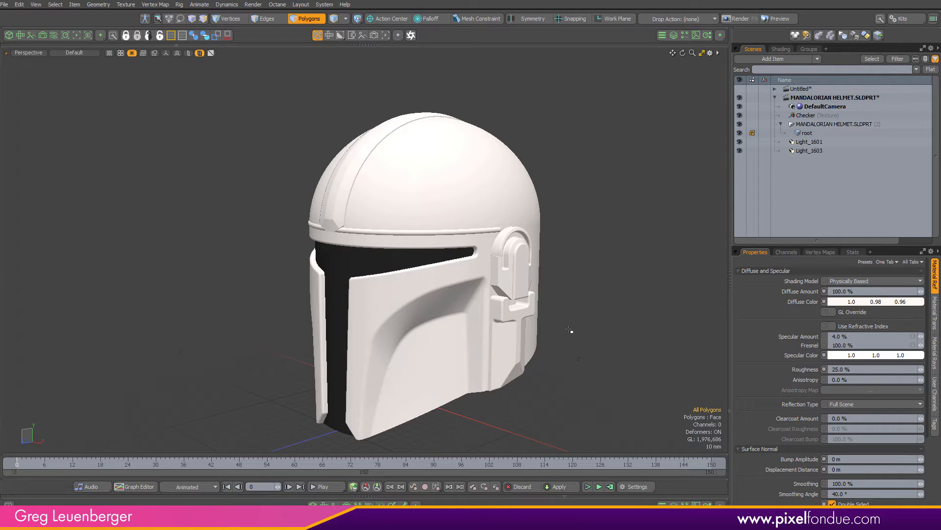
pyautogui.press('KP_9')
pyautogui.scroll(1, 584, 284)
pyautogui.moveTo(584, 284)
pyautogui.keyDown('alt'); pyautogui.mouseDown()
pyautogui.moveTo(494, 307)
pyautogui.moveTo(596, 297)
pyautogui.mouseUp(); pyautogui.keyUp('alt')
pyautogui.scroll(-3, 596, 297)
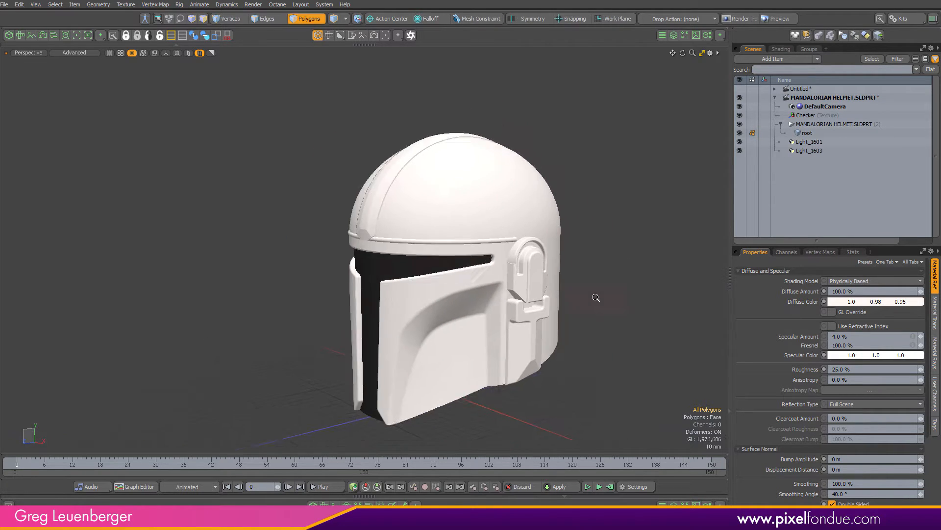
pyautogui.scroll(-1, 619, 298)
pyautogui.press('KP_8')
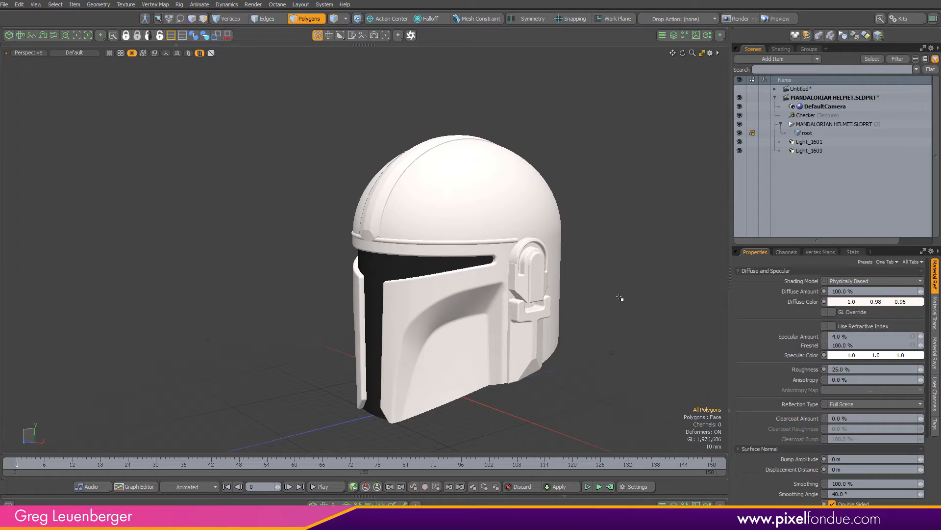
pyautogui.press('KP_9')
pyautogui.scroll(-2, 466, 283)
pyautogui.keyDown('alt'); pyautogui.keyDown('shift'); pyautogui.moveTo(470, 284); pyautogui.dragTo(416, 280); pyautogui.keyUp('shift'); pyautogui.keyUp('alt')
pyautogui.moveTo(416, 279)
pyautogui.keyDown('alt'); pyautogui.mouseDown()
pyautogui.moveTo(685, 256)
pyautogui.moveTo(385, 267)
pyautogui.mouseUp(); pyautogui.keyUp('alt')
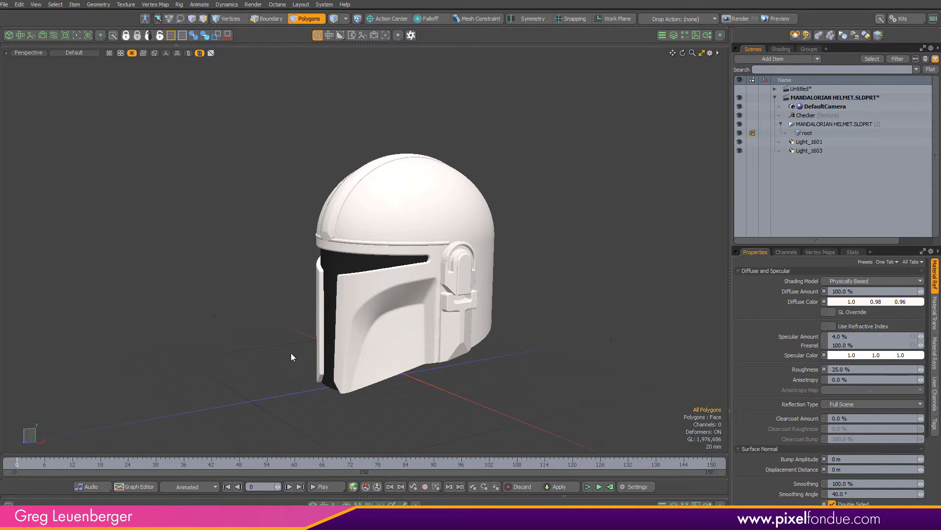
# Close the helmet scene and browse the Load Scene dialog to the Dyson Hot+Cool folder in CAD Experiements
pyautogui.hotkey('ctrl', 'w')
pyautogui.click(422, 268)
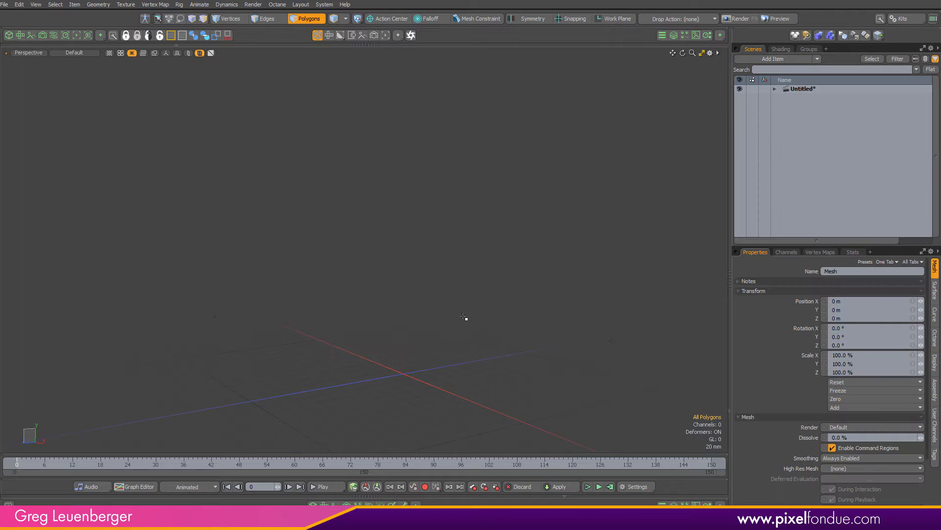
pyautogui.hotkey('ctrl', 'o')
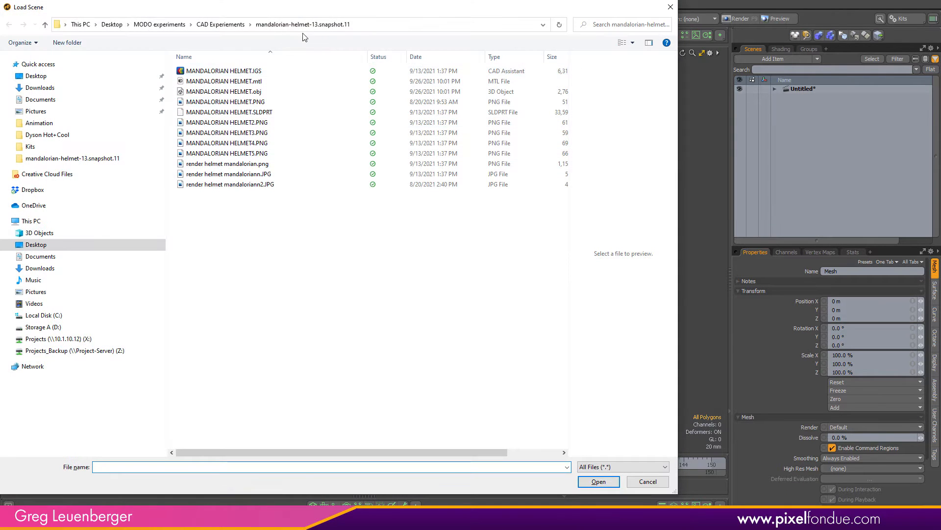
pyautogui.click(231, 25)
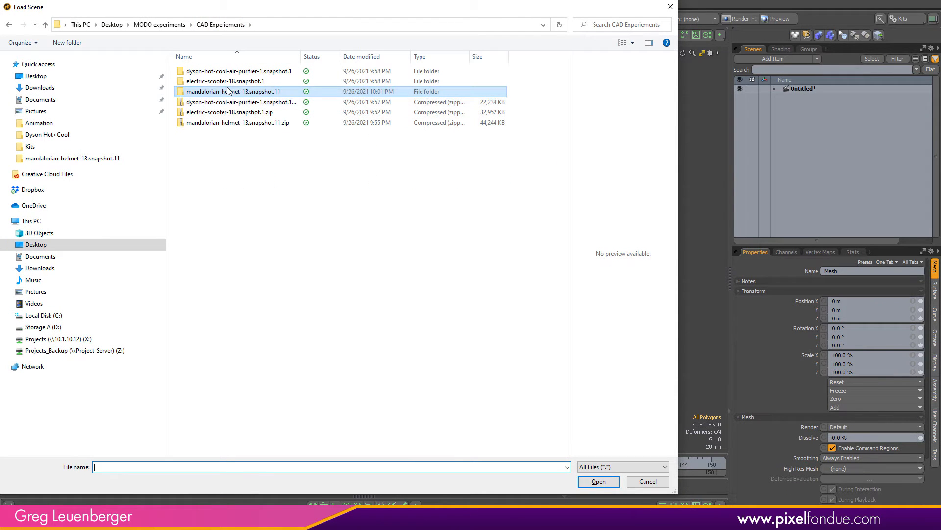
pyautogui.doubleClick(242, 71)
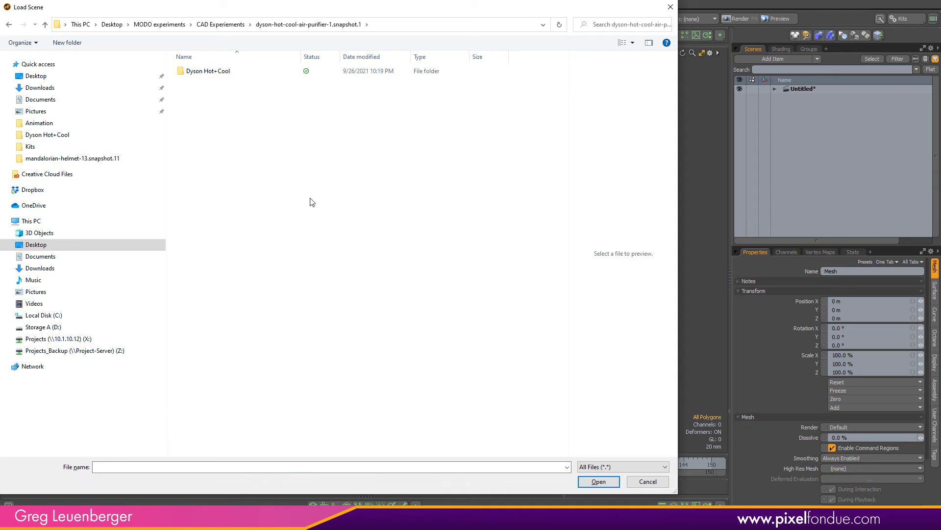
pyautogui.doubleClick(226, 70)
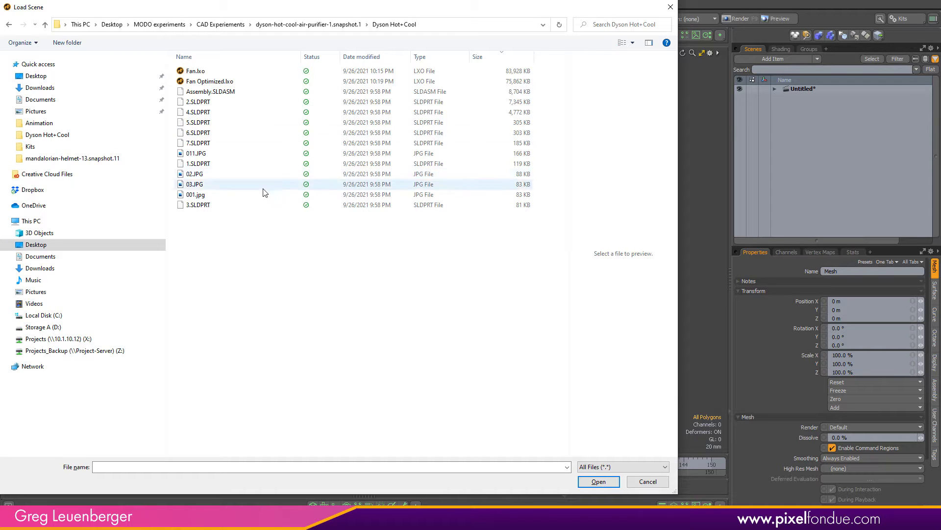
# Examine the SLDPRT part files and the assembly file in the Dyson Hot+Cool folder
pyautogui.click(203, 143)
pyautogui.click(205, 133)
pyautogui.click(208, 123)
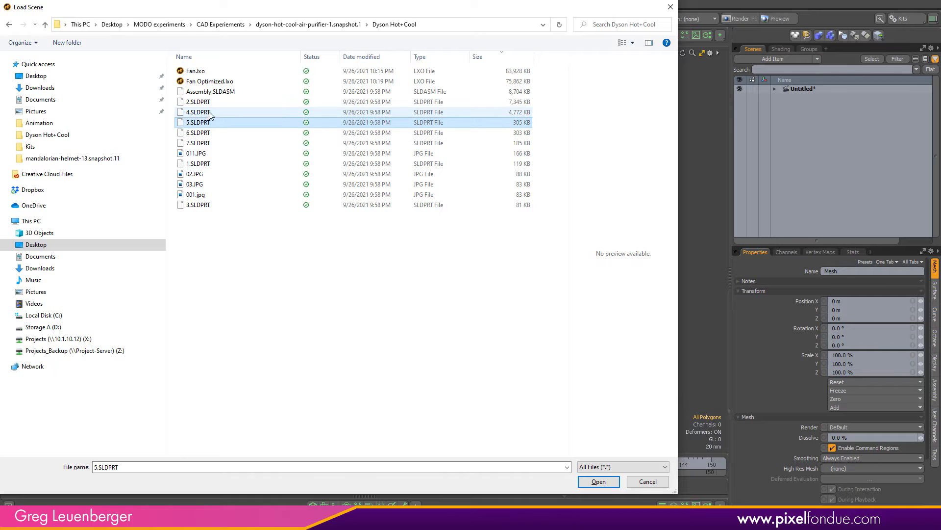
pyautogui.click(211, 113)
pyautogui.click(225, 102)
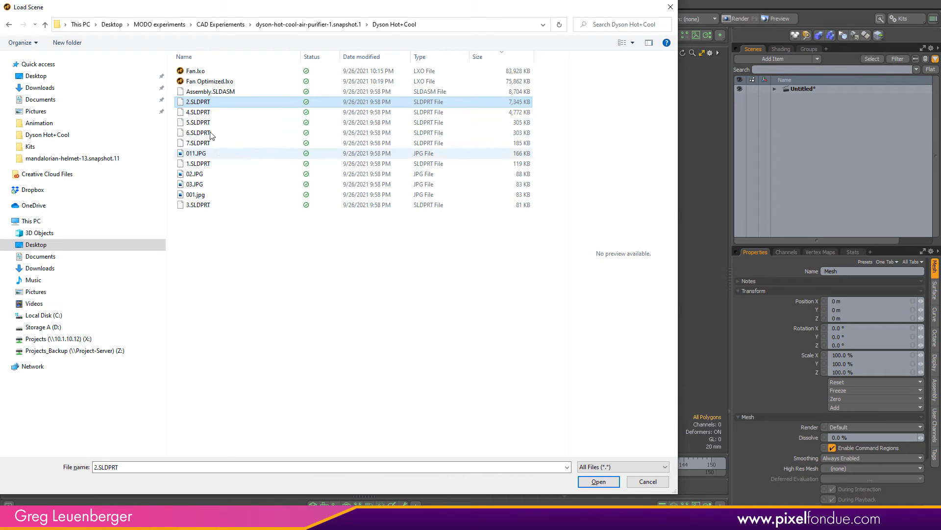
pyautogui.click(212, 93)
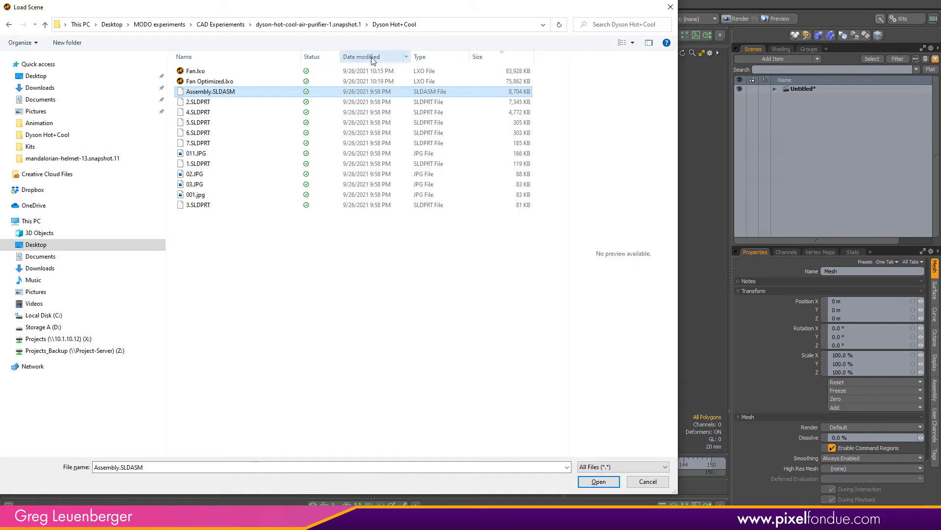
pyautogui.click(489, 57)
pyautogui.click(486, 57)
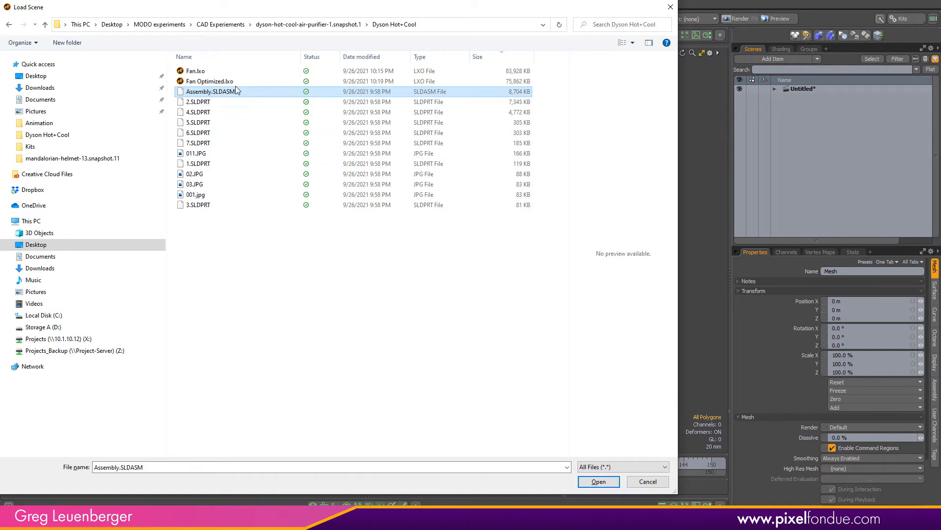
# Load Assembly.SLDASM and expand its item in the scene list
pyautogui.click(599, 481)
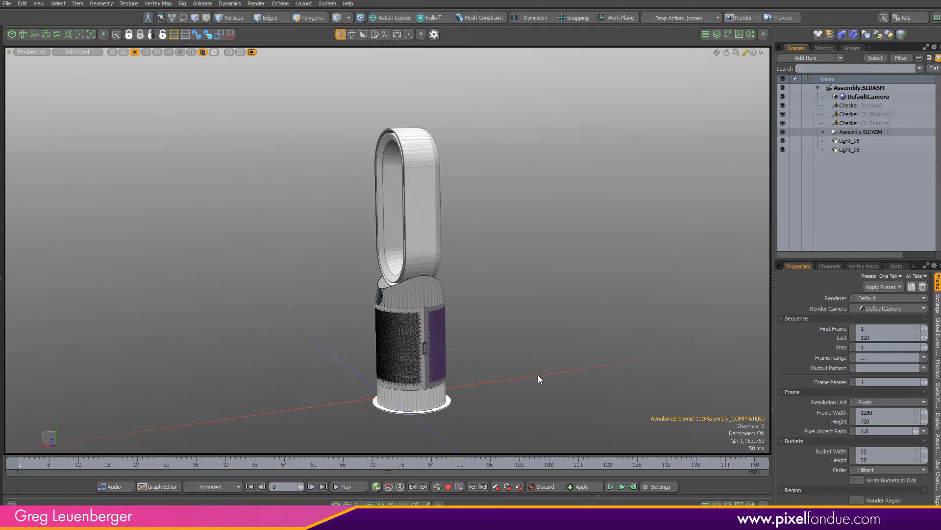
pyautogui.keyDown('alt'); pyautogui.moveTo(488, 247); pyautogui.dragTo(529, 218); pyautogui.keyUp('alt')
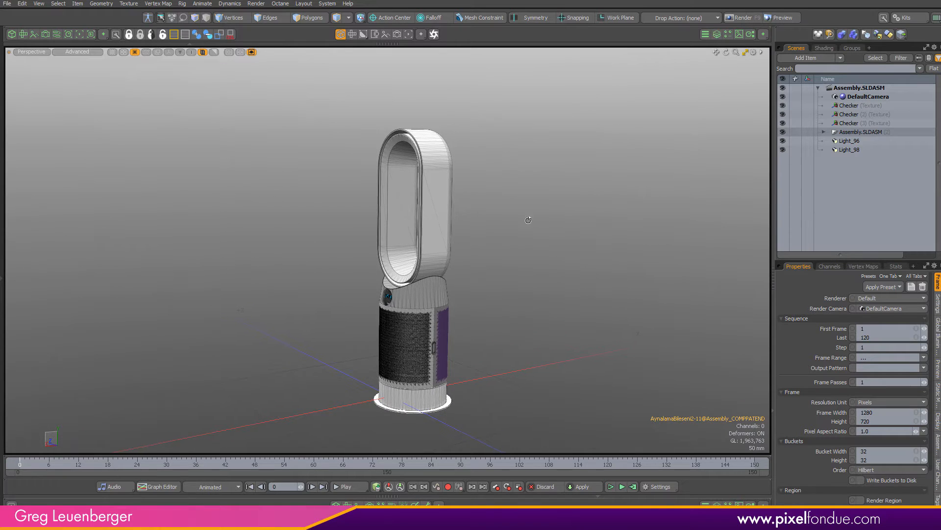
pyautogui.click(825, 132)
pyautogui.scroll(-1, 825, 147)
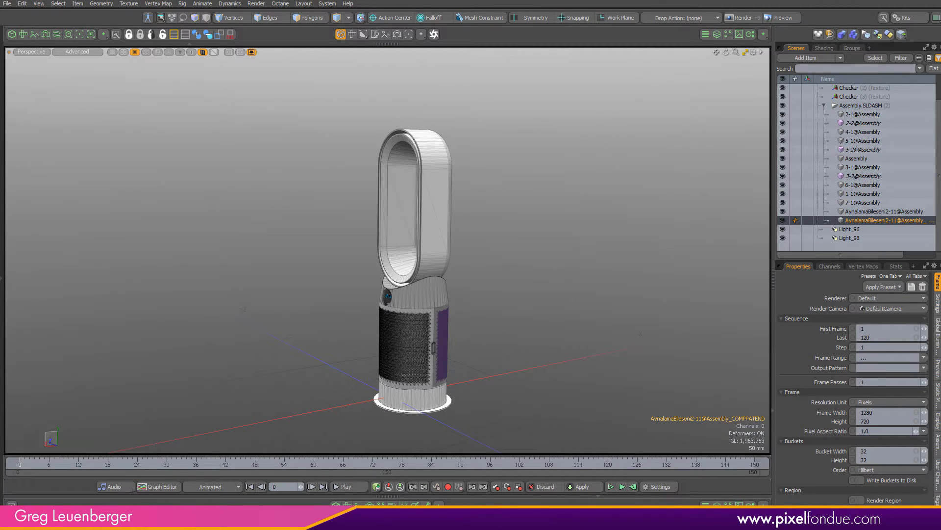
# Select individual assembly parts in the scene list and viewport to identify them
pyautogui.click(873, 114)
pyautogui.click(871, 132)
pyautogui.click(869, 140)
pyautogui.click(865, 158)
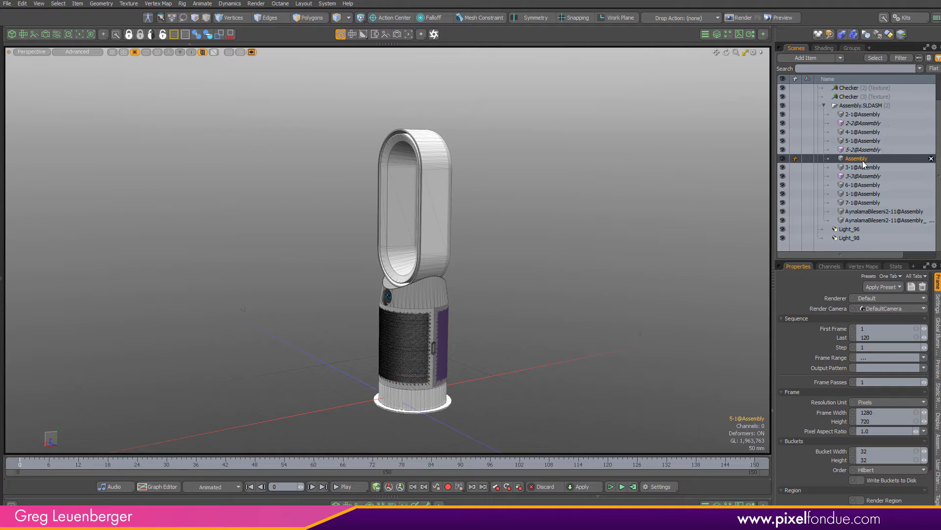
pyautogui.click(864, 167)
pyautogui.click(439, 228)
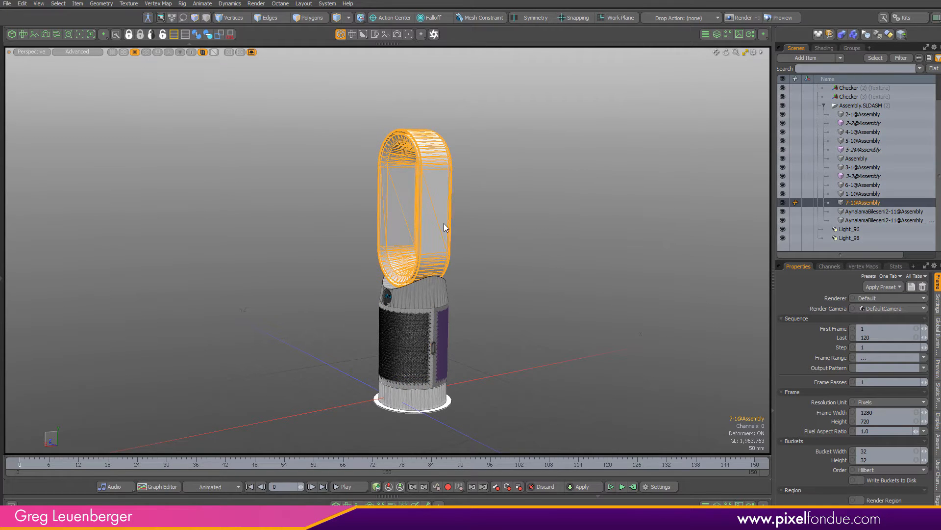
pyautogui.press('3')
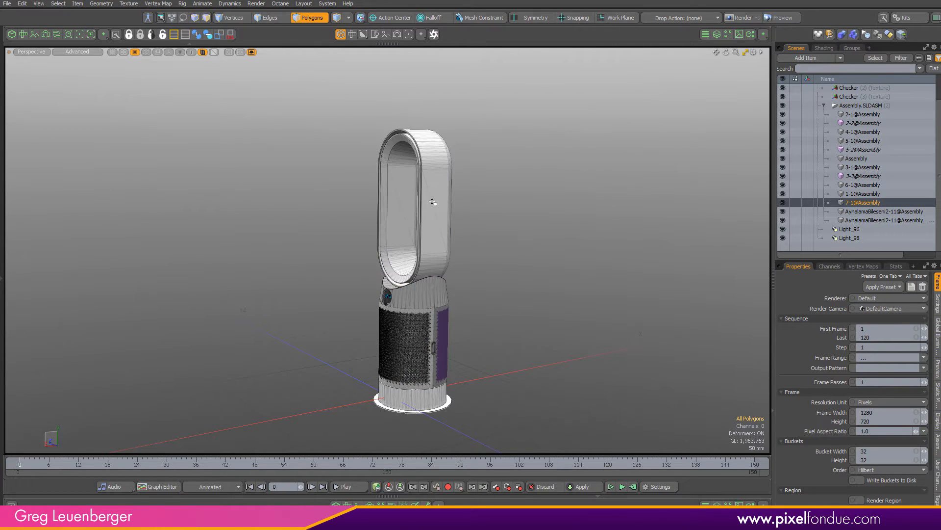
pyautogui.click(550, 245)
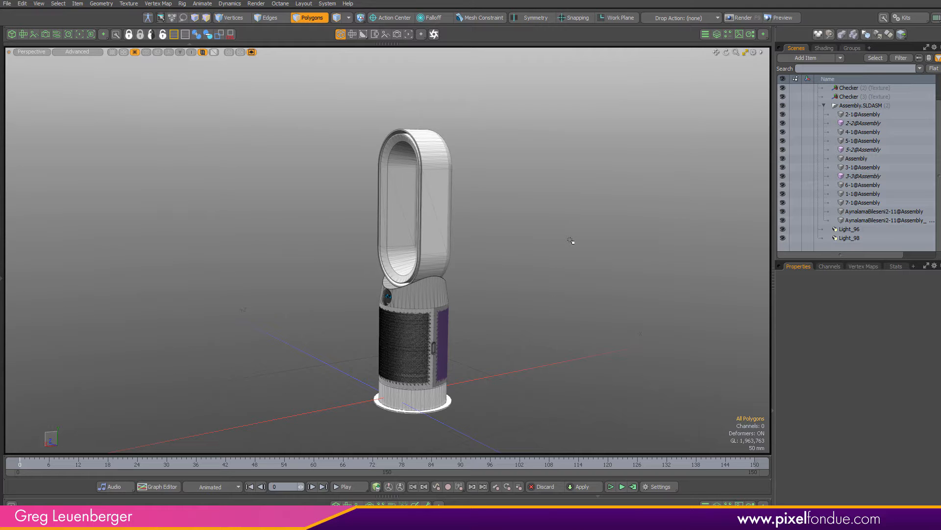
# Select all the assembly's parts, from 2-1@Assembly to the last Aynalama part, in the scene list
pyautogui.keyDown('alt'); pyautogui.moveTo(462, 288); pyautogui.dragTo(564, 359); pyautogui.keyUp('alt')
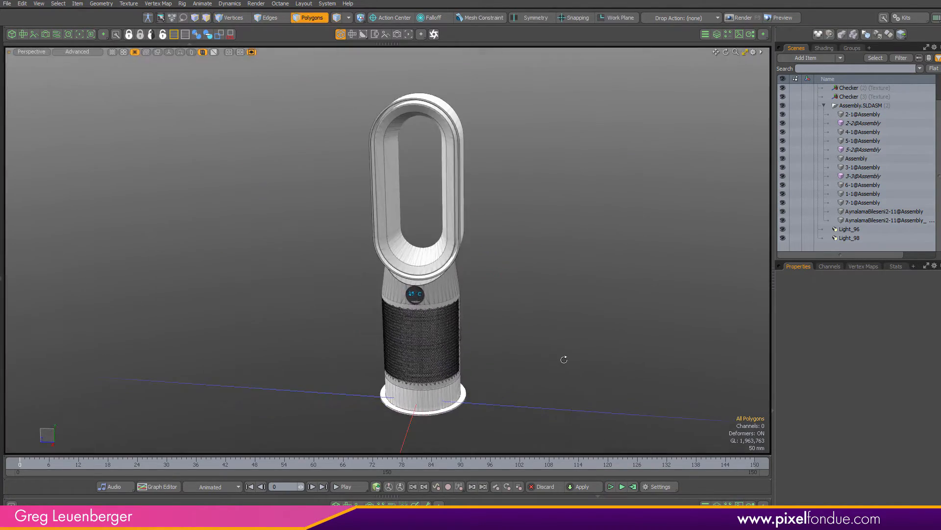
pyautogui.keyDown('alt'); pyautogui.moveTo(485, 346); pyautogui.dragTo(395, 340); pyautogui.keyUp('alt')
pyautogui.scroll(2, 435, 315)
pyautogui.keyDown('alt'); pyautogui.keyDown('shift'); pyautogui.moveTo(436, 315); pyautogui.dragTo(424, 312); pyautogui.keyUp('shift'); pyautogui.keyUp('alt')
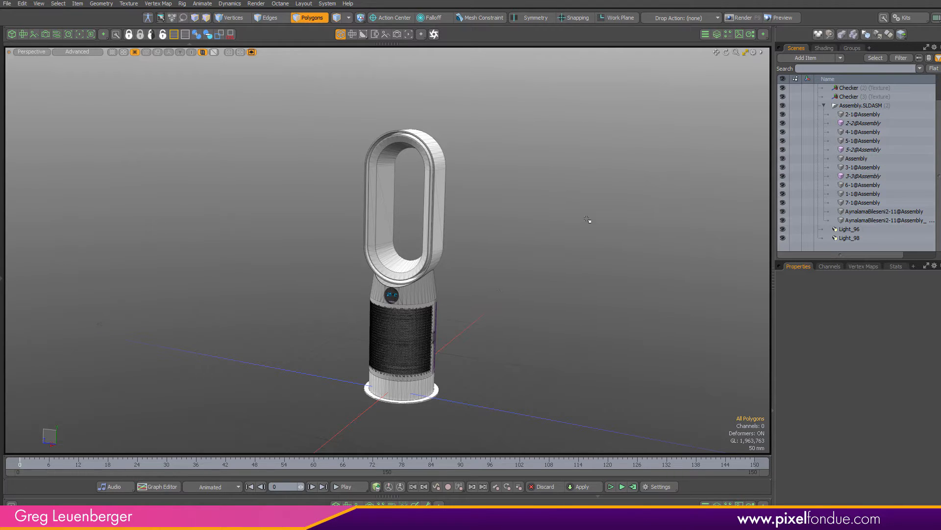
pyautogui.keyDown('alt'); pyautogui.moveTo(587, 219); pyautogui.dragTo(652, 237); pyautogui.keyUp('alt')
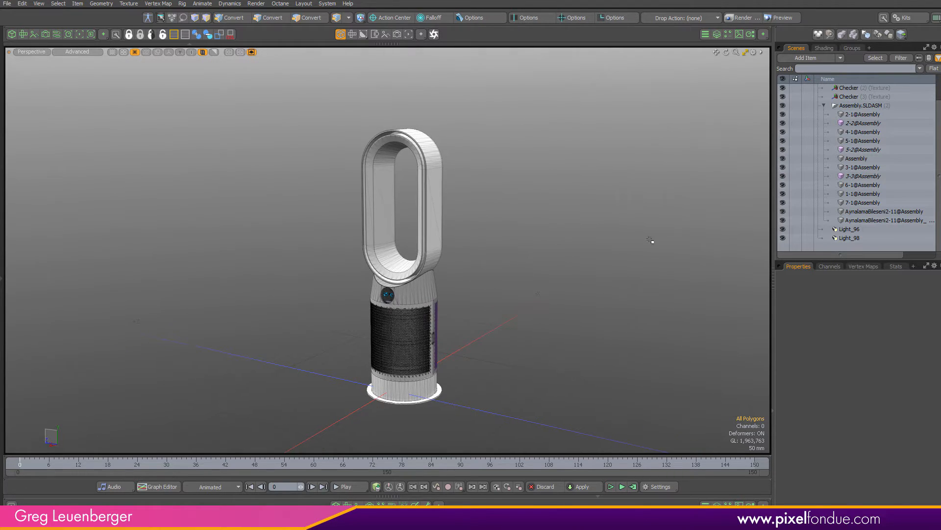
pyautogui.click(863, 114)
pyautogui.keyDown('shift'); pyautogui.click(873, 220); pyautogui.keyUp('shift')
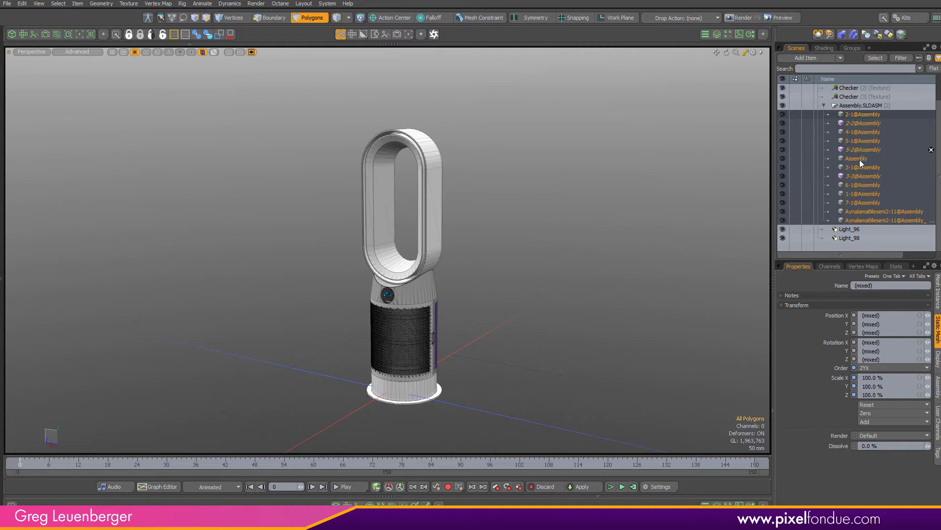
# Select the 3-3@Assembly instance in the scene list and zoom in on the fan's body
pyautogui.keyDown('ctrl'); pyautogui.click(862, 150); pyautogui.keyUp('ctrl')
pyautogui.keyDown('ctrl'); pyautogui.click(855, 176); pyautogui.keyUp('ctrl')
pyautogui.keyDown('ctrl'); pyautogui.click(858, 123); pyautogui.keyUp('ctrl')
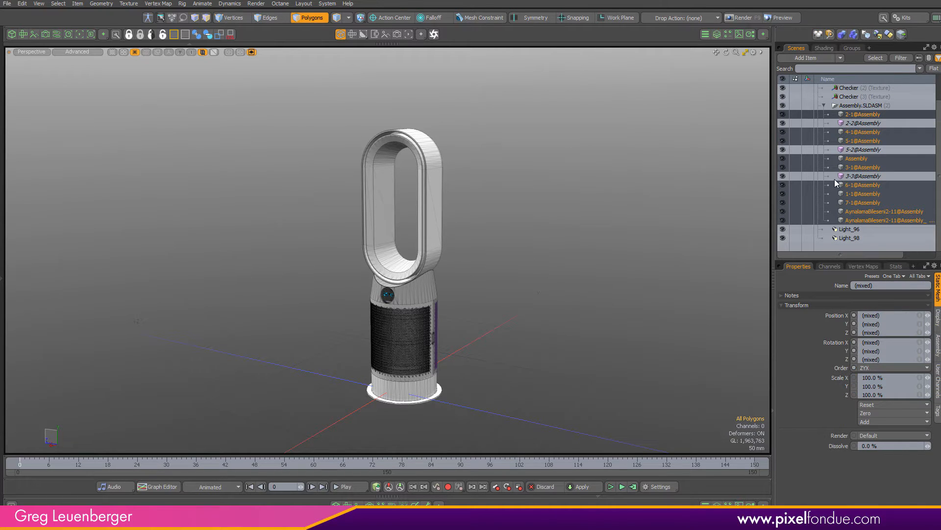
pyautogui.click(856, 177)
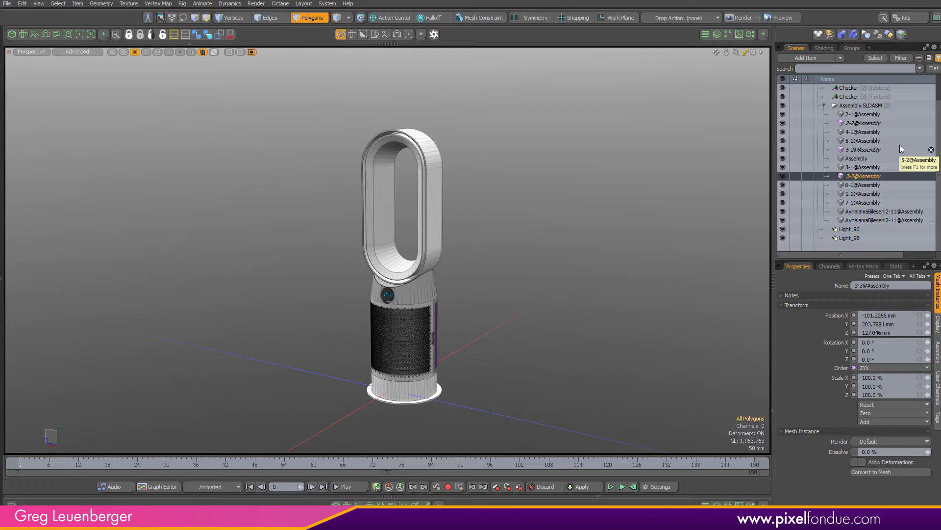
pyautogui.keyDown('alt'); pyautogui.moveTo(483, 325); pyautogui.dragTo(361, 347); pyautogui.keyUp('alt')
pyautogui.scroll(5, 458, 335)
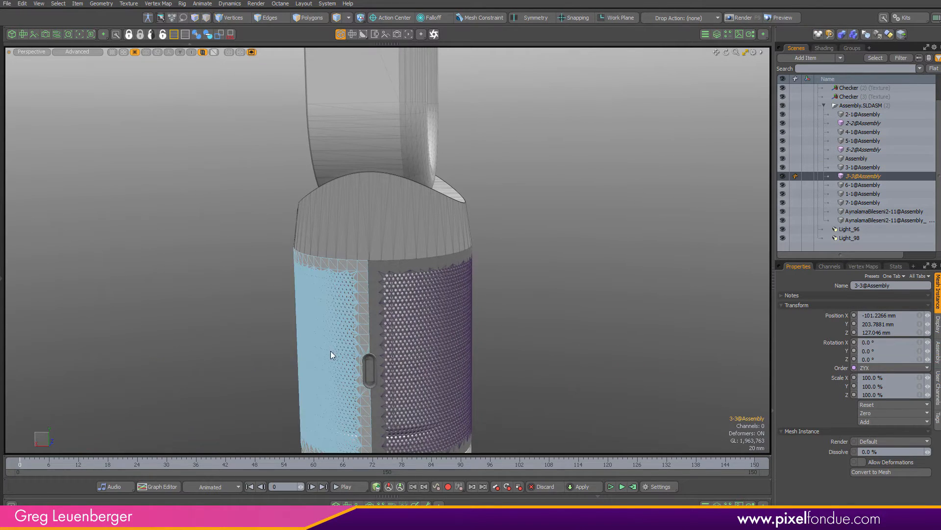
# Select the 2-2@Assembly grille in the viewport and select the source item of that instance
pyautogui.click(434, 350)
pyautogui.rightClick(446, 339)
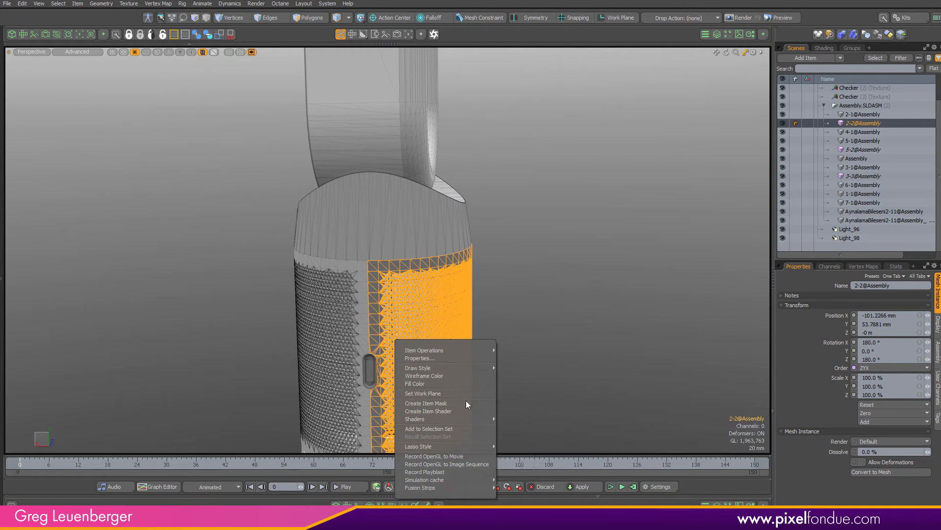
pyautogui.moveTo(460, 420)
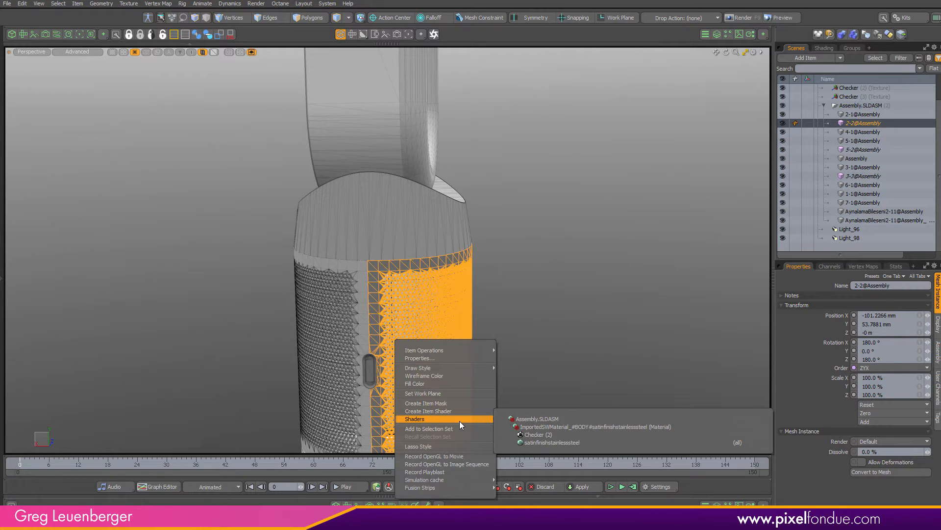
pyautogui.moveTo(458, 350)
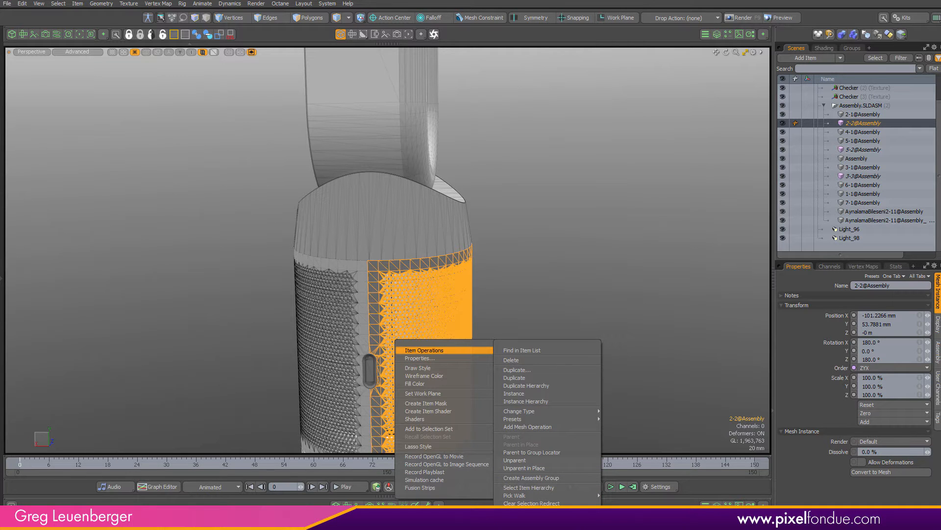
pyautogui.click(533, 513)
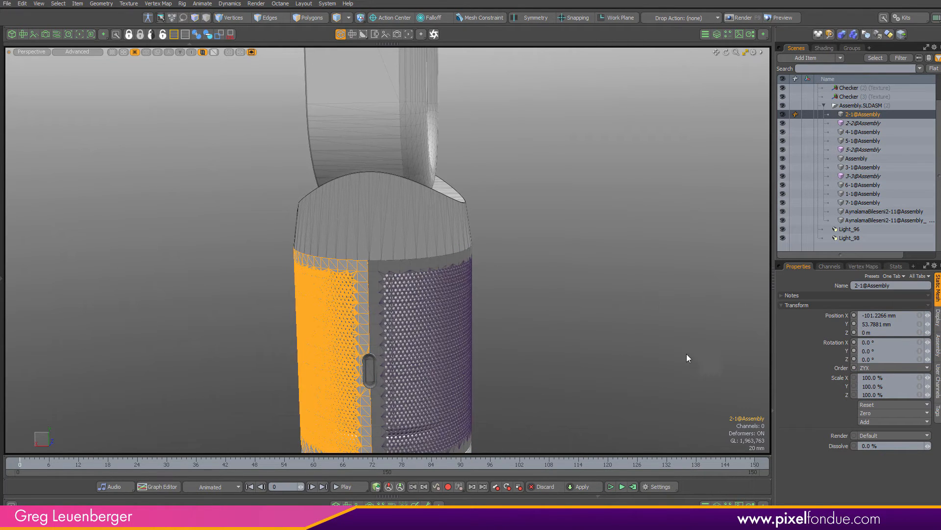
# Try to change the type of the assembly's non-instance parts, selected in the scene list
pyautogui.click(620, 335)
pyautogui.keyDown('ctrl'); pyautogui.keyDown('alt'); pyautogui.moveTo(554, 311); pyautogui.dragTo(616, 338); pyautogui.keyUp('alt'); pyautogui.keyUp('ctrl')
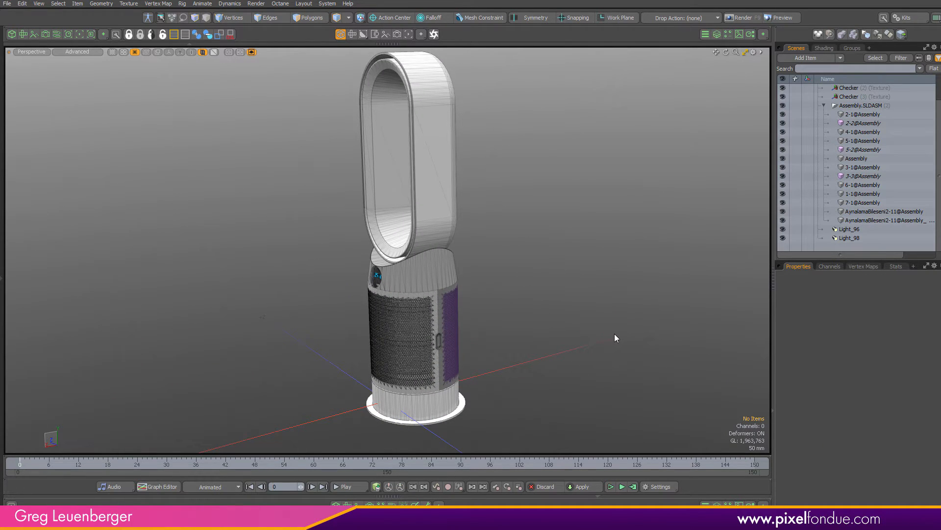
pyautogui.keyDown('alt'); pyautogui.moveTo(513, 275); pyautogui.dragTo(603, 264); pyautogui.keyUp('alt')
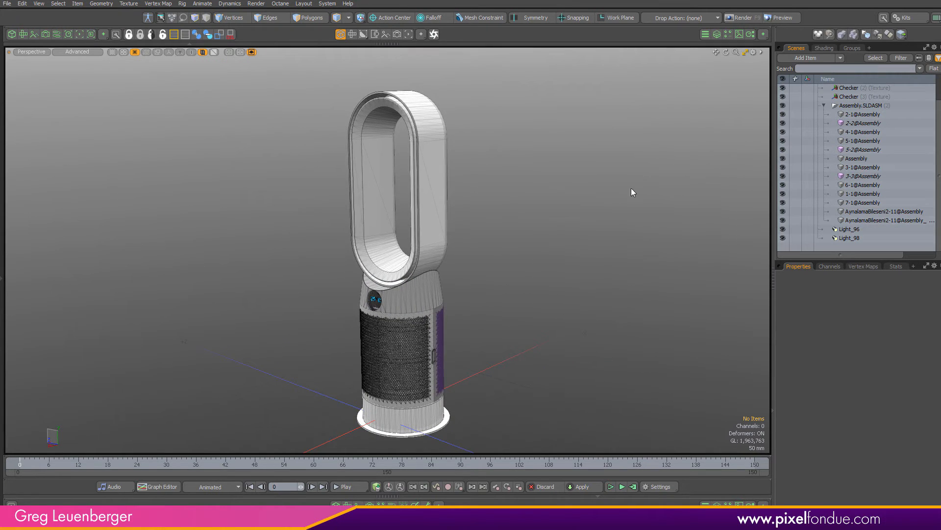
pyautogui.click(874, 220)
pyautogui.keyDown('shift'); pyautogui.click(866, 116); pyautogui.keyUp('shift')
pyautogui.keyDown('ctrl'); pyautogui.click(861, 123); pyautogui.keyUp('ctrl')
pyautogui.keyDown('ctrl'); pyautogui.click(856, 149); pyautogui.keyUp('ctrl')
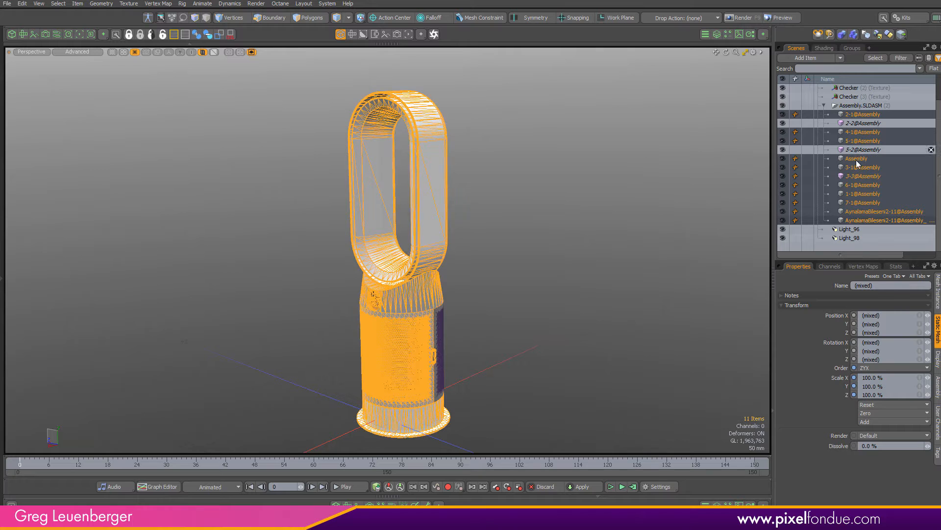
pyautogui.keyDown('ctrl'); pyautogui.click(860, 175); pyautogui.keyUp('ctrl')
pyautogui.rightClick(868, 185)
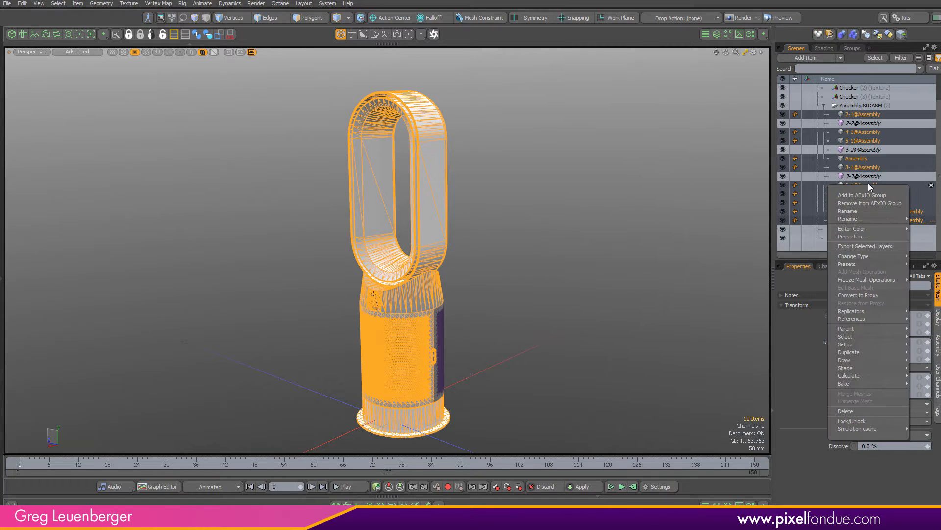
pyautogui.moveTo(875, 255)
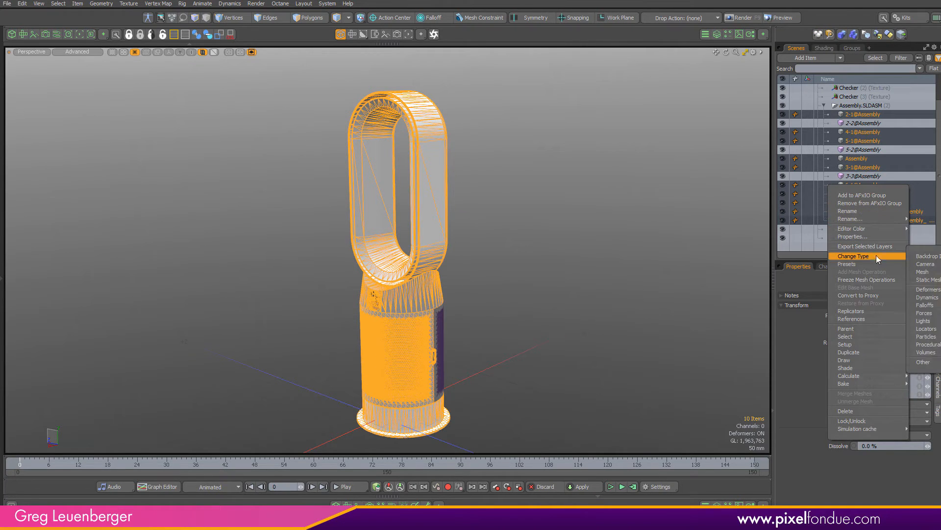
pyautogui.click(927, 279)
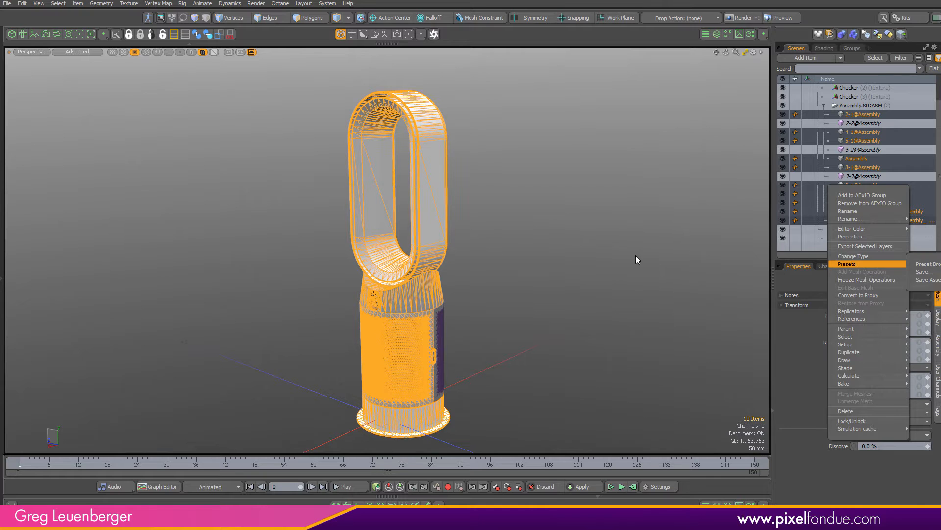
pyautogui.click(640, 251)
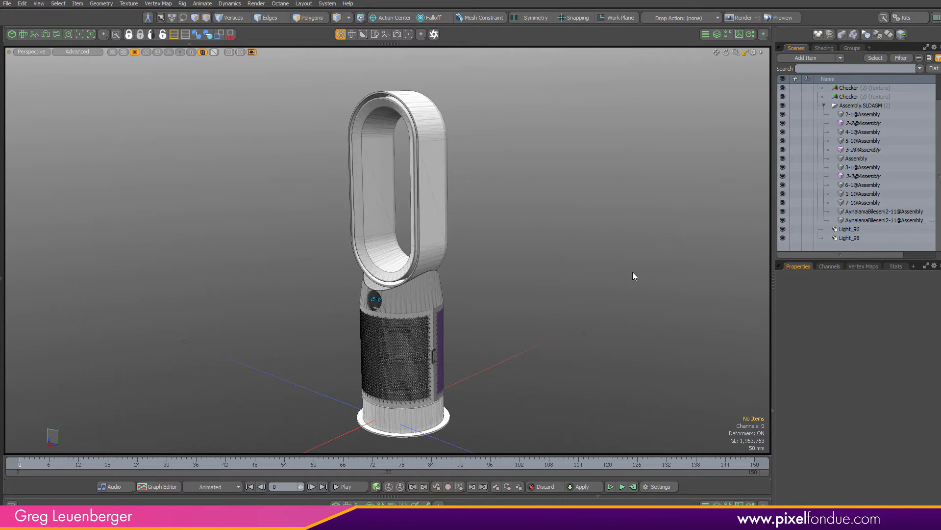
# Open the undo history panel beneath the scene list
pyautogui.moveTo(823, 513); pyautogui.dragTo(845, 351)
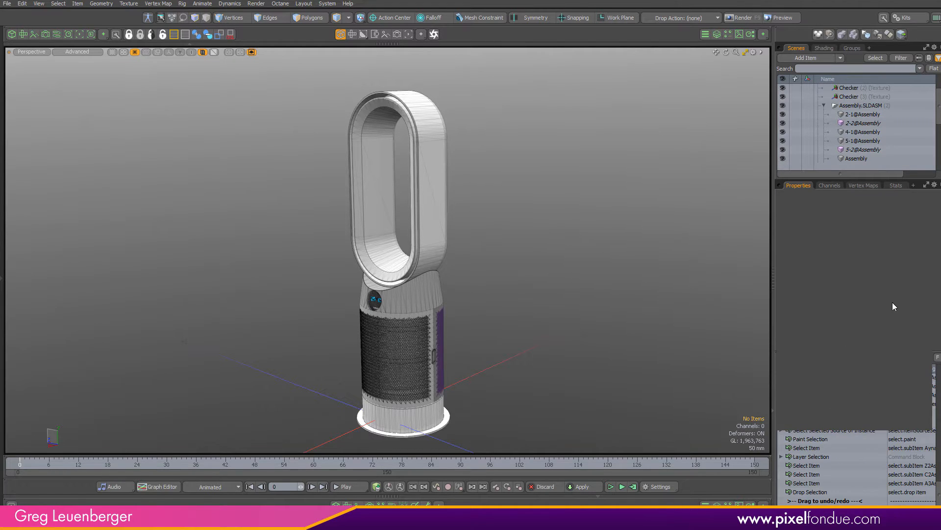
pyautogui.click(830, 185)
pyautogui.click(800, 185)
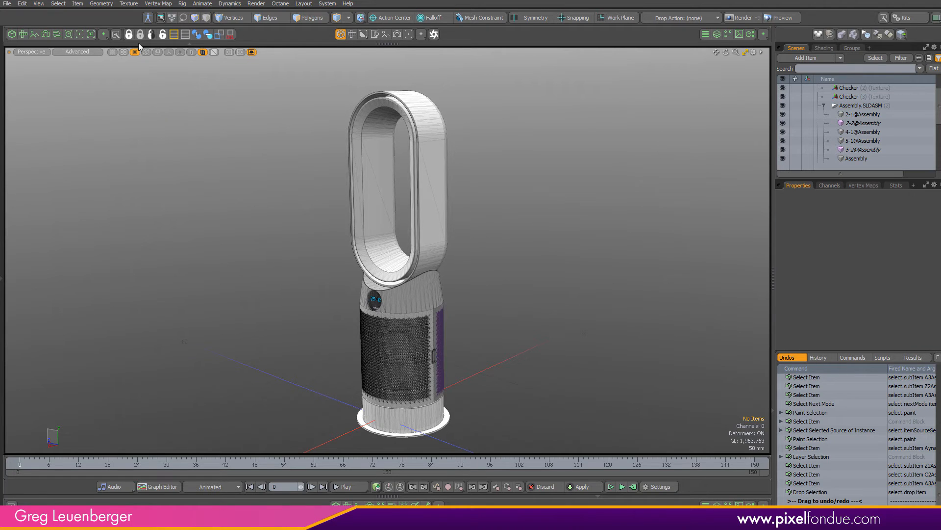
# Select all light items through selection by item type
pyautogui.click(78, 3)
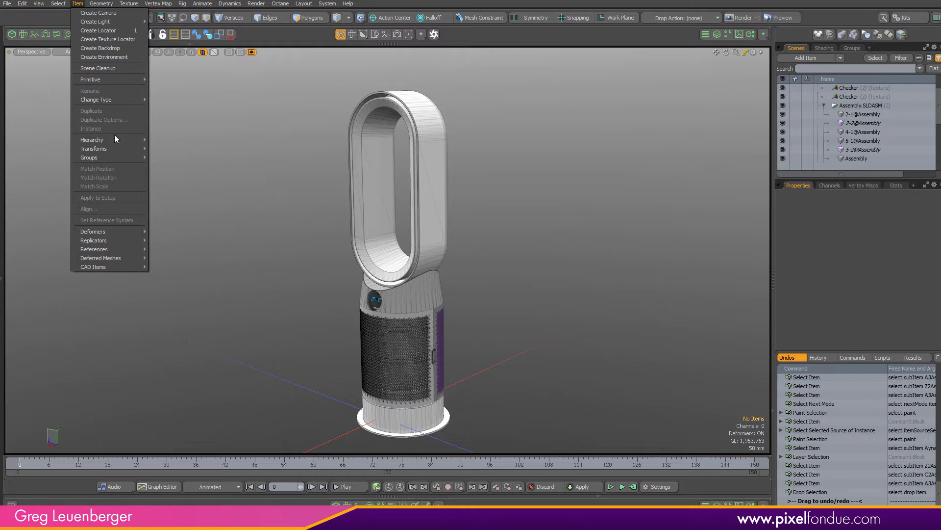
pyautogui.click(59, 3)
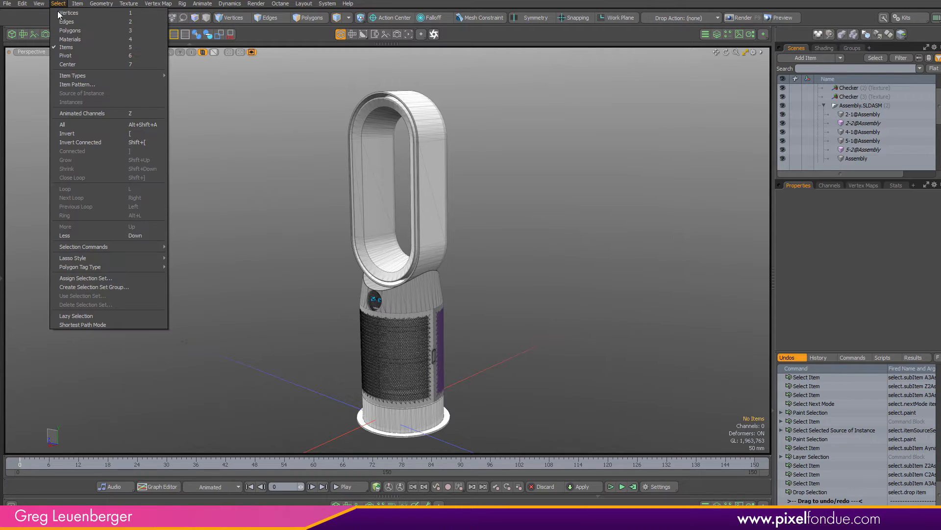
pyautogui.moveTo(103, 78)
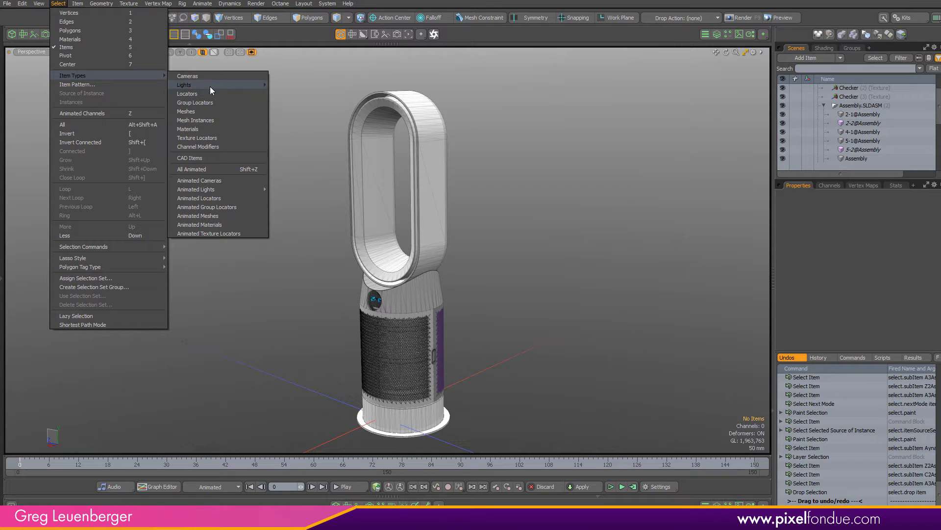
pyautogui.moveTo(210, 86)
pyautogui.click(287, 85)
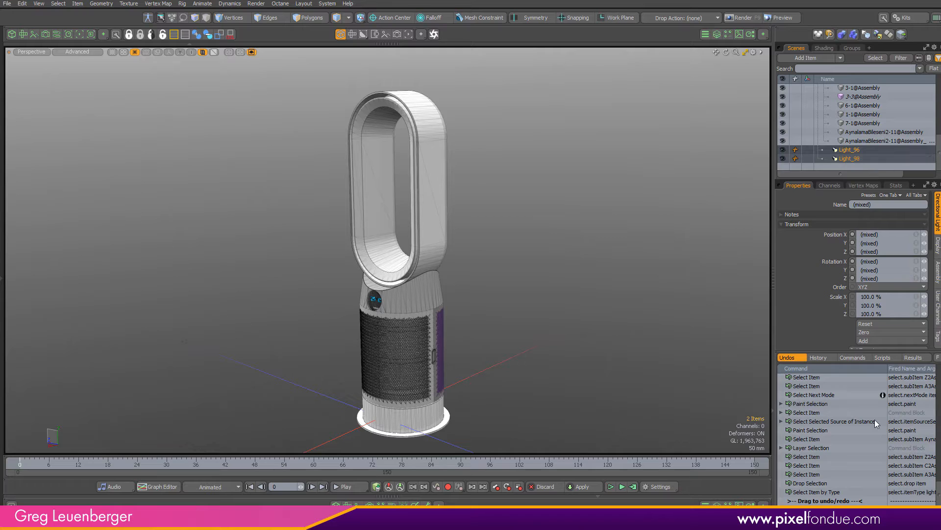
# Examine the undo history and the lights in the scene list, then enlarge the scene list
pyautogui.click(822, 492)
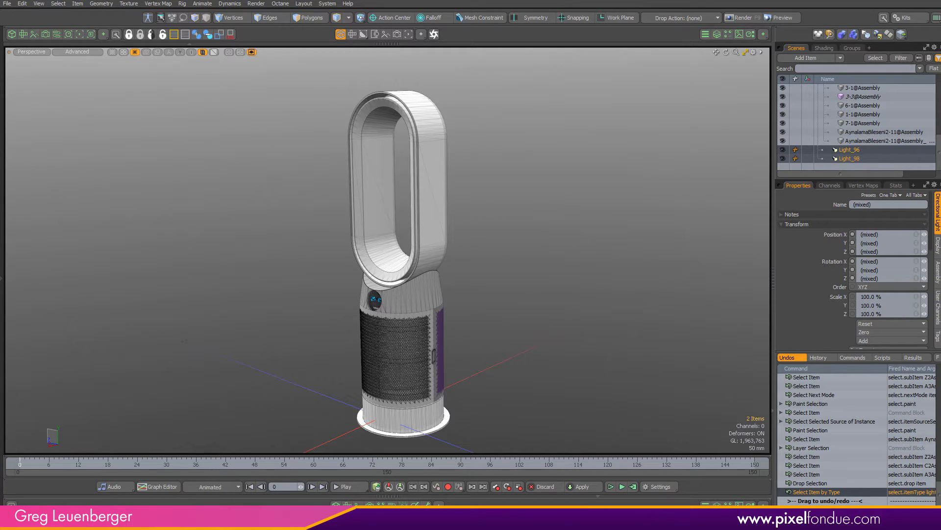
pyautogui.click(835, 494)
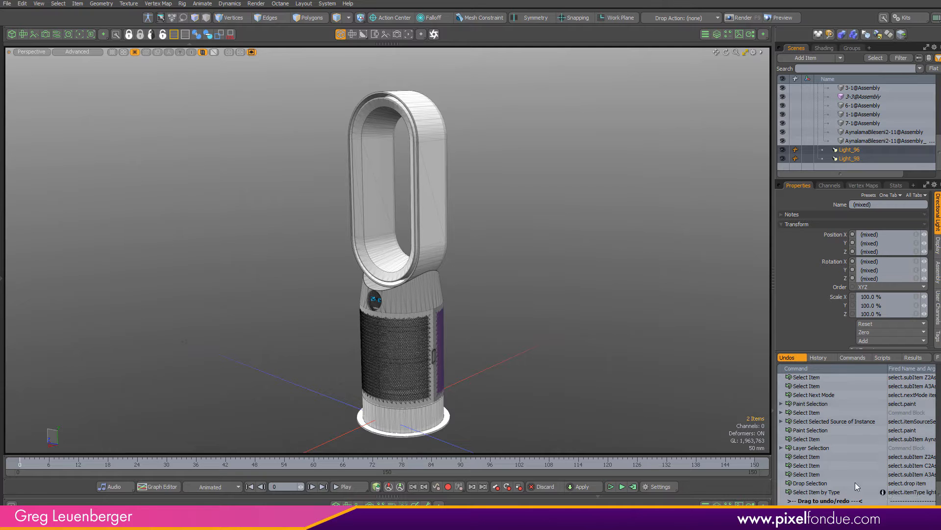
pyautogui.click(866, 151)
pyautogui.click(867, 150)
pyautogui.moveTo(939, 152); pyautogui.dragTo(939, 124)
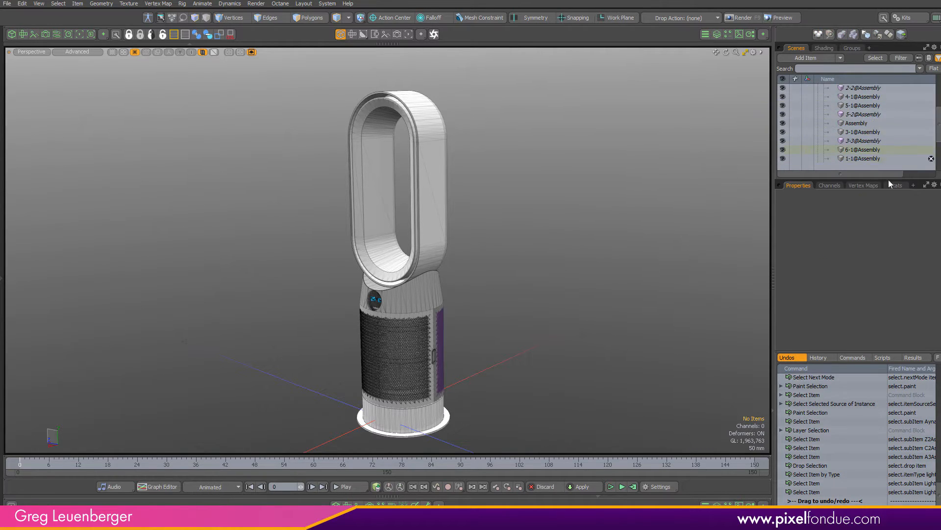
pyautogui.moveTo(878, 179); pyautogui.dragTo(879, 286)
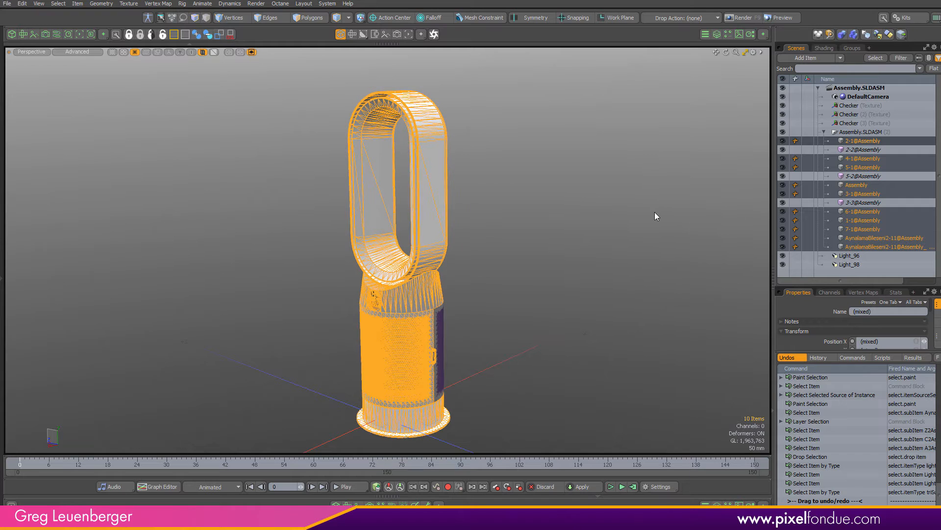
# Change the item type of the selected non-instance assembly parts to Mesh
pyautogui.rightClick(851, 211)
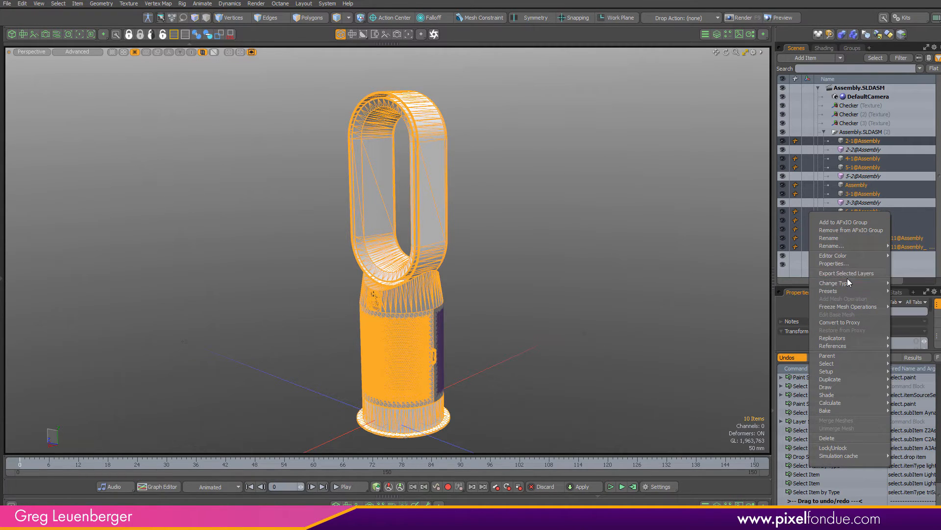
pyautogui.moveTo(846, 281)
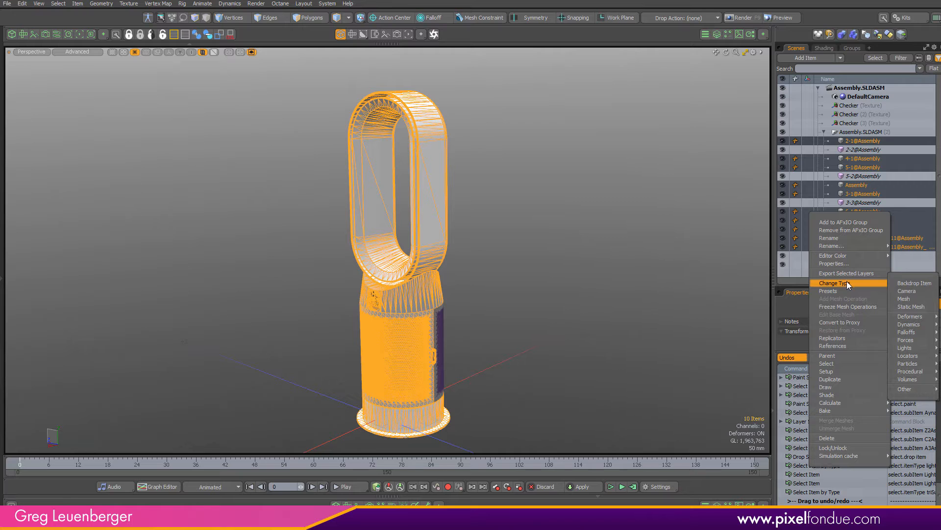
pyautogui.click(911, 298)
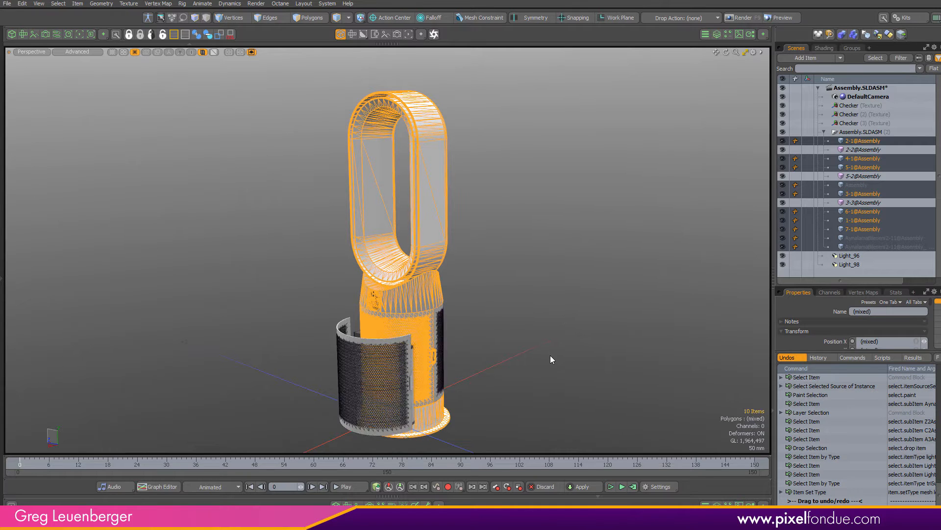
# Orbit around the converted fan to inspect it and resize the scene list
pyautogui.keyDown('alt'); pyautogui.moveTo(515, 337); pyautogui.dragTo(254, 360); pyautogui.keyUp('alt')
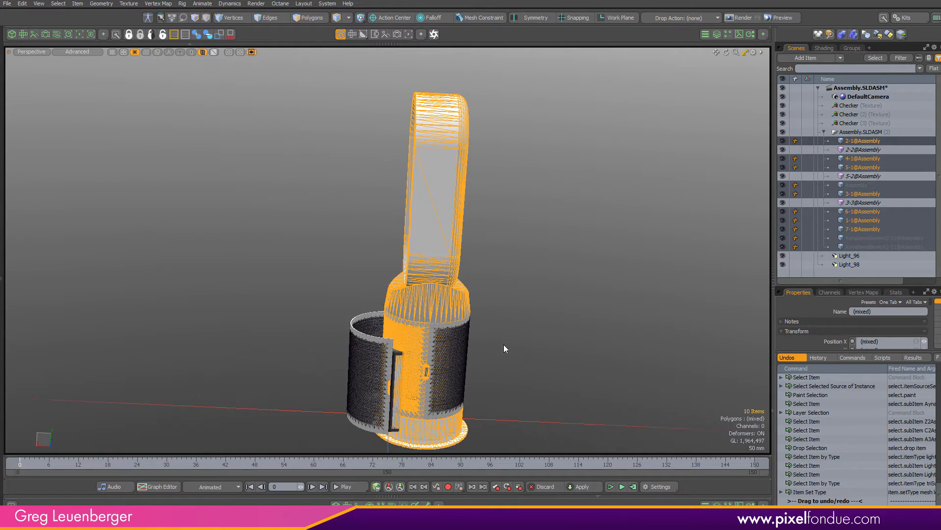
pyautogui.keyDown('alt'); pyautogui.moveTo(649, 322); pyautogui.dragTo(567, 323); pyautogui.keyUp('alt')
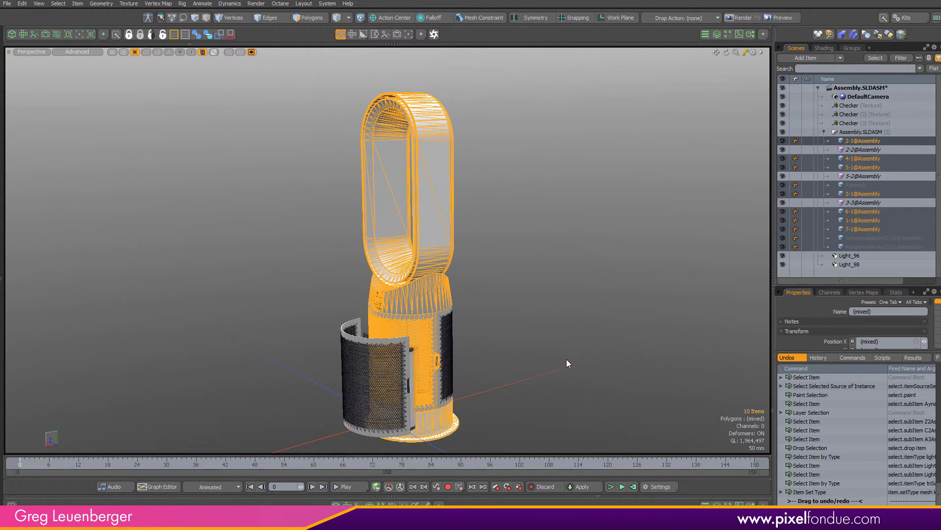
pyautogui.click(813, 314)
pyautogui.moveTo(840, 351); pyautogui.dragTo(830, 497)
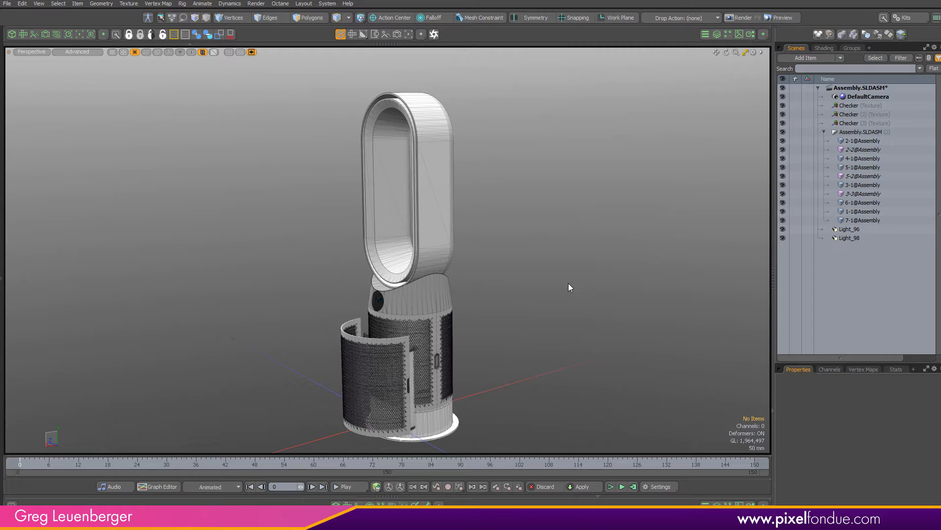
pyautogui.keyDown('alt'); pyautogui.moveTo(543, 294); pyautogui.dragTo(334, 312); pyautogui.keyUp('alt')
# Show only selected items in the viewport and inspect the 3-3, 3-2 and 2-2 instances
pyautogui.click(863, 194)
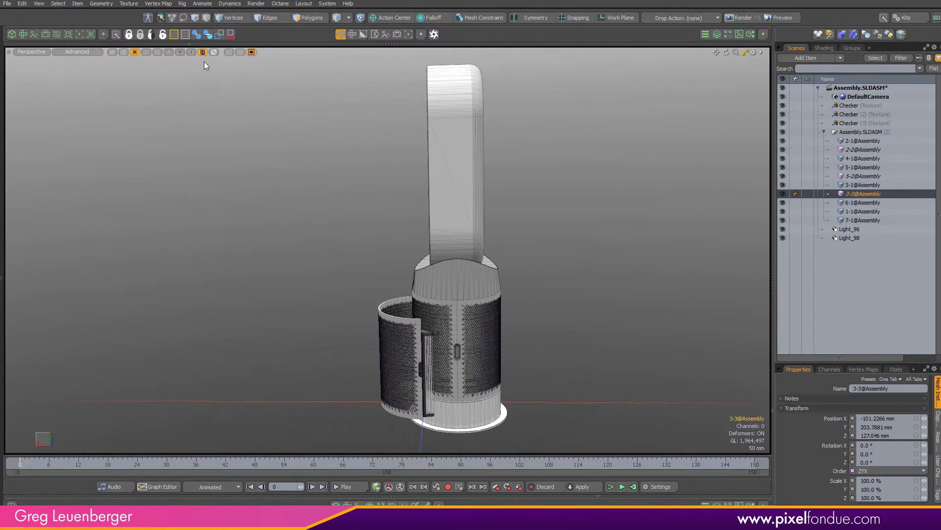
pyautogui.click(191, 52)
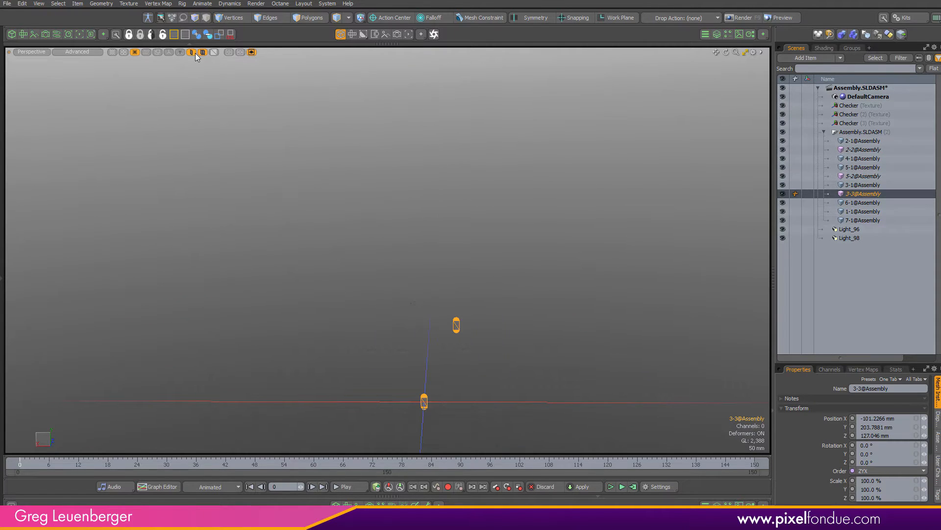
pyautogui.click(864, 176)
pyautogui.click(863, 150)
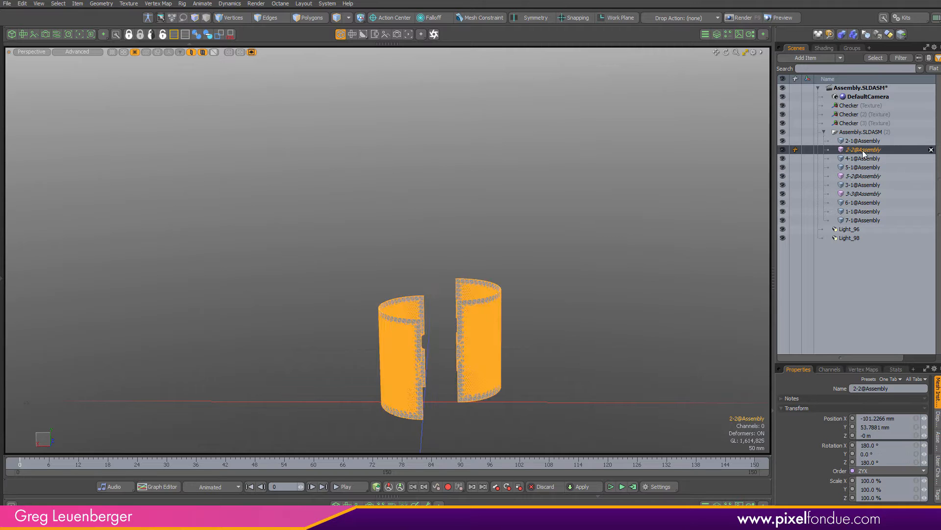
# Change the item type of the 2-2 instance to Mesh
pyautogui.keyDown('alt'); pyautogui.moveTo(610, 318); pyautogui.dragTo(498, 378); pyautogui.keyUp('alt')
pyautogui.keyDown('alt'); pyautogui.keyDown('shift'); pyautogui.moveTo(463, 327); pyautogui.dragTo(498, 259); pyautogui.keyUp('shift'); pyautogui.keyUp('alt')
pyautogui.keyDown('alt'); pyautogui.keyDown('shift'); pyautogui.moveTo(498, 260); pyautogui.dragTo(496, 207); pyautogui.keyUp('shift'); pyautogui.keyUp('alt')
pyautogui.keyDown('alt'); pyautogui.moveTo(496, 207); pyautogui.dragTo(548, 255); pyautogui.keyUp('alt')
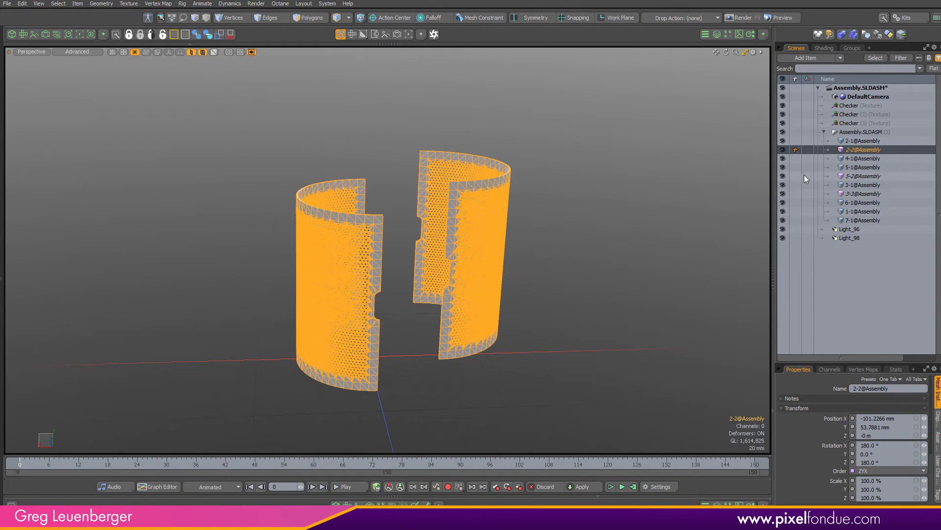
pyautogui.rightClick(858, 149)
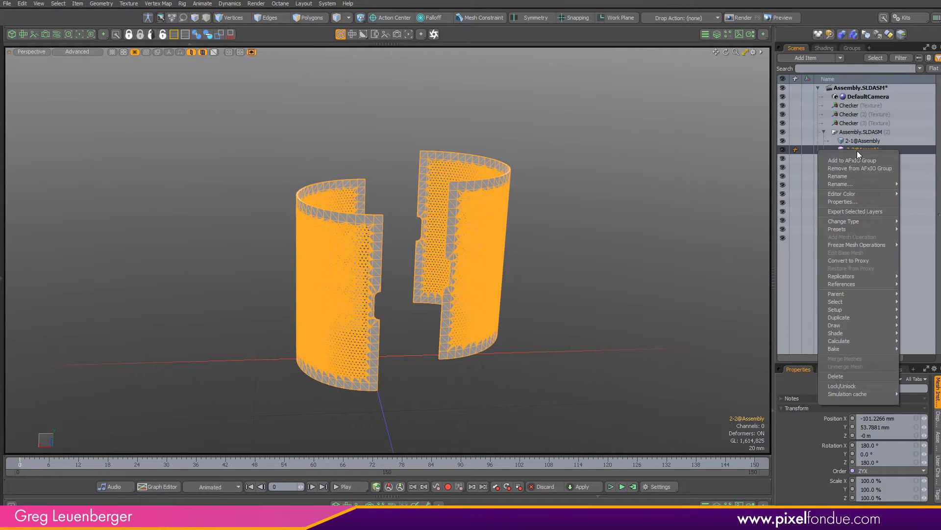
pyautogui.moveTo(851, 304)
pyautogui.moveTo(872, 222)
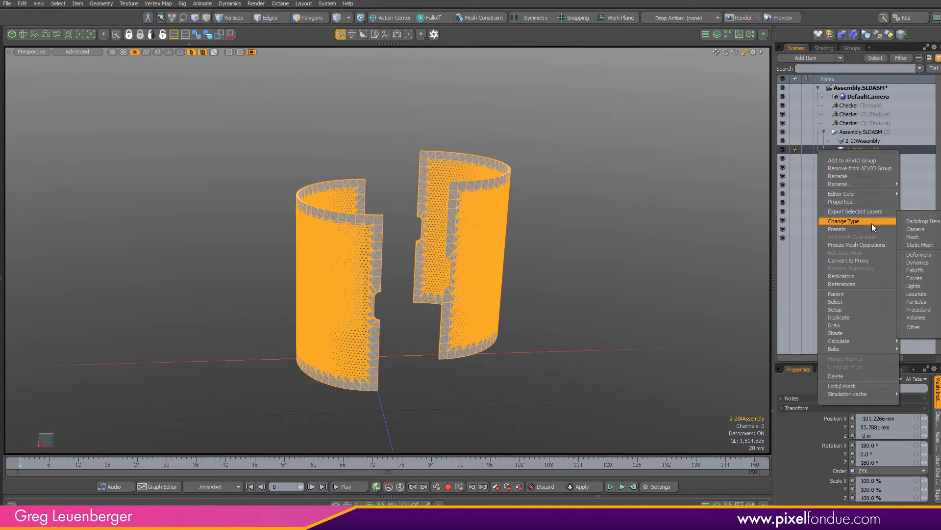
pyautogui.click(913, 238)
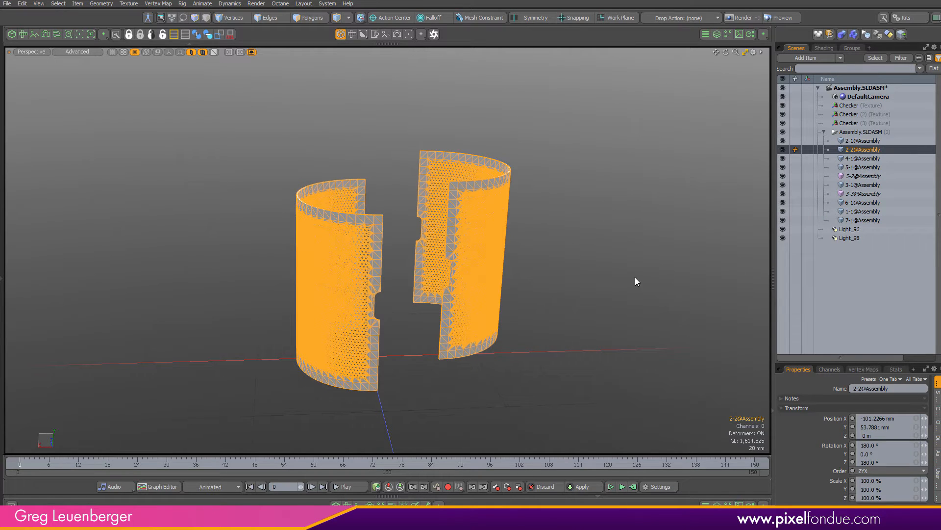
# Show only the selected item, then change the 5-2 and 3-3 instances to Mesh items
pyautogui.hotkey('shift', 'h')
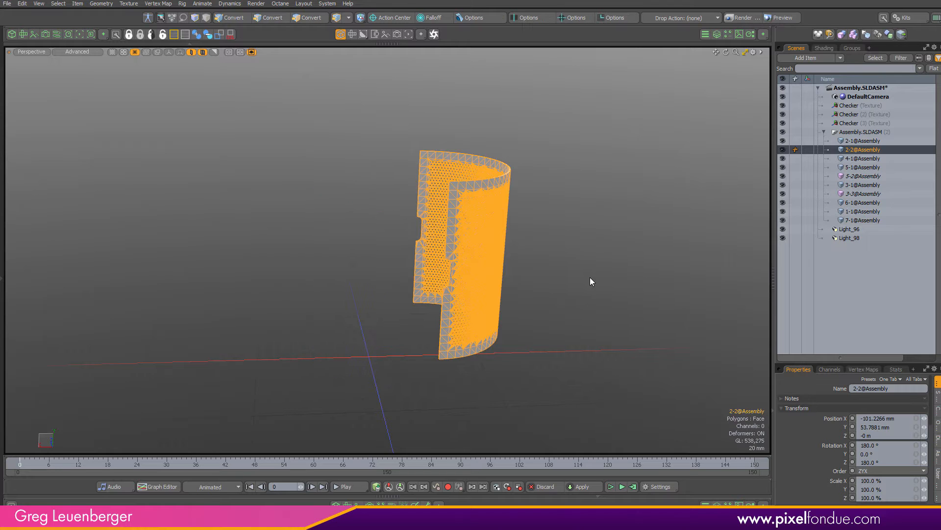
pyautogui.keyDown('alt'); pyautogui.moveTo(589, 278); pyautogui.dragTo(486, 275); pyautogui.keyUp('alt')
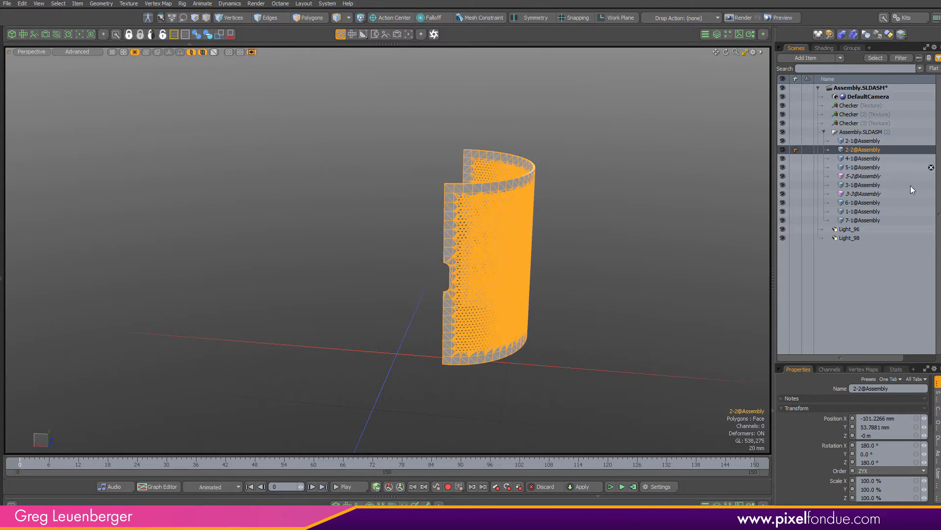
pyautogui.click(865, 176)
pyautogui.keyDown('ctrl'); pyautogui.click(859, 193); pyautogui.keyUp('ctrl')
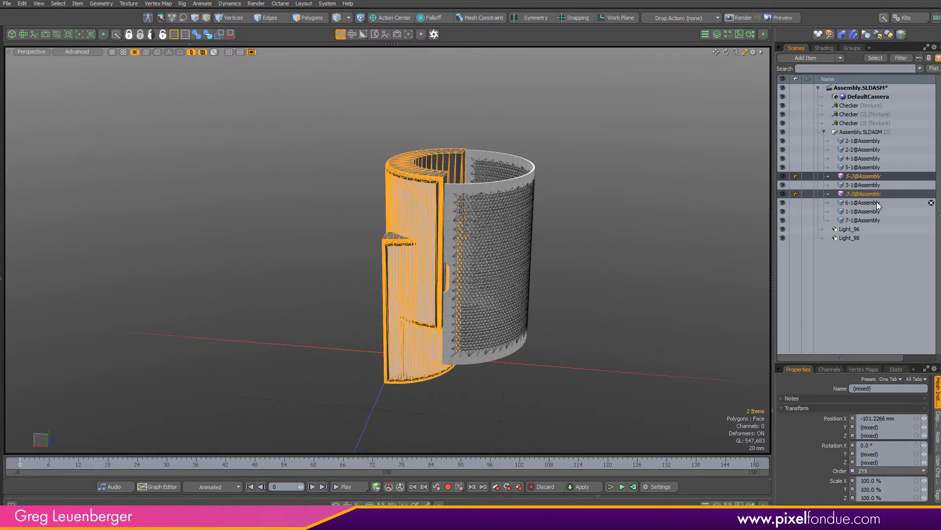
pyautogui.rightClick(865, 194)
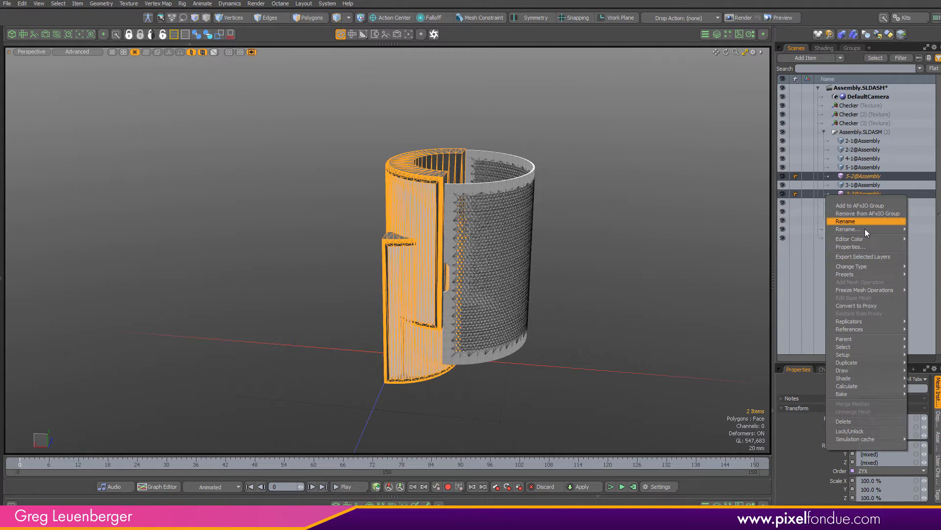
pyautogui.moveTo(854, 356)
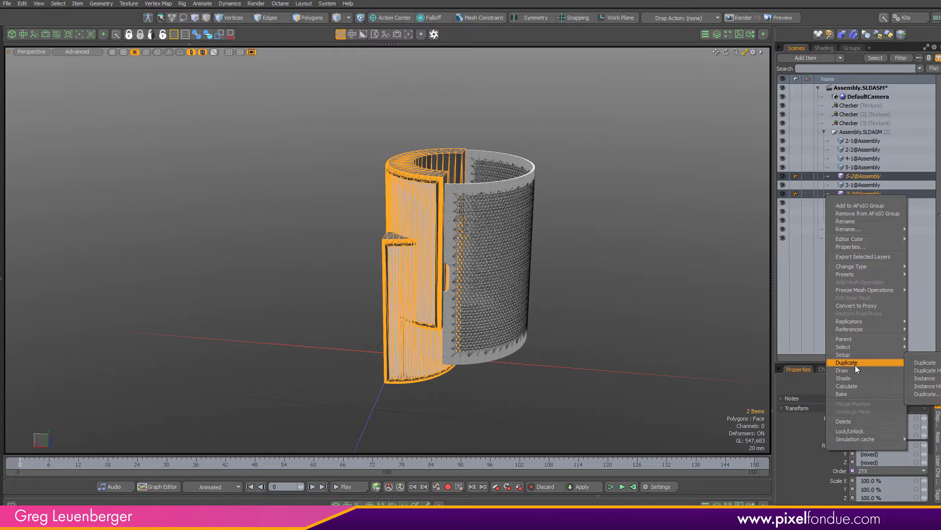
pyautogui.moveTo(854, 265)
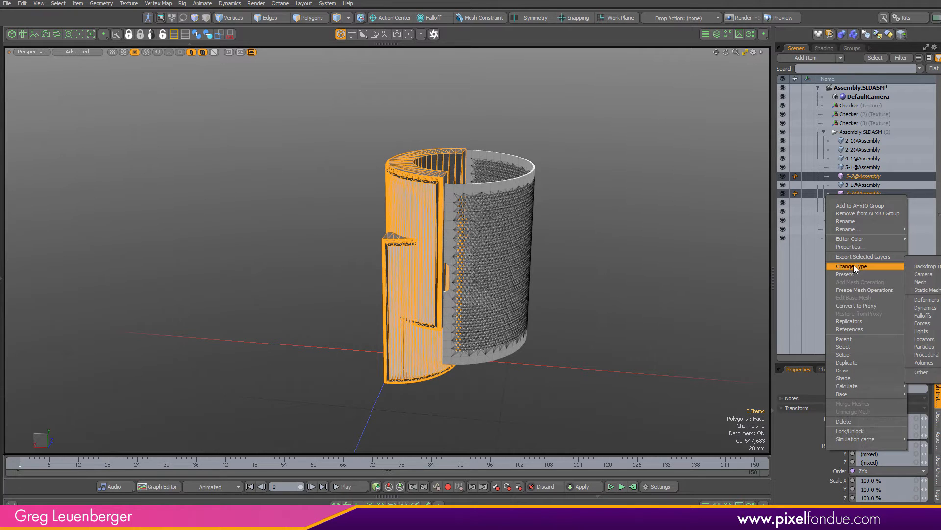
pyautogui.click(925, 290)
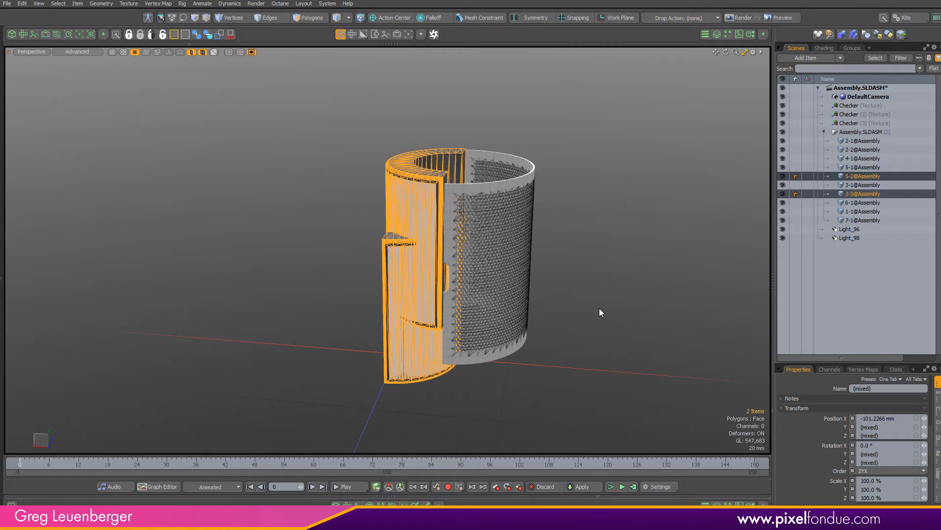
# Unhide all items and expand the assembly's material groups in the shader tree
pyautogui.hotkey('shift', 'h')
pyautogui.click(628, 295)
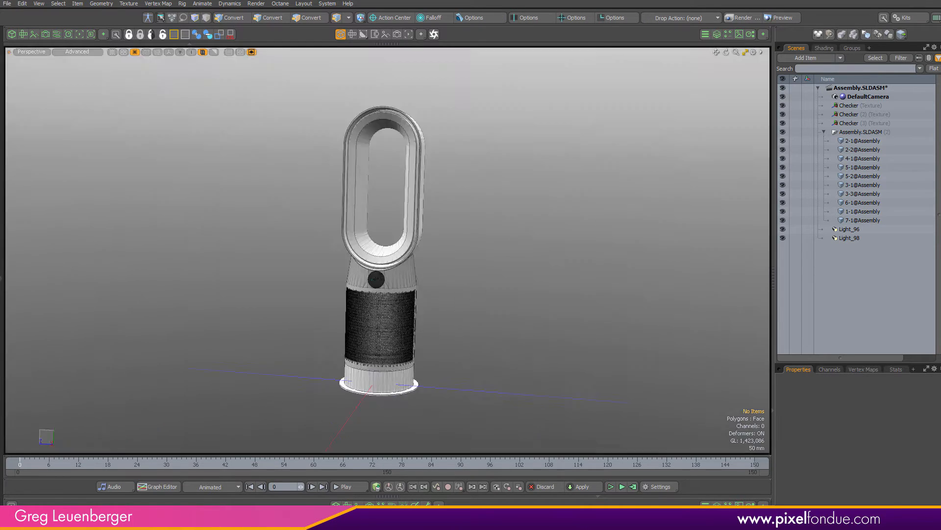
pyautogui.keyDown('alt'); pyautogui.moveTo(390, 309); pyautogui.dragTo(478, 321); pyautogui.keyUp('alt')
pyautogui.keyDown('ctrl'); pyautogui.keyDown('alt'); pyautogui.moveTo(478, 321); pyautogui.dragTo(501, 327); pyautogui.keyUp('alt'); pyautogui.keyUp('ctrl')
pyautogui.keyDown('alt'); pyautogui.moveTo(501, 328); pyautogui.dragTo(447, 327); pyautogui.keyUp('alt')
pyautogui.keyDown('ctrl'); pyautogui.keyDown('alt'); pyautogui.moveTo(447, 327); pyautogui.dragTo(411, 321); pyautogui.keyUp('alt'); pyautogui.keyUp('ctrl')
pyautogui.click(824, 48)
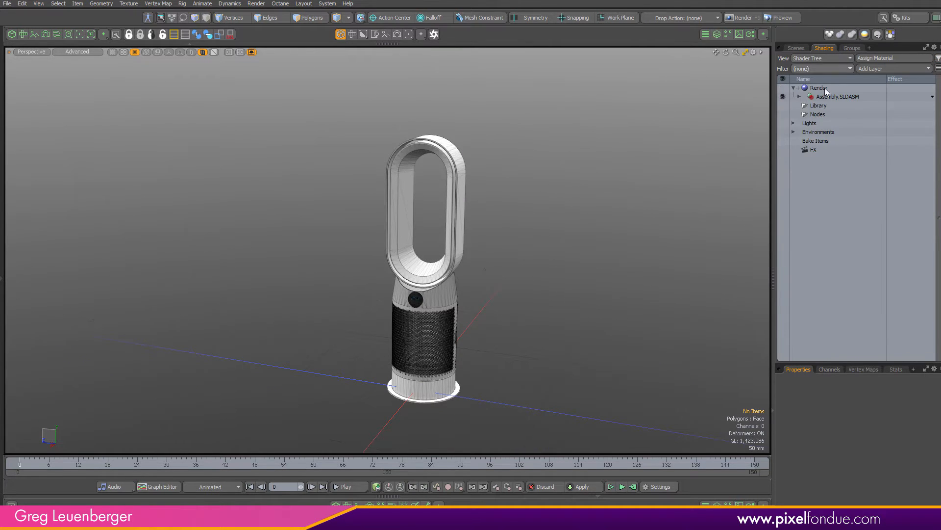
pyautogui.click(801, 96)
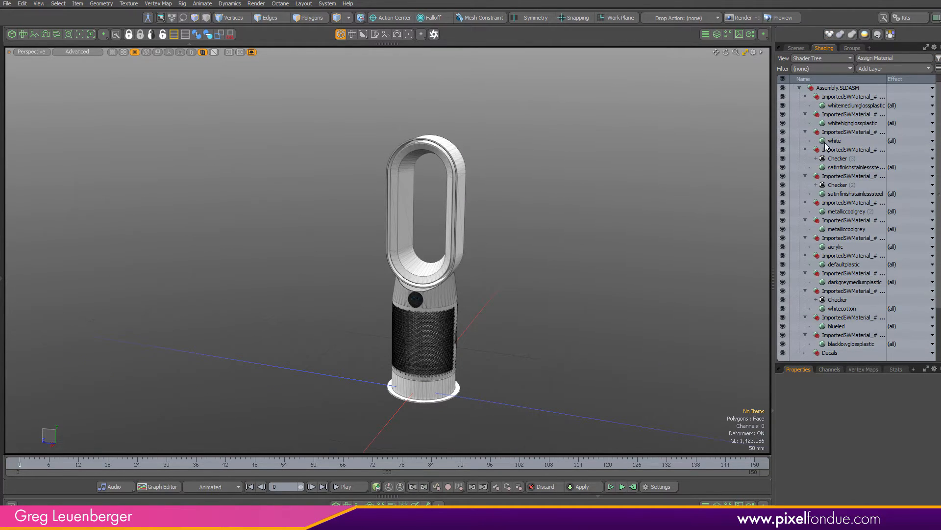
# Open the preset browser, switch it to the Materials category and clear the checker search filter
pyautogui.click(844, 167)
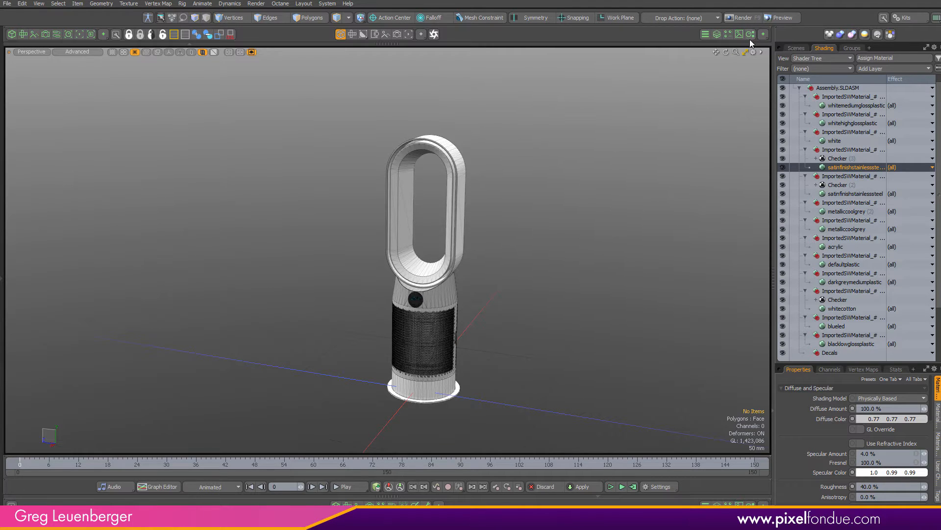
pyautogui.click(720, 37)
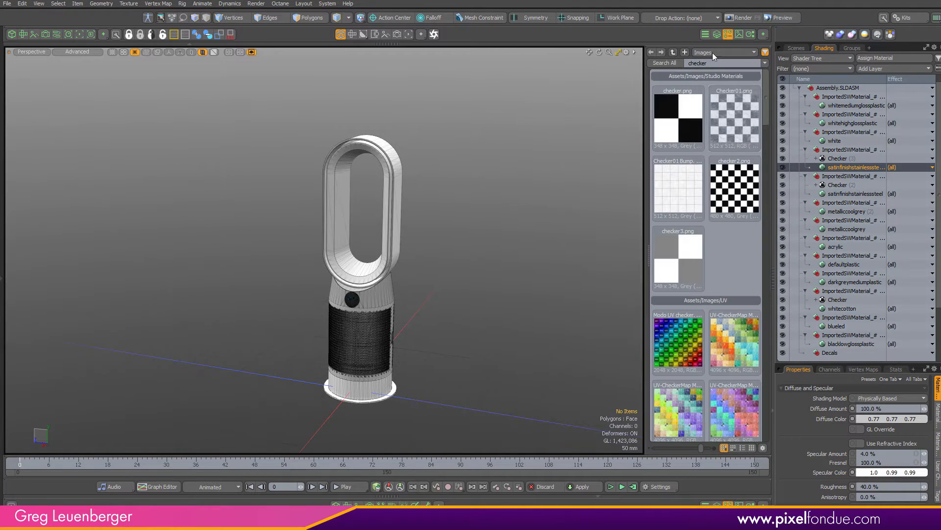
pyautogui.click(713, 51)
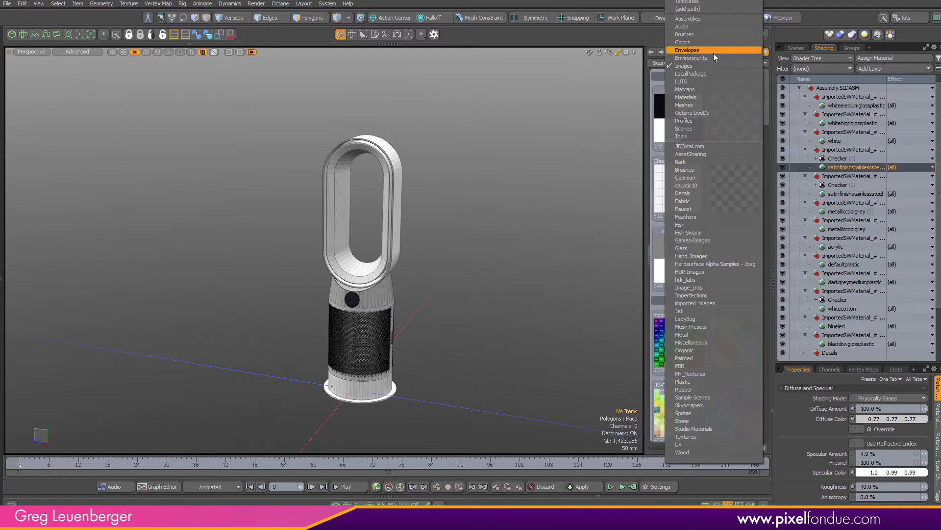
pyautogui.click(707, 97)
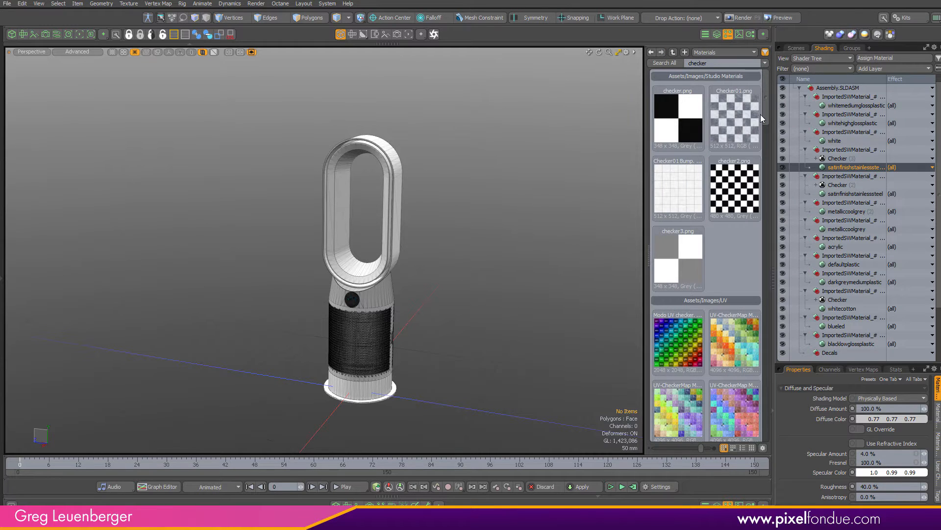
pyautogui.scroll(3, 766, 154)
pyautogui.moveTo(649, 66); pyautogui.dragTo(634, 60)
pyautogui.press('BackSpace')
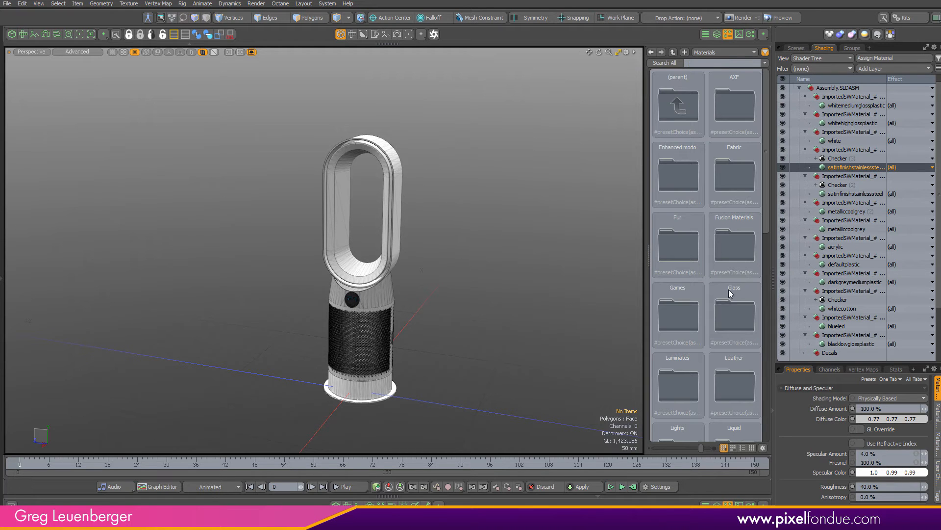
# Apply the Plastic > Medium Gloss Dark Grey Medium Plastic preset to the darkgreymediumplastic material
pyautogui.moveTo(771, 213); pyautogui.dragTo(759, 293)
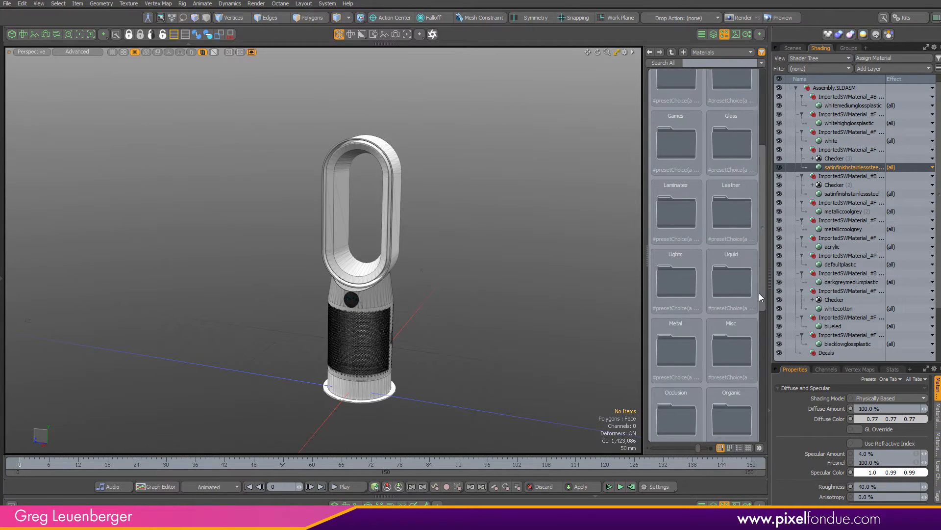
pyautogui.scroll(-4, 758, 301)
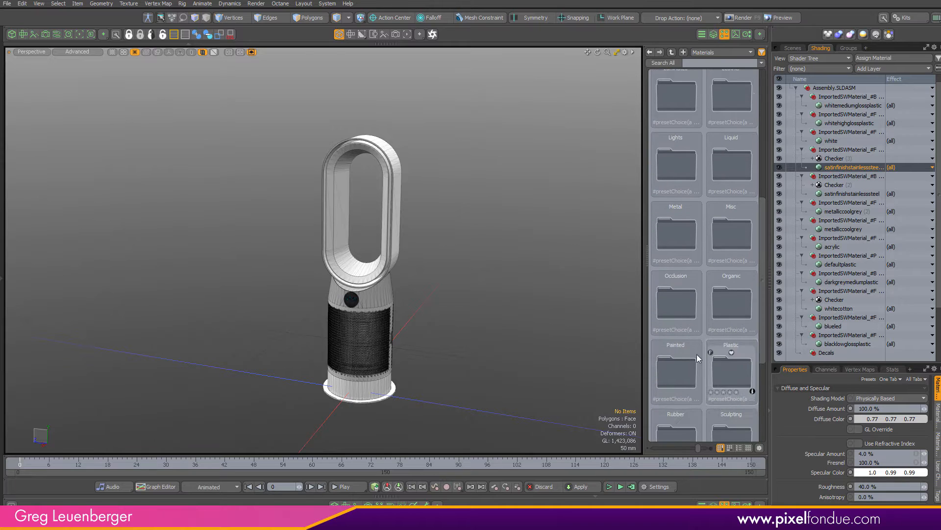
pyautogui.doubleClick(730, 363)
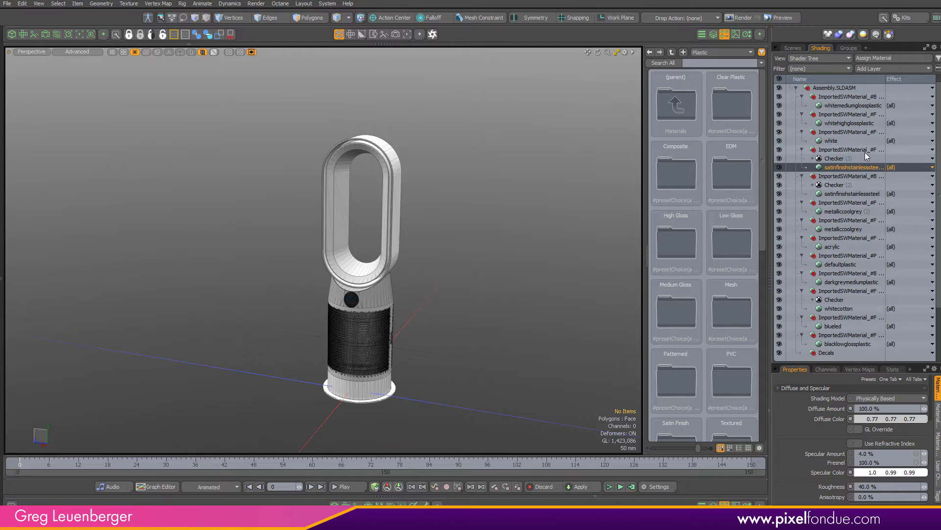
pyautogui.click(840, 282)
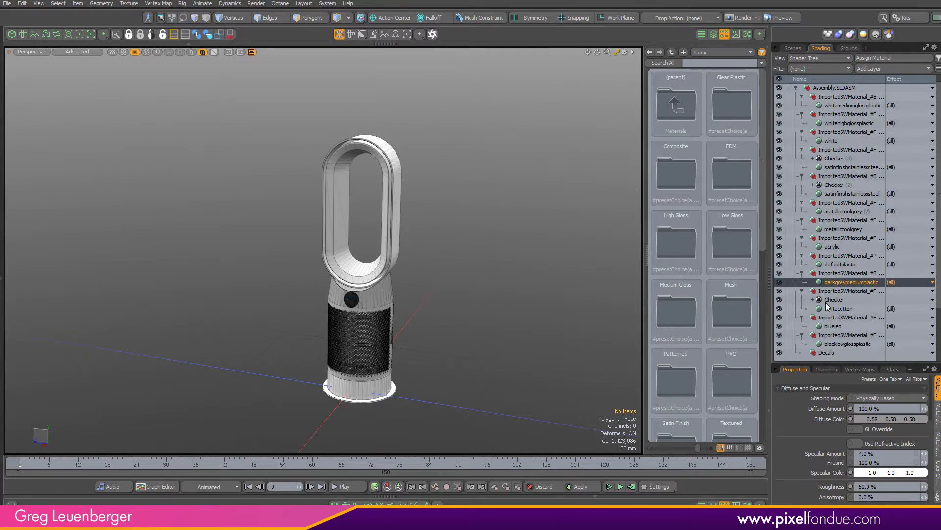
pyautogui.doubleClick(678, 321)
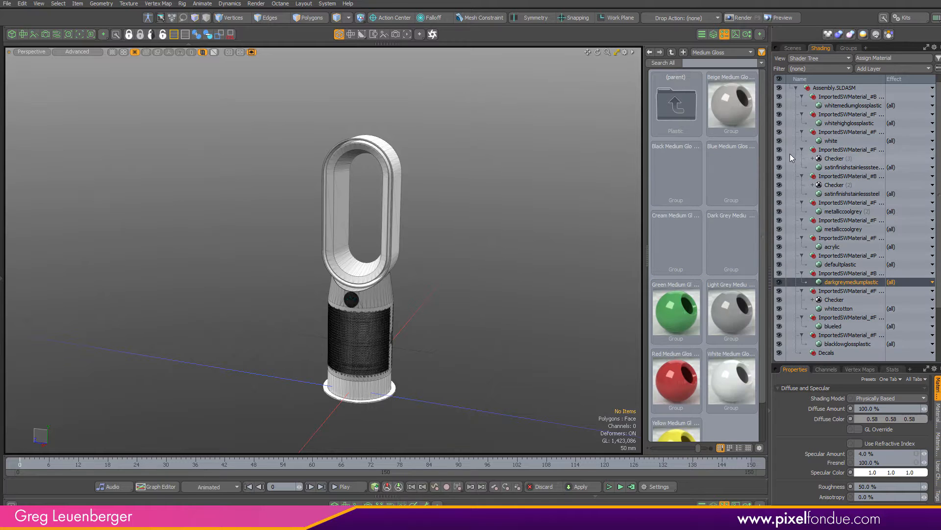
pyautogui.click(736, 237)
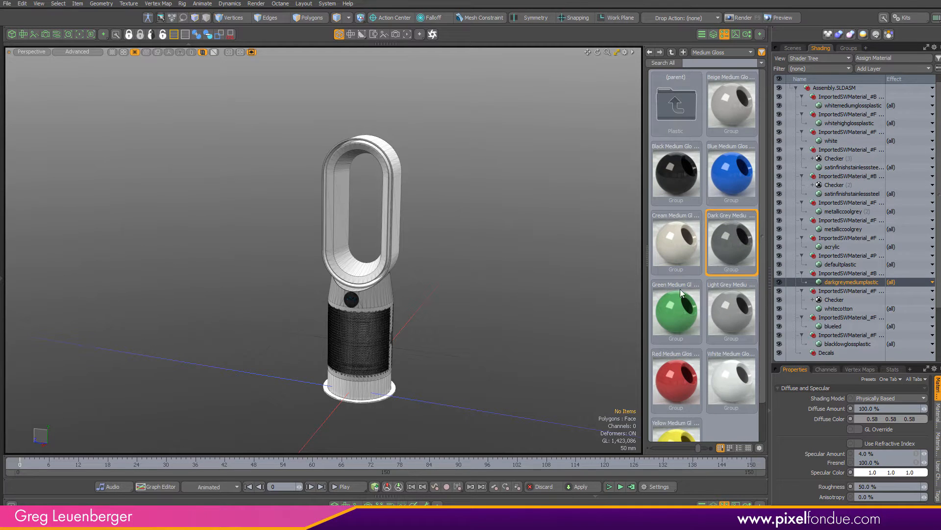
pyautogui.moveTo(698, 447); pyautogui.dragTo(705, 447)
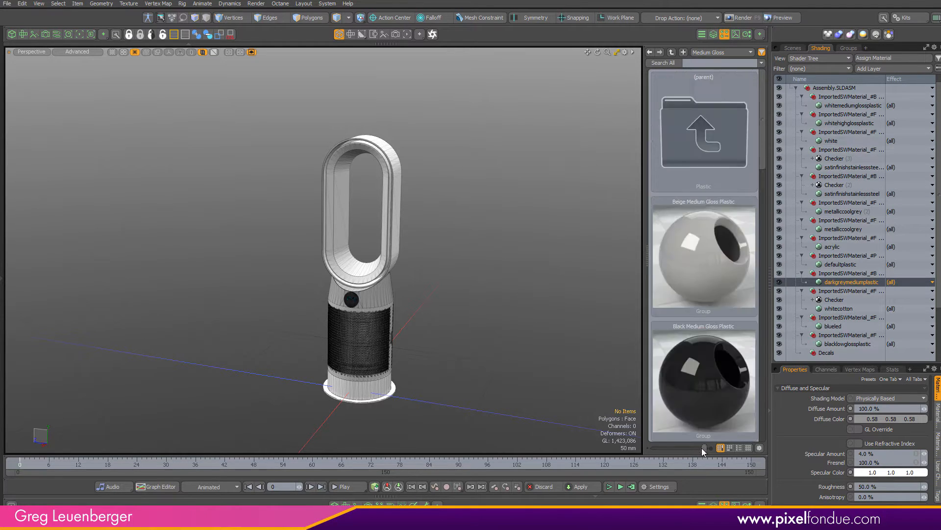
pyautogui.moveTo(764, 147); pyautogui.dragTo(765, 291)
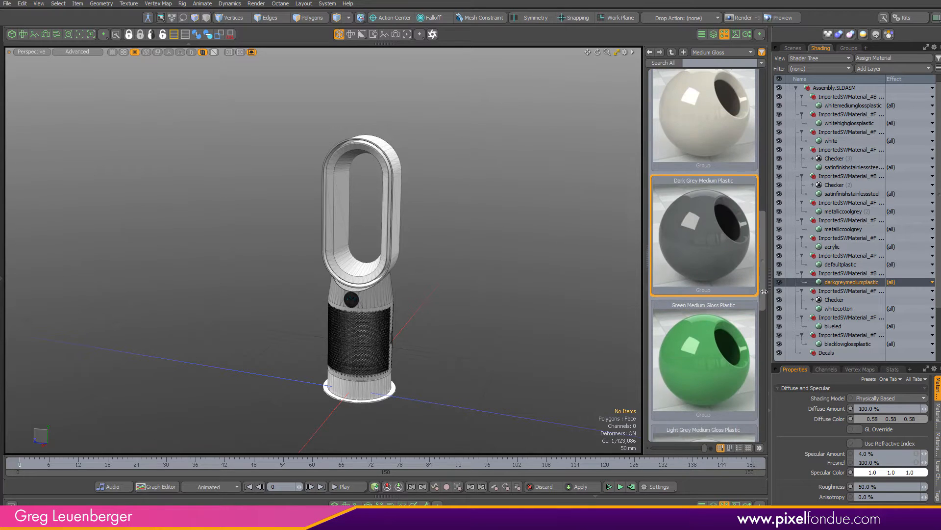
pyautogui.doubleClick(728, 248)
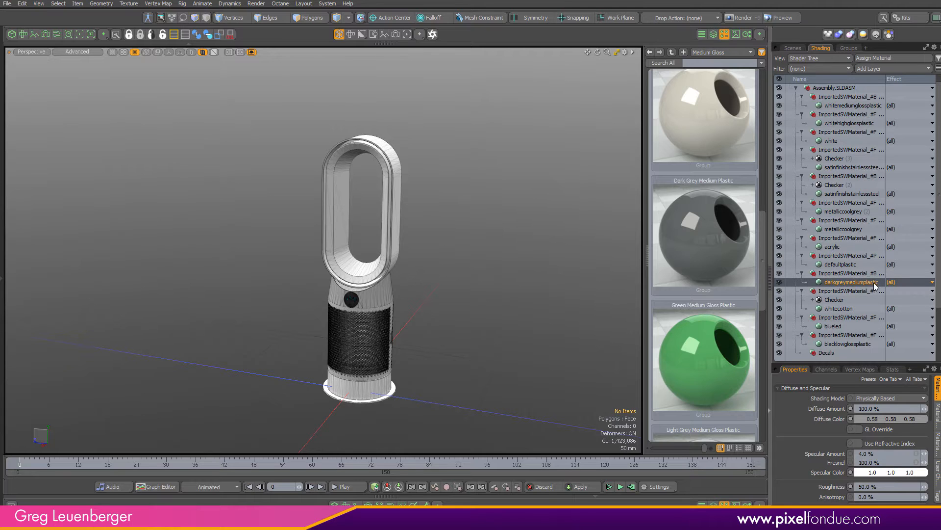
# Set the material's shading model to Physically Based and close the preset browser
pyautogui.click(879, 399)
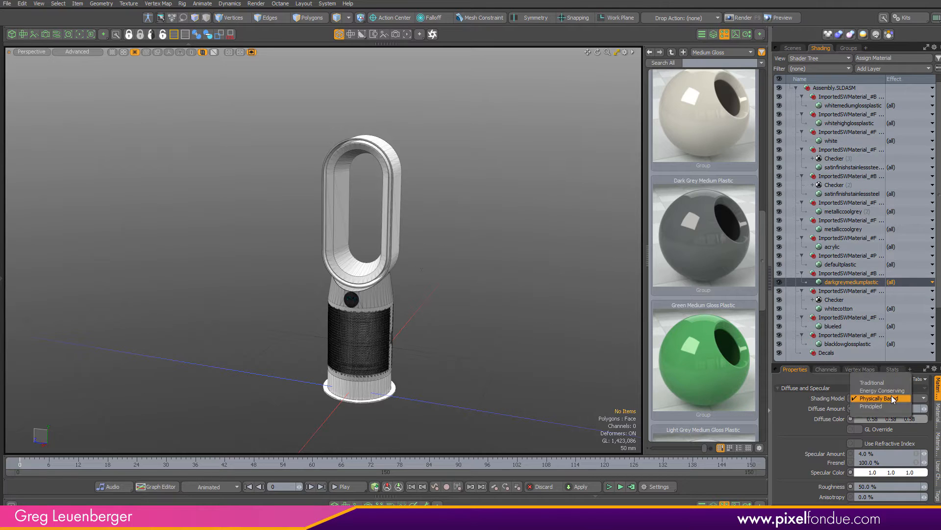
pyautogui.click(893, 399)
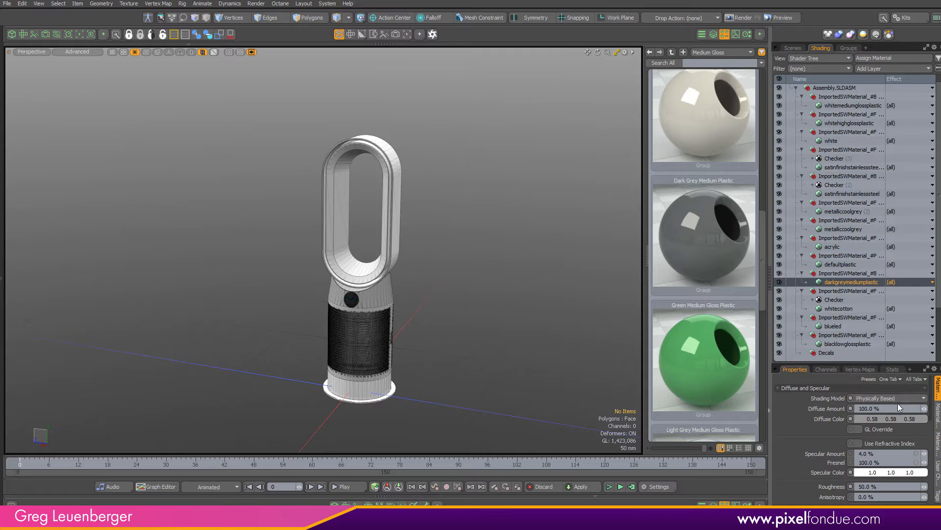
pyautogui.click(724, 33)
pyautogui.keyDown('alt'); pyautogui.moveTo(510, 255); pyautogui.dragTo(442, 276); pyautogui.keyUp('alt')
pyautogui.moveTo(441, 276)
pyautogui.keyDown('ctrl'); pyautogui.keyDown('alt'); pyautogui.mouseDown()
pyautogui.moveTo(483, 270)
pyautogui.moveTo(429, 263)
pyautogui.mouseUp(); pyautogui.keyUp('alt'); pyautogui.keyUp('ctrl')
# Select the fan's loop part and open the polygon statistics for it
pyautogui.moveTo(939, 147); pyautogui.dragTo(938, 103)
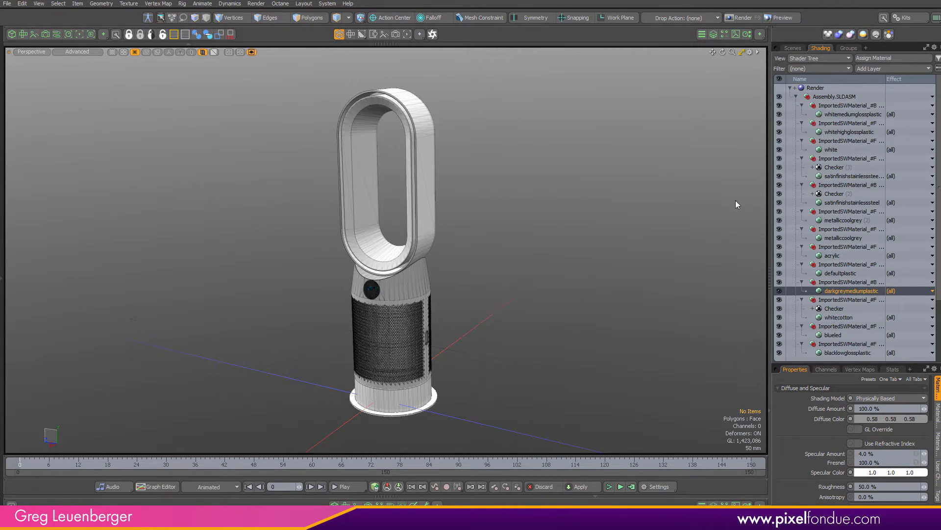
pyautogui.click(450, 263)
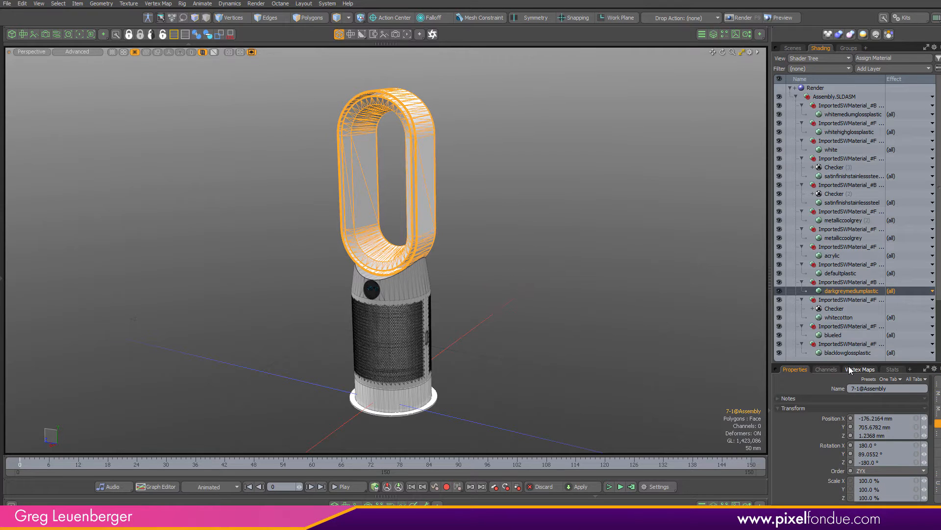
pyautogui.moveTo(849, 370); pyautogui.dragTo(849, 109)
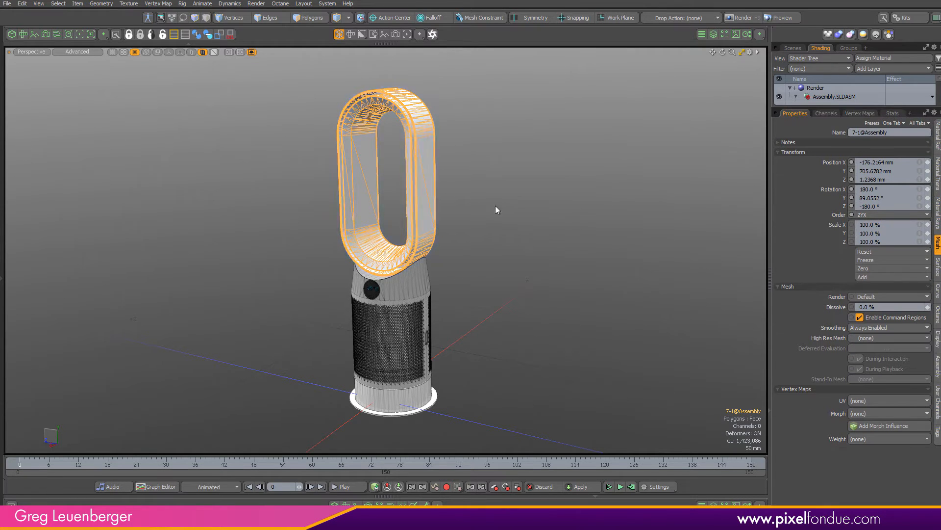
pyautogui.click(892, 115)
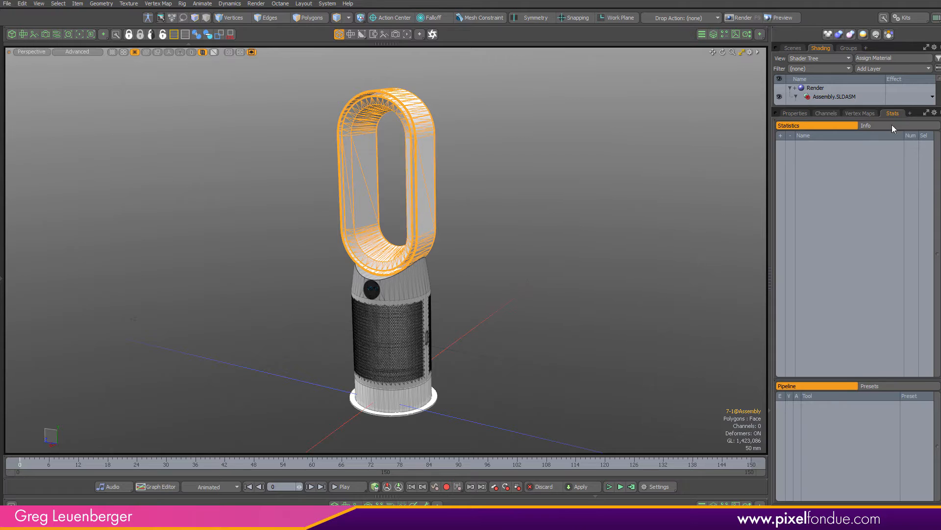
pyautogui.click(799, 162)
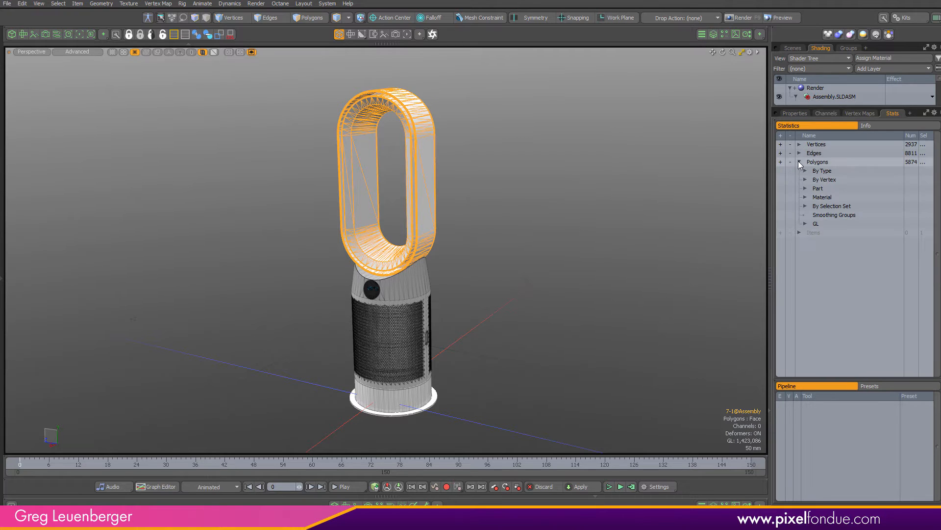
# Examine the fan's polygon statistics grouped by material, selection set and part
pyautogui.click(805, 197)
pyautogui.click(780, 206)
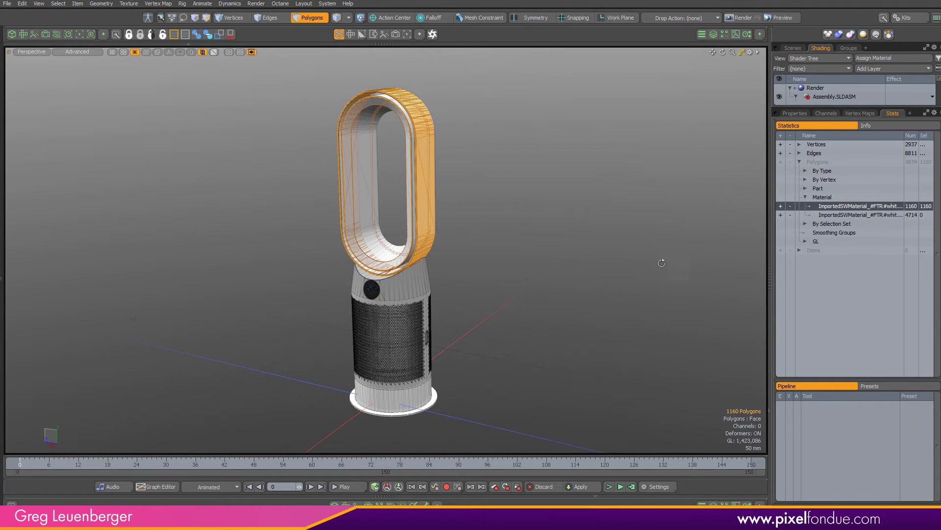
pyautogui.keyDown('alt'); pyautogui.moveTo(661, 263); pyautogui.dragTo(565, 303); pyautogui.keyUp('alt')
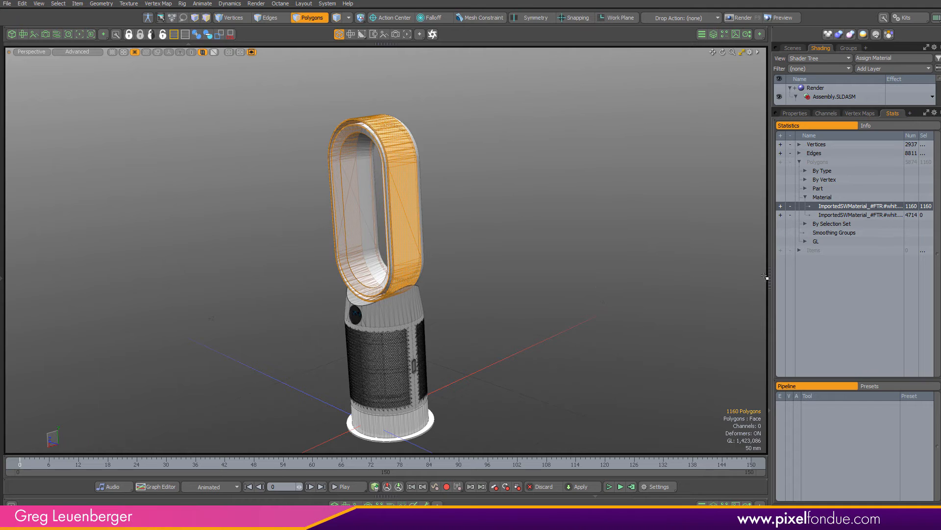
pyautogui.moveTo(770, 277); pyautogui.dragTo(674, 277)
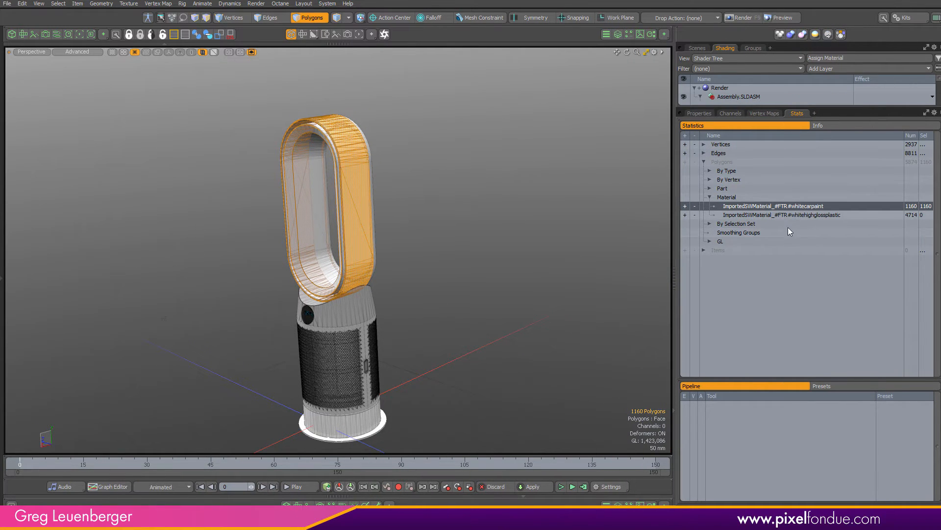
pyautogui.click(551, 276)
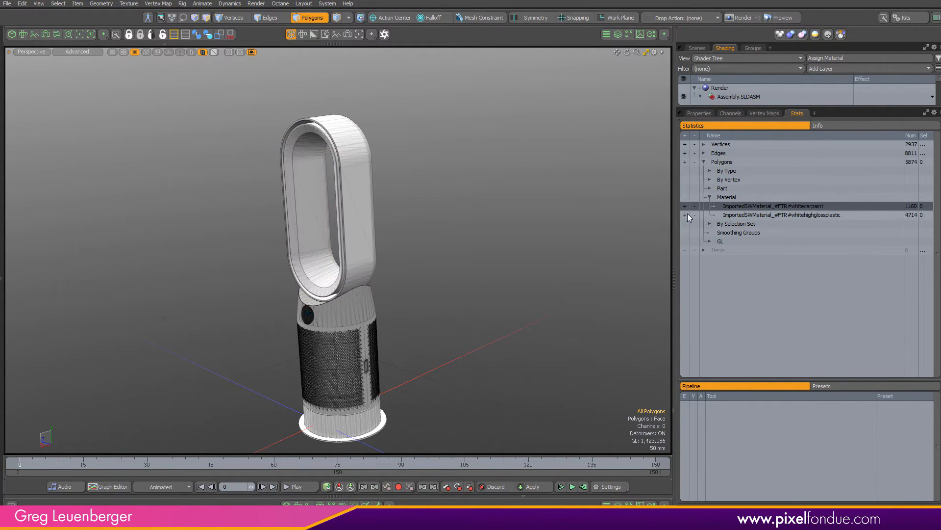
pyautogui.click(685, 215)
pyautogui.keyDown('alt'); pyautogui.moveTo(478, 272); pyautogui.dragTo(516, 264); pyautogui.keyUp('alt')
pyautogui.click(516, 265)
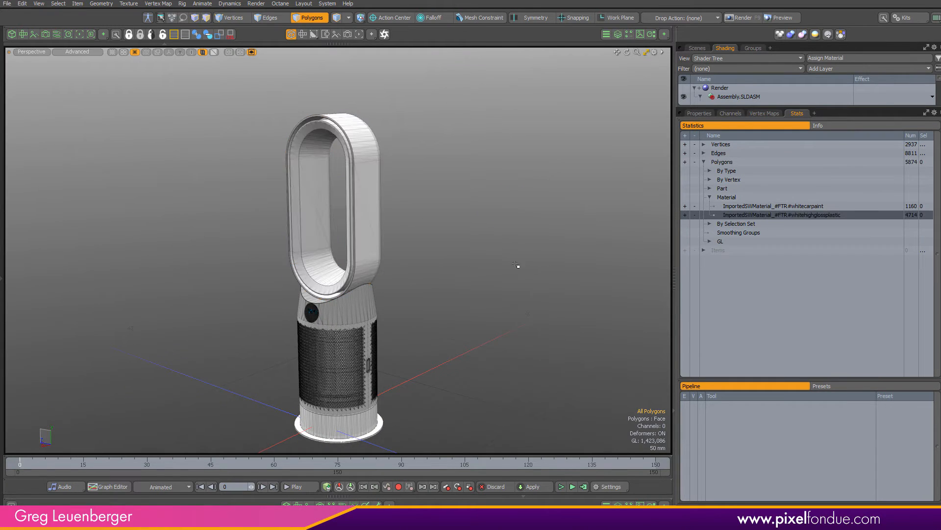
pyautogui.click(710, 224)
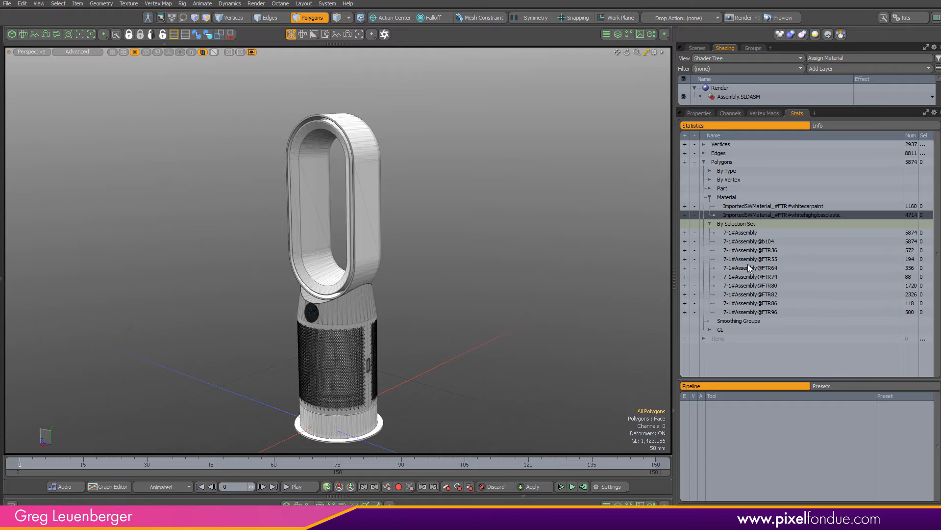
pyautogui.click(709, 189)
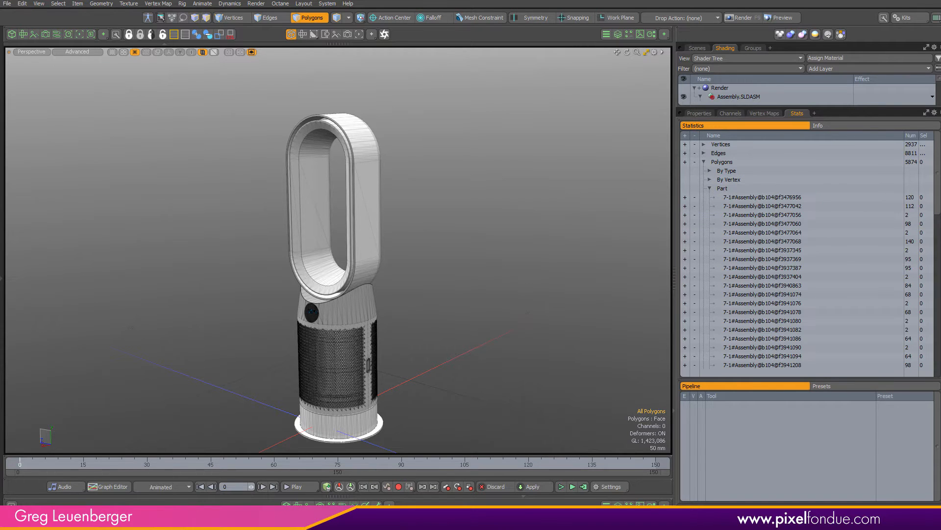
pyautogui.scroll(-6, 809, 270)
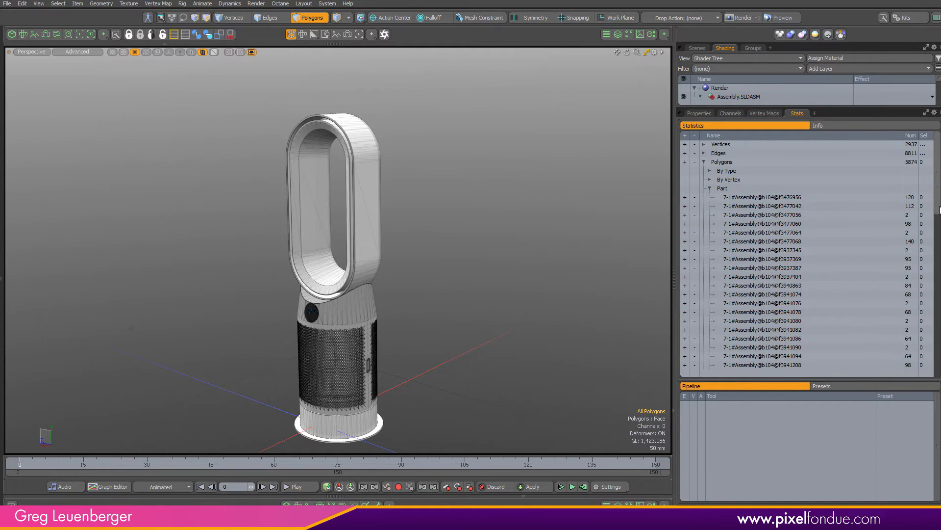
# Select the fan's loop item and orbit around it to inspect its surfaces
pyautogui.click(367, 235)
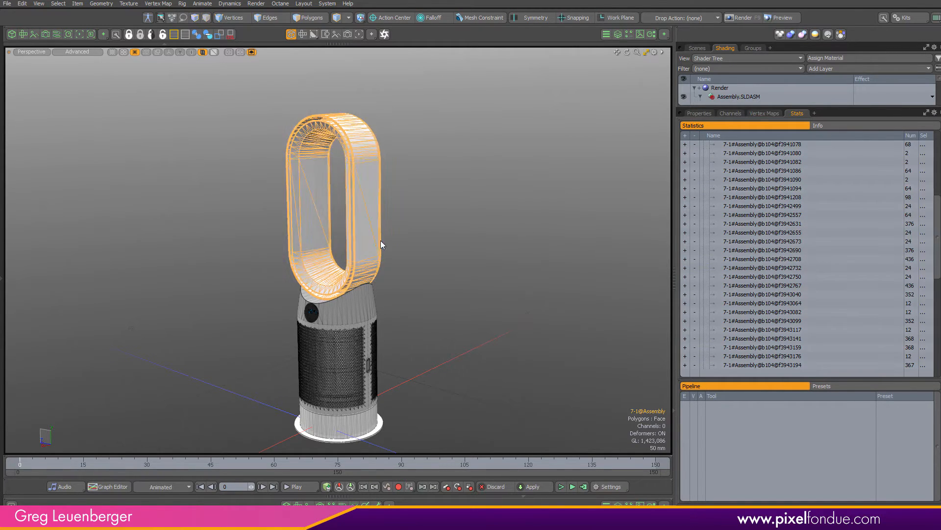
pyautogui.click(685, 251)
pyautogui.keyDown('alt'); pyautogui.moveTo(471, 188); pyautogui.dragTo(329, 152); pyautogui.keyUp('alt')
pyautogui.moveTo(329, 152)
pyautogui.keyDown('ctrl'); pyautogui.keyDown('alt'); pyautogui.mouseDown()
pyautogui.moveTo(368, 148)
pyautogui.moveTo(357, 287)
pyautogui.moveTo(374, 162)
pyautogui.moveTo(329, 157)
pyautogui.mouseUp(); pyautogui.keyUp('alt'); pyautogui.keyUp('ctrl')
pyautogui.keyDown('alt'); pyautogui.moveTo(329, 157); pyautogui.dragTo(496, 275); pyautogui.keyUp('alt')
pyautogui.keyDown('alt'); pyautogui.keyDown('shift'); pyautogui.moveTo(496, 274); pyautogui.dragTo(462, 233); pyautogui.keyUp('shift'); pyautogui.keyUp('alt')
pyautogui.click(462, 228)
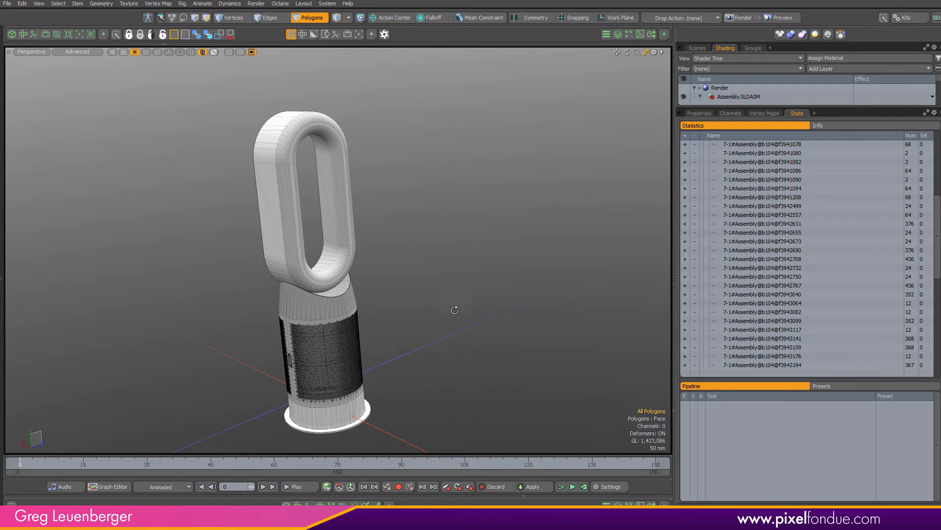
pyautogui.keyDown('alt'); pyautogui.moveTo(455, 310); pyautogui.dragTo(338, 260); pyautogui.keyUp('alt')
pyautogui.keyDown('ctrl'); pyautogui.keyDown('alt'); pyautogui.moveTo(339, 260); pyautogui.dragTo(498, 233); pyautogui.keyUp('alt'); pyautogui.keyUp('ctrl')
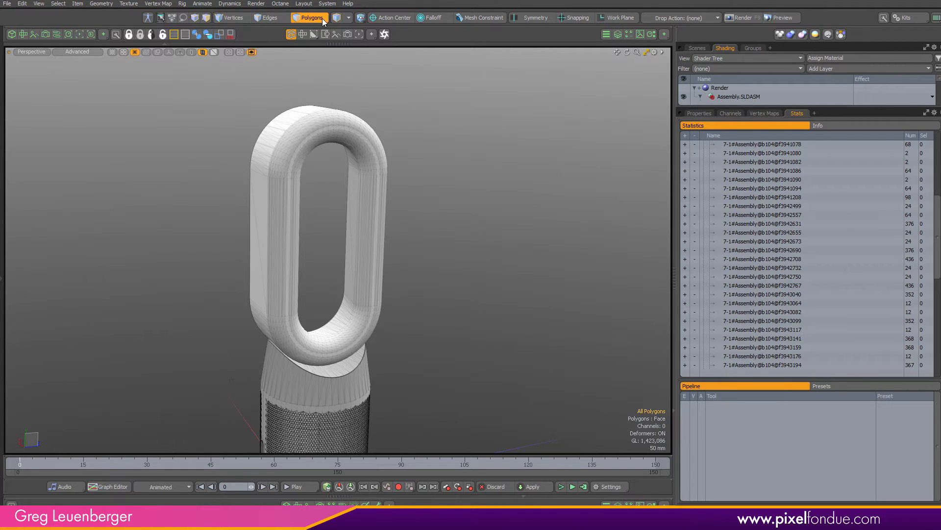
# Switch polygon selection to parts and select the inner surface of the fan loop
pyautogui.click(349, 18)
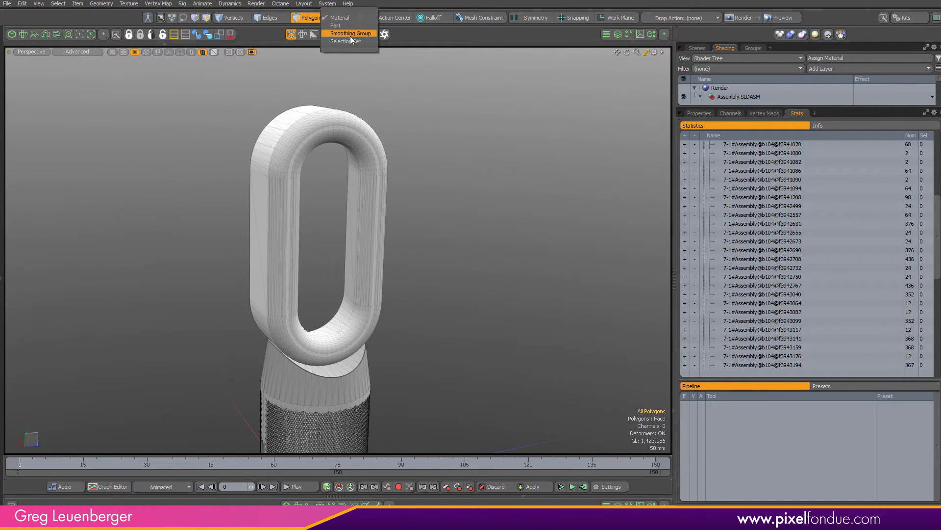
pyautogui.click(348, 25)
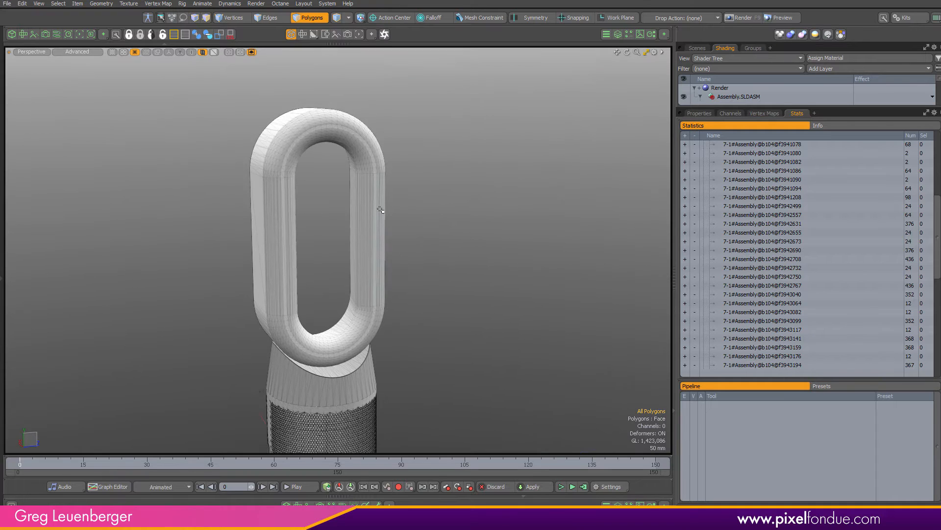
pyautogui.click(359, 145)
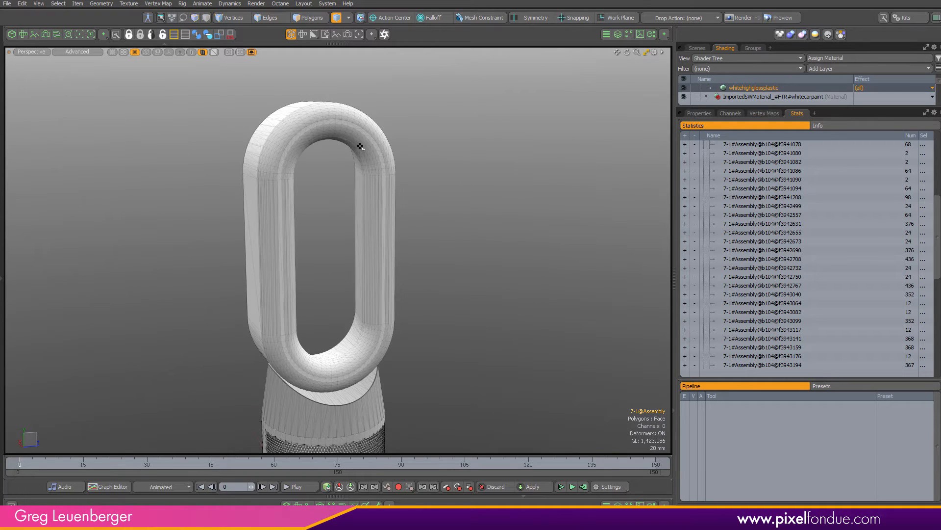
pyautogui.hotkey('ctrl', '2')
pyautogui.click(356, 189)
pyautogui.click(302, 144)
pyautogui.moveTo(302, 144)
pyautogui.keyDown('ctrl'); pyautogui.keyDown('alt'); pyautogui.mouseDown()
pyautogui.moveTo(347, 149)
pyautogui.moveTo(311, 160)
pyautogui.mouseUp(); pyautogui.keyUp('alt'); pyautogui.keyUp('ctrl')
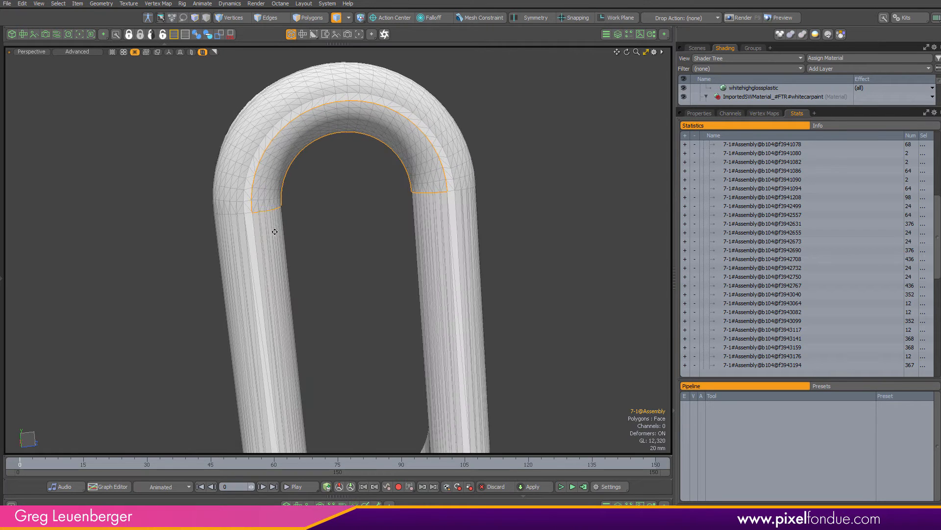
pyautogui.keyDown('shift'); pyautogui.click(273, 230); pyautogui.keyUp('shift')
pyautogui.keyDown('alt'); pyautogui.keyDown('shift'); pyautogui.moveTo(314, 239); pyautogui.dragTo(315, 61); pyautogui.keyUp('shift'); pyautogui.keyUp('alt')
pyautogui.keyDown('shift'); pyautogui.click(342, 323); pyautogui.keyUp('shift')
pyautogui.keyDown('shift'); pyautogui.click(440, 207); pyautogui.keyUp('shift')
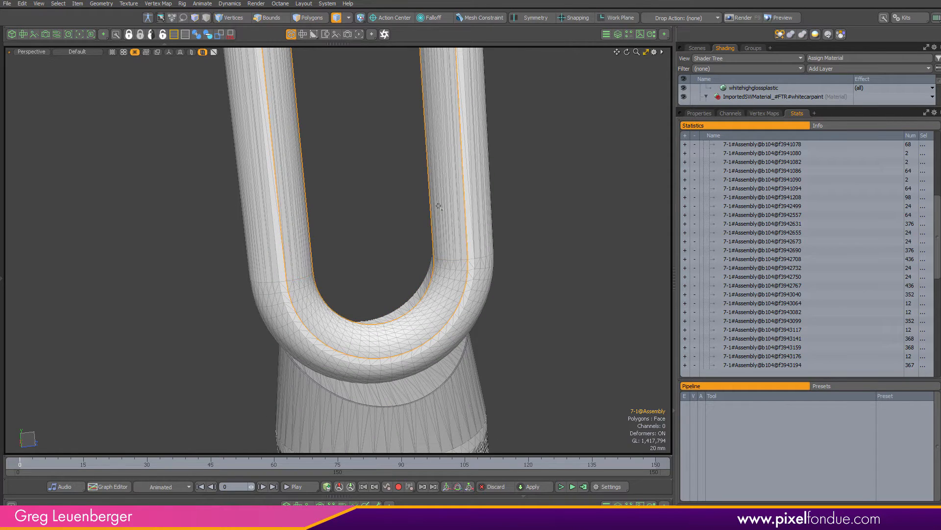
pyautogui.keyDown('alt'); pyautogui.moveTo(440, 207); pyautogui.dragTo(477, 206); pyautogui.keyUp('alt')
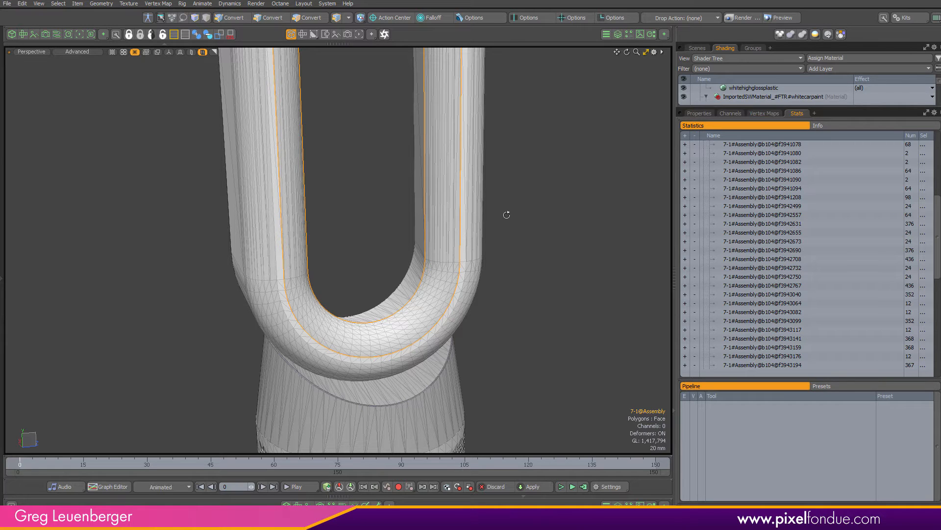
pyautogui.press('3')
pyautogui.scroll(-4, 553, 201)
pyautogui.keyDown('alt'); pyautogui.moveTo(549, 206); pyautogui.dragTo(513, 256); pyautogui.keyUp('alt')
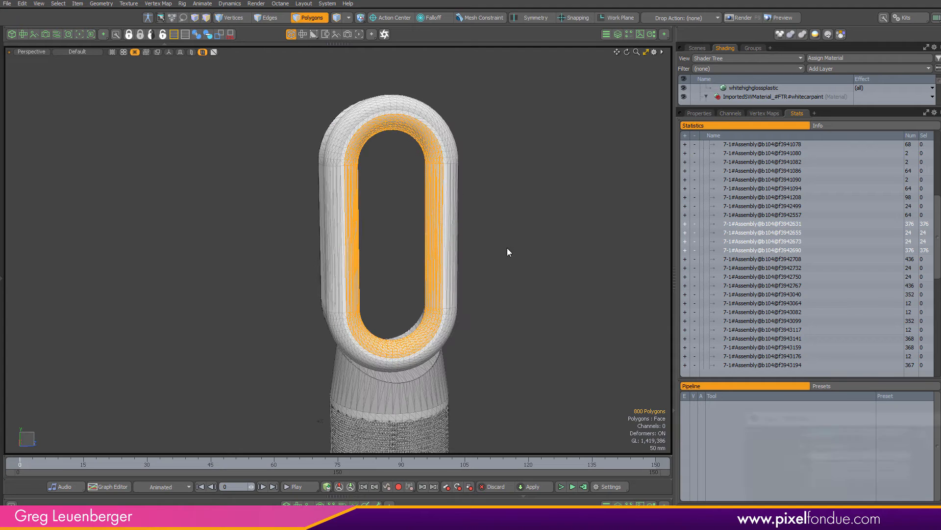
pyautogui.press('m')
pyautogui.moveTo(834, 419); pyautogui.dragTo(142, 314)
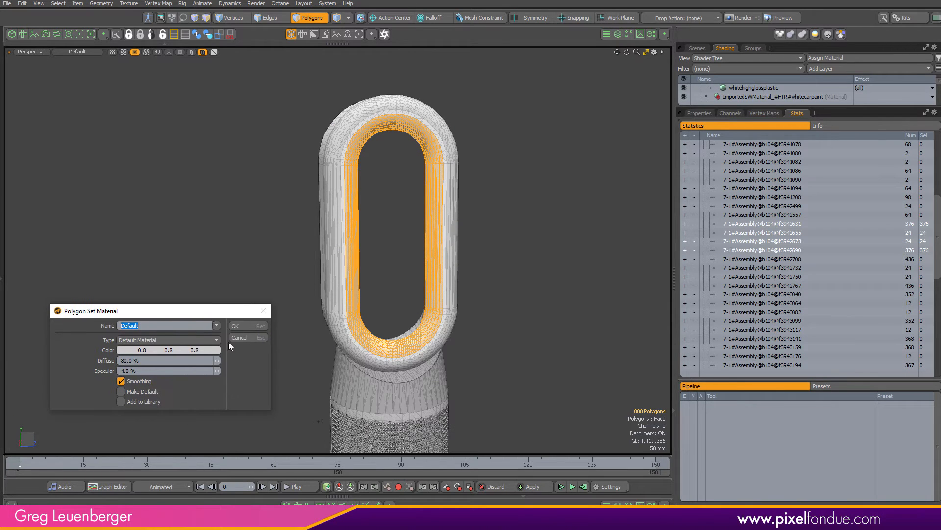
pyautogui.click(246, 338)
# Reselect the inner surface polygons of the fan loop
pyautogui.click(407, 298)
pyautogui.click(380, 345)
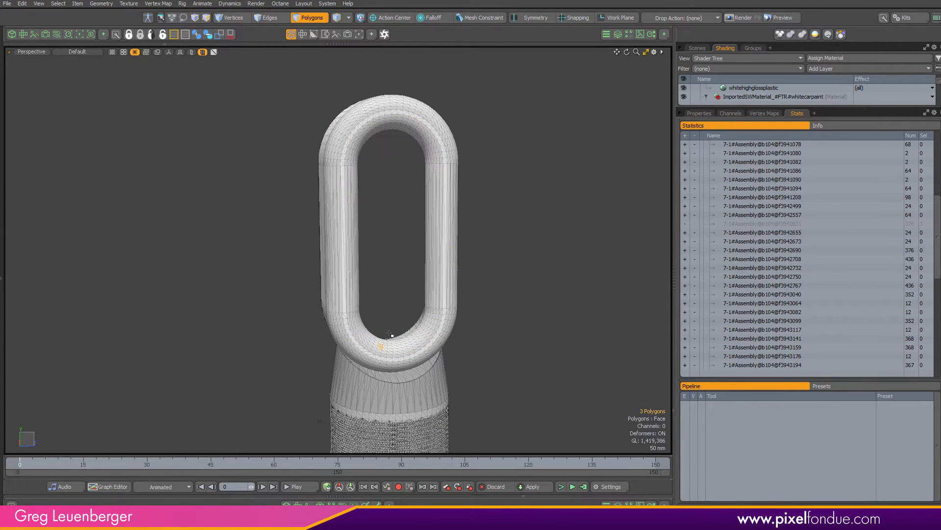
pyautogui.keyDown('alt'); pyautogui.moveTo(391, 337); pyautogui.dragTo(277, 346); pyautogui.keyUp('alt')
pyautogui.press('5')
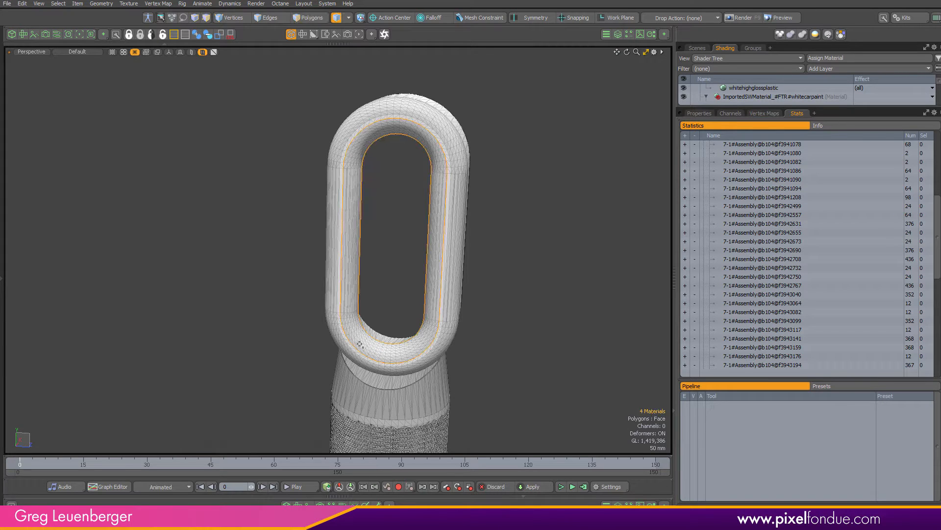
pyautogui.keyDown('shift'); pyautogui.click(346, 302); pyautogui.keyUp('shift')
pyautogui.keyDown('shift'); pyautogui.click(369, 136); pyautogui.keyUp('shift')
pyautogui.keyDown('shift'); pyautogui.click(441, 185); pyautogui.keyUp('shift')
pyautogui.keyDown('alt'); pyautogui.moveTo(563, 248); pyautogui.dragTo(539, 246); pyautogui.keyUp('alt')
# Assign a new material named Red with a red colour to the selected inner loop polygons
pyautogui.write('m')
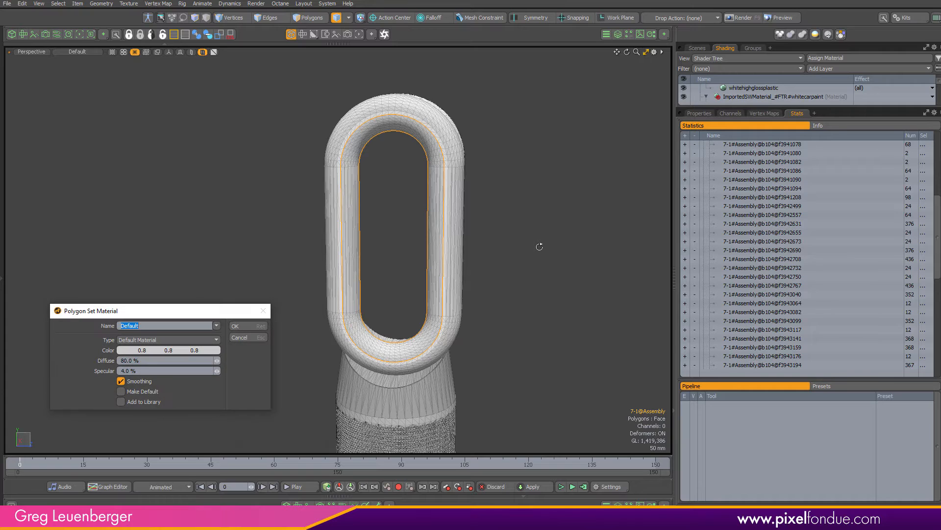
pyautogui.write('Red')
pyautogui.click(213, 351)
pyautogui.moveTo(225, 367); pyautogui.dragTo(269, 384)
pyautogui.click(78, 470)
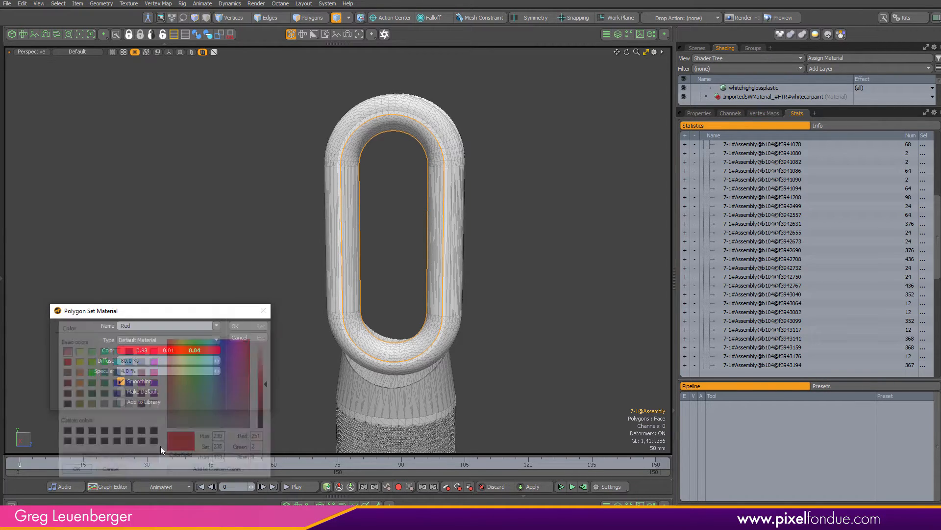
pyautogui.click(242, 326)
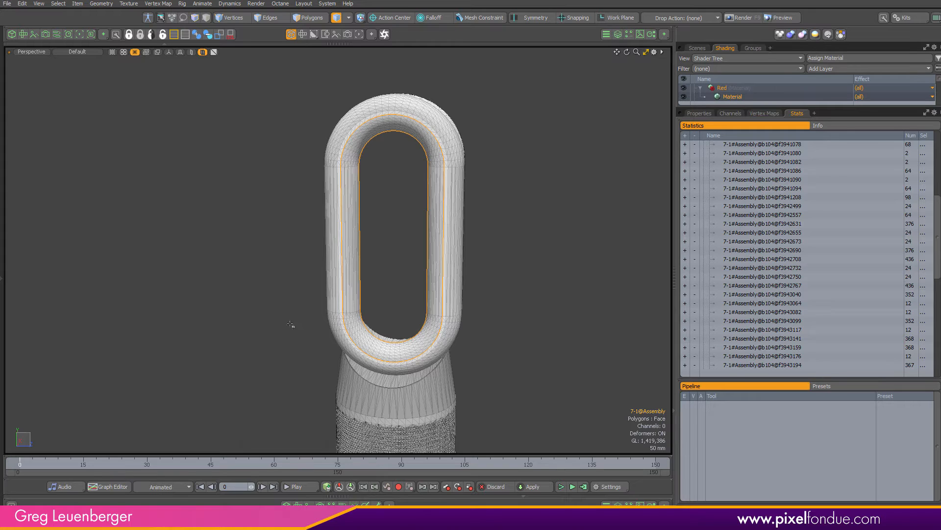
# Inspect the red loop in shaded view and review the scene items and material statistics
pyautogui.hotkey('alt', '2')
pyautogui.moveTo(267, 318)
pyautogui.keyDown('alt'); pyautogui.mouseDown()
pyautogui.moveTo(202, 321)
pyautogui.moveTo(337, 298)
pyautogui.moveTo(290, 307)
pyautogui.mouseUp(); pyautogui.keyUp('alt')
pyautogui.moveTo(290, 308)
pyautogui.keyDown('ctrl'); pyautogui.keyDown('alt'); pyautogui.mouseDown()
pyautogui.moveTo(288, 298)
pyautogui.moveTo(163, 298)
pyautogui.moveTo(381, 251)
pyautogui.moveTo(376, 219)
pyautogui.moveTo(424, 282)
pyautogui.moveTo(197, 296)
pyautogui.moveTo(432, 197)
pyautogui.mouseUp(); pyautogui.keyUp('alt'); pyautogui.keyUp('ctrl')
pyautogui.moveTo(433, 197)
pyautogui.keyDown('alt'); pyautogui.keyDown('shift'); pyautogui.mouseDown()
pyautogui.moveTo(403, 325)
pyautogui.moveTo(107, 325)
pyautogui.moveTo(392, 321)
pyautogui.moveTo(386, 313)
pyautogui.mouseUp(); pyautogui.keyUp('shift'); pyautogui.keyUp('alt')
pyautogui.hotkey('alt', '1')
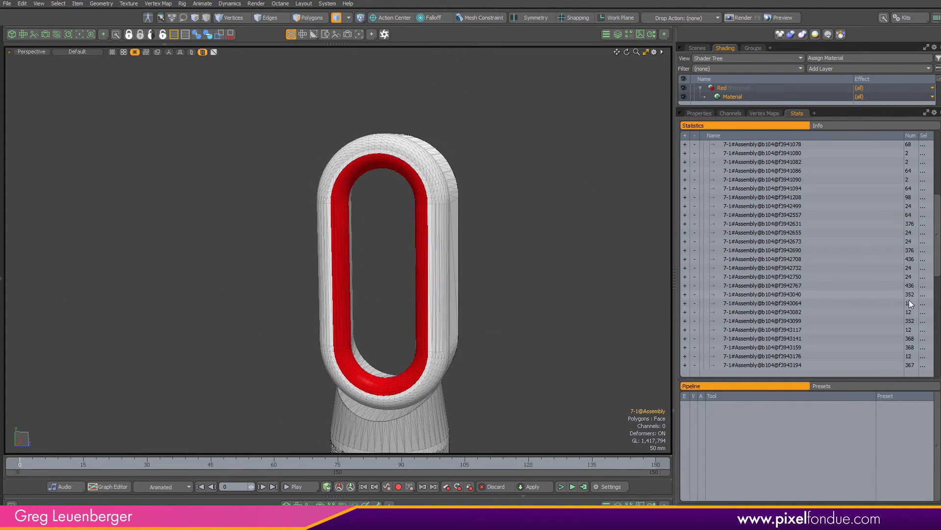
pyautogui.scroll(6, 926, 147)
pyautogui.moveTo(937, 147)
pyautogui.mouseDown()
pyautogui.moveTo(938, 309)
pyautogui.moveTo(938, 147)
pyautogui.mouseUp()
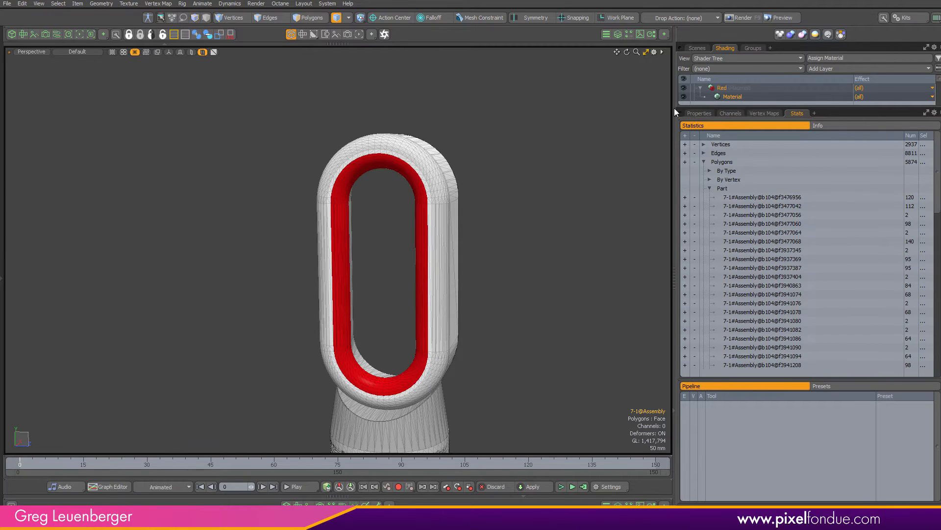
pyautogui.click(698, 48)
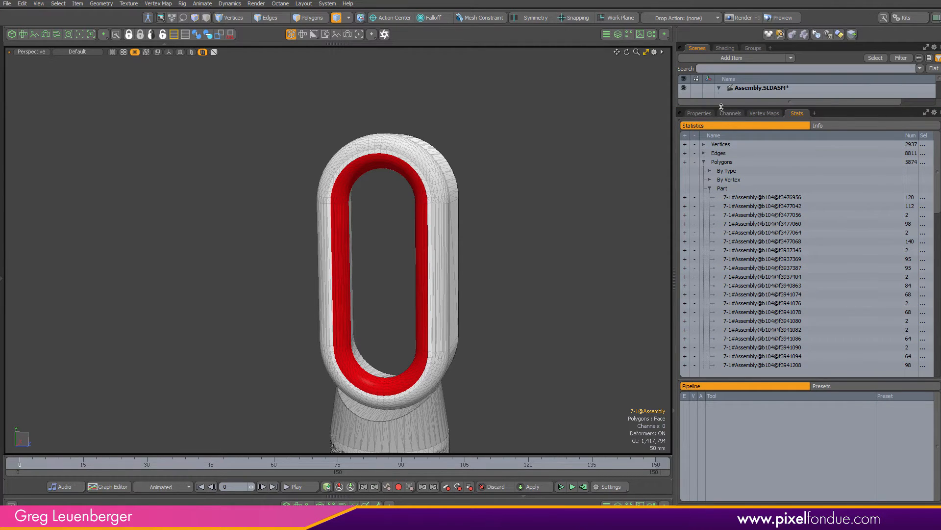
pyautogui.moveTo(723, 108); pyautogui.dragTo(748, 341)
pyautogui.keyDown('shift'); pyautogui.click(765, 140); pyautogui.keyUp('shift')
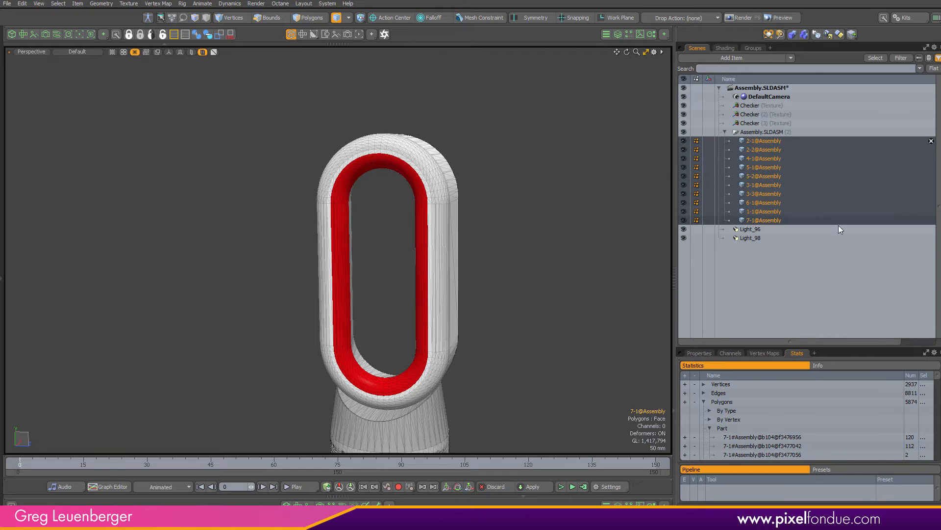
pyautogui.moveTo(844, 349); pyautogui.dragTo(844, 96)
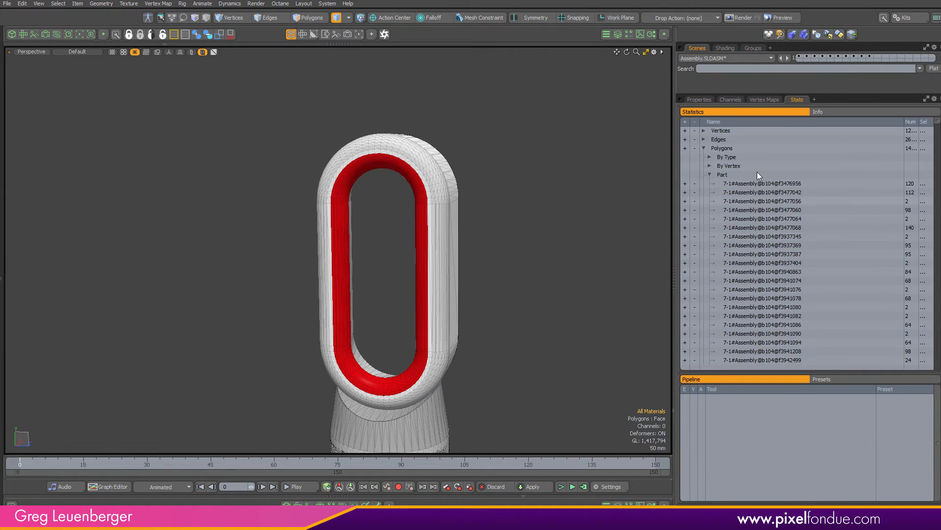
pyautogui.moveTo(939, 123); pyautogui.dragTo(939, 369)
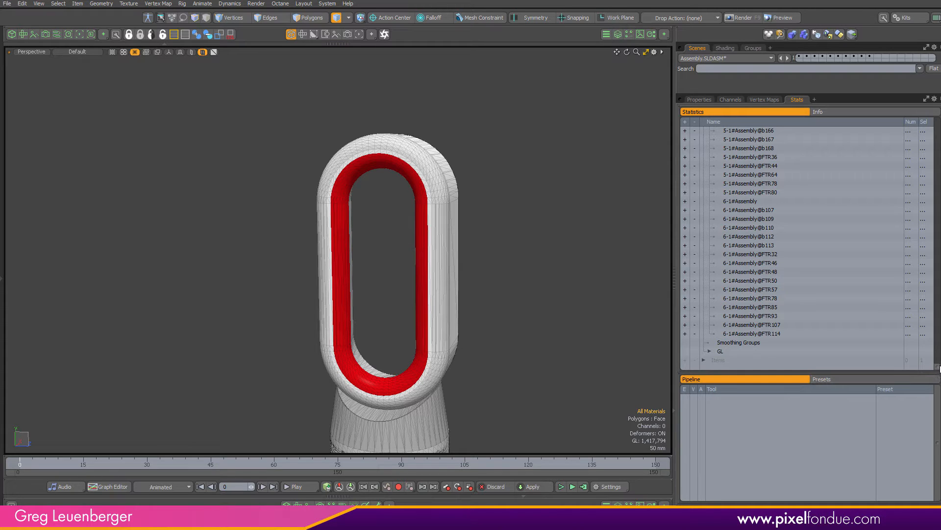
pyautogui.moveTo(939, 366); pyautogui.dragTo(927, 98)
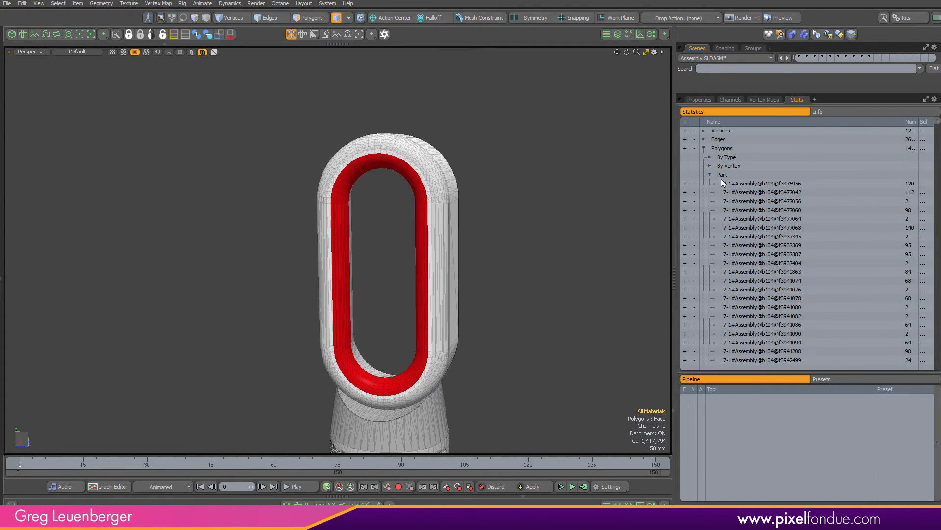
pyautogui.click(710, 175)
pyautogui.click(710, 183)
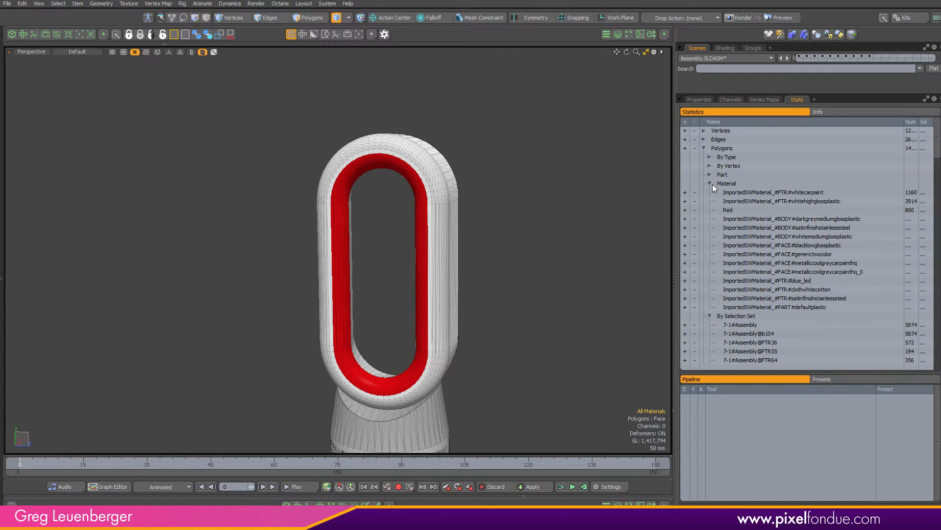
pyautogui.click(710, 183)
pyautogui.moveTo(939, 154)
pyautogui.mouseDown()
pyautogui.moveTo(938, 364)
pyautogui.moveTo(938, 152)
pyautogui.mouseUp()
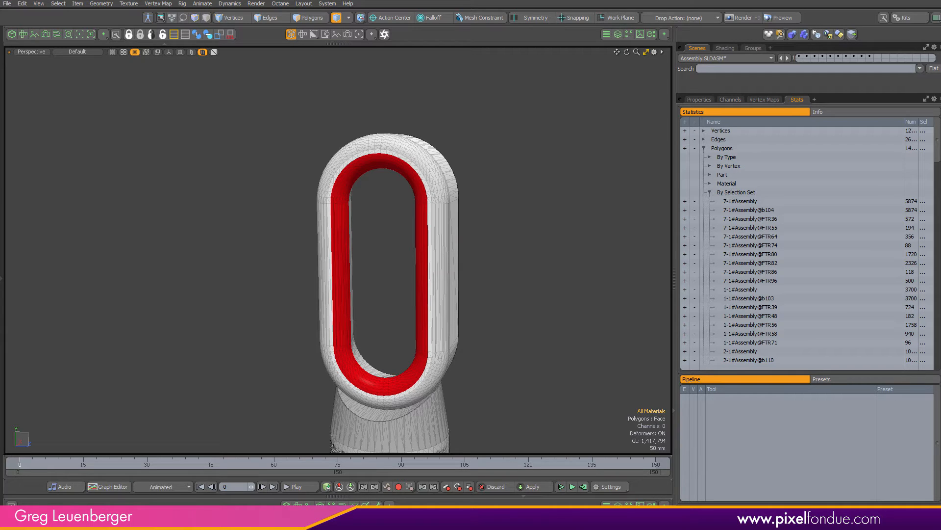
pyautogui.click(710, 192)
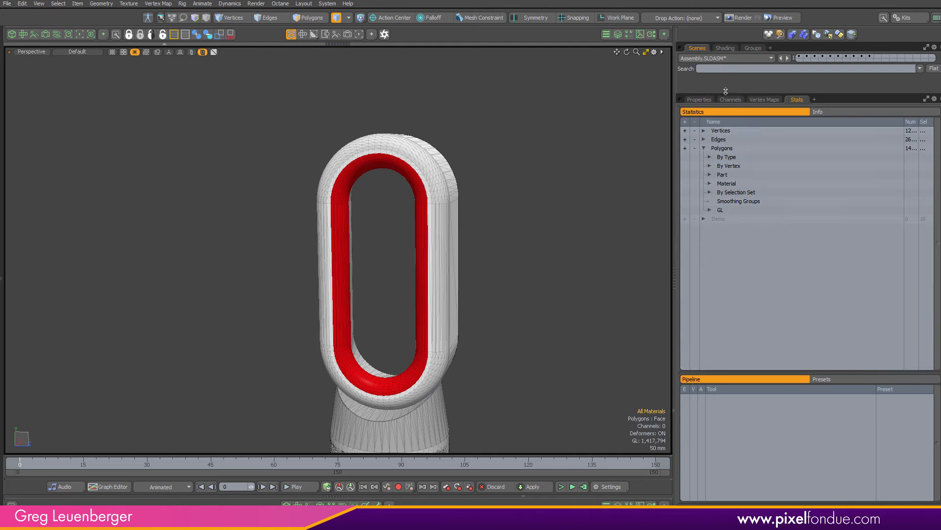
pyautogui.moveTo(725, 91); pyautogui.dragTo(741, 249)
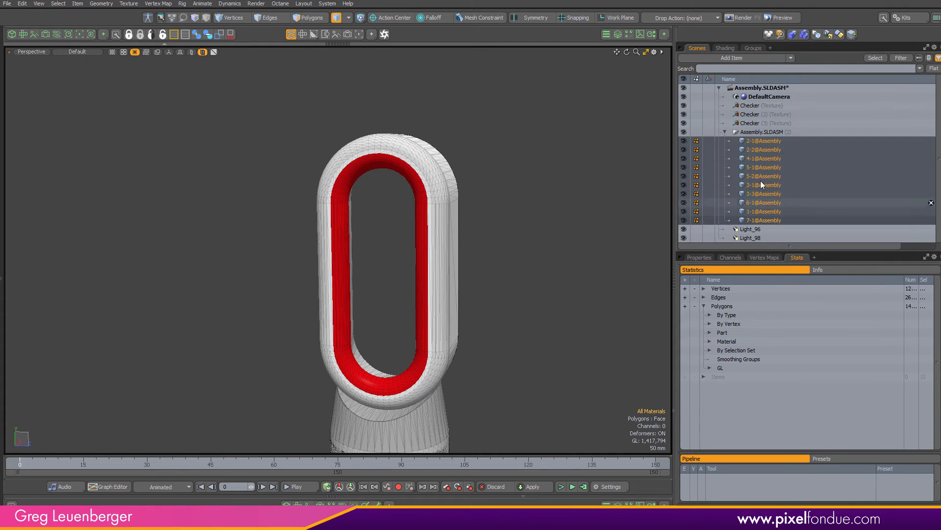
pyautogui.click(56, 5)
pyautogui.moveTo(118, 268)
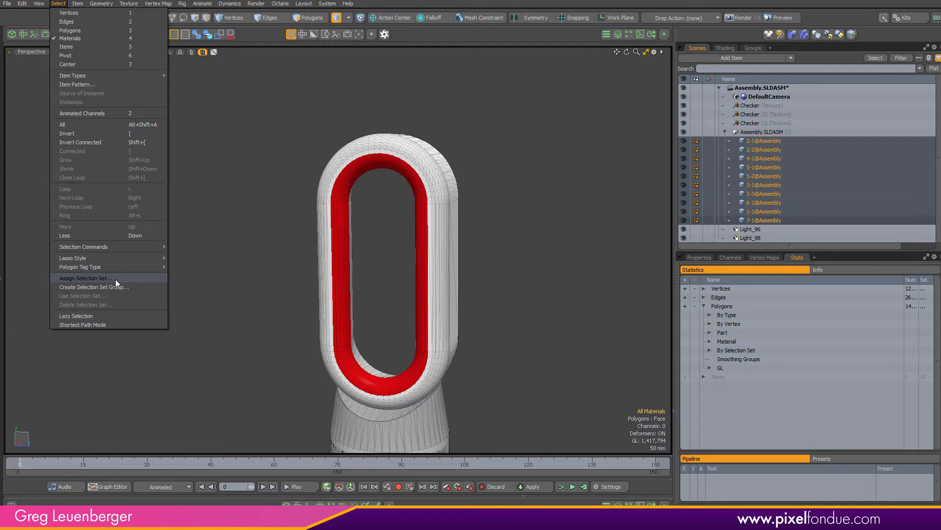
pyautogui.click(295, 98)
pyautogui.click(313, 18)
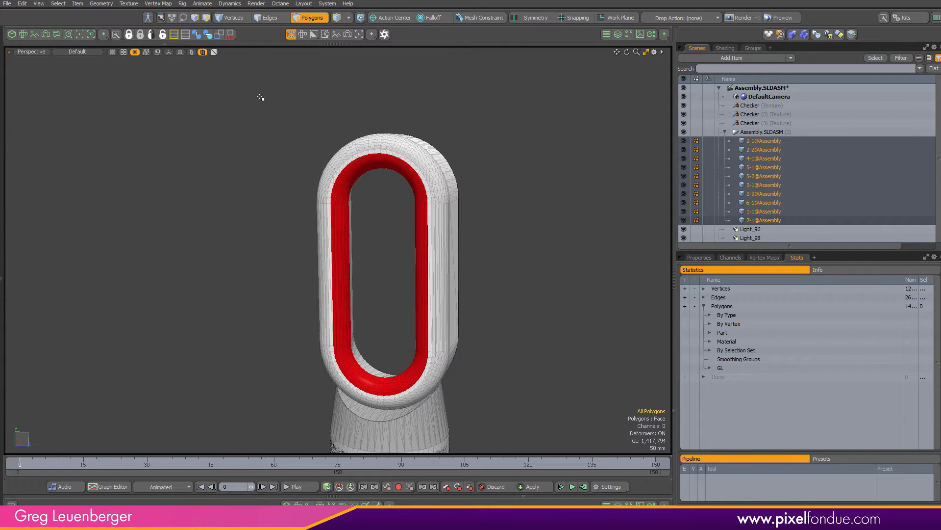
pyautogui.click(320, 15)
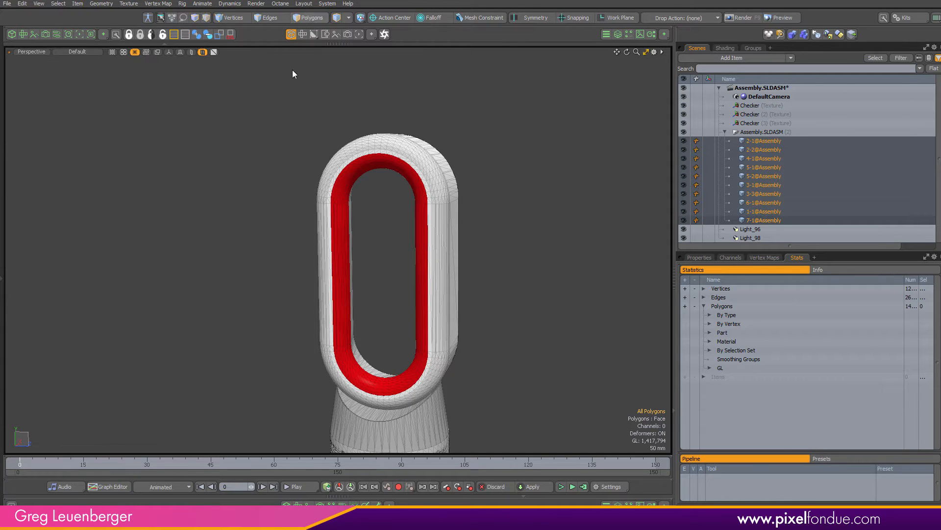
pyautogui.click(58, 4)
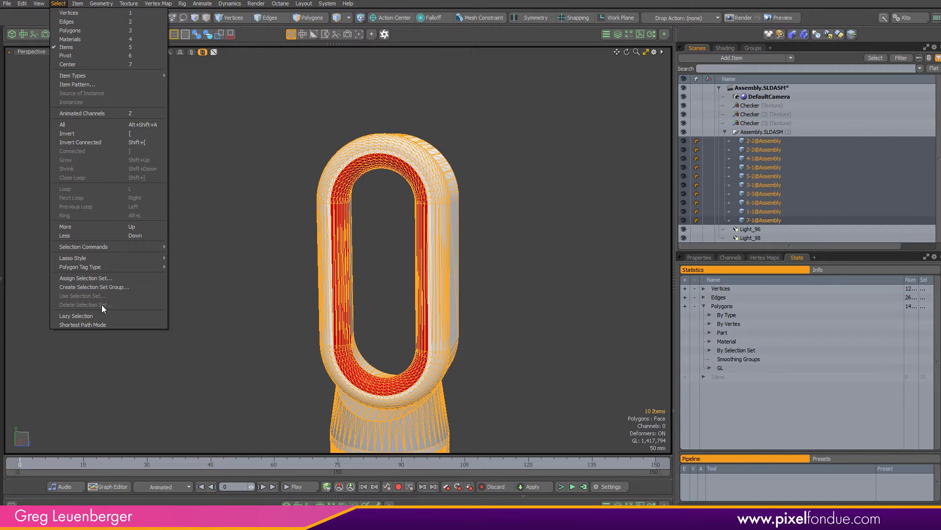
pyautogui.click(232, 253)
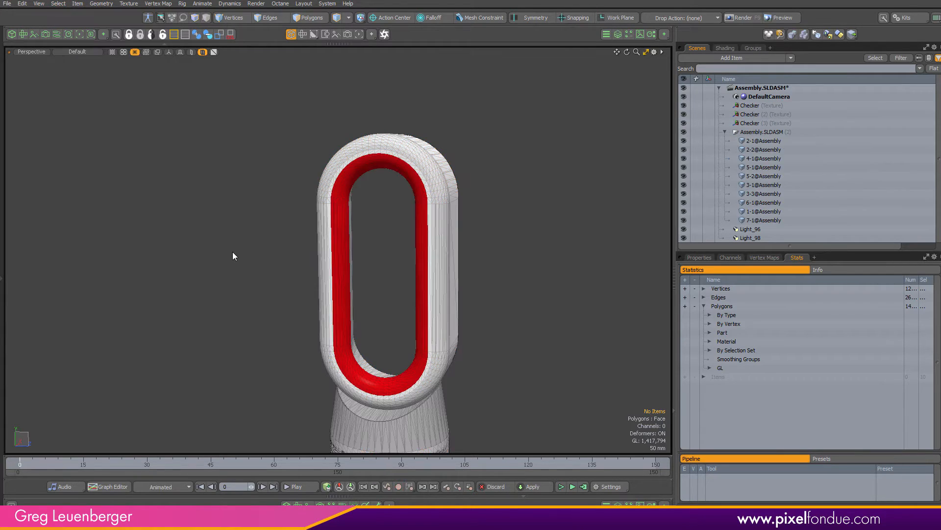
# Switch to polygon mode and delete all selection sets
pyautogui.press('3')
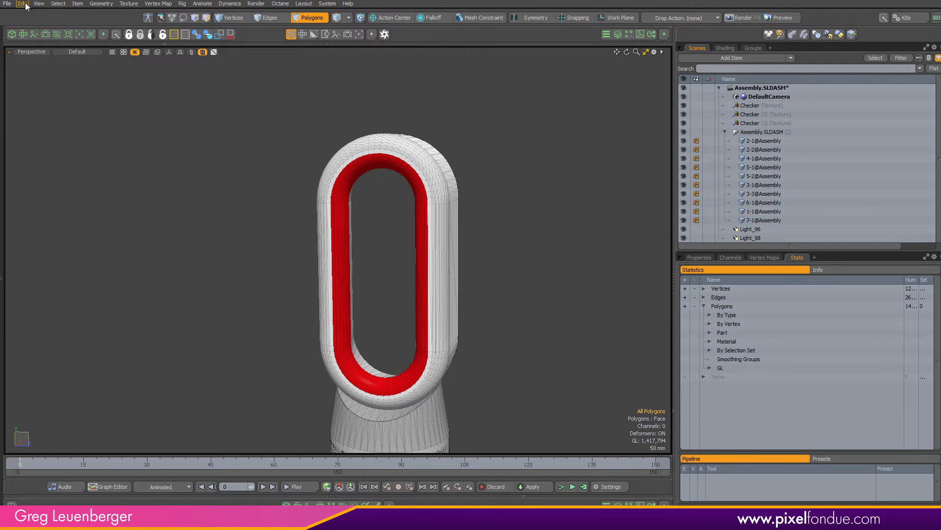
pyautogui.click(39, 4)
pyautogui.moveTo(56, 6)
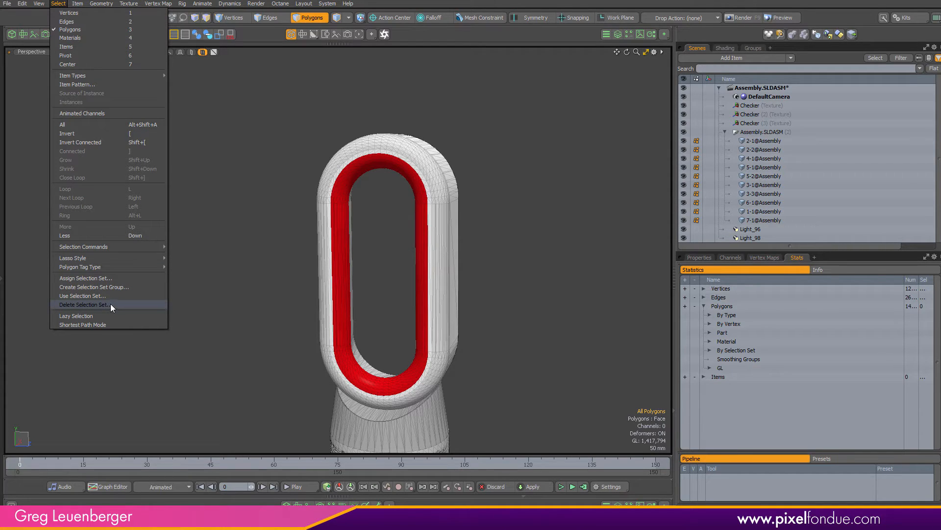
pyautogui.click(97, 305)
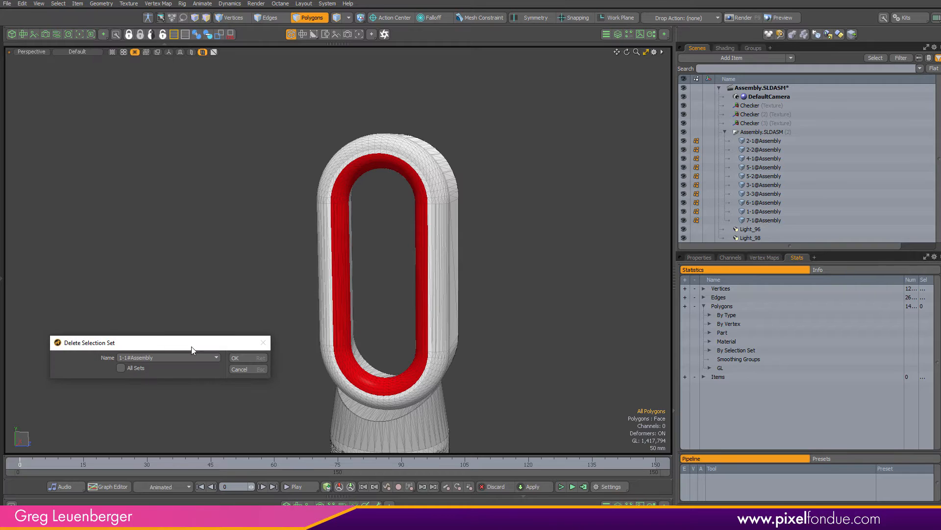
pyautogui.moveTo(190, 345); pyautogui.dragTo(228, 236)
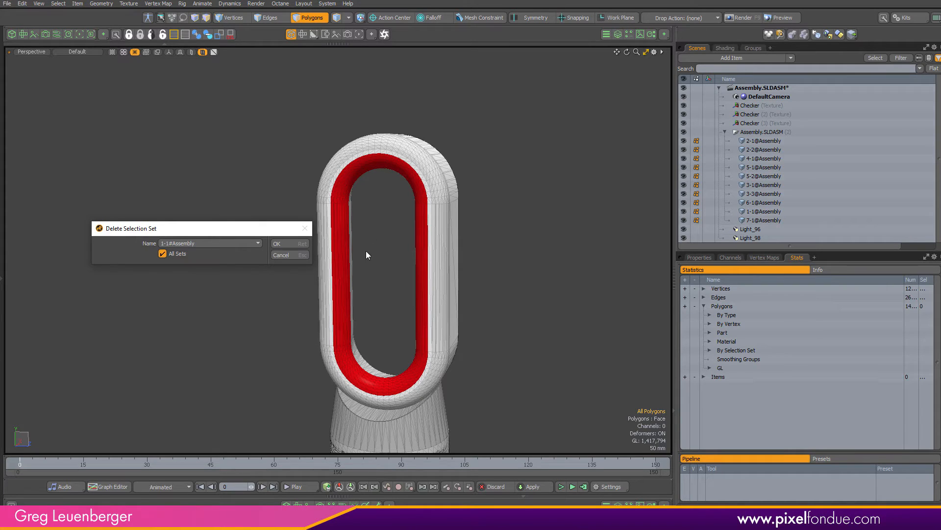
pyautogui.click(294, 244)
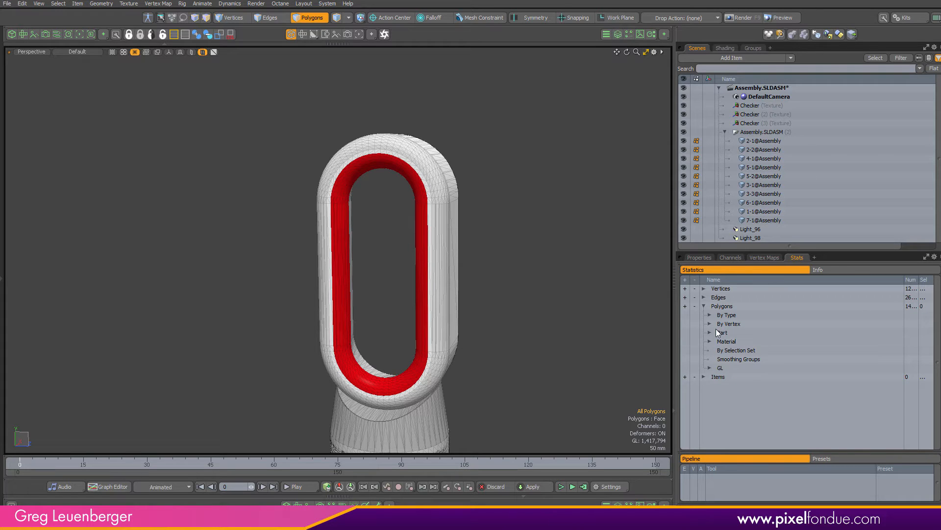
# Open the toolbox and assign all polygons to the part named Default with Set Part
pyautogui.scroll(-3, 469, 278)
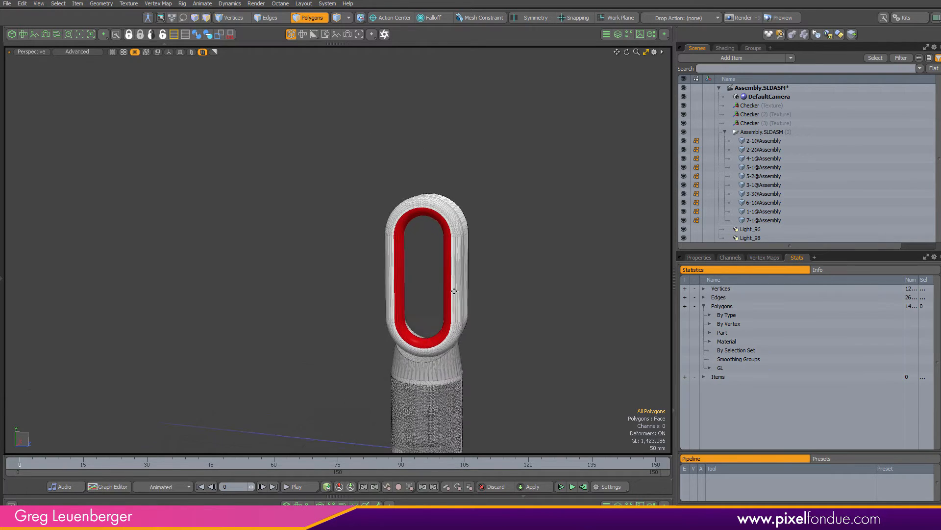
pyautogui.keyDown('alt'); pyautogui.keyDown('shift'); pyautogui.moveTo(451, 289); pyautogui.dragTo(392, 216); pyautogui.keyUp('shift'); pyautogui.keyUp('alt')
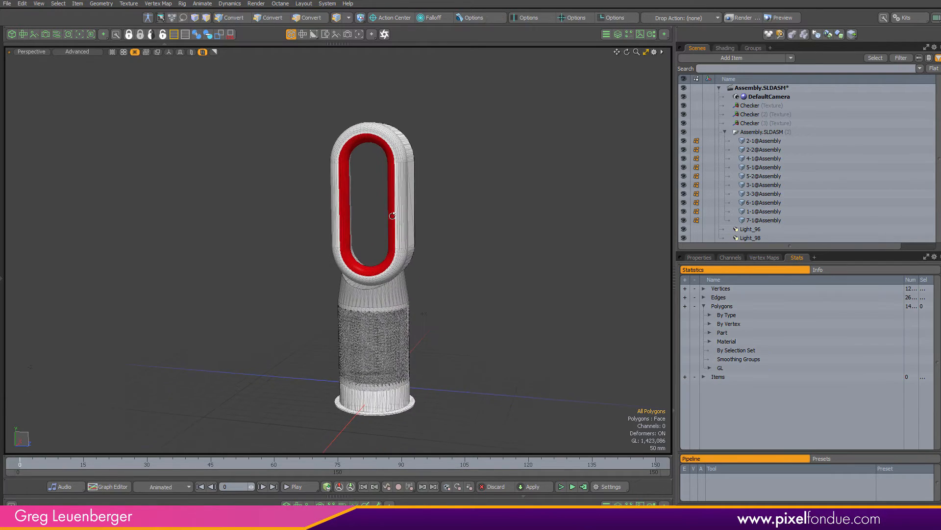
pyautogui.click(102, 5)
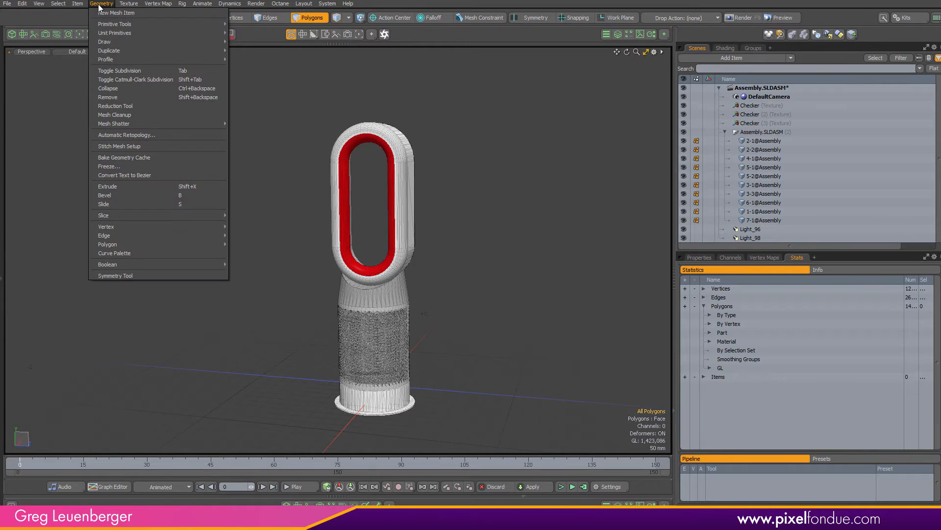
pyautogui.moveTo(148, 243)
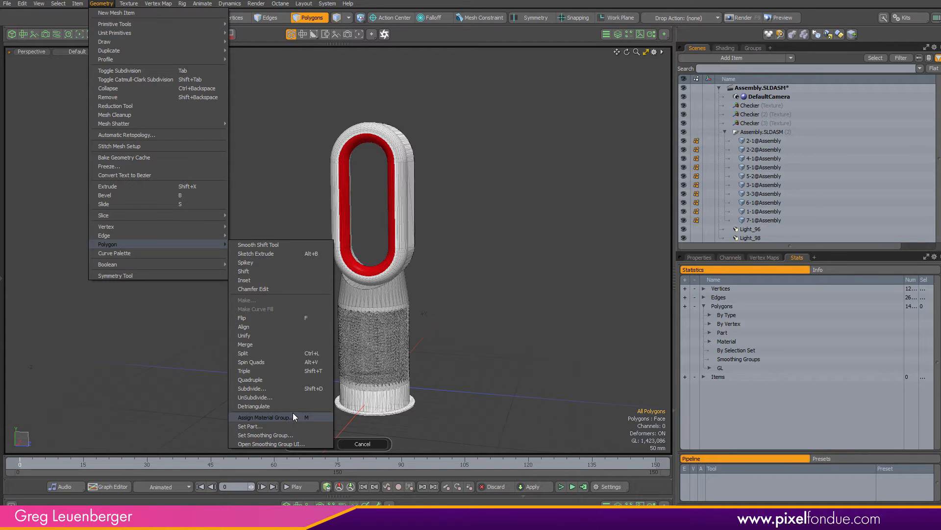
pyautogui.click(366, 443)
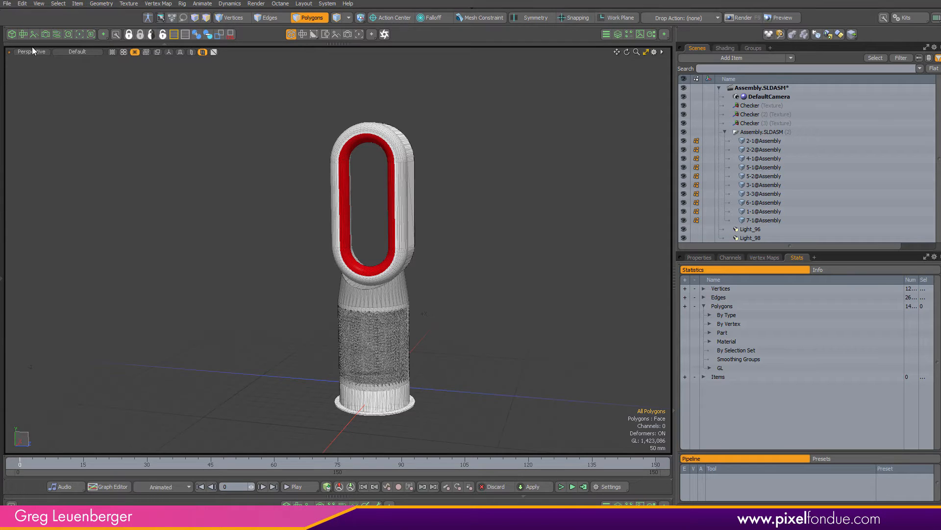
pyautogui.click(4, 78)
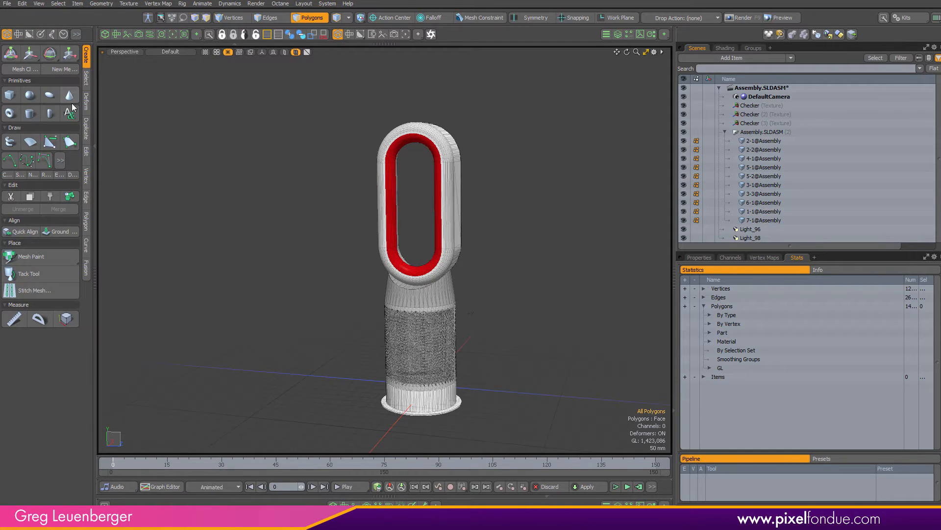
pyautogui.click(102, 4)
pyautogui.moveTo(148, 245)
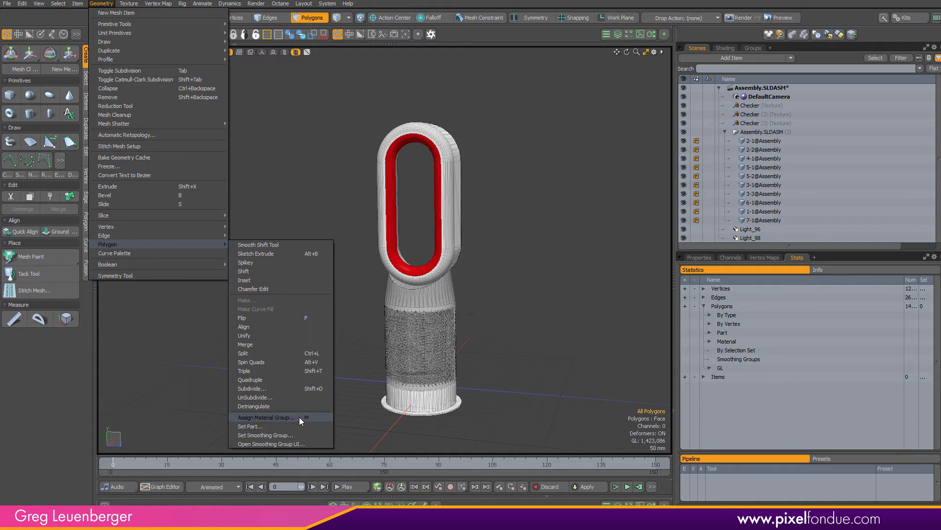
pyautogui.click(48, 416)
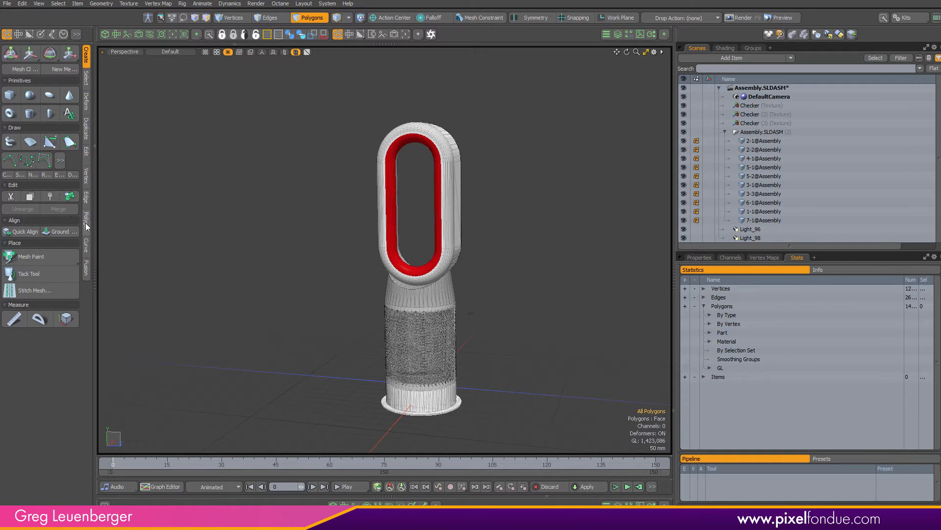
pyautogui.click(86, 220)
pyautogui.click(41, 491)
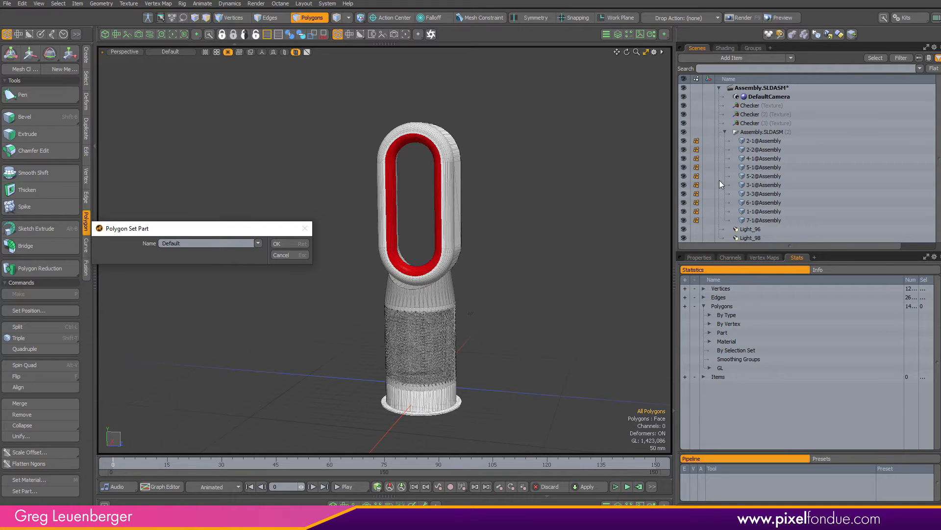
pyautogui.click(295, 245)
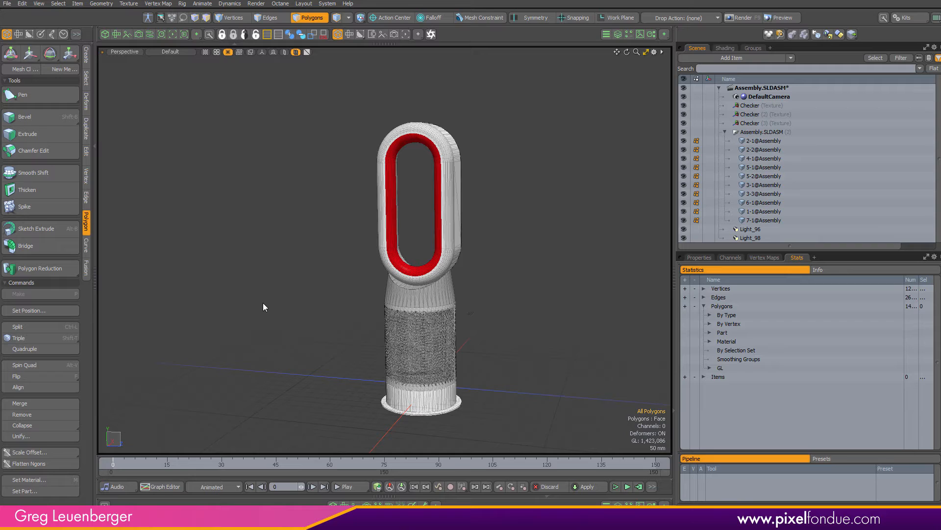
# Examine the polygon part statistics and orbit around the model
pyautogui.click(708, 332)
pyautogui.click(709, 332)
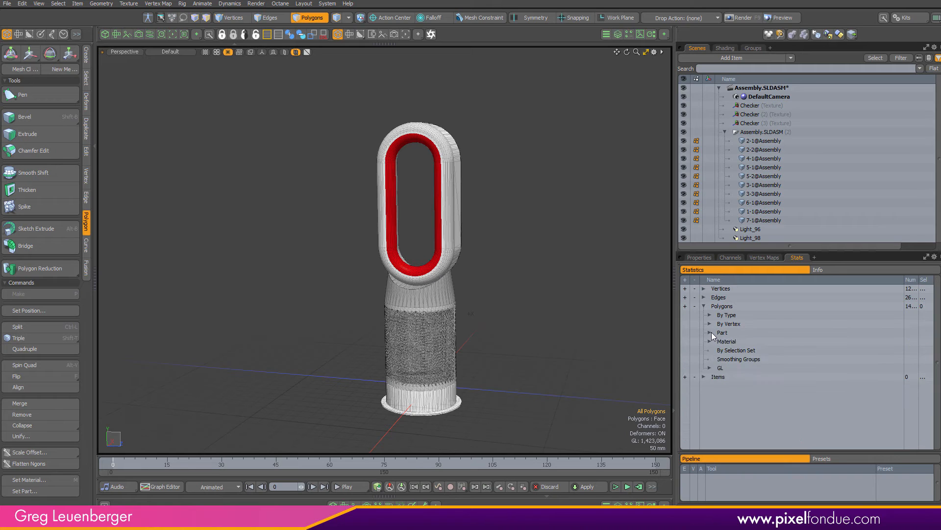
pyautogui.click(709, 332)
pyautogui.click(709, 332)
pyautogui.keyDown('alt'); pyautogui.moveTo(492, 357); pyautogui.dragTo(589, 325); pyautogui.keyUp('alt')
pyautogui.keyDown('alt'); pyautogui.moveTo(470, 377); pyautogui.dragTo(498, 422); pyautogui.keyUp('alt')
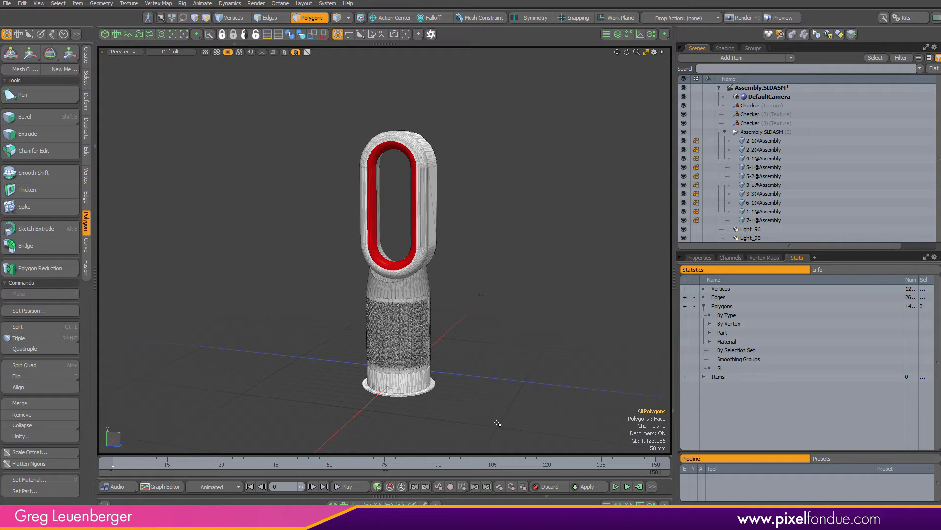
# Select the fan loop item 7-1@Assembly and inspect its Normal vertex map and mesh up close
pyautogui.press('5')
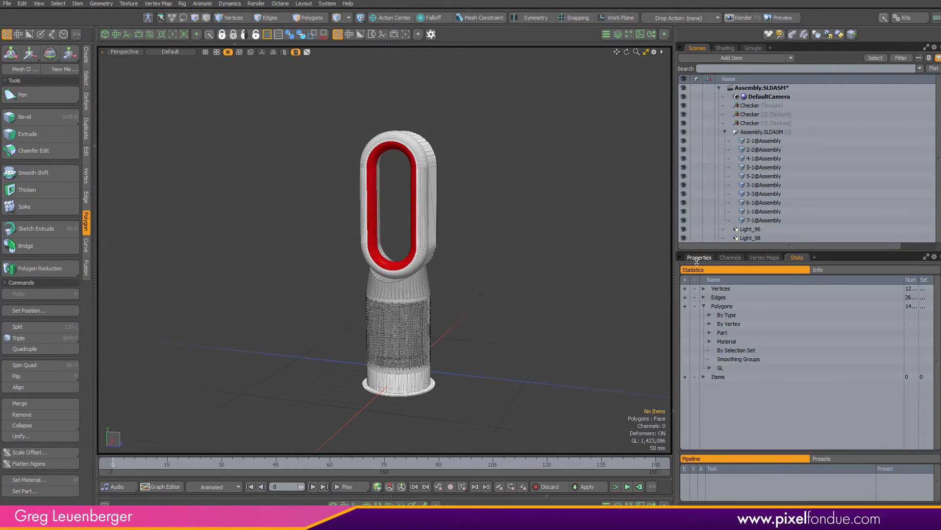
pyautogui.click(698, 257)
pyautogui.click(433, 253)
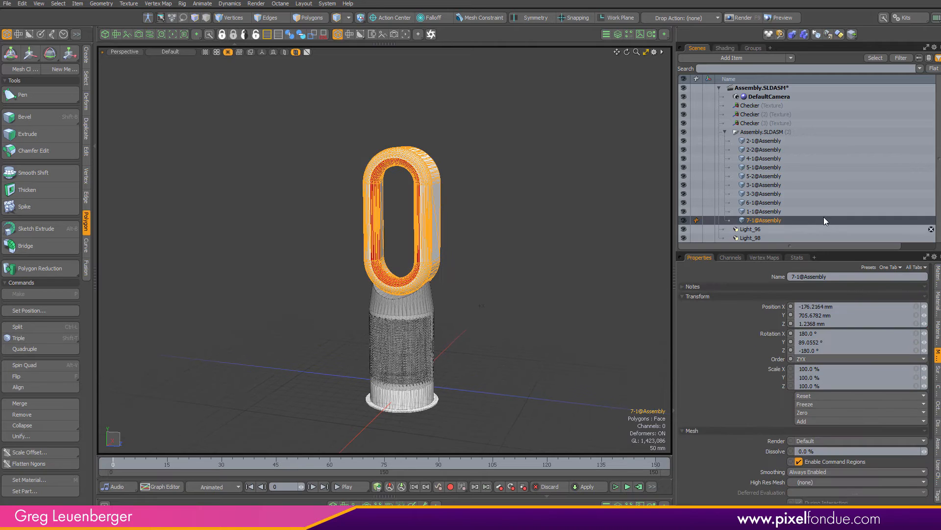
pyautogui.click(764, 257)
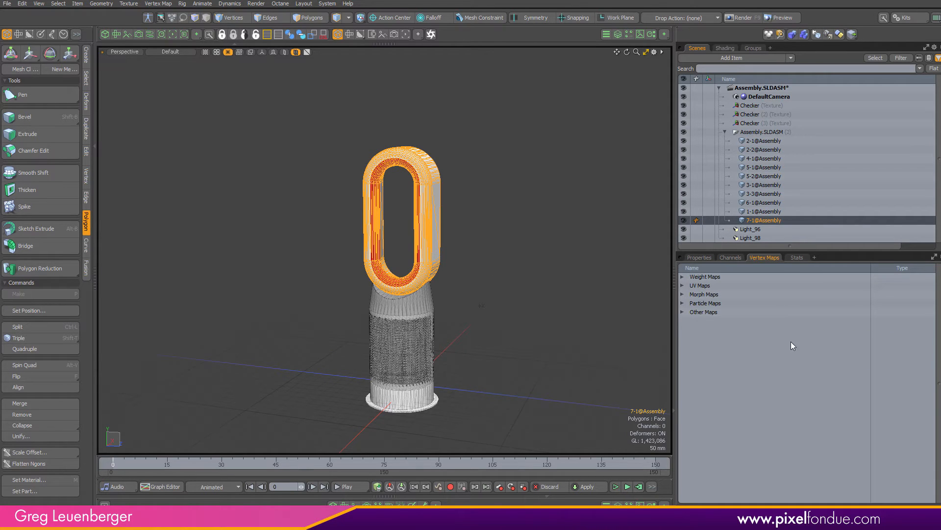
pyautogui.click(682, 313)
pyautogui.click(716, 322)
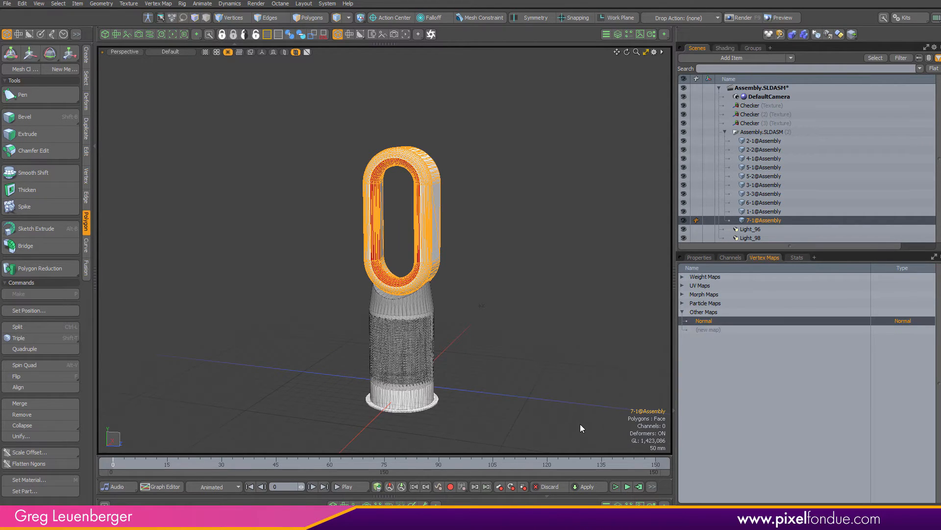
pyautogui.moveTo(412, 210)
pyautogui.keyDown('ctrl'); pyautogui.keyDown('alt'); pyautogui.mouseDown()
pyautogui.moveTo(513, 254)
pyautogui.moveTo(350, 318)
pyautogui.moveTo(493, 275)
pyautogui.moveTo(559, 311)
pyautogui.moveTo(466, 325)
pyautogui.moveTo(500, 189)
pyautogui.moveTo(408, 205)
pyautogui.mouseUp(); pyautogui.keyUp('alt'); pyautogui.keyUp('ctrl')
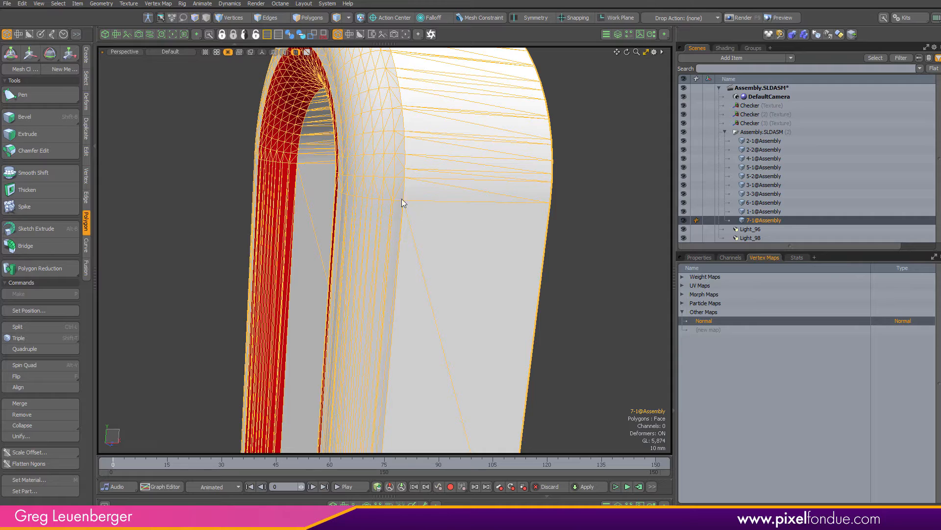
pyautogui.moveTo(505, 284)
pyautogui.keyDown('ctrl'); pyautogui.keyDown('alt'); pyautogui.mouseDown()
pyautogui.moveTo(494, 279)
pyautogui.moveTo(557, 267)
pyautogui.moveTo(475, 265)
pyautogui.moveTo(504, 296)
pyautogui.mouseUp(); pyautogui.keyUp('alt'); pyautogui.keyUp('ctrl')
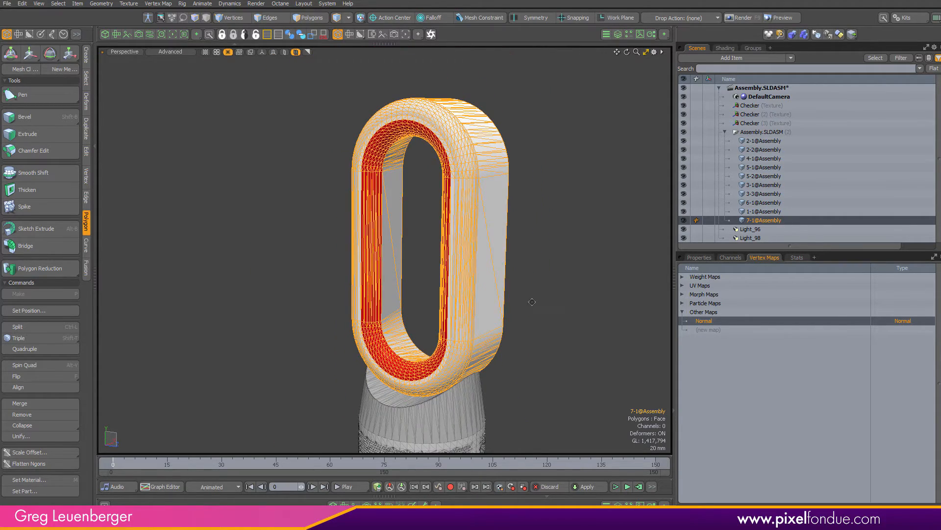
pyautogui.keyDown('alt'); pyautogui.keyDown('shift'); pyautogui.moveTo(540, 264); pyautogui.dragTo(534, 237); pyautogui.keyUp('shift'); pyautogui.keyUp('alt')
pyautogui.click(535, 237)
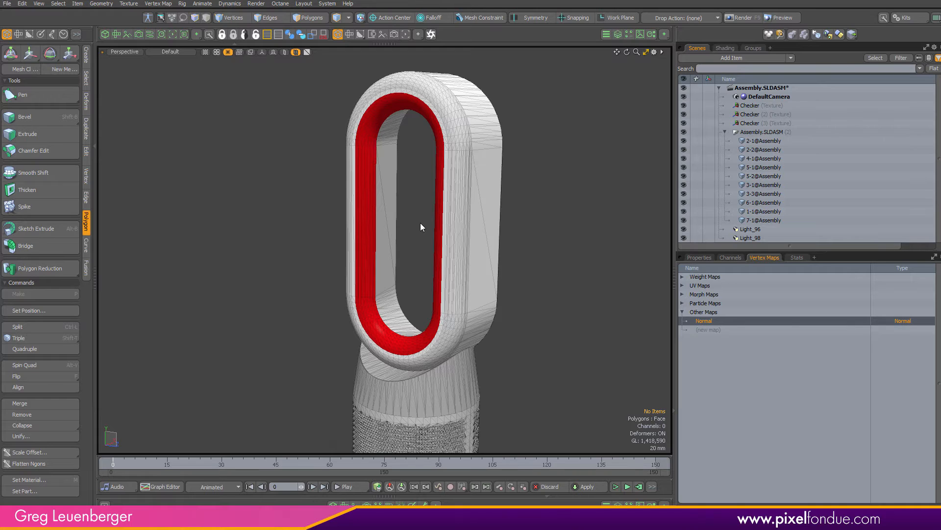
# Open a live preview render beside the viewport and inspect the red loop from the render camera, hiding the toolbox
pyautogui.click(171, 35)
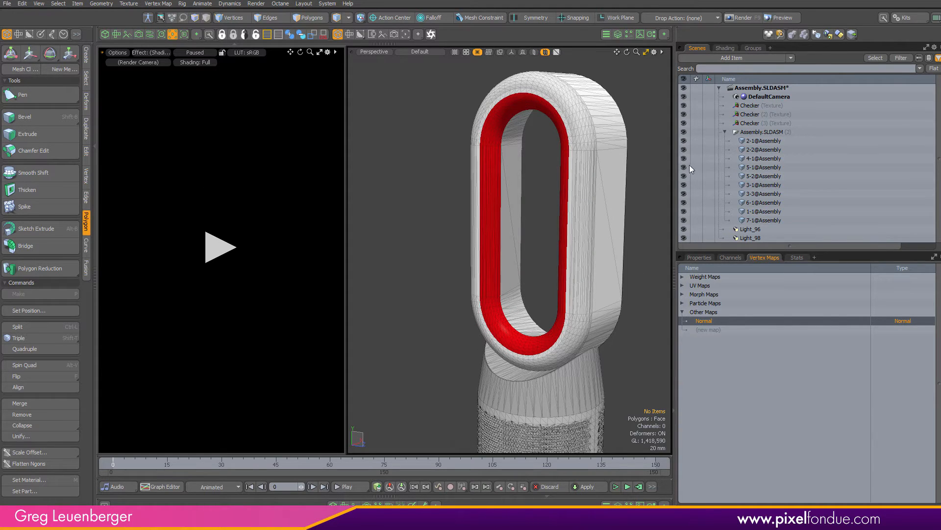
pyautogui.moveTo(675, 169); pyautogui.dragTo(774, 177)
pyautogui.hotkey('ctrl', 'space')
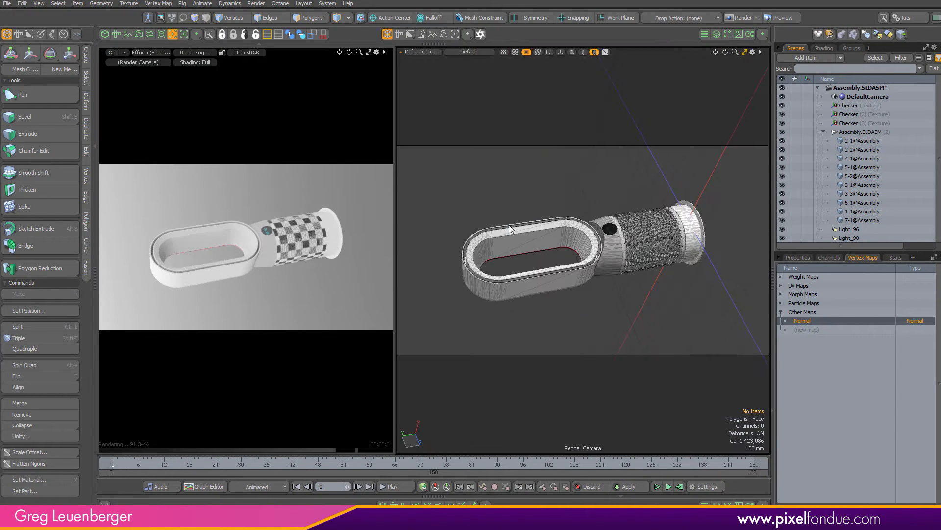
pyautogui.keyDown('alt'); pyautogui.moveTo(510, 229); pyautogui.dragTo(399, 298); pyautogui.keyUp('alt')
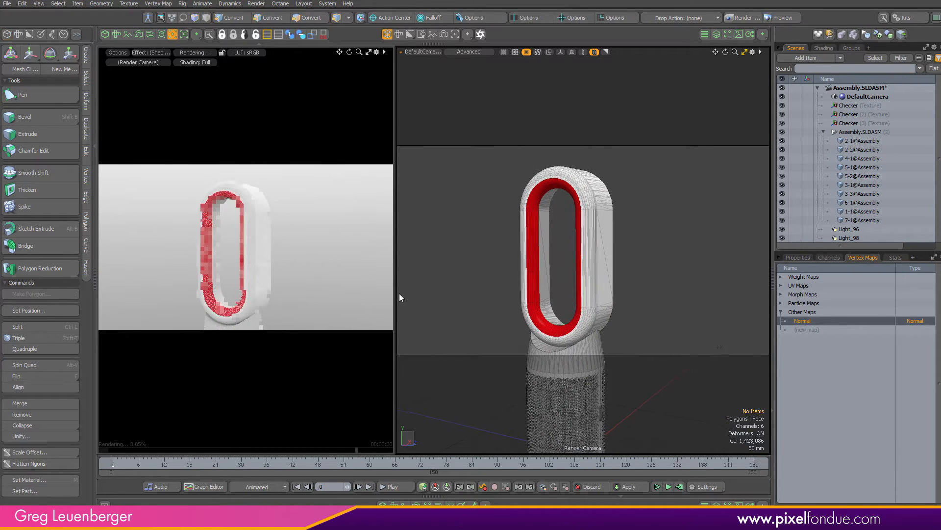
pyautogui.keyDown('ctrl'); pyautogui.keyDown('alt'); pyautogui.moveTo(569, 340); pyautogui.dragTo(618, 262); pyautogui.keyUp('alt'); pyautogui.keyUp('ctrl')
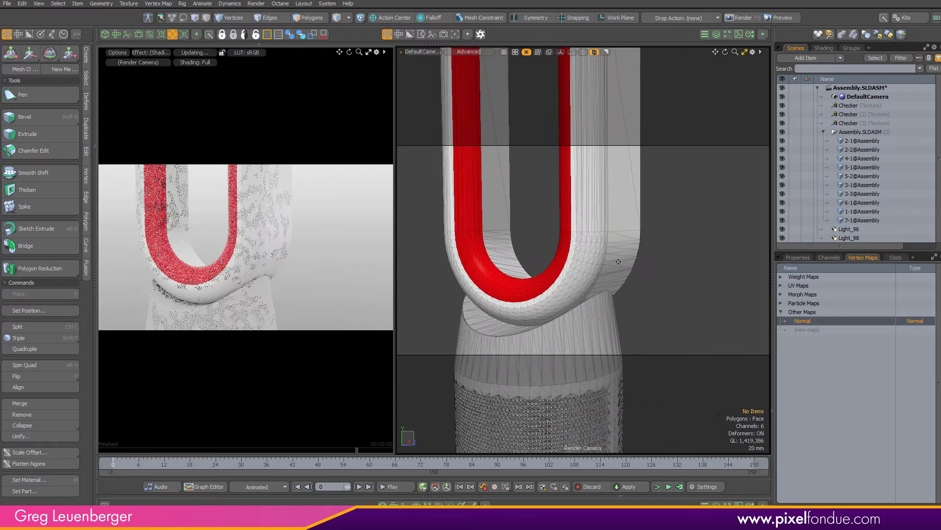
pyautogui.scroll(3, 618, 261)
pyautogui.keyDown('alt'); pyautogui.keyDown('shift'); pyautogui.moveTo(565, 299); pyautogui.dragTo(617, 262); pyautogui.keyUp('shift'); pyautogui.keyUp('alt')
pyautogui.keyDown('alt'); pyautogui.keyDown('shift'); pyautogui.moveTo(640, 285); pyautogui.dragTo(647, 275); pyautogui.keyUp('shift'); pyautogui.keyUp('alt')
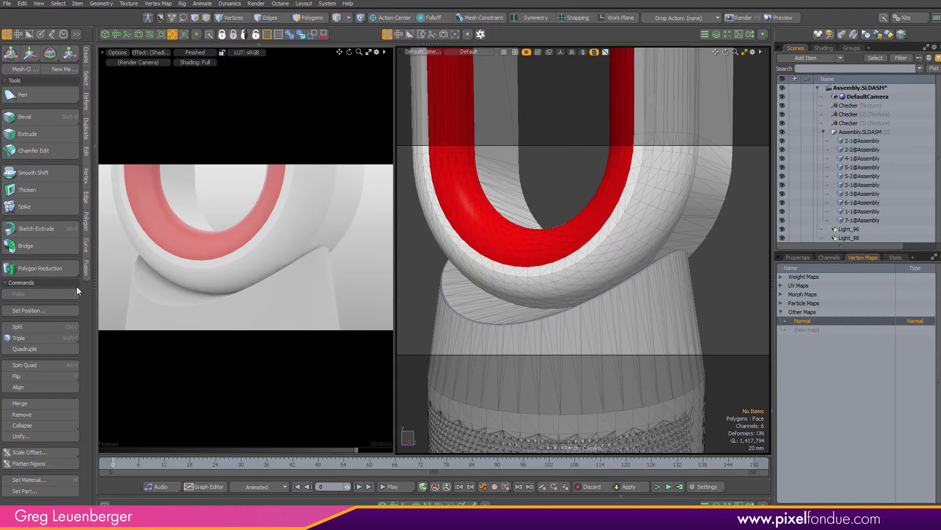
pyautogui.click(95, 238)
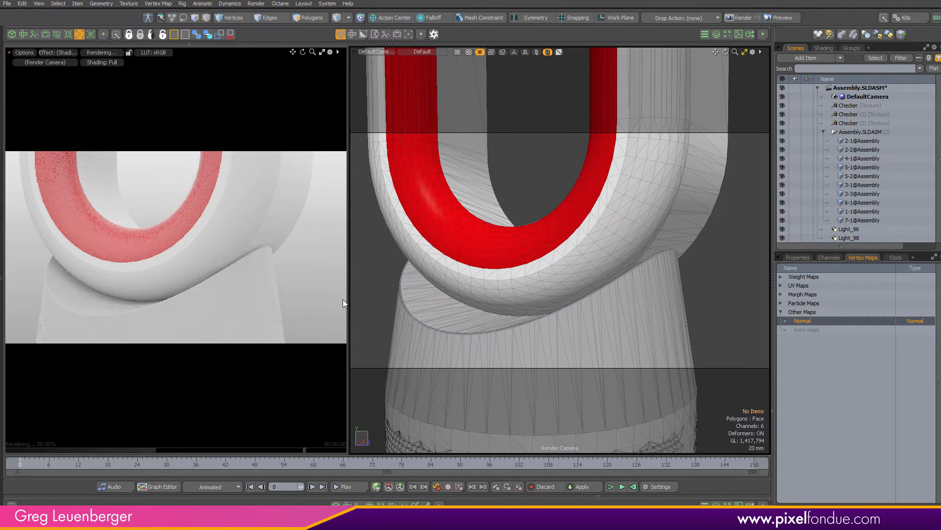
# Widen the preview render and reframe the render camera to show the whole fan loop
pyautogui.moveTo(345, 298); pyautogui.dragTo(553, 310)
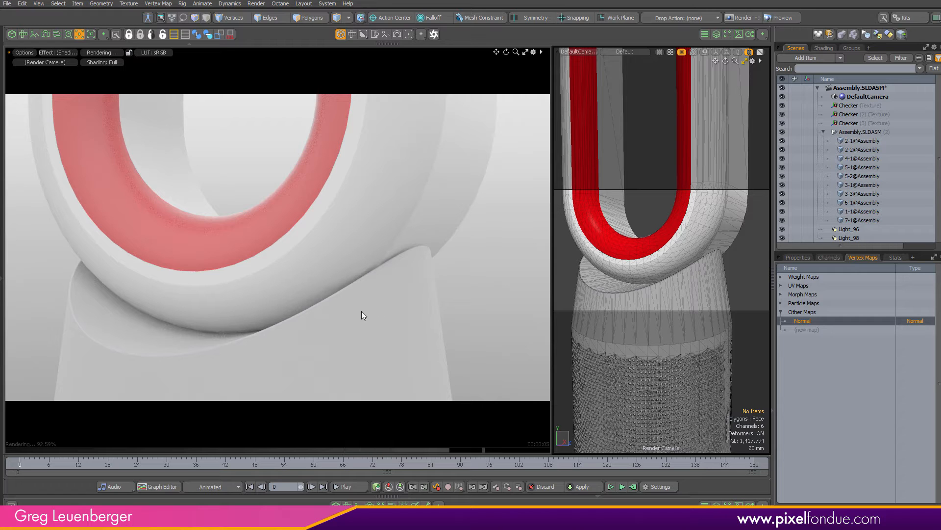
pyautogui.scroll(-1, 655, 265)
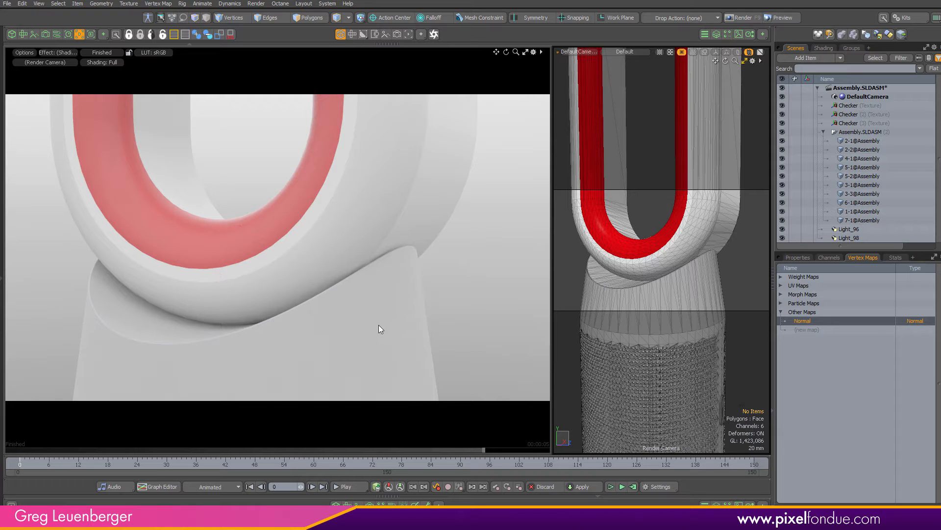
pyautogui.keyDown('ctrl'); pyautogui.keyDown('alt'); pyautogui.moveTo(644, 263); pyautogui.dragTo(529, 294); pyautogui.keyUp('alt'); pyautogui.keyUp('ctrl')
pyautogui.keyDown('alt'); pyautogui.keyDown('shift'); pyautogui.moveTo(657, 280); pyautogui.dragTo(599, 303); pyautogui.keyUp('shift'); pyautogui.keyUp('alt')
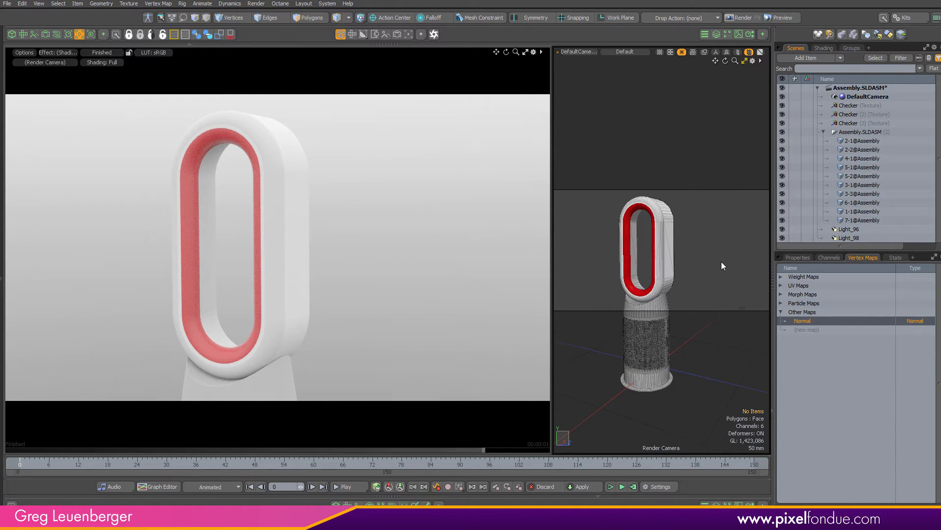
# Select the Red material in the shader tree and inspect its properties, including the surface normal settings
pyautogui.rightClick(809, 321)
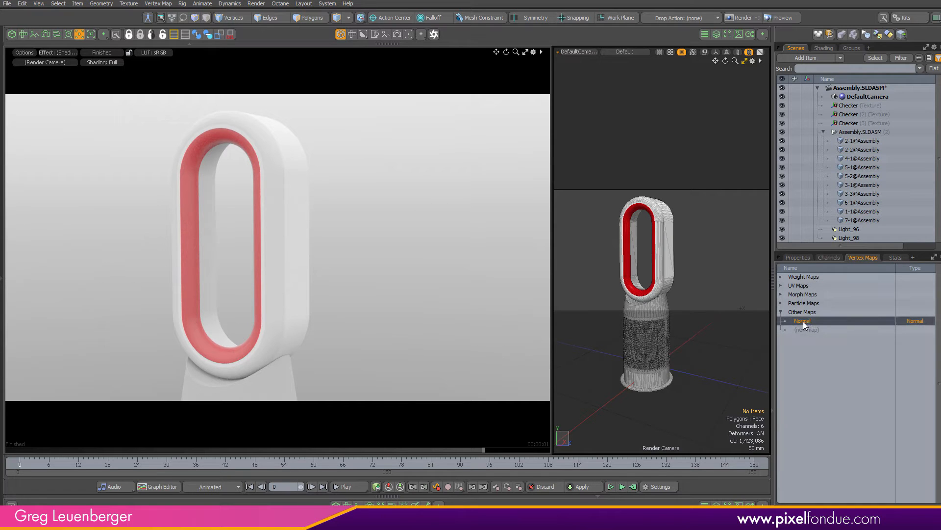
pyautogui.click(809, 436)
pyautogui.click(823, 48)
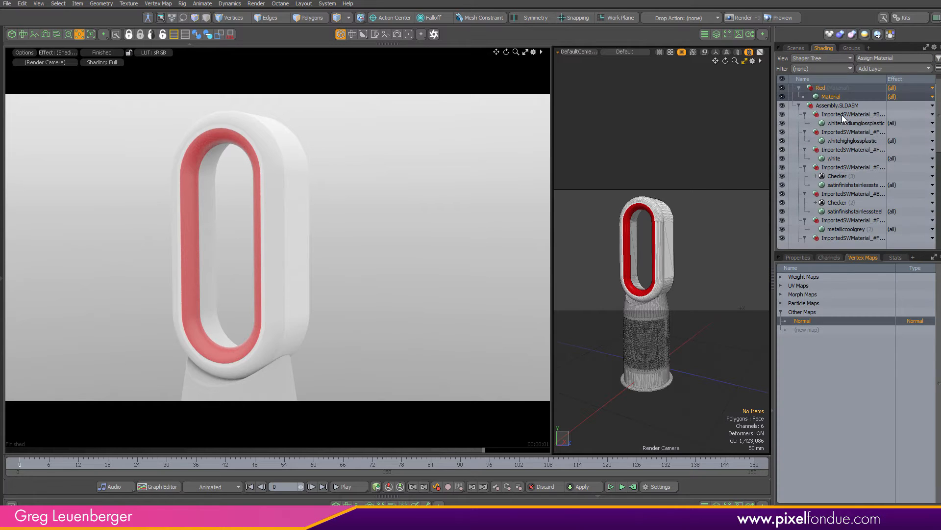
pyautogui.click(831, 97)
pyautogui.click(798, 257)
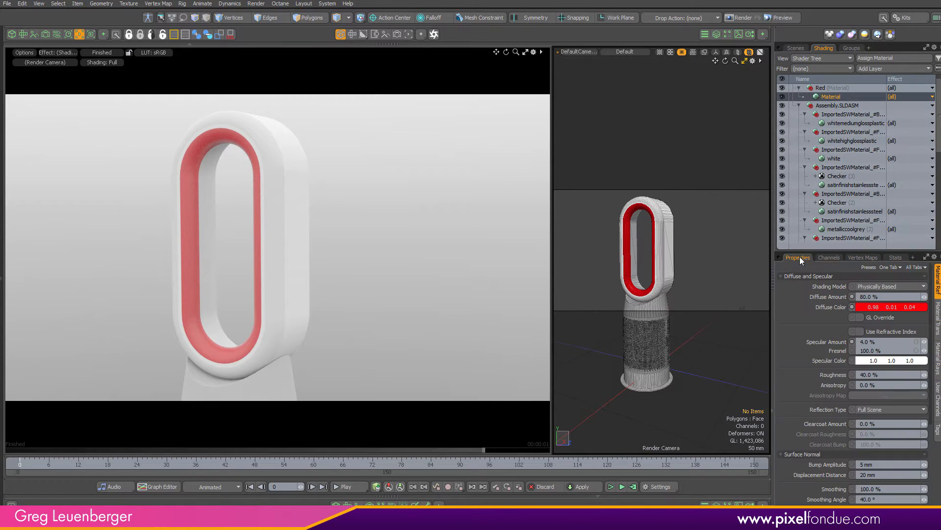
pyautogui.moveTo(818, 252); pyautogui.dragTo(818, 109)
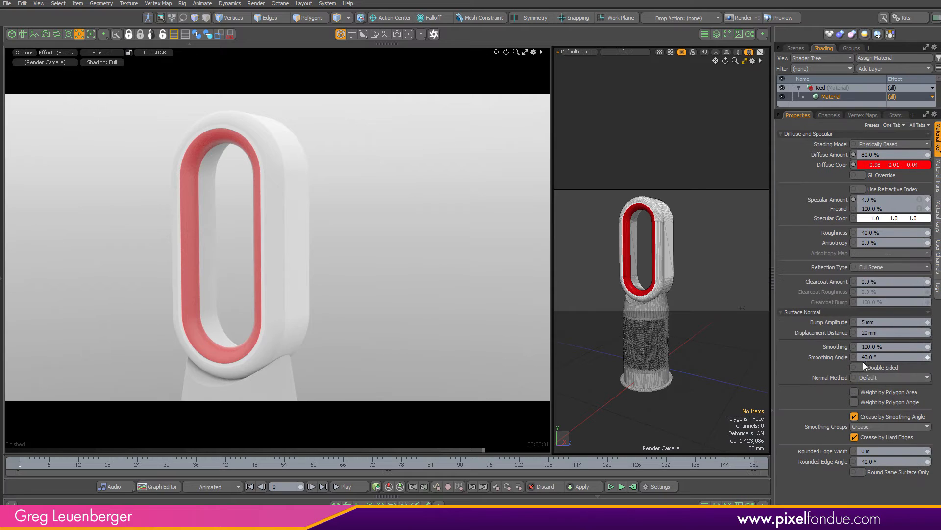
pyautogui.click(878, 377)
pyautogui.moveTo(843, 110); pyautogui.dragTo(842, 376)
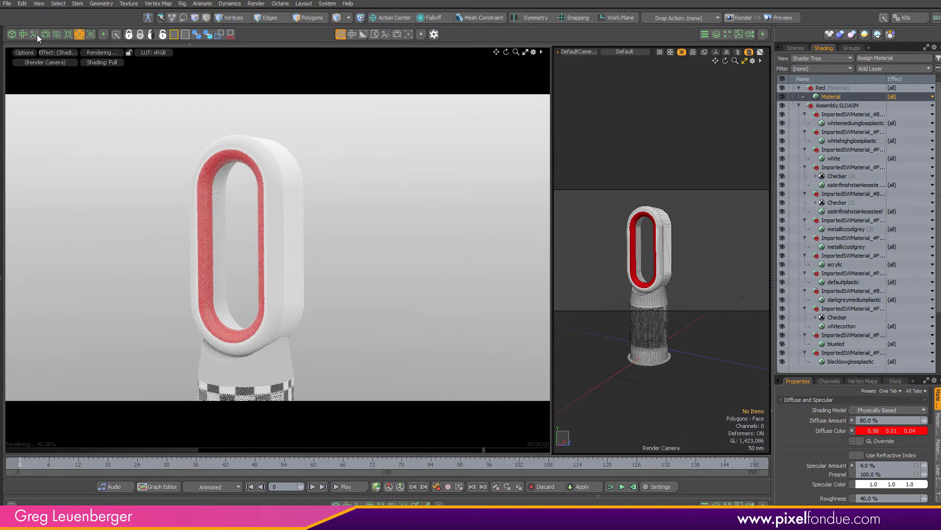
# Close the current Assembly.SLDASM scene without saving changes
pyautogui.click(79, 34)
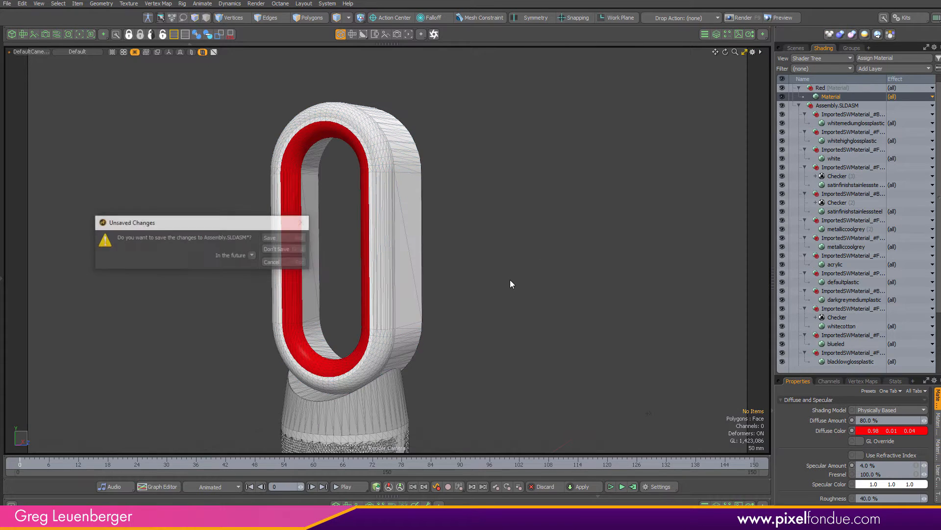
pyautogui.click(281, 246)
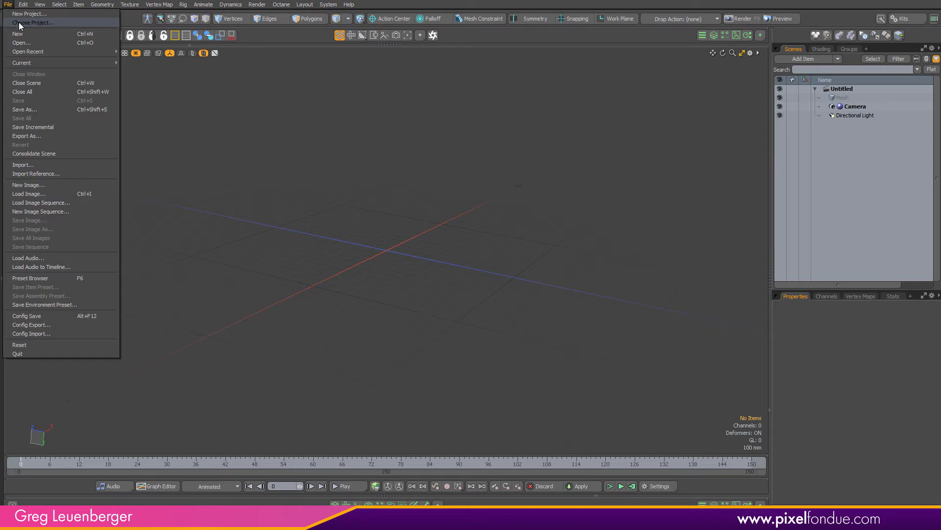
# Open the file Electric ScooterFINAL.stp from the Electric Scooter folder
pyautogui.click(39, 43)
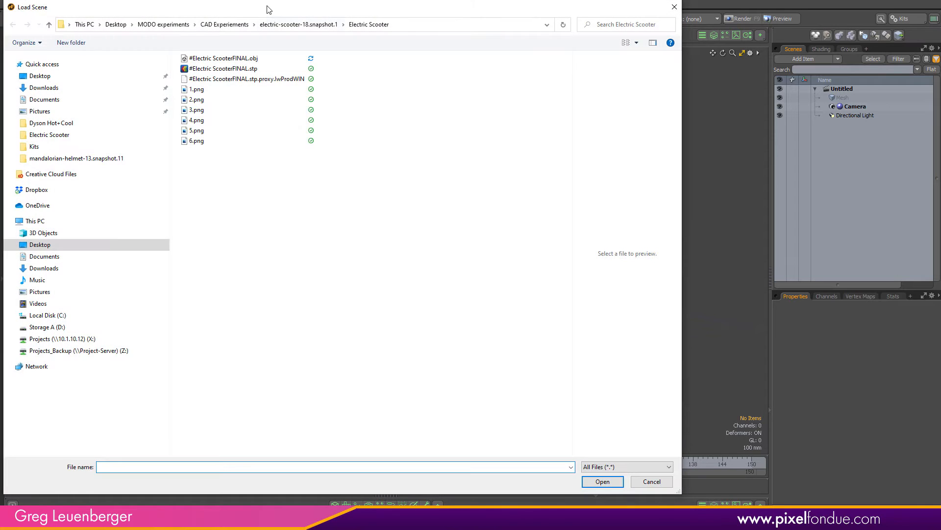
pyautogui.moveTo(284, 8); pyautogui.dragTo(375, 11)
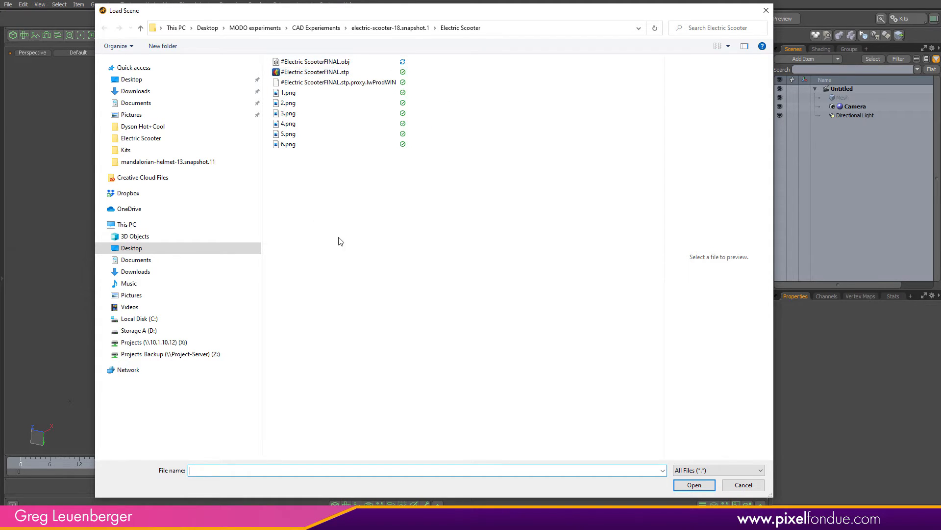
pyautogui.click(333, 72)
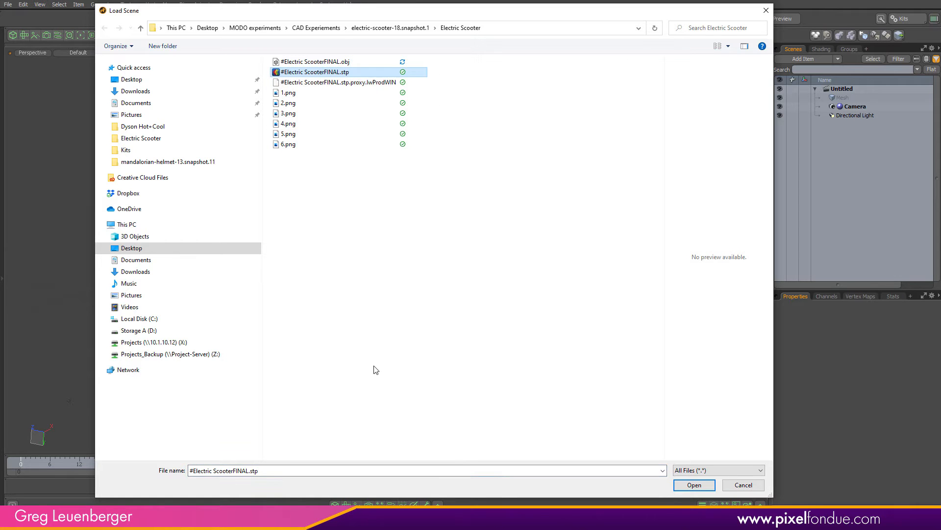
pyautogui.click(689, 484)
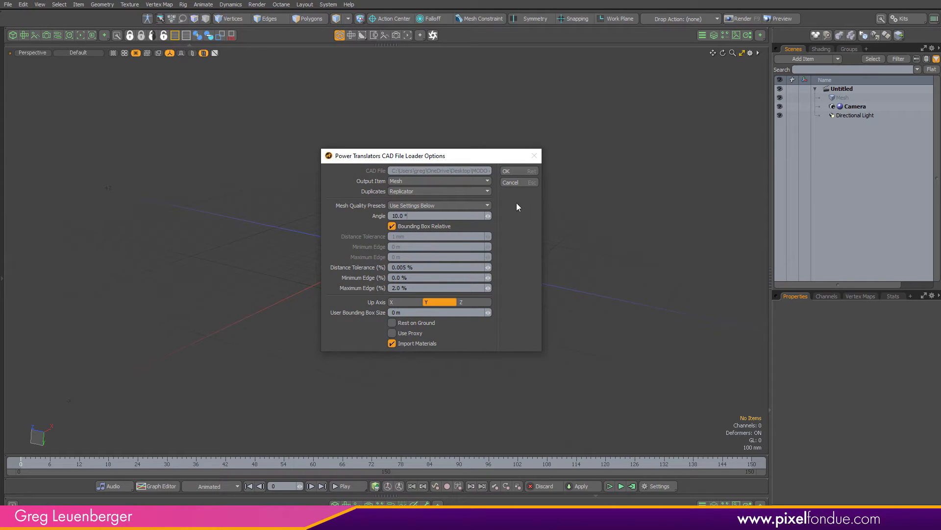
# In the CAD loader options, keep Output Item as Mesh, Duplicates as Replicator, and Mesh Quality Presets as Use Settings Below
pyautogui.click(487, 183)
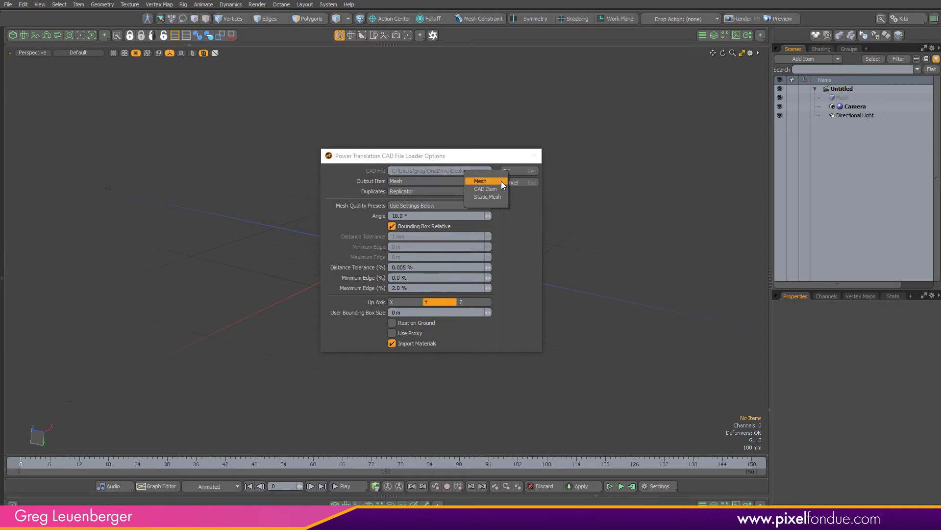
pyautogui.click(501, 181)
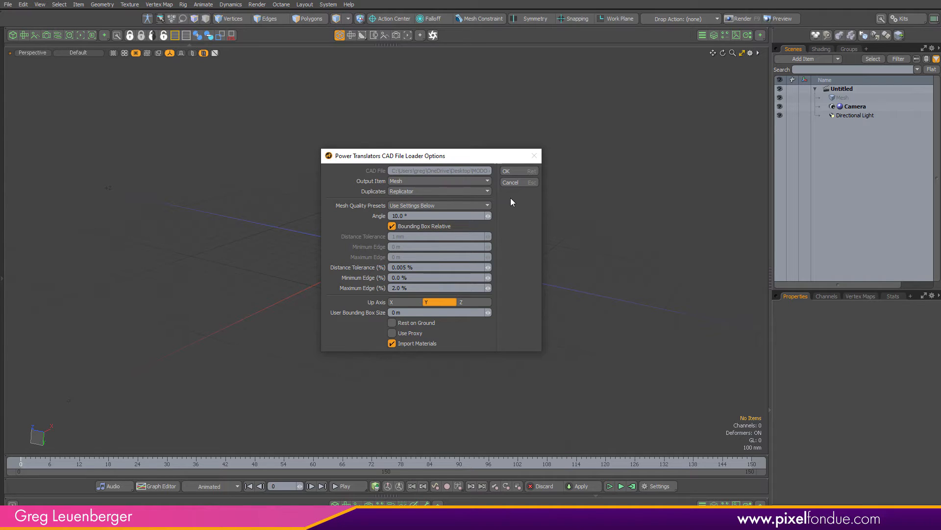
pyautogui.click(486, 191)
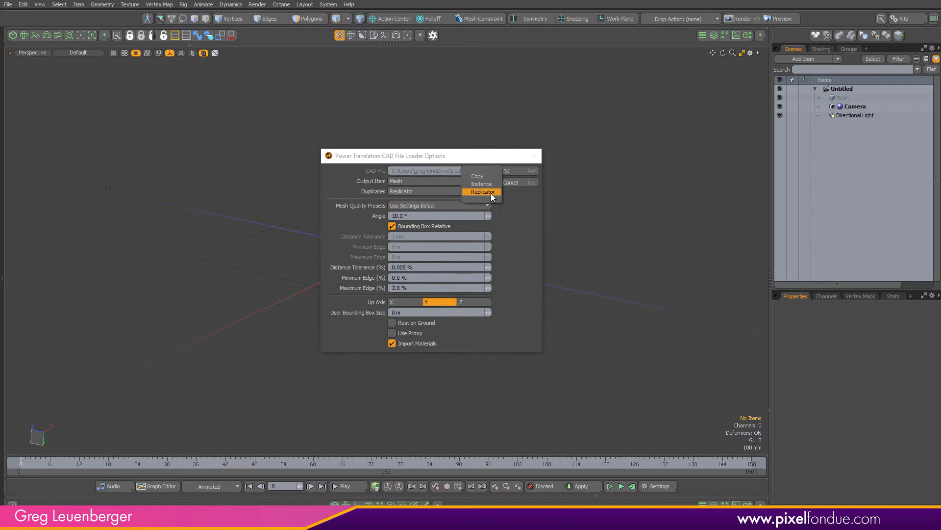
pyautogui.click(491, 194)
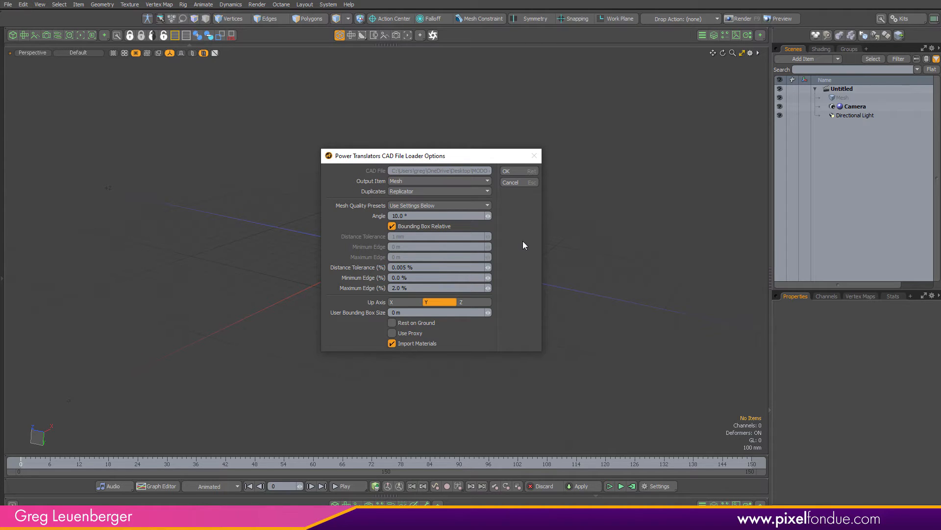
pyautogui.click(469, 208)
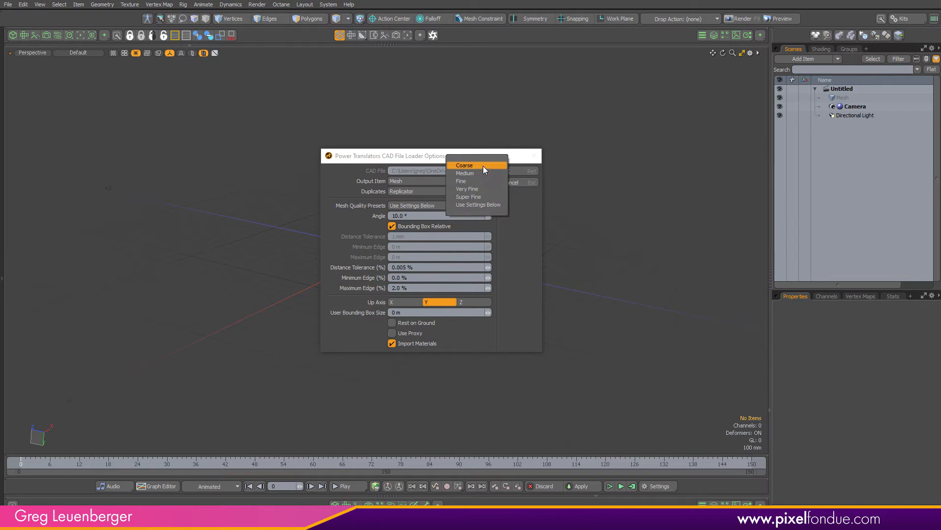
pyautogui.click(527, 250)
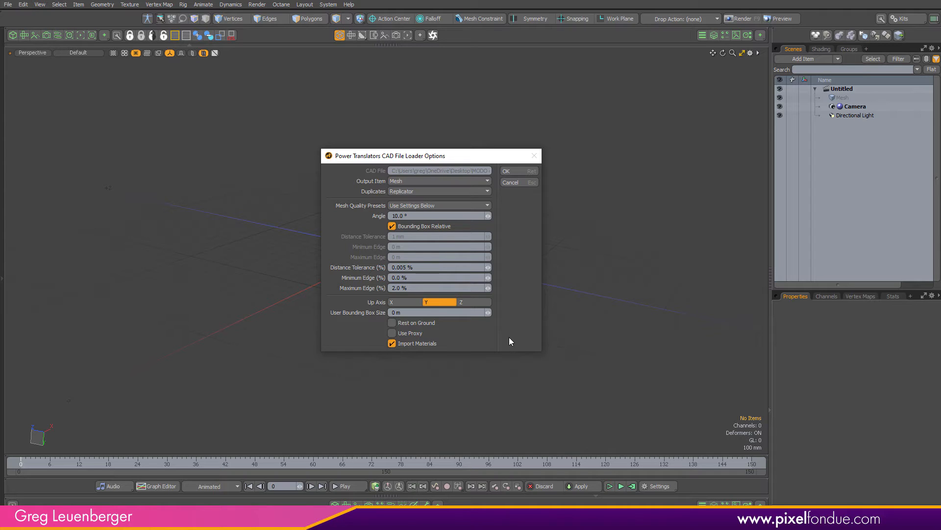
# Import the electric scooter with the chosen CAD loader settings and inspect the loaded model
pyautogui.click(518, 172)
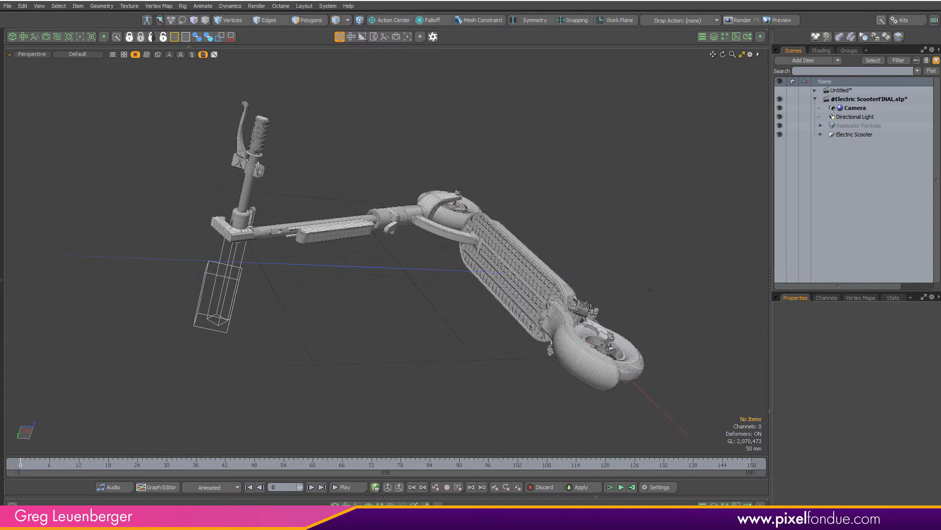
pyautogui.keyDown('alt'); pyautogui.moveTo(473, 344); pyautogui.dragTo(342, 385); pyautogui.keyUp('alt')
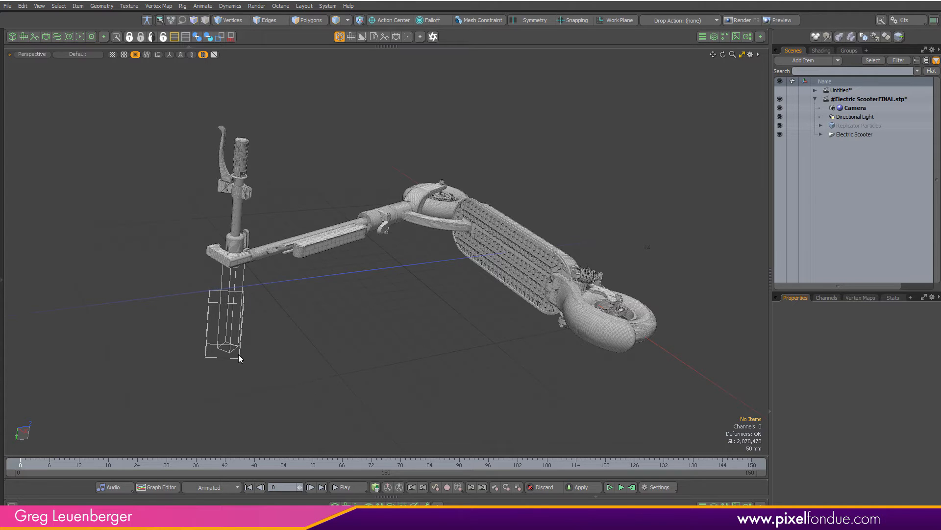
pyautogui.scroll(3, 238, 303)
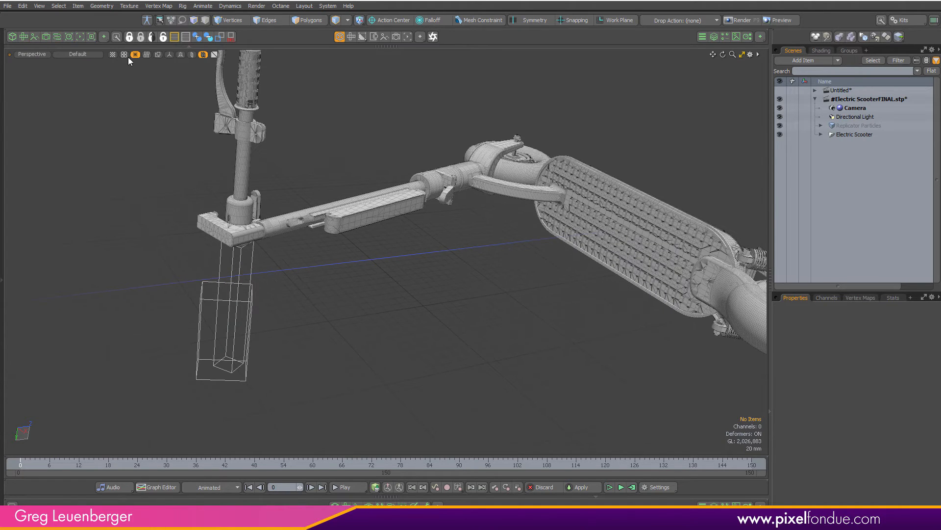
# Switch the viewport's replicator display to All and back to None
pyautogui.click(123, 68)
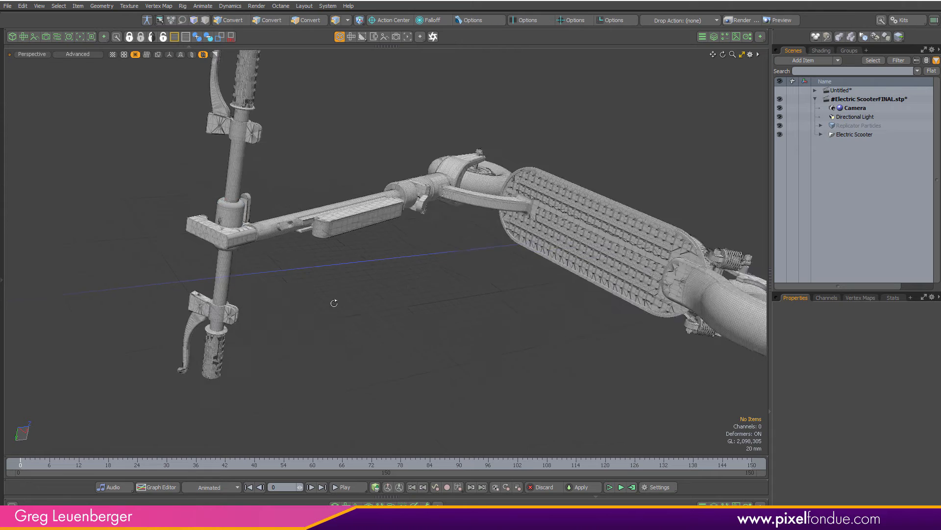
pyautogui.click(123, 56)
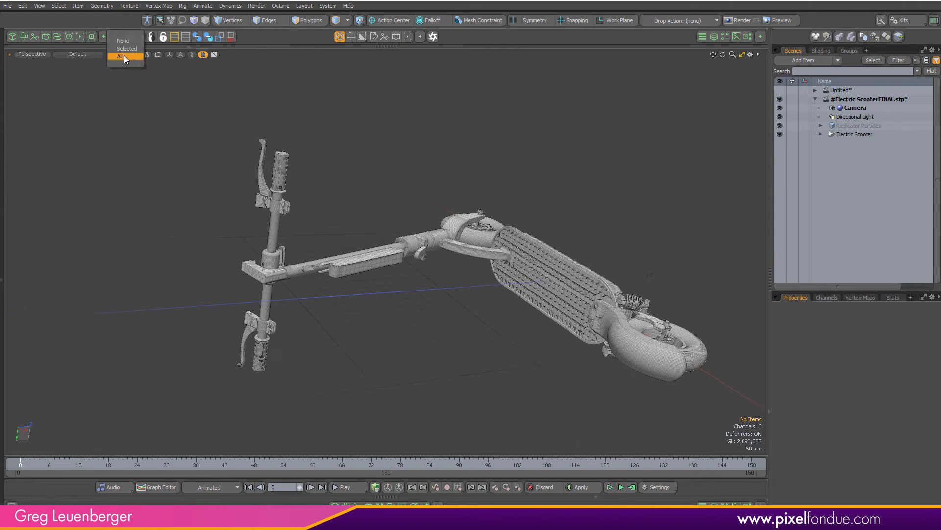
pyautogui.click(126, 42)
pyautogui.keyDown('alt'); pyautogui.keyDown('shift'); pyautogui.moveTo(440, 391); pyautogui.dragTo(397, 398); pyautogui.keyUp('shift'); pyautogui.keyUp('alt')
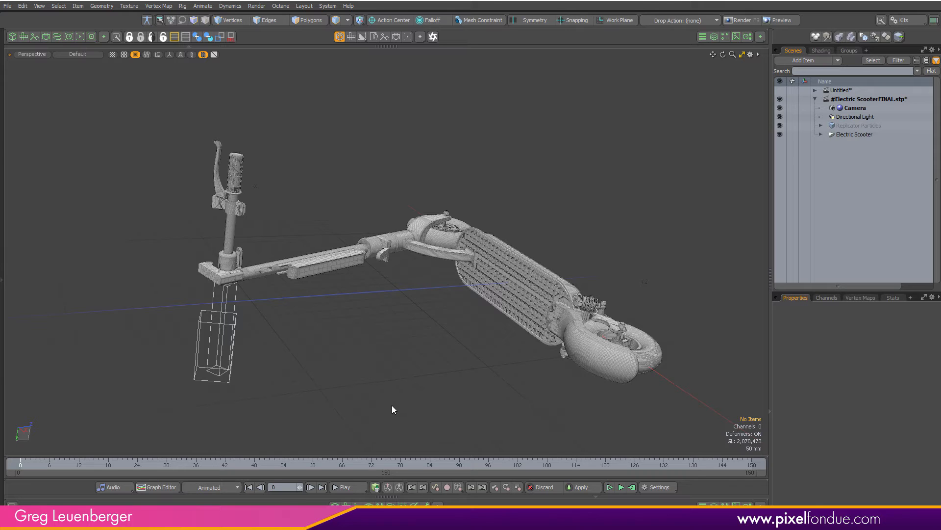
# Open the shader tree and collapse its Lights and Environments groups
pyautogui.click(821, 51)
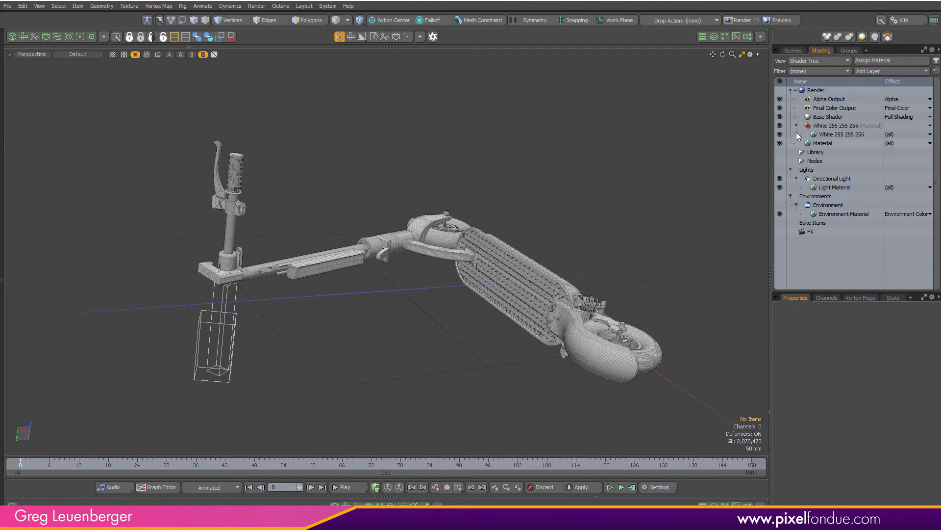
pyautogui.click(790, 196)
pyautogui.click(799, 170)
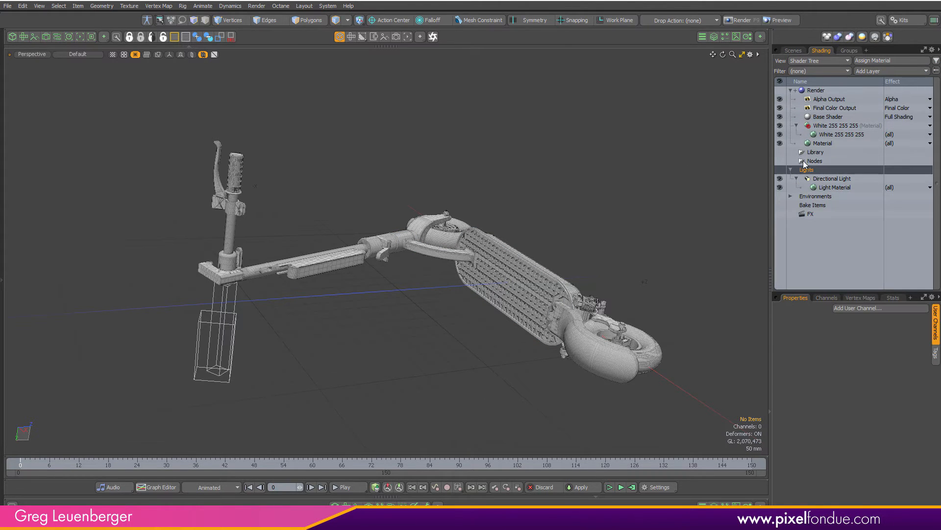
pyautogui.click(790, 169)
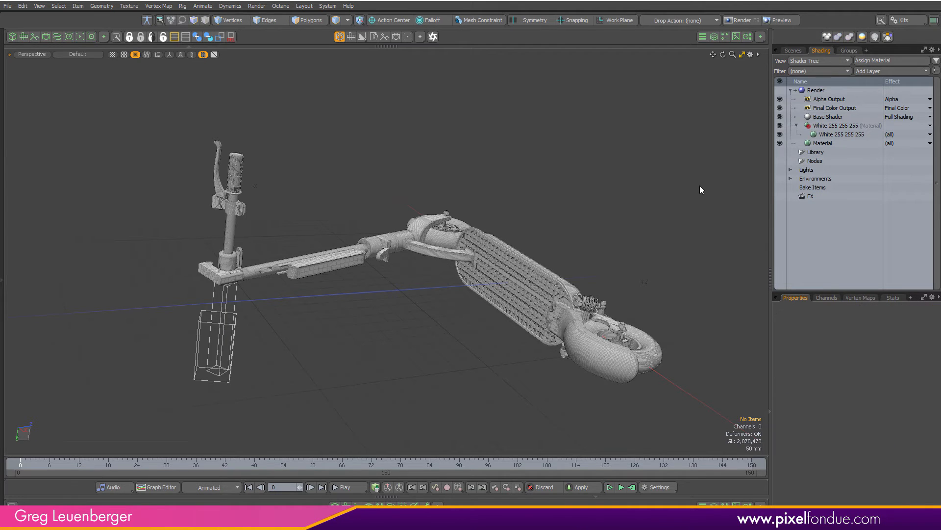
pyautogui.keyDown('alt'); pyautogui.moveTo(529, 223); pyautogui.dragTo(421, 189); pyautogui.keyUp('alt')
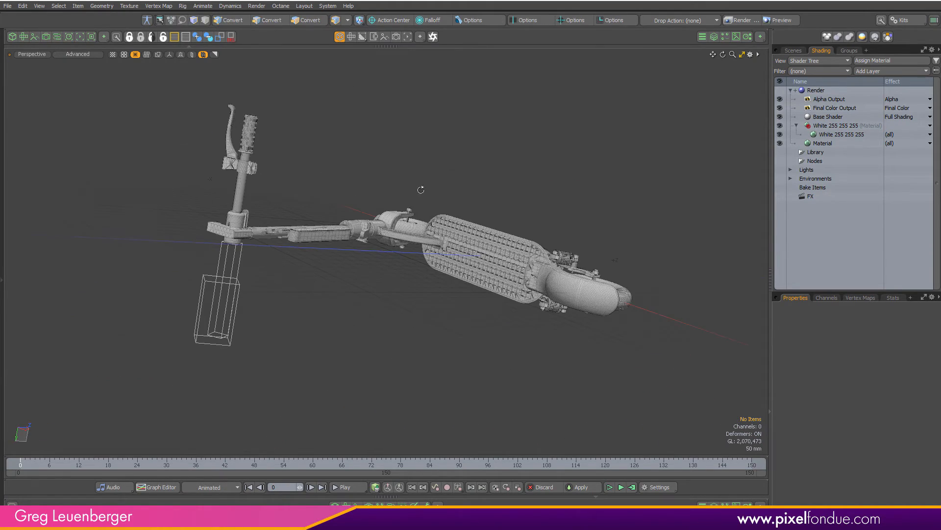
# Expand Replicator Particles and Electric Scooter in the item list, select the Rare Fender, and browse the parts list
pyautogui.click(799, 51)
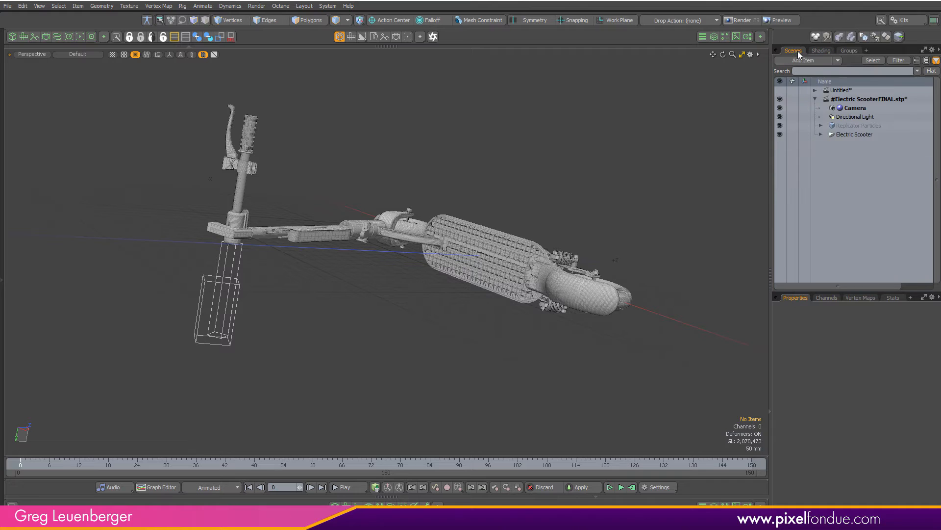
pyautogui.click(821, 126)
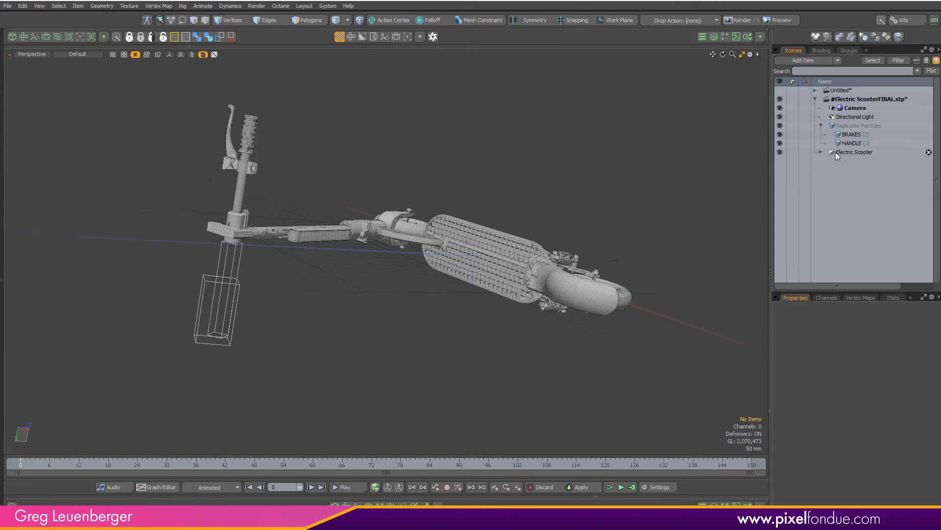
pyautogui.click(821, 152)
pyautogui.scroll(-2, 821, 152)
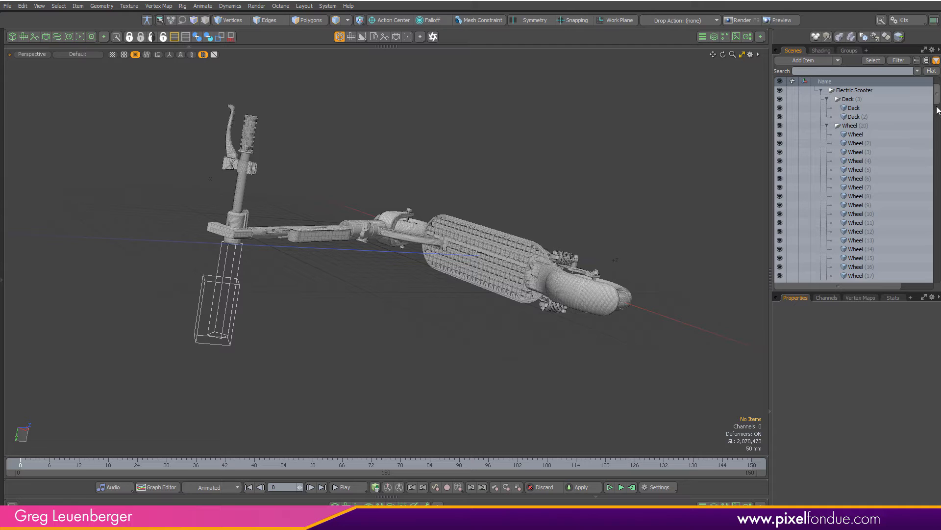
pyautogui.moveTo(936, 98); pyautogui.dragTo(937, 122)
pyautogui.click(858, 230)
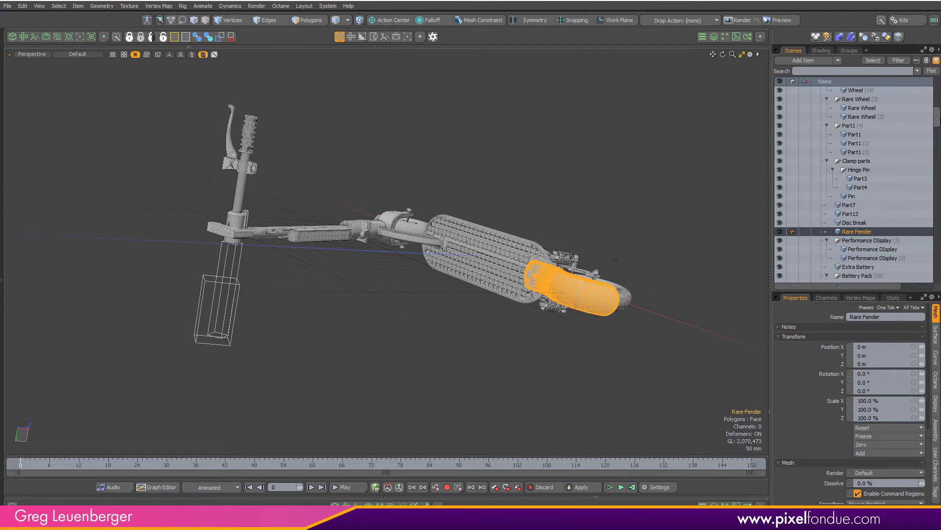
pyautogui.moveTo(936, 124); pyautogui.dragTo(924, 279)
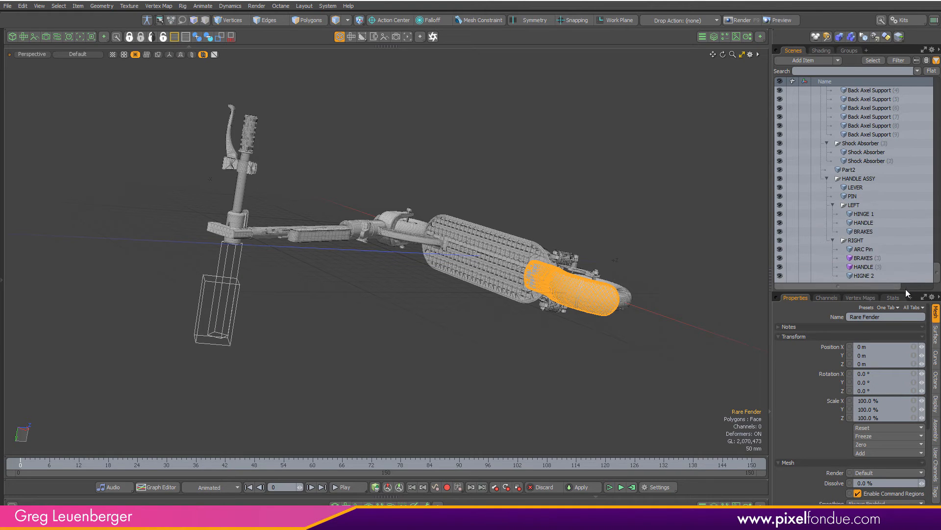
# Select the BRAKES (3) replicator, toggle its visibility off and on, and compare it with the BRAKES mesh
pyautogui.click(876, 257)
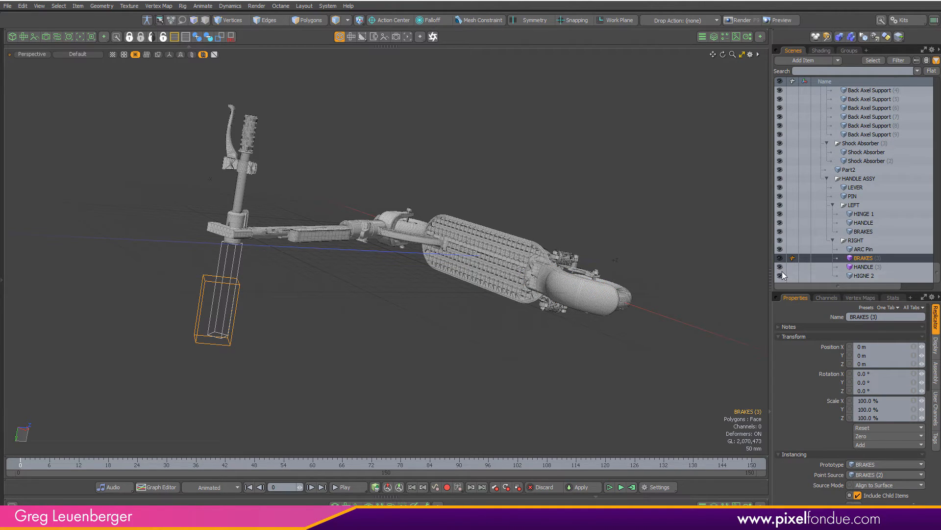
pyautogui.click(779, 258)
pyautogui.click(780, 257)
pyautogui.click(230, 148)
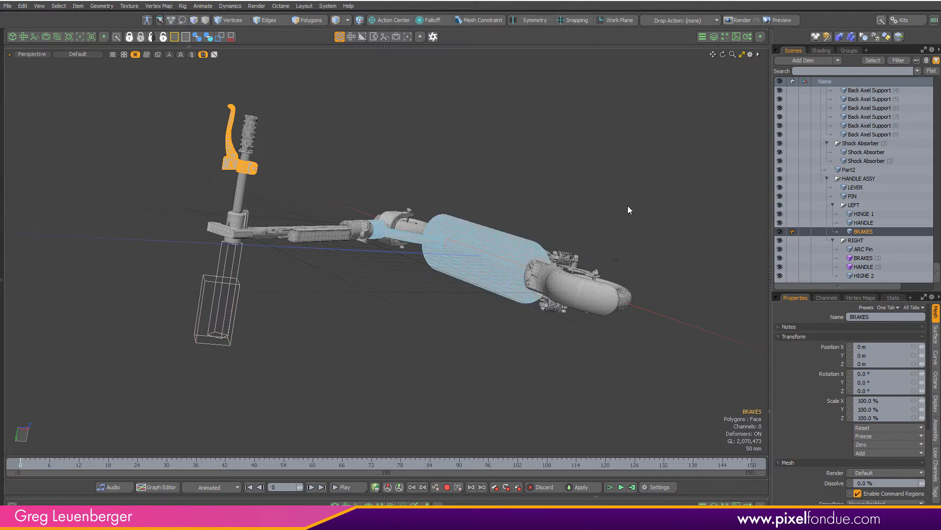
pyautogui.click(875, 259)
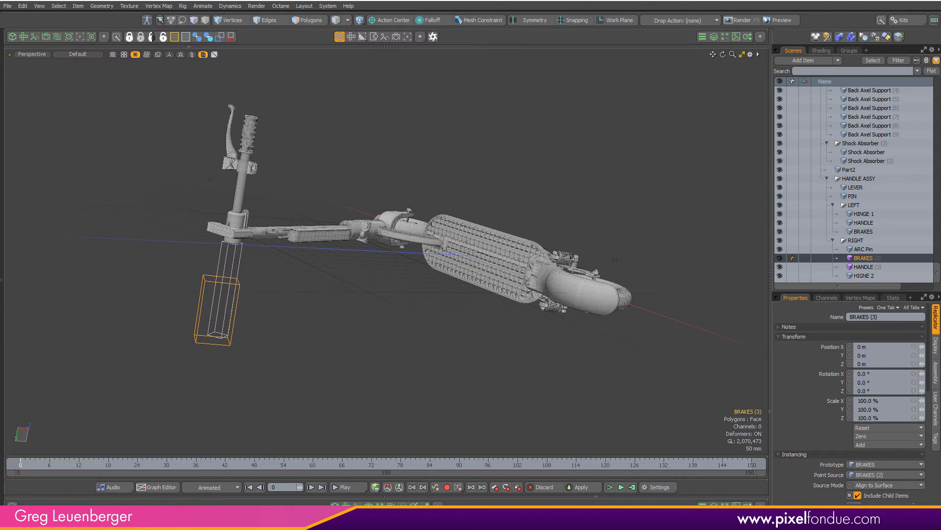
# Try moving a vertex of the BRAKES (2) mesh with the Transform tool
pyautogui.moveTo(938, 275); pyautogui.dragTo(936, 89)
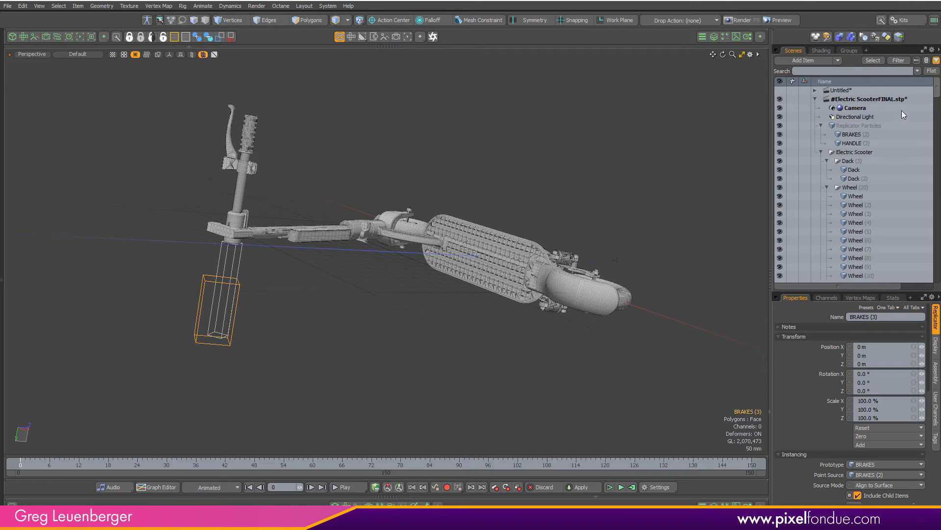
pyautogui.click(865, 135)
pyautogui.keyDown('alt'); pyautogui.moveTo(421, 268); pyautogui.dragTo(366, 381); pyautogui.keyUp('alt')
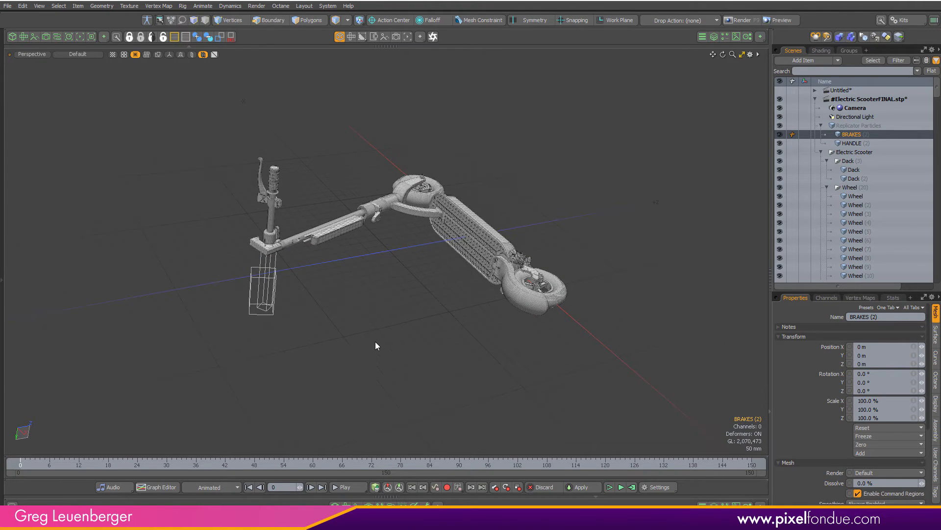
pyautogui.hotkey('ctrl', '3')
pyautogui.click(445, 396)
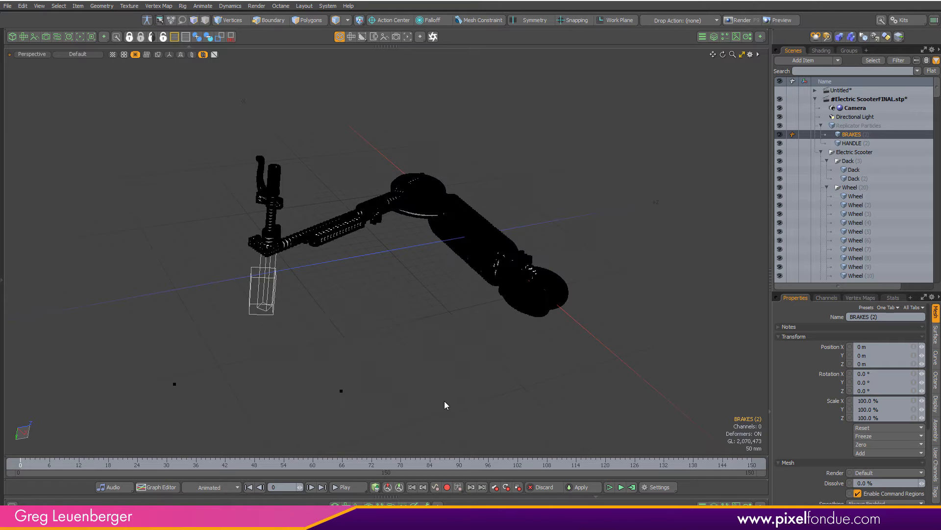
pyautogui.moveTo(393, 338); pyautogui.dragTo(290, 440, button='right')
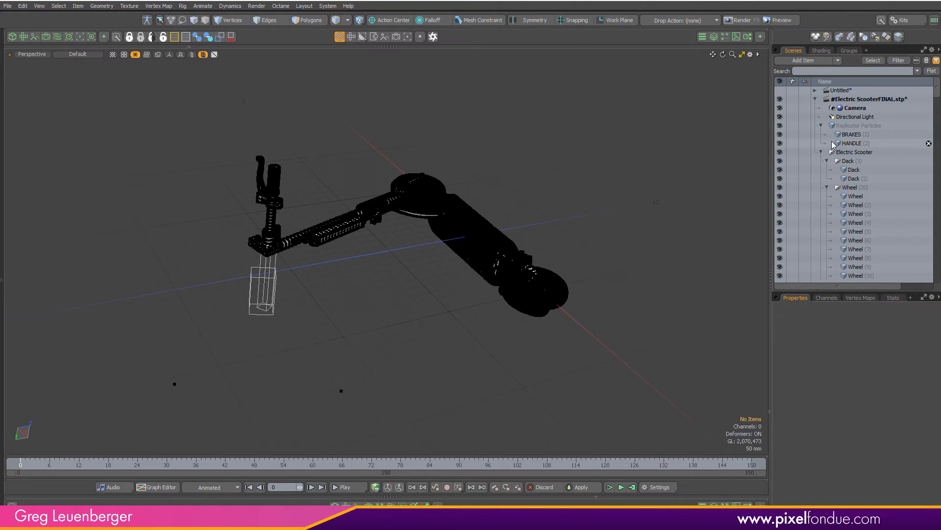
pyautogui.click(853, 136)
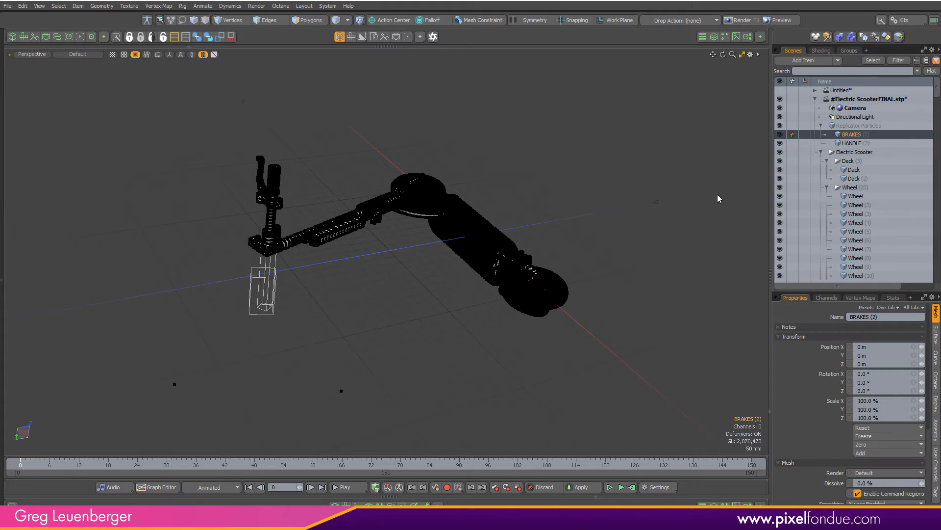
pyautogui.click(239, 22)
pyautogui.moveTo(471, 335); pyautogui.dragTo(281, 445, button='right')
pyautogui.scroll(1, 348, 407)
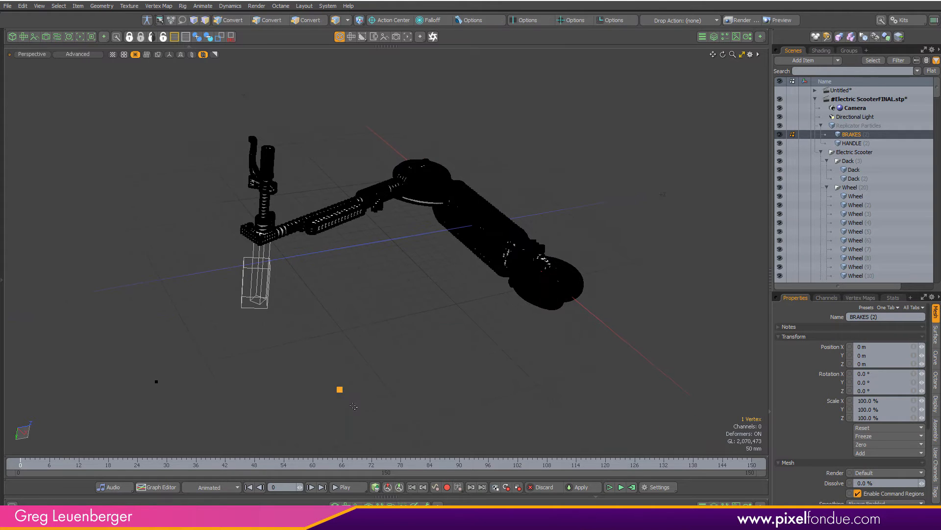
pyautogui.keyDown('alt'); pyautogui.moveTo(391, 353); pyautogui.dragTo(385, 340); pyautogui.keyUp('alt')
pyautogui.press('y')
pyautogui.moveTo(406, 391); pyautogui.dragTo(290, 305)
# Set the viewport's replicator display to All and undo the three vertex transform edits
pyautogui.click(123, 54)
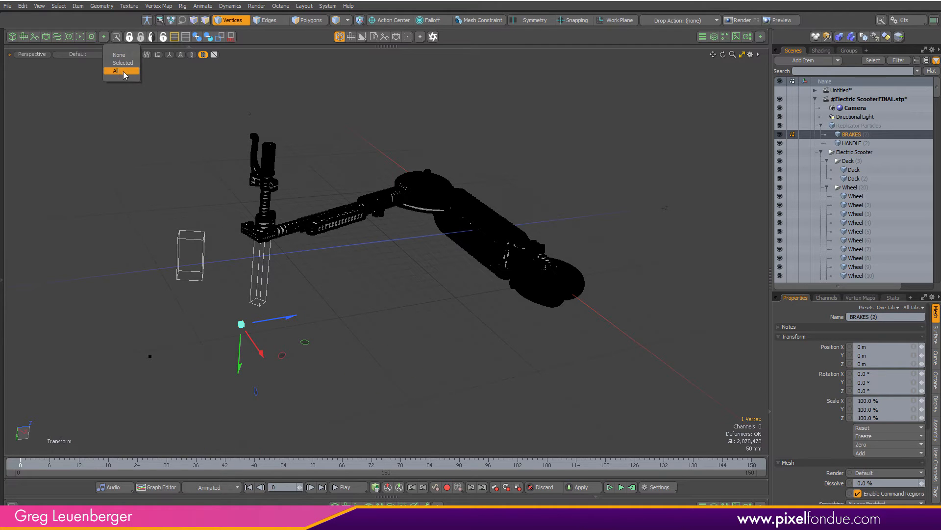
pyautogui.click(124, 68)
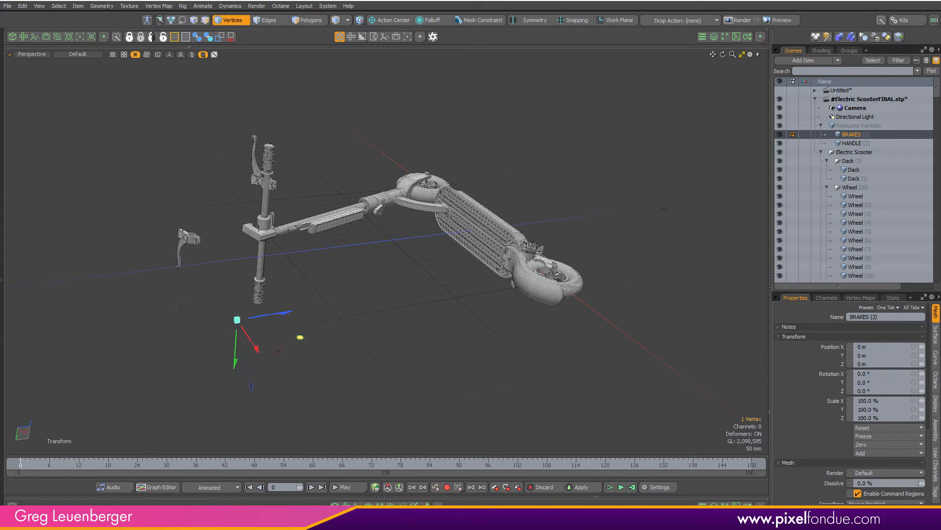
pyautogui.hotkey('ctrl', 'z')
pyautogui.hotkey('ctrl', 'z')
pyautogui.hotkey('ctrl', 'z')
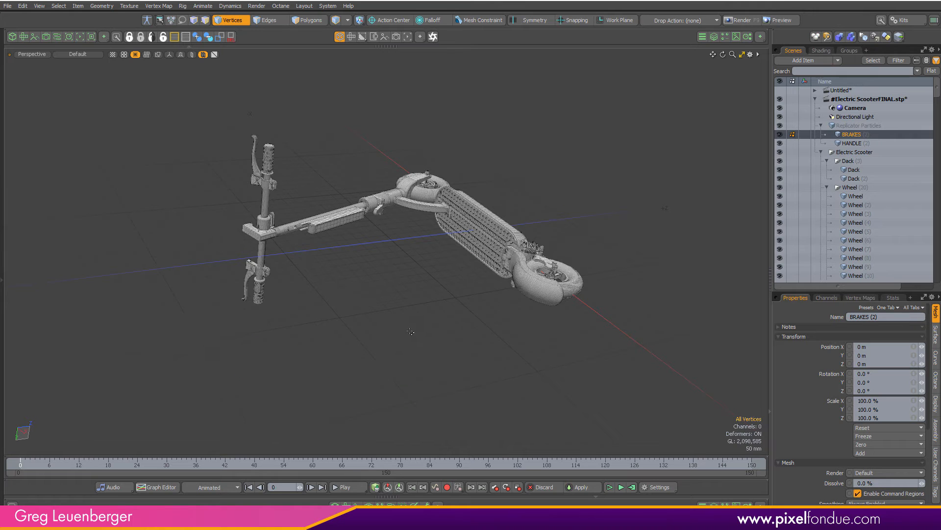
# Select the Replicator Particles and Electric Scooter items and collapse their hierarchies
pyautogui.keyDown('alt'); pyautogui.moveTo(395, 334); pyautogui.dragTo(690, 155); pyautogui.keyUp('alt')
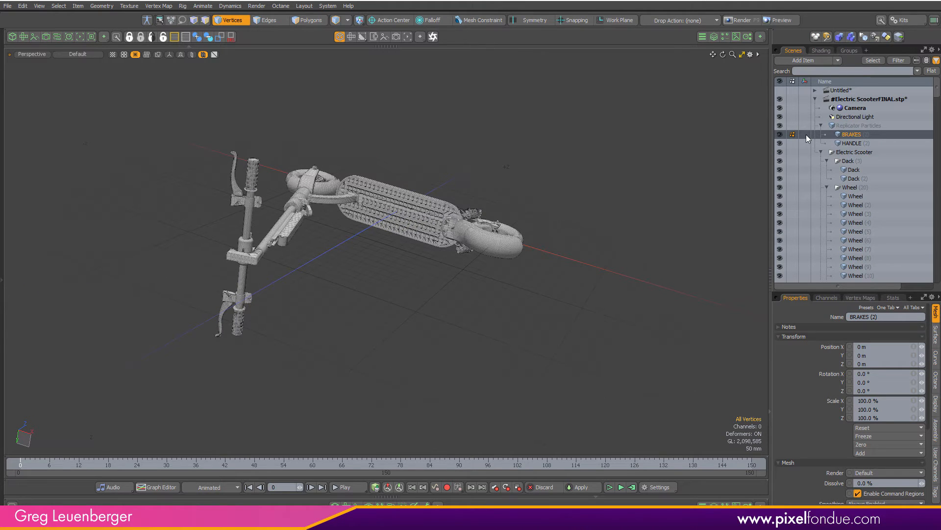
pyautogui.click(839, 126)
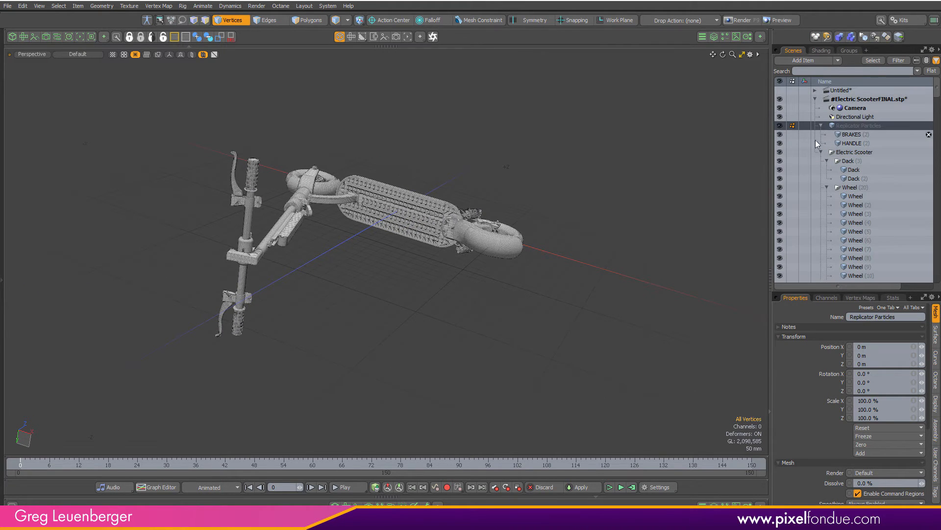
pyautogui.click(821, 125)
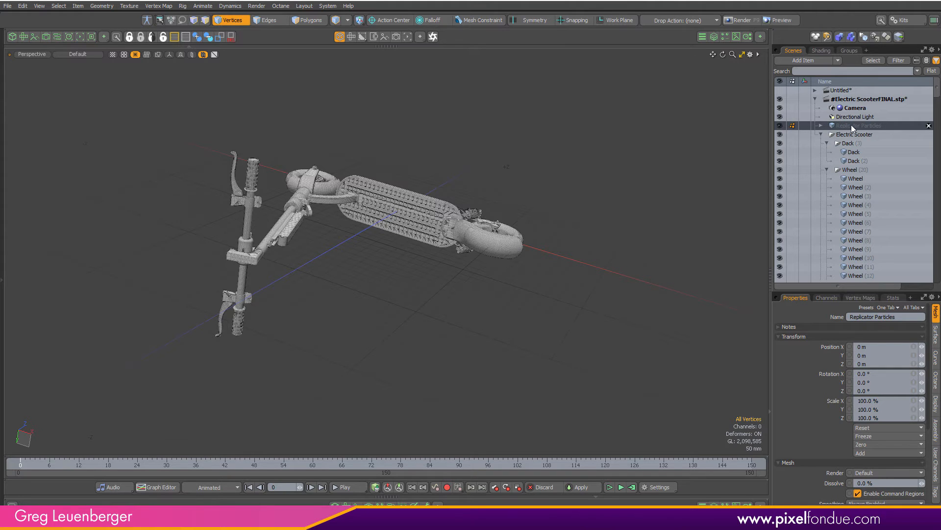
pyautogui.click(828, 134)
pyautogui.click(820, 134)
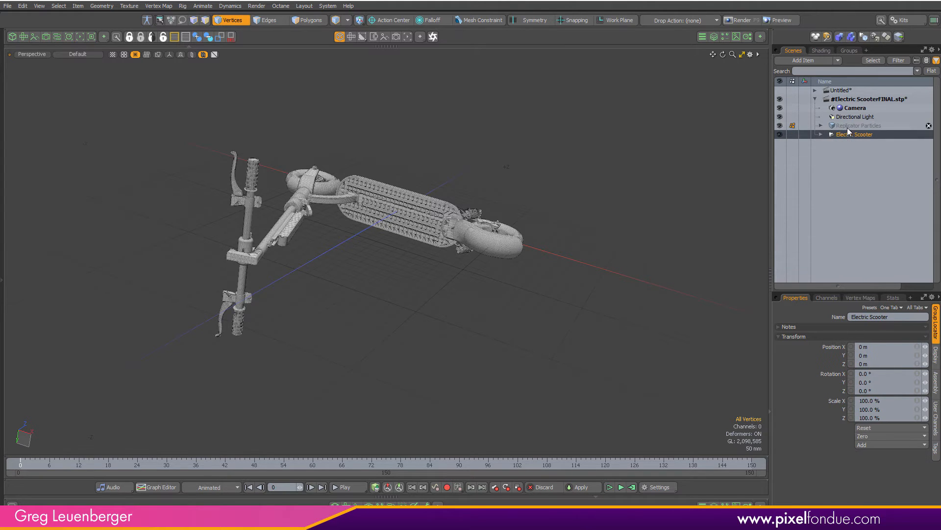
# Add a new Locator item at the root of the scooter scene
pyautogui.press('5')
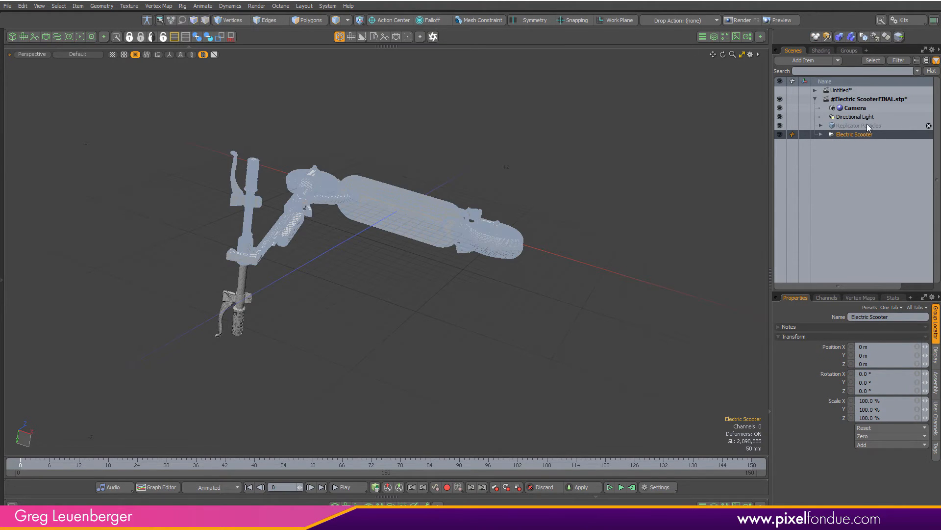
pyautogui.click(820, 135)
pyautogui.scroll(-10, 875, 172)
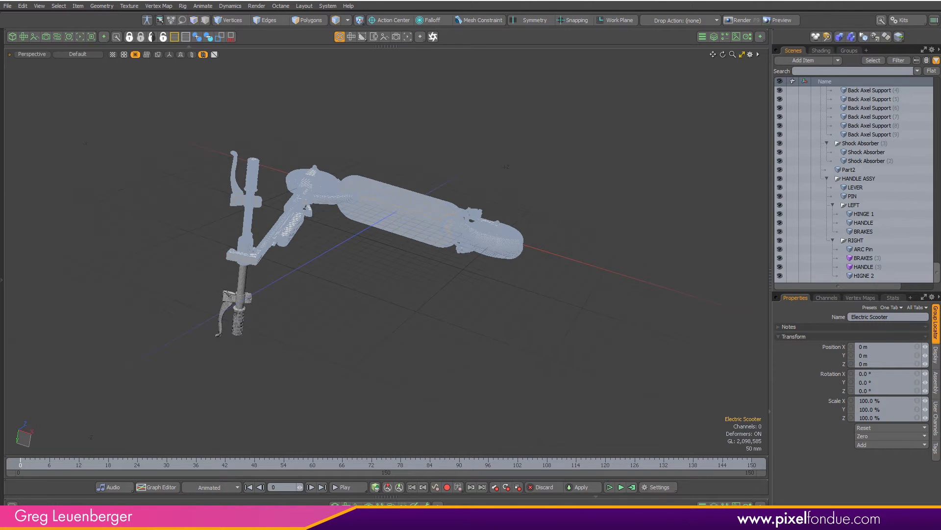
pyautogui.scroll(10, 845, 131)
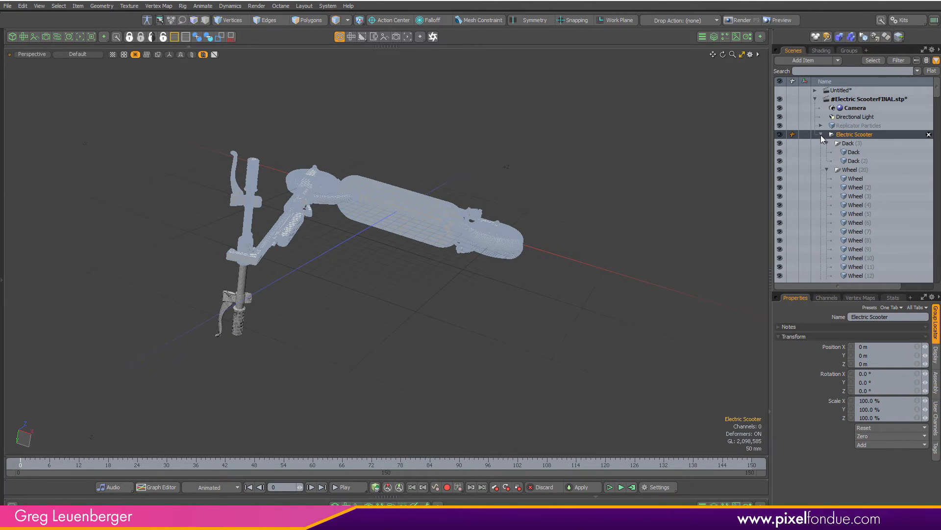
pyautogui.click(822, 134)
pyautogui.click(855, 153)
pyautogui.hotkey('shift', 'n')
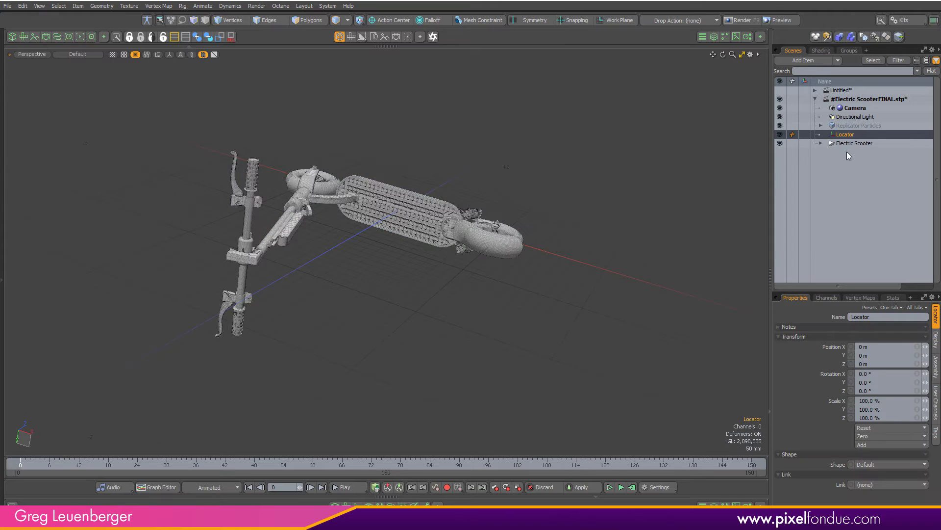
# Rename the new locator Master
pyautogui.moveTo(844, 138)
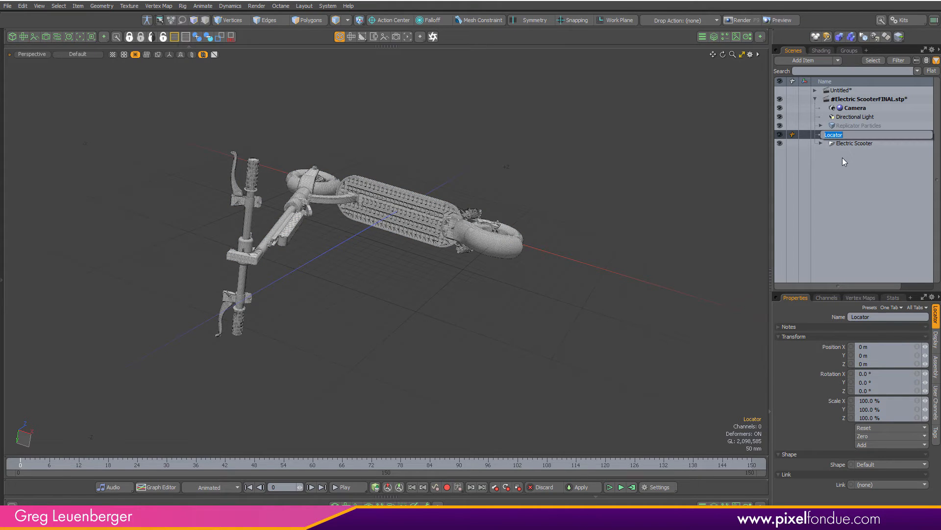
pyautogui.write('Master')
pyautogui.press('Return')
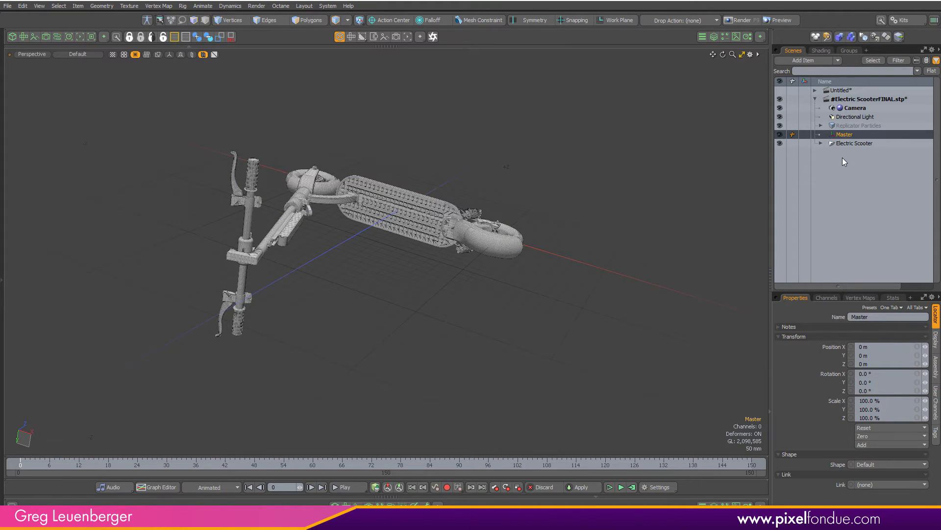
# Parent the Replicator Particles and Electric Scooter items under Master
pyautogui.click(844, 126)
pyautogui.keyDown('ctrl'); pyautogui.click(845, 143); pyautogui.keyUp('ctrl')
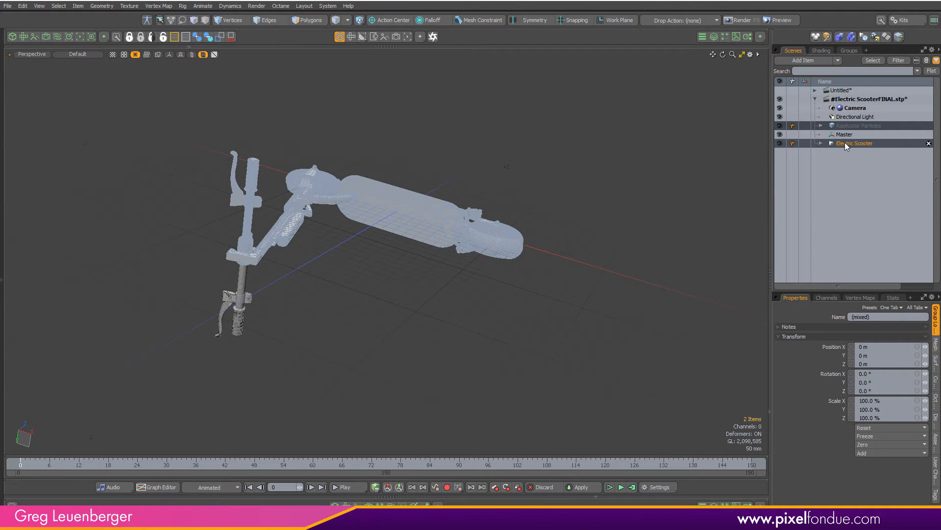
pyautogui.moveTo(840, 143); pyautogui.dragTo(852, 134)
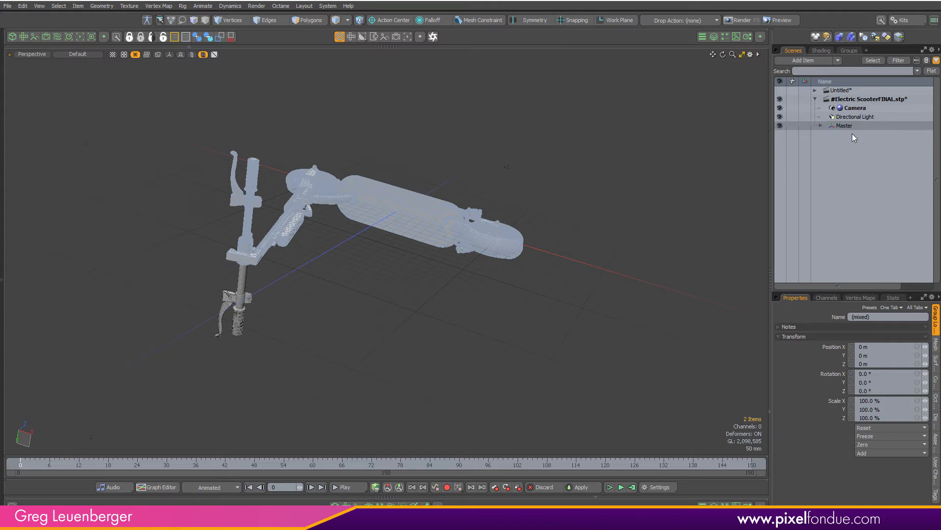
pyautogui.click(826, 126)
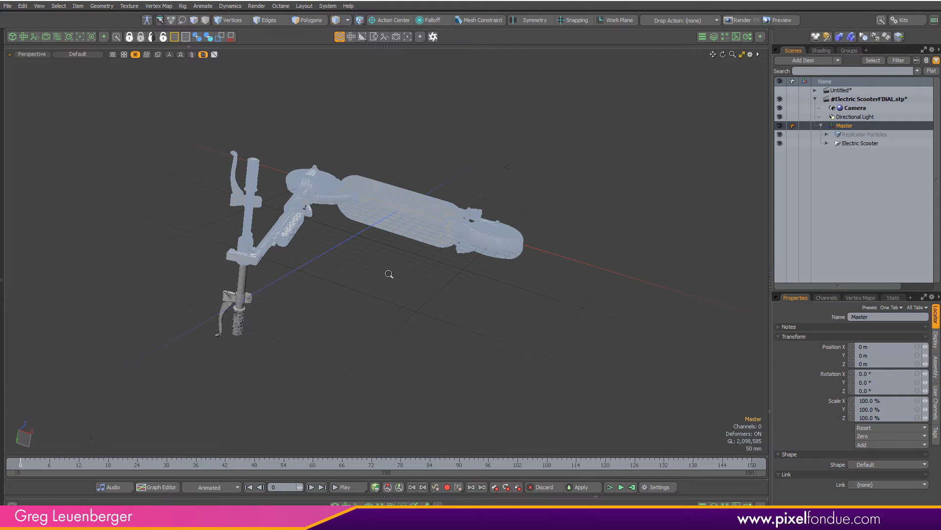
# Try rotating Master with the Rotate tool, then undo the rotations and the parenting
pyautogui.keyDown('alt'); pyautogui.moveTo(389, 273); pyautogui.dragTo(398, 309); pyautogui.keyUp('alt')
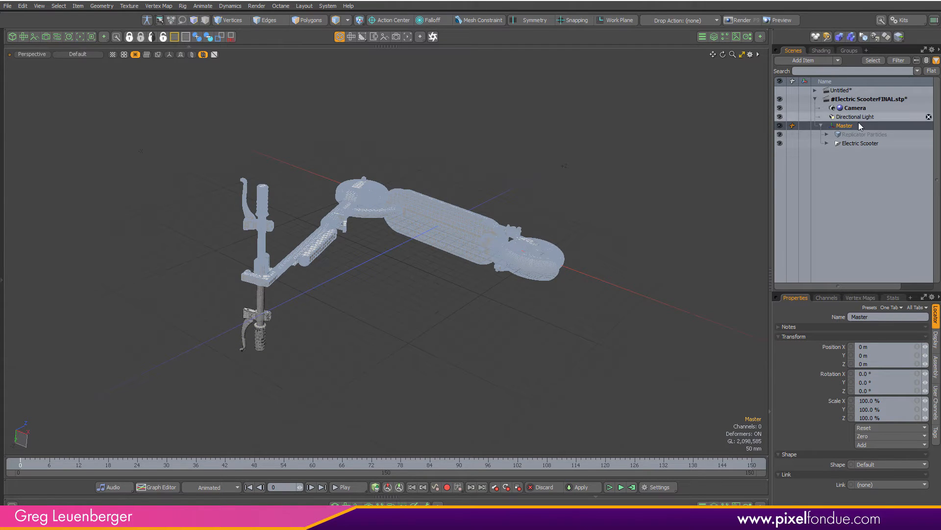
pyautogui.press('e')
pyautogui.moveTo(423, 254); pyautogui.dragTo(444, 196)
pyautogui.keyDown('alt'); pyautogui.scroll(-4, 472, 203); pyautogui.keyUp('alt')
pyautogui.keyDown('alt'); pyautogui.moveTo(518, 195); pyautogui.dragTo(586, 233); pyautogui.keyUp('alt')
pyautogui.hotkey('ctrl', 'z')
pyautogui.keyDown('alt'); pyautogui.moveTo(514, 258); pyautogui.dragTo(618, 255); pyautogui.keyUp('alt')
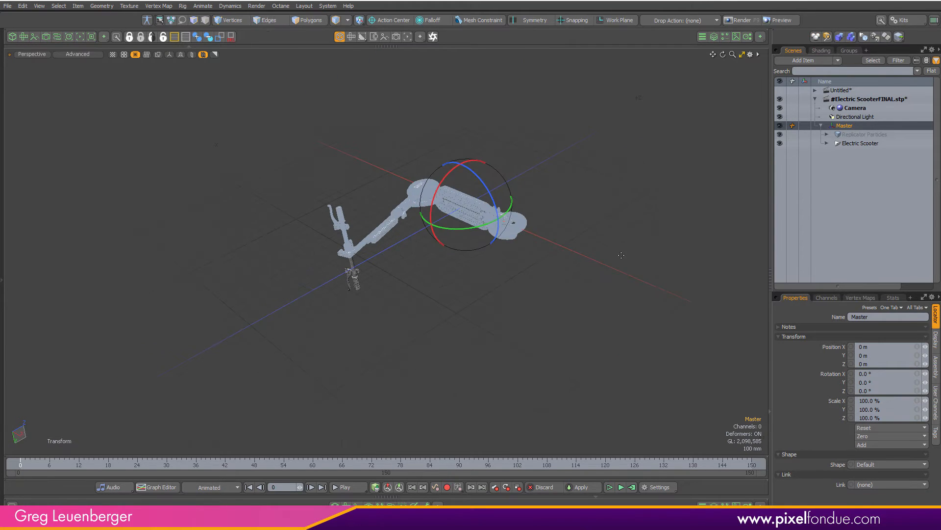
pyautogui.hotkey('ctrl', 'z')
pyautogui.hotkey('ctrl', 'z')
pyautogui.hotkey('ctrl', 'z')
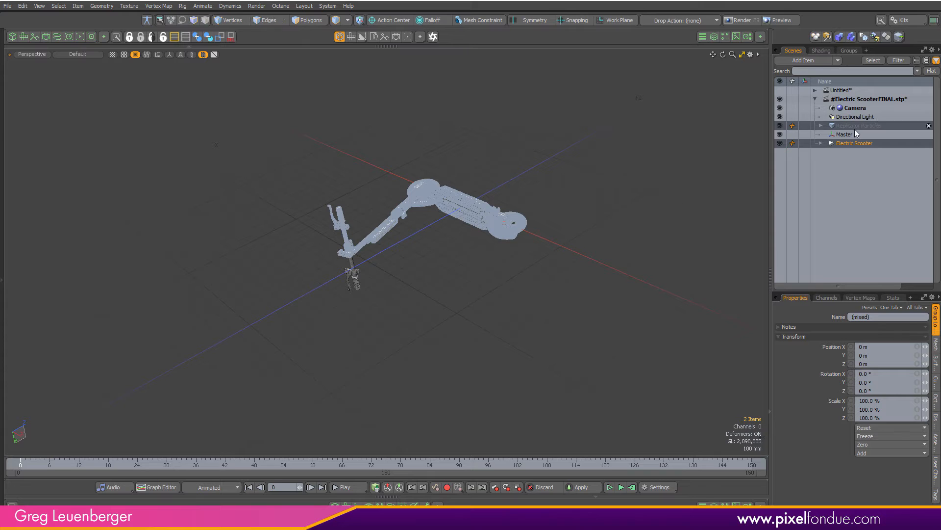
# Parent the Electric Scooter item under the Master locator
pyautogui.click(851, 142)
pyautogui.moveTo(845, 143); pyautogui.dragTo(859, 133)
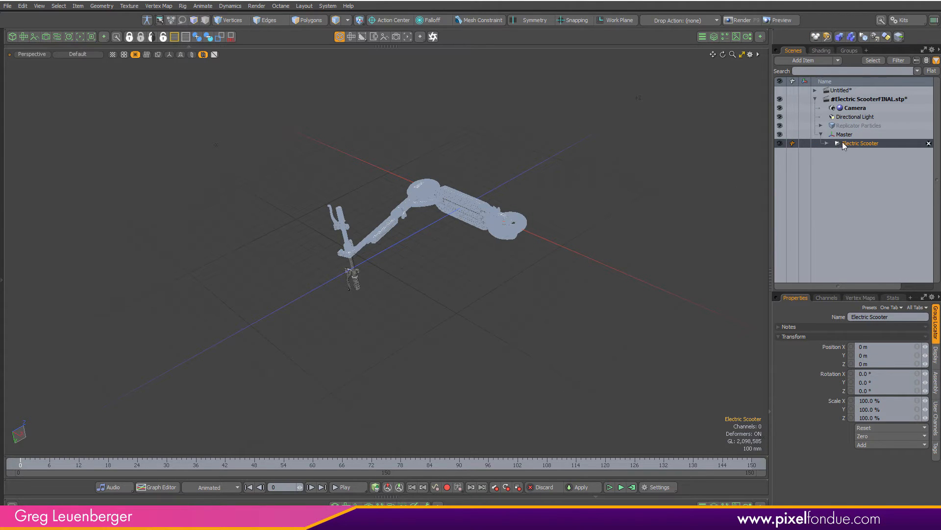
pyautogui.click(828, 143)
pyautogui.moveTo(938, 98)
pyautogui.mouseDown()
pyautogui.moveTo(938, 267)
pyautogui.moveTo(936, 87)
pyautogui.mouseUp()
pyautogui.click(827, 143)
# Rotate the Master locator to -90° around X so the scooter stands upright
pyautogui.click(845, 134)
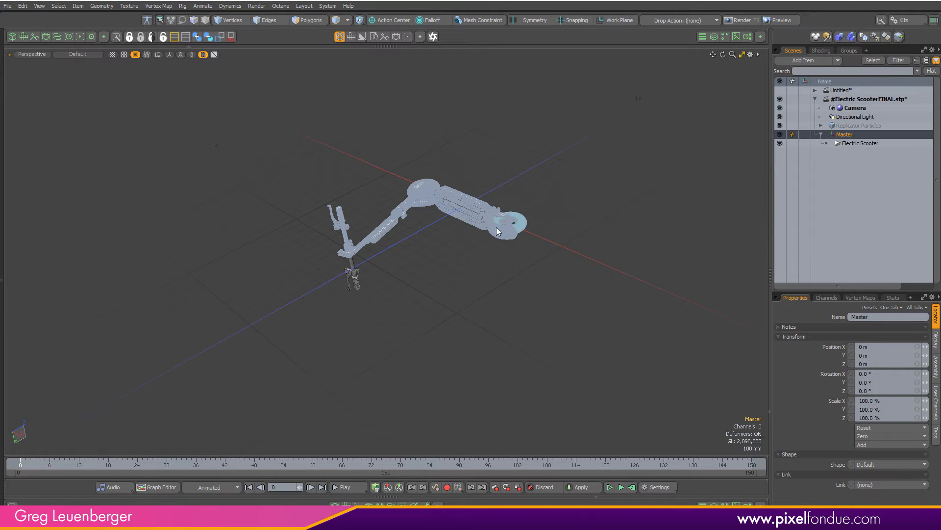
pyautogui.press('y')
pyautogui.moveTo(436, 236); pyautogui.dragTo(728, 240)
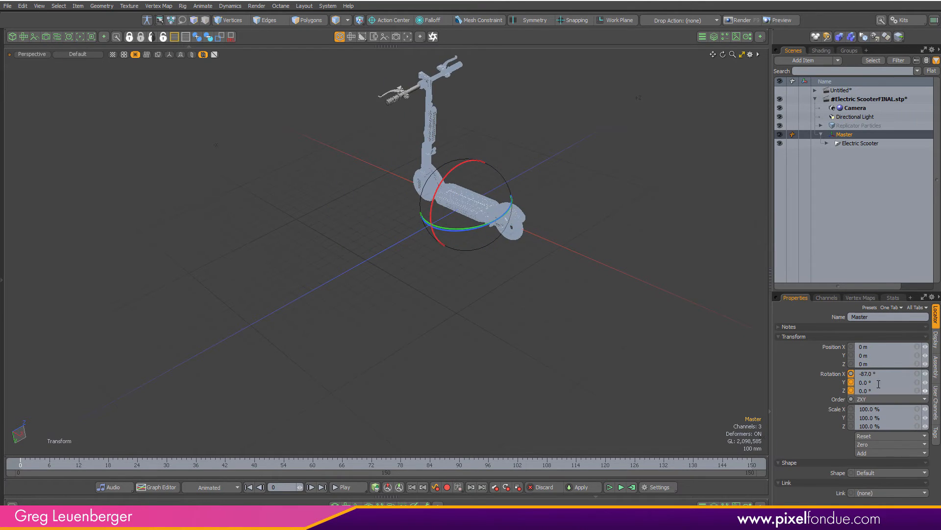
pyautogui.moveTo(877, 374); pyautogui.dragTo(805, 376)
pyautogui.write('-90')
pyautogui.press('Return')
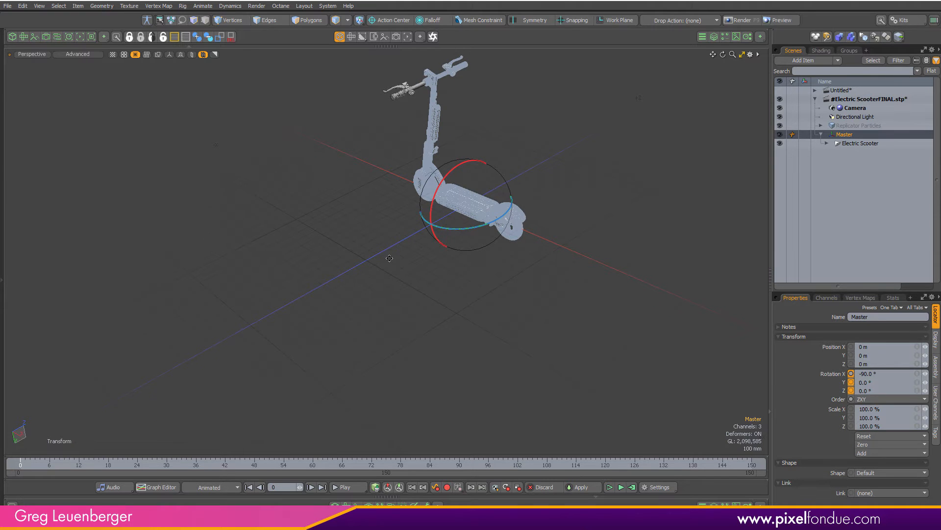
# Switch the viewport shading to Advanced
pyautogui.keyDown('alt'); pyautogui.keyDown('shift'); pyautogui.moveTo(389, 258); pyautogui.dragTo(378, 301); pyautogui.keyUp('shift'); pyautogui.keyUp('alt')
pyautogui.press('q')
pyautogui.click(374, 334)
pyautogui.keyDown('alt'); pyautogui.moveTo(374, 335); pyautogui.dragTo(829, 197); pyautogui.keyUp('alt')
pyautogui.keyDown('alt'); pyautogui.keyDown('shift'); pyautogui.moveTo(481, 197); pyautogui.dragTo(437, 254); pyautogui.keyUp('shift'); pyautogui.keyUp('alt')
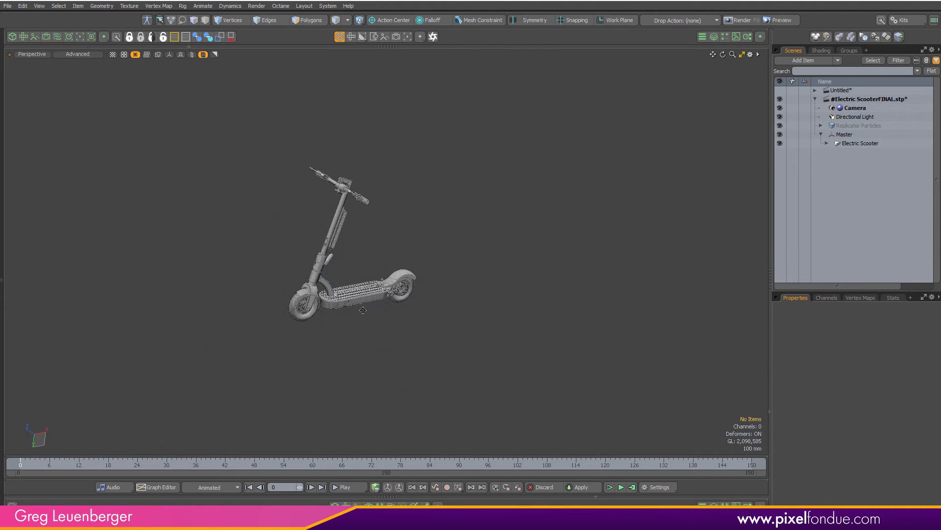
pyautogui.keyDown('alt'); pyautogui.keyDown('shift'); pyautogui.moveTo(363, 310); pyautogui.dragTo(400, 316); pyautogui.keyUp('shift'); pyautogui.keyUp('alt')
pyautogui.hotkey('ctrl', 'Tab')
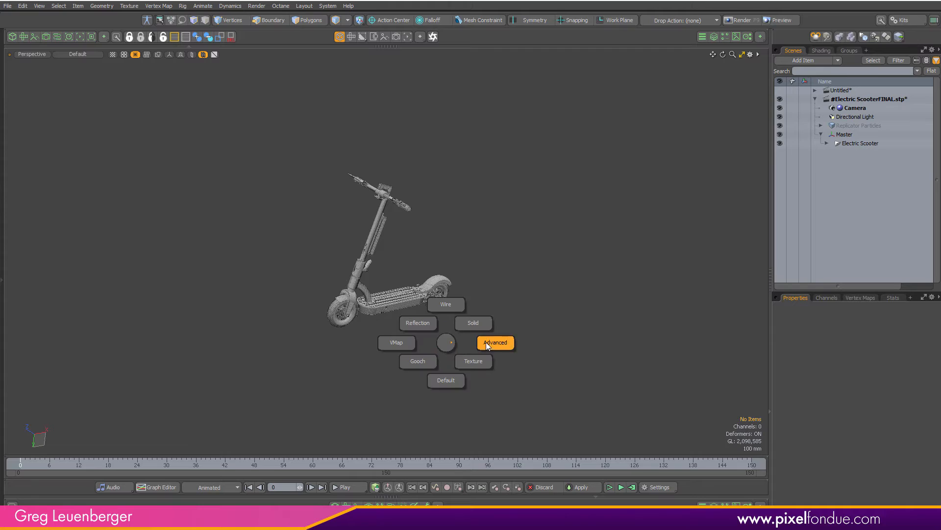
pyautogui.click(503, 342)
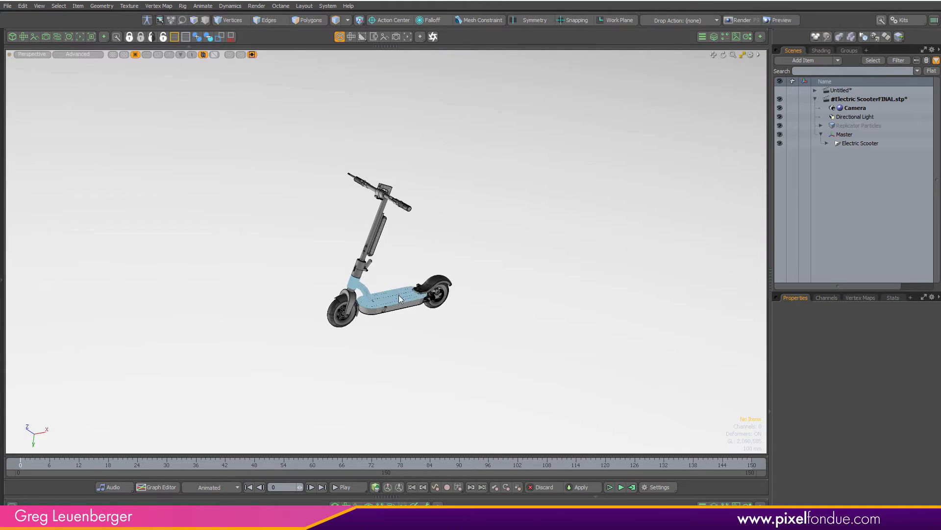
# Open the 3D viewport properties and change the Background option
pyautogui.keyDown('ctrl'); pyautogui.keyDown('alt'); pyautogui.moveTo(399, 296); pyautogui.dragTo(339, 289); pyautogui.keyUp('alt'); pyautogui.keyUp('ctrl')
pyautogui.keyDown('ctrl'); pyautogui.keyDown('alt'); pyautogui.moveTo(338, 289); pyautogui.dragTo(428, 275); pyautogui.keyUp('alt'); pyautogui.keyUp('ctrl')
pyautogui.press('o')
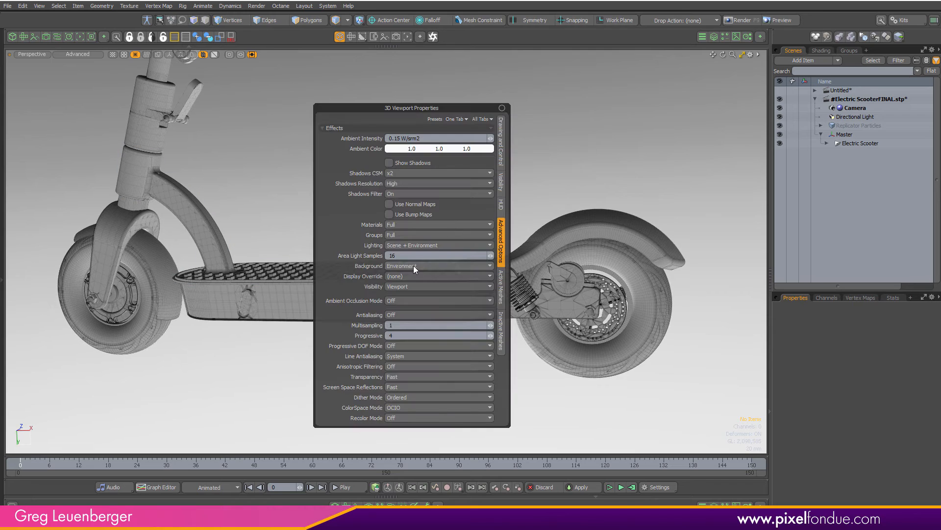
pyautogui.click(404, 266)
pyautogui.click(401, 258)
pyautogui.keyDown('alt'); pyautogui.moveTo(573, 204); pyautogui.dragTo(510, 319); pyautogui.keyUp('alt')
pyautogui.keyDown('ctrl'); pyautogui.keyDown('alt'); pyautogui.moveTo(441, 300); pyautogui.dragTo(466, 306); pyautogui.keyUp('alt'); pyautogui.keyUp('ctrl')
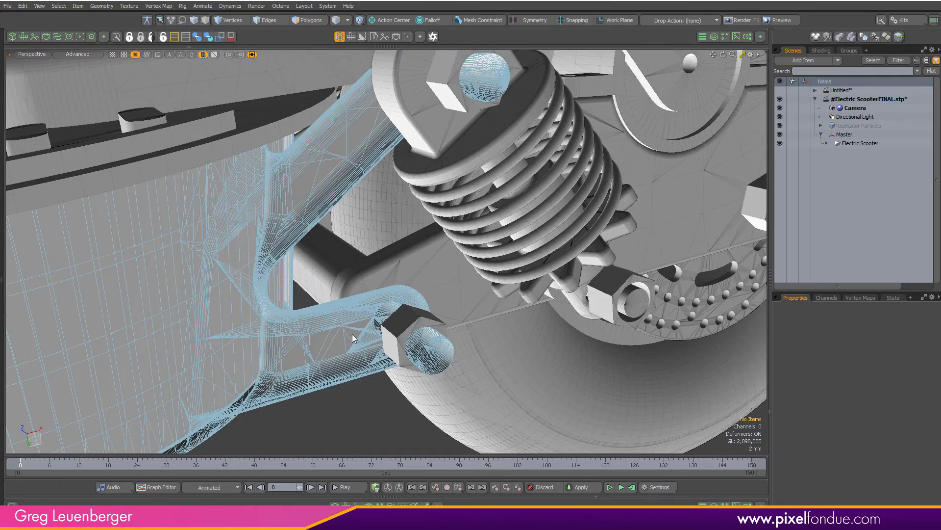
# Select the Dack deck mesh and isolate it in the viewport to inspect it
pyautogui.click(352, 334)
pyautogui.keyDown('ctrl'); pyautogui.keyDown('alt'); pyautogui.moveTo(318, 328); pyautogui.dragTo(347, 250); pyautogui.keyUp('alt'); pyautogui.keyUp('ctrl')
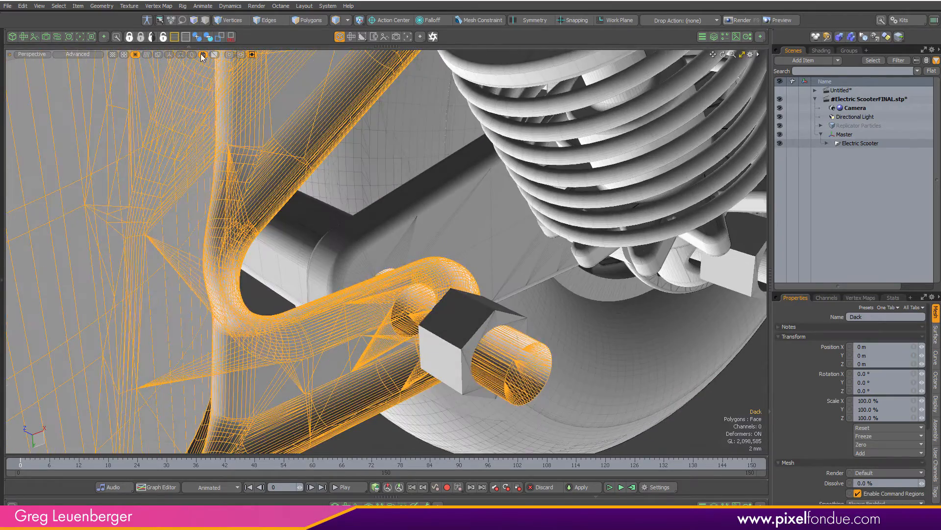
pyautogui.click(192, 55)
pyautogui.keyDown('ctrl'); pyautogui.keyDown('alt'); pyautogui.moveTo(505, 233); pyautogui.dragTo(411, 264); pyautogui.keyUp('alt'); pyautogui.keyUp('ctrl')
pyautogui.click(481, 309)
pyautogui.keyDown('alt'); pyautogui.moveTo(481, 309); pyautogui.dragTo(191, 301); pyautogui.keyUp('alt')
pyautogui.keyDown('ctrl'); pyautogui.keyDown('alt'); pyautogui.moveTo(373, 285); pyautogui.dragTo(245, 294); pyautogui.keyUp('alt'); pyautogui.keyUp('ctrl')
pyautogui.keyDown('ctrl'); pyautogui.keyDown('alt'); pyautogui.moveTo(245, 295); pyautogui.dragTo(407, 317); pyautogui.keyUp('alt'); pyautogui.keyUp('ctrl')
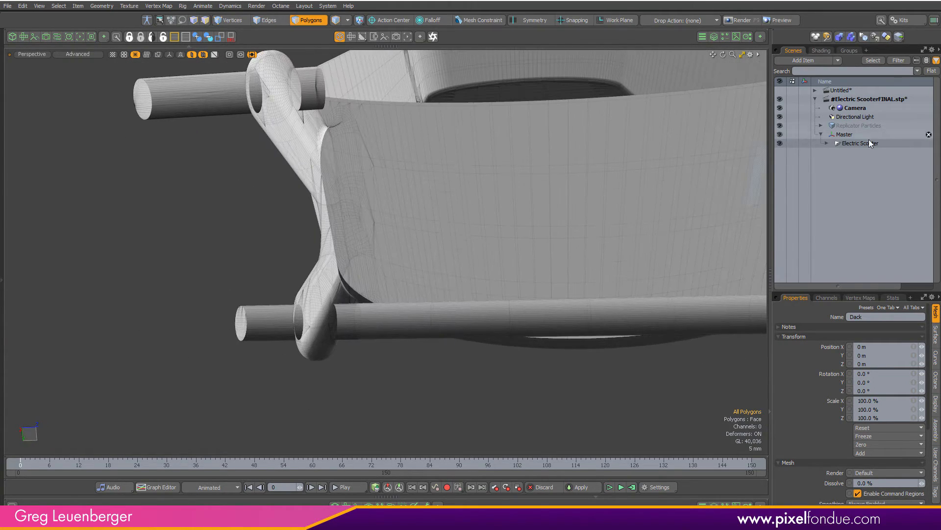
# Locate the Dack mesh in the item list, frame it and show all items again
pyautogui.press('f')
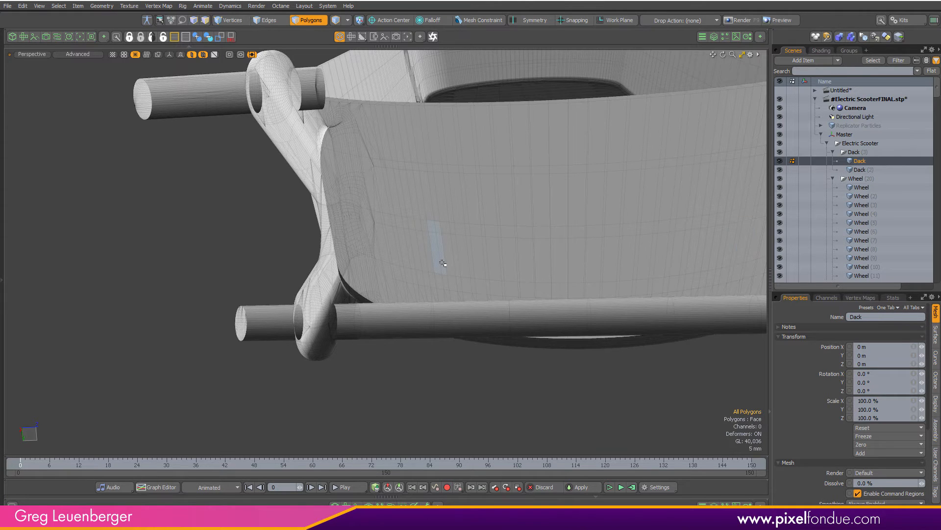
pyautogui.keyDown('alt'); pyautogui.moveTo(443, 263); pyautogui.dragTo(347, 250); pyautogui.keyUp('alt')
pyautogui.press('a')
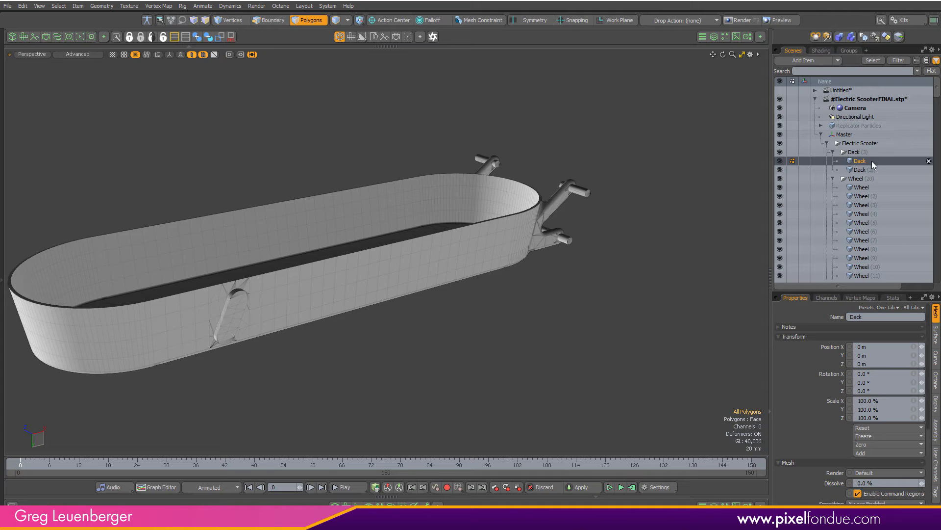
pyautogui.keyDown('ctrl'); pyautogui.click(872, 161); pyautogui.keyUp('ctrl')
pyautogui.click(194, 57)
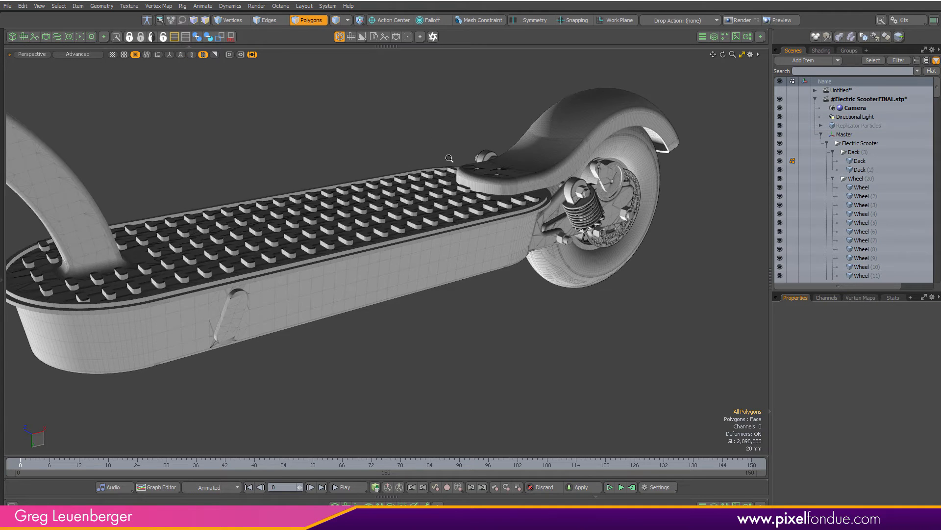
# Inspect the handlebar area of the scooter, isolating part of the model
pyautogui.scroll(-6, 436, 211)
pyautogui.hotkey('ctrl', '3')
pyautogui.click(583, 246)
pyautogui.keyDown('alt'); pyautogui.keyDown('shift'); pyautogui.moveTo(417, 98); pyautogui.dragTo(425, 284); pyautogui.keyUp('shift'); pyautogui.keyUp('alt')
pyautogui.scroll(10, 415, 253)
pyautogui.scroll(-8, 410, 247)
pyautogui.keyDown('alt'); pyautogui.keyDown('shift'); pyautogui.moveTo(410, 246); pyautogui.dragTo(362, 310); pyautogui.keyUp('shift'); pyautogui.keyUp('alt')
pyautogui.hotkey('ctrl', '2')
pyautogui.click(363, 347)
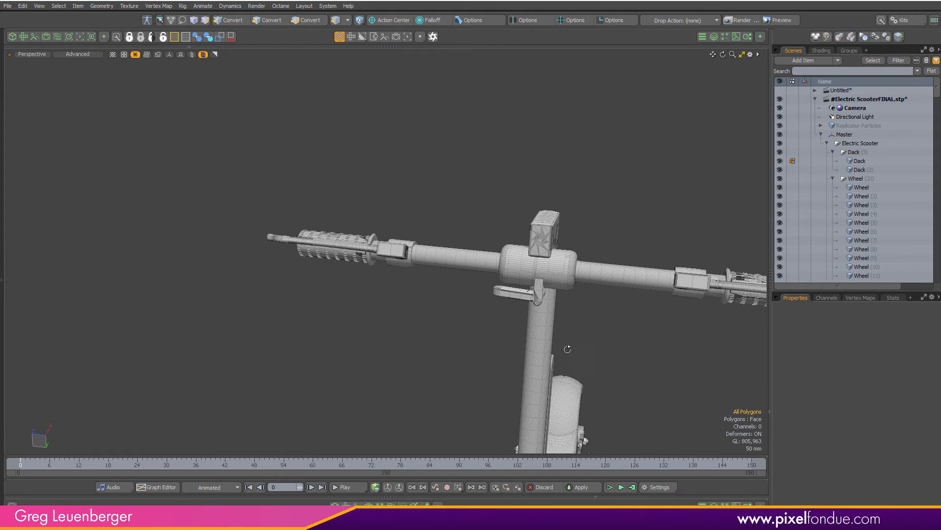
pyautogui.keyDown('alt'); pyautogui.moveTo(559, 288); pyautogui.dragTo(581, 290); pyautogui.keyUp('alt')
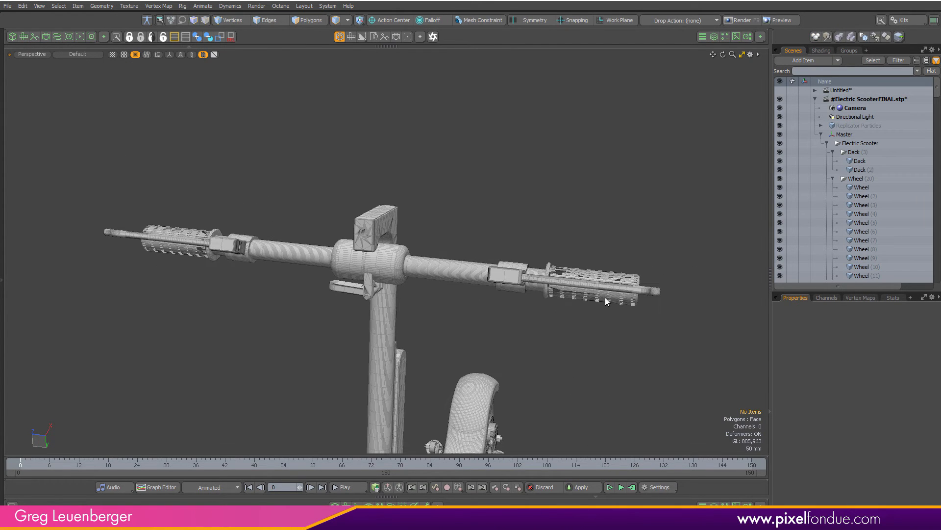
# Isolate the handlebar grip and select the HANDLE mesh to identify it
pyautogui.click(190, 256)
pyautogui.keyDown('alt'); pyautogui.moveTo(188, 260); pyautogui.dragTo(405, 293); pyautogui.keyUp('alt')
pyautogui.keyDown('ctrl'); pyautogui.keyDown('alt'); pyautogui.moveTo(428, 262); pyautogui.dragTo(599, 258); pyautogui.keyUp('alt'); pyautogui.keyUp('ctrl')
pyautogui.keyDown('alt'); pyautogui.keyDown('shift'); pyautogui.moveTo(563, 235); pyautogui.dragTo(201, 354); pyautogui.keyUp('shift'); pyautogui.keyUp('alt')
pyautogui.click(276, 433)
pyautogui.keyDown('ctrl'); pyautogui.keyDown('alt'); pyautogui.moveTo(373, 344); pyautogui.dragTo(412, 358); pyautogui.keyUp('alt'); pyautogui.keyUp('ctrl')
pyautogui.moveTo(411, 358)
pyautogui.keyDown('alt'); pyautogui.keyDown('shift'); pyautogui.mouseDown()
pyautogui.moveTo(398, 342)
pyautogui.moveTo(463, 349)
pyautogui.mouseUp(); pyautogui.keyUp('shift'); pyautogui.keyUp('alt')
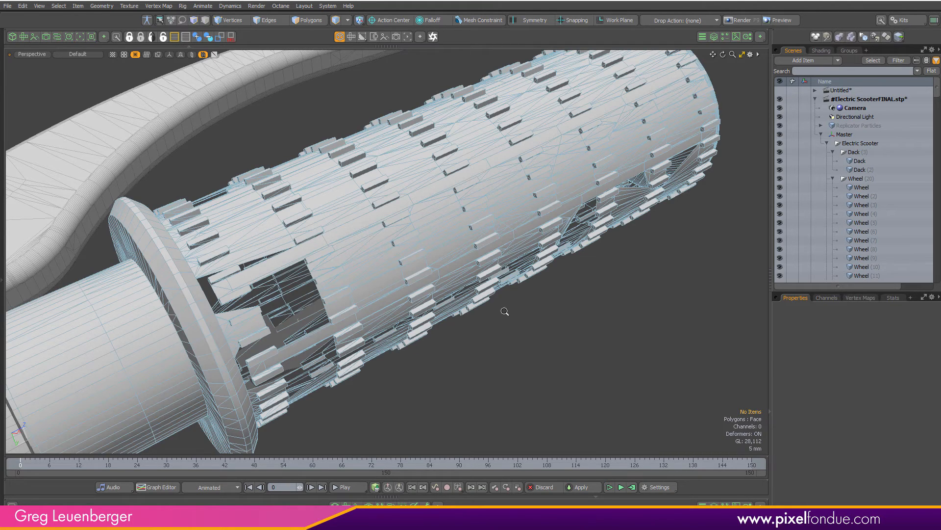
pyautogui.keyDown('ctrl'); pyautogui.keyDown('alt'); pyautogui.moveTo(504, 311); pyautogui.dragTo(449, 339); pyautogui.keyUp('alt'); pyautogui.keyUp('ctrl')
pyautogui.keyDown('alt'); pyautogui.moveTo(450, 380); pyautogui.dragTo(428, 388); pyautogui.keyUp('alt')
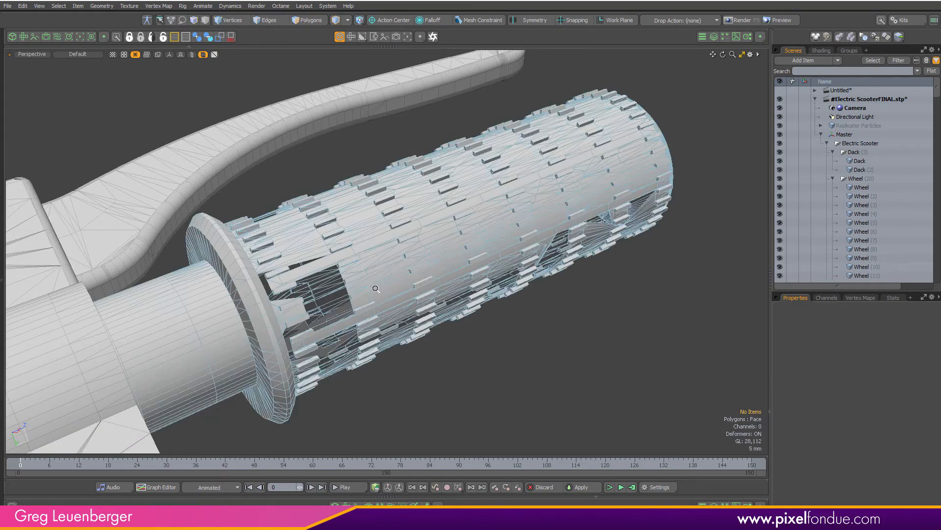
pyautogui.keyDown('ctrl'); pyautogui.keyDown('alt'); pyautogui.moveTo(375, 288); pyautogui.dragTo(401, 290); pyautogui.keyUp('alt'); pyautogui.keyUp('ctrl')
pyautogui.click(401, 289)
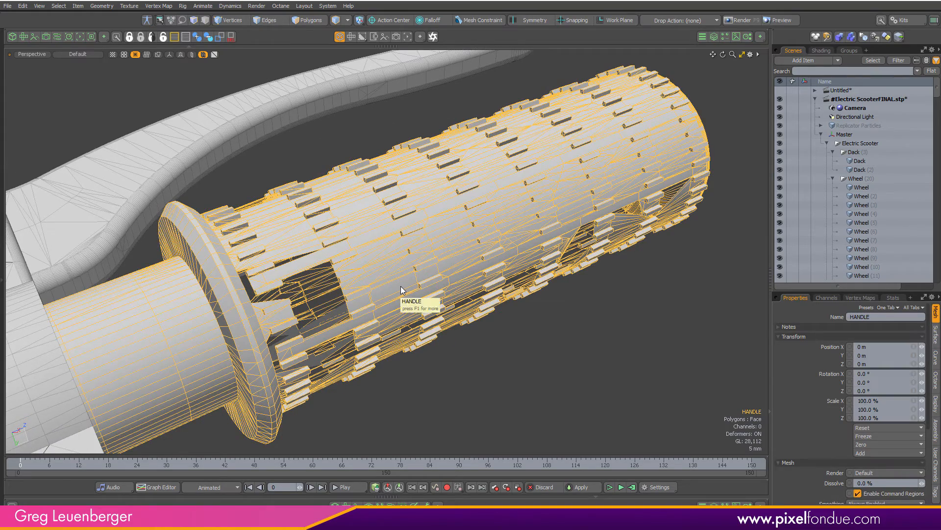
pyautogui.keyDown('alt'); pyautogui.moveTo(554, 402); pyautogui.dragTo(559, 411); pyautogui.keyUp('alt')
pyautogui.click(570, 408)
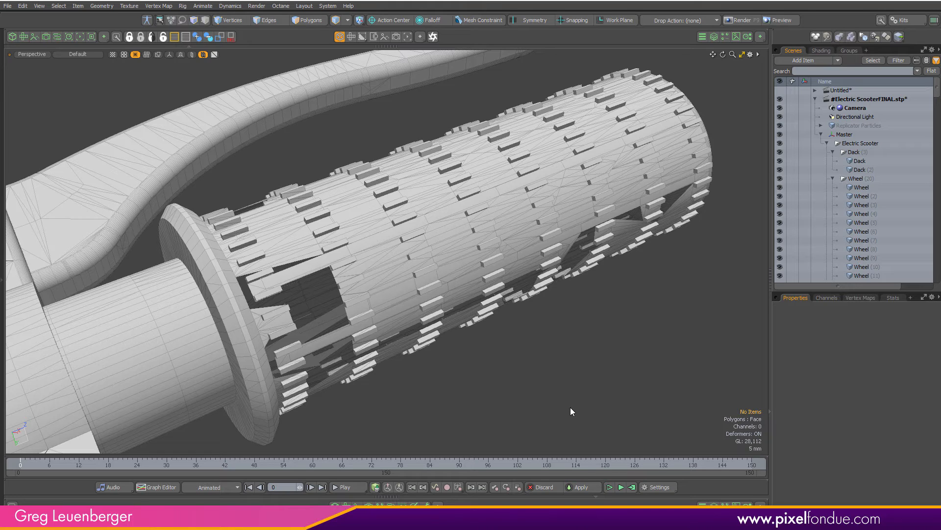
# Zoom in closely to examine the handle grip's geometry in vertex mode
pyautogui.scroll(-2, 465, 265)
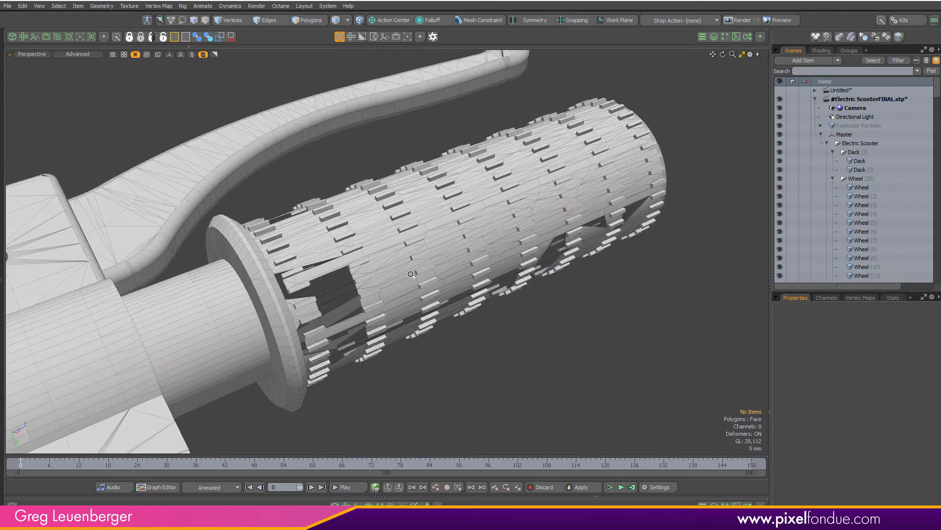
pyautogui.keyDown('alt'); pyautogui.moveTo(461, 270); pyautogui.dragTo(517, 397); pyautogui.keyUp('alt')
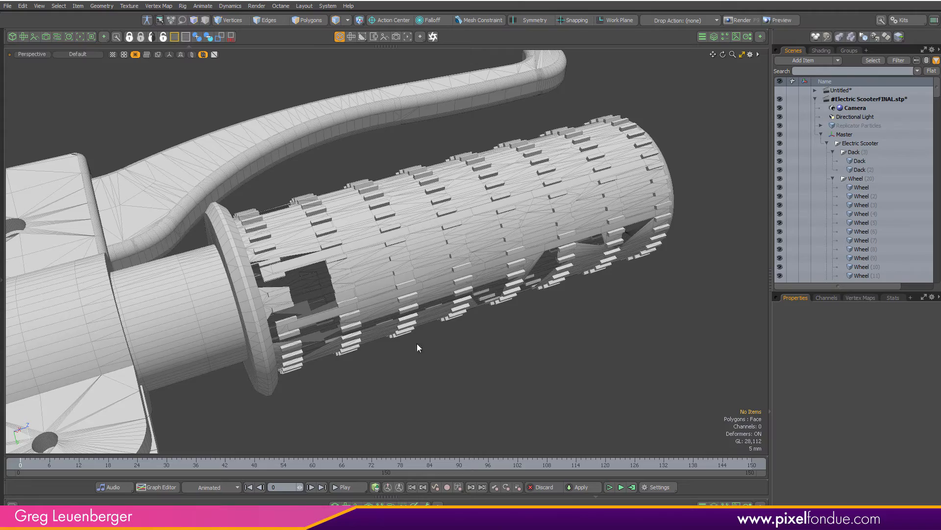
pyautogui.scroll(8, 296, 278)
pyautogui.keyDown('alt'); pyautogui.moveTo(345, 278); pyautogui.dragTo(358, 305); pyautogui.keyUp('alt')
pyautogui.press('1')
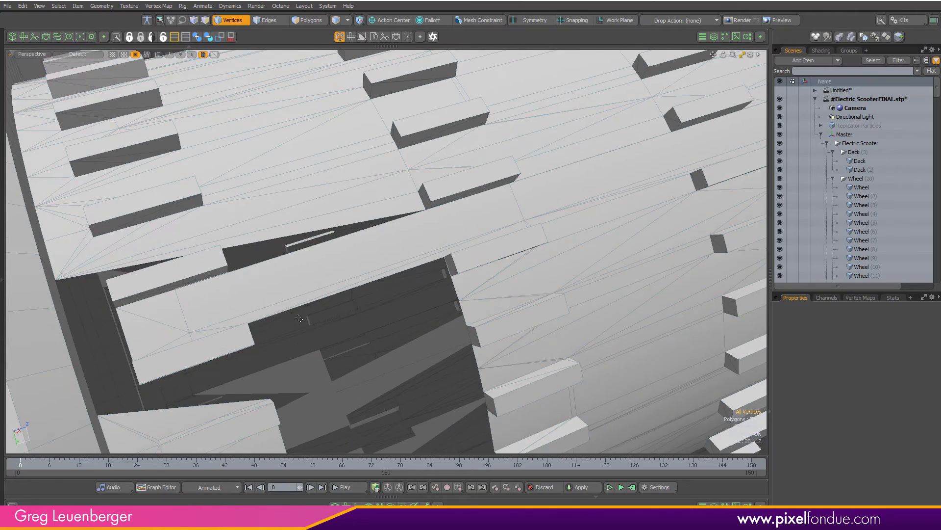
pyautogui.keyDown('alt'); pyautogui.moveTo(284, 238); pyautogui.dragTo(318, 226); pyautogui.keyUp('alt')
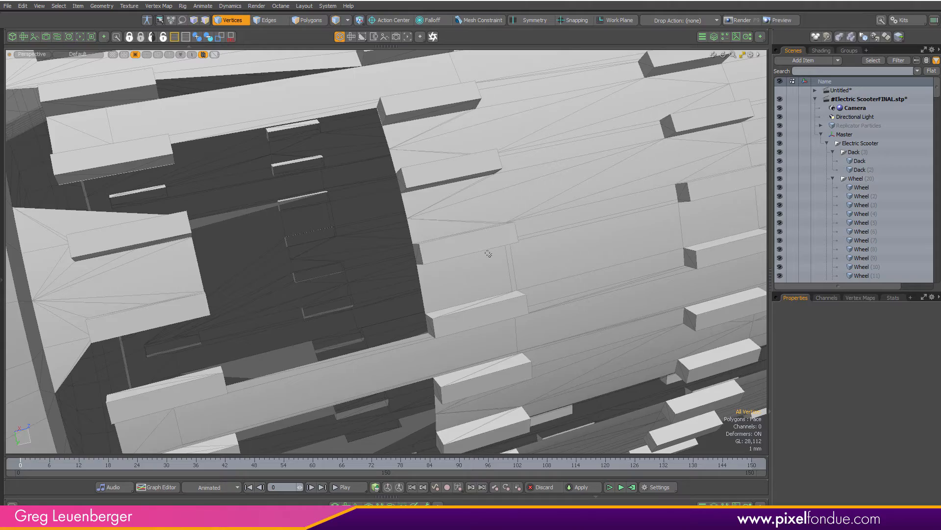
pyautogui.keyDown('ctrl'); pyautogui.keyDown('alt'); pyautogui.moveTo(488, 254); pyautogui.dragTo(363, 240); pyautogui.keyUp('alt'); pyautogui.keyUp('ctrl')
# Isolate the handle grip and orbit around it to examine its geometry
pyautogui.click(193, 55)
pyautogui.keyDown('alt'); pyautogui.moveTo(502, 308); pyautogui.dragTo(539, 216); pyautogui.keyUp('alt')
pyautogui.keyDown('alt'); pyautogui.keyDown('shift'); pyautogui.moveTo(539, 216); pyautogui.dragTo(455, 233); pyautogui.keyUp('shift'); pyautogui.keyUp('alt')
pyautogui.keyDown('shift'); pyautogui.moveTo(639, 131); pyautogui.dragTo(530, 206); pyautogui.keyUp('shift')
pyautogui.click(369, 408)
pyautogui.keyDown('alt'); pyautogui.moveTo(369, 408); pyautogui.dragTo(441, 339); pyautogui.keyUp('alt')
pyautogui.keyDown('ctrl'); pyautogui.keyDown('alt'); pyautogui.moveTo(441, 339); pyautogui.dragTo(412, 304); pyautogui.keyUp('alt'); pyautogui.keyUp('ctrl')
pyautogui.keyDown('alt'); pyautogui.keyDown('shift'); pyautogui.moveTo(412, 304); pyautogui.dragTo(706, 171); pyautogui.keyUp('shift'); pyautogui.keyUp('alt')
pyautogui.keyDown('alt'); pyautogui.moveTo(378, 269); pyautogui.dragTo(220, 267); pyautogui.keyUp('alt')
pyautogui.keyDown('alt'); pyautogui.keyDown('shift'); pyautogui.moveTo(735, 142); pyautogui.dragTo(421, 289); pyautogui.keyUp('shift'); pyautogui.keyUp('alt')
pyautogui.keyDown('alt'); pyautogui.moveTo(422, 289); pyautogui.dragTo(652, 238); pyautogui.keyUp('alt')
pyautogui.keyDown('ctrl'); pyautogui.keyDown('alt'); pyautogui.moveTo(500, 274); pyautogui.dragTo(456, 275); pyautogui.keyUp('alt'); pyautogui.keyUp('ctrl')
pyautogui.keyDown('alt'); pyautogui.keyDown('shift'); pyautogui.moveTo(456, 276); pyautogui.dragTo(474, 342); pyautogui.keyUp('shift'); pyautogui.keyUp('alt')
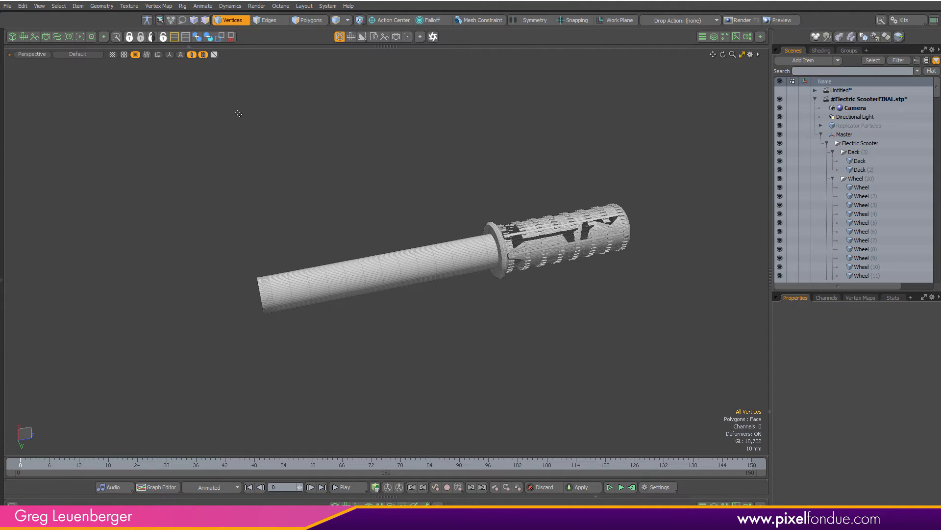
# Show the full scooter again and orbit the view to inspect the whole model
pyautogui.click(191, 54)
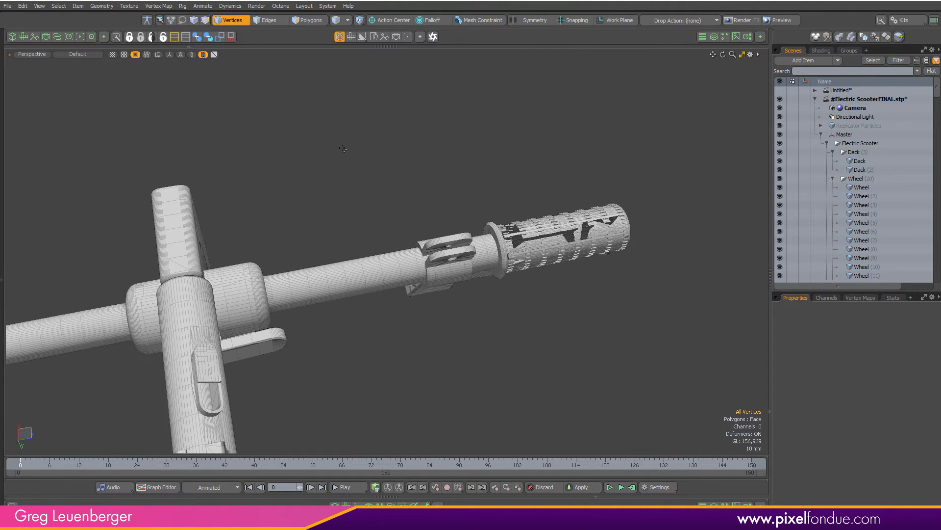
pyautogui.keyDown('ctrl'); pyautogui.keyDown('alt'); pyautogui.moveTo(434, 243); pyautogui.dragTo(373, 294); pyautogui.keyUp('alt'); pyautogui.keyUp('ctrl')
pyautogui.keyDown('ctrl'); pyautogui.keyDown('alt'); pyautogui.moveTo(373, 294); pyautogui.dragTo(417, 294); pyautogui.keyUp('alt'); pyautogui.keyUp('ctrl')
pyautogui.keyDown('alt'); pyautogui.keyDown('shift'); pyautogui.moveTo(417, 294); pyautogui.dragTo(373, 186); pyautogui.keyUp('shift'); pyautogui.keyUp('alt')
pyautogui.keyDown('alt'); pyautogui.moveTo(373, 187); pyautogui.dragTo(578, 176); pyautogui.keyUp('alt')
pyautogui.keyDown('ctrl'); pyautogui.keyDown('alt'); pyautogui.moveTo(578, 176); pyautogui.dragTo(387, 294); pyautogui.keyUp('alt'); pyautogui.keyUp('ctrl')
pyautogui.keyDown('alt'); pyautogui.keyDown('shift'); pyautogui.moveTo(387, 295); pyautogui.dragTo(339, 318); pyautogui.keyUp('shift'); pyautogui.keyUp('alt')
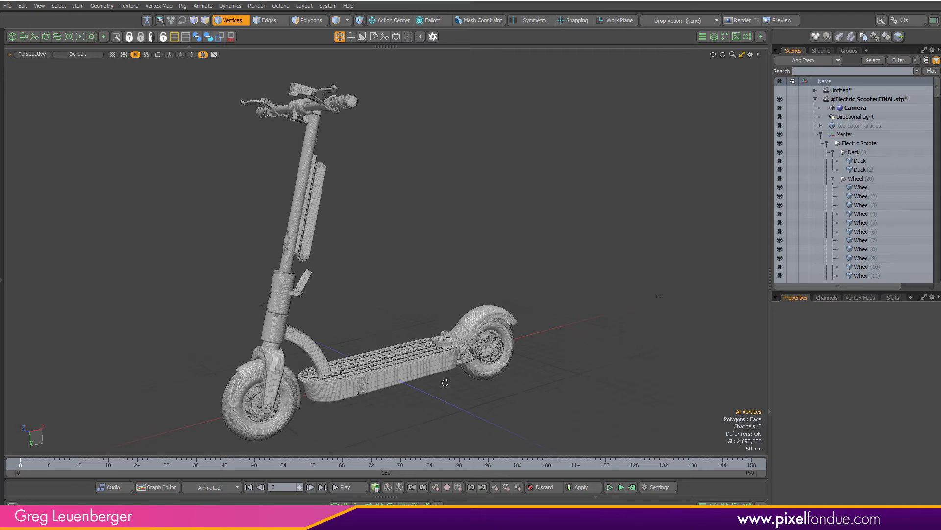
# Select the Master group and try rotating it with the Rotate tool, then drop the tool and deselect
pyautogui.keyDown('alt'); pyautogui.keyDown('shift'); pyautogui.moveTo(385, 339); pyautogui.dragTo(411, 317); pyautogui.keyUp('shift'); pyautogui.keyUp('alt')
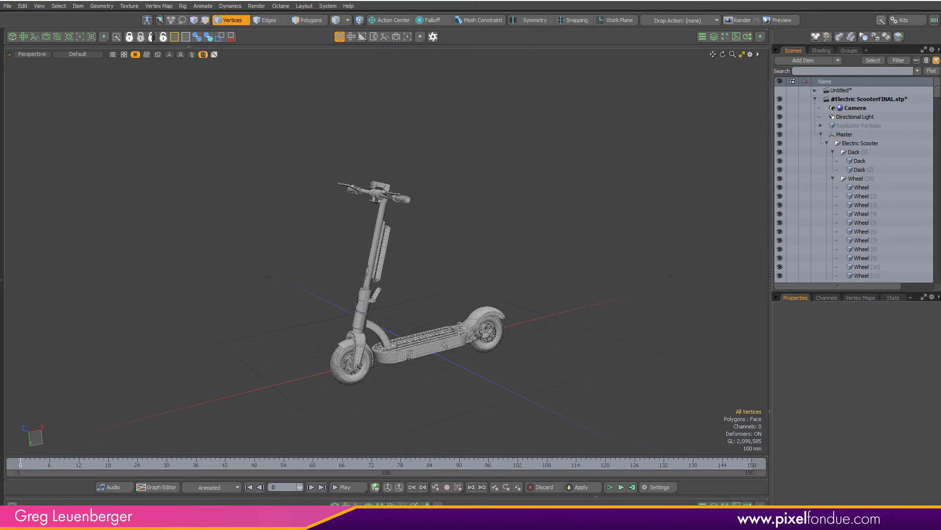
pyautogui.hotkey('ctrl', '6')
pyautogui.click(397, 326)
pyautogui.click(464, 366)
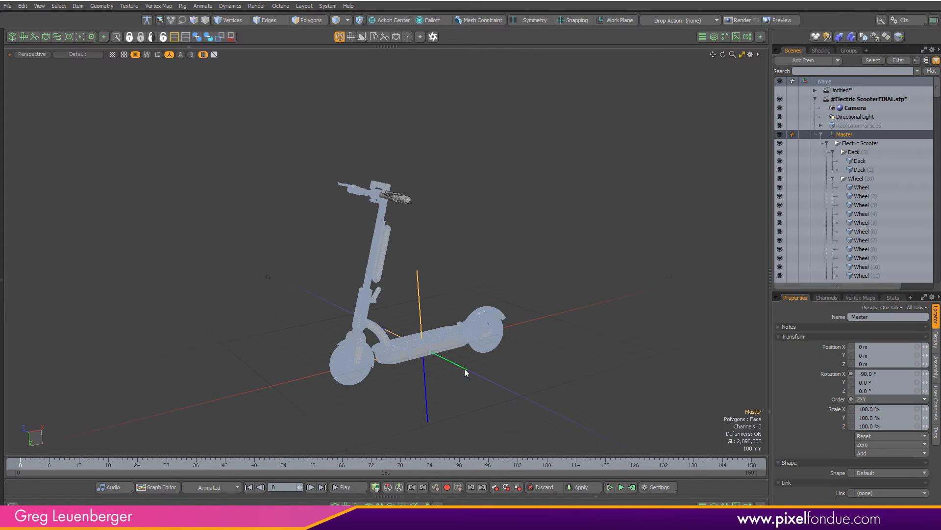
pyautogui.press('e')
pyautogui.moveTo(422, 360); pyautogui.dragTo(471, 376)
pyautogui.moveTo(437, 270); pyautogui.dragTo(398, 379)
pyautogui.press('space')
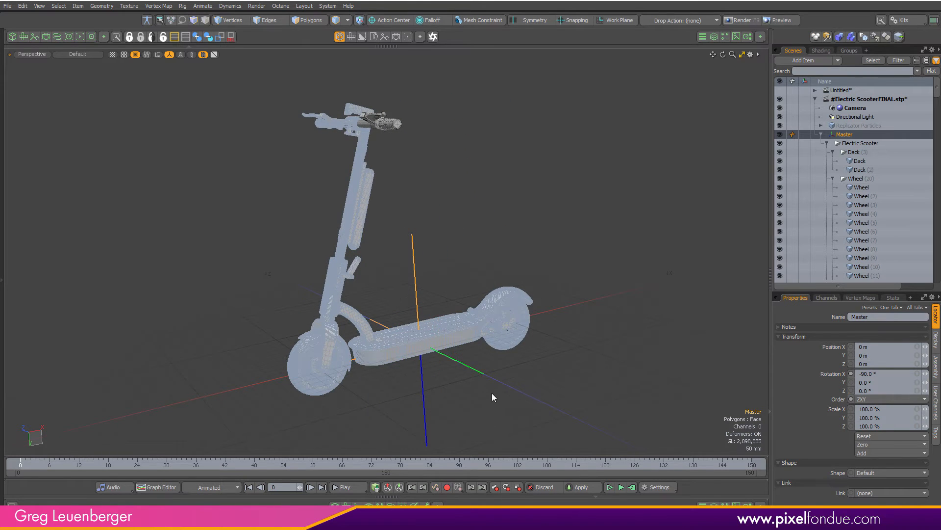
pyautogui.click(542, 379)
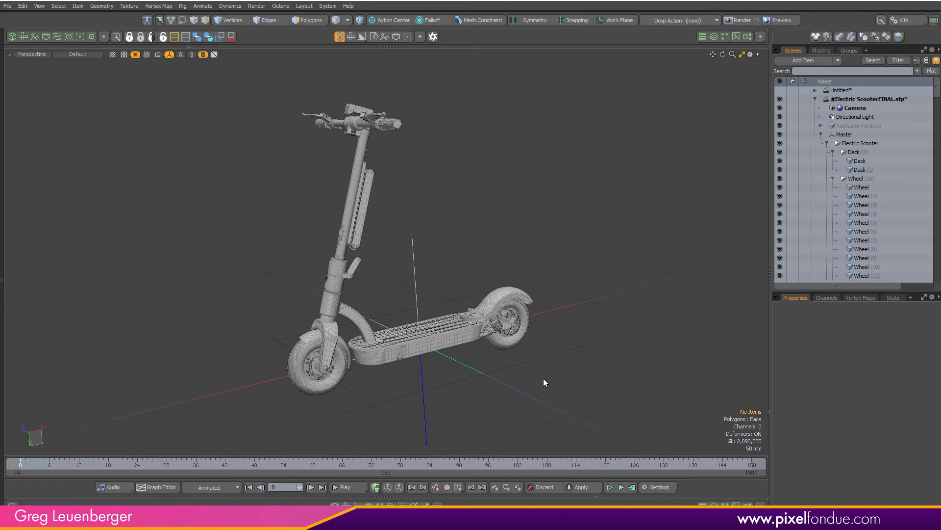
# Select the deck mesh and inspect its statistics and vertex maps
pyautogui.moveTo(413, 265)
pyautogui.keyDown('alt'); pyautogui.mouseDown()
pyautogui.moveTo(168, 253)
pyautogui.moveTo(421, 206)
pyautogui.moveTo(363, 219)
pyautogui.mouseUp(); pyautogui.keyUp('alt')
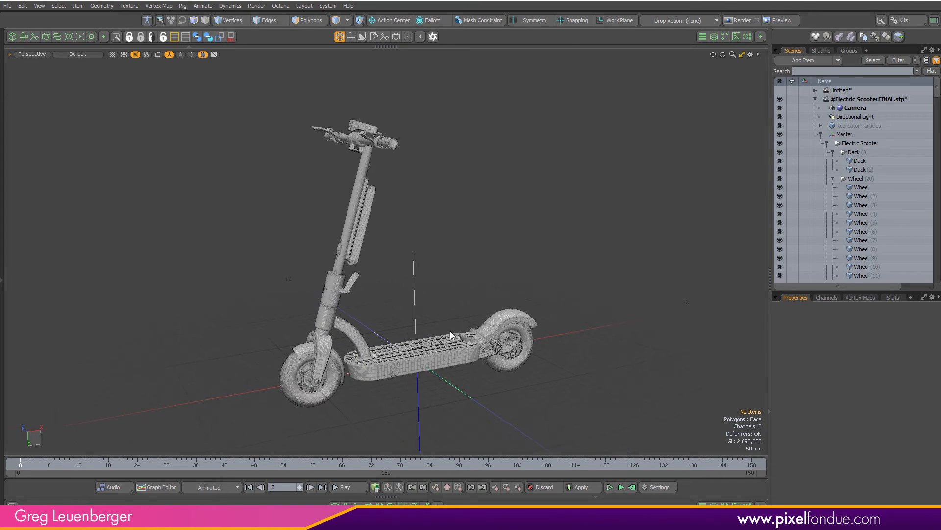
pyautogui.click(430, 362)
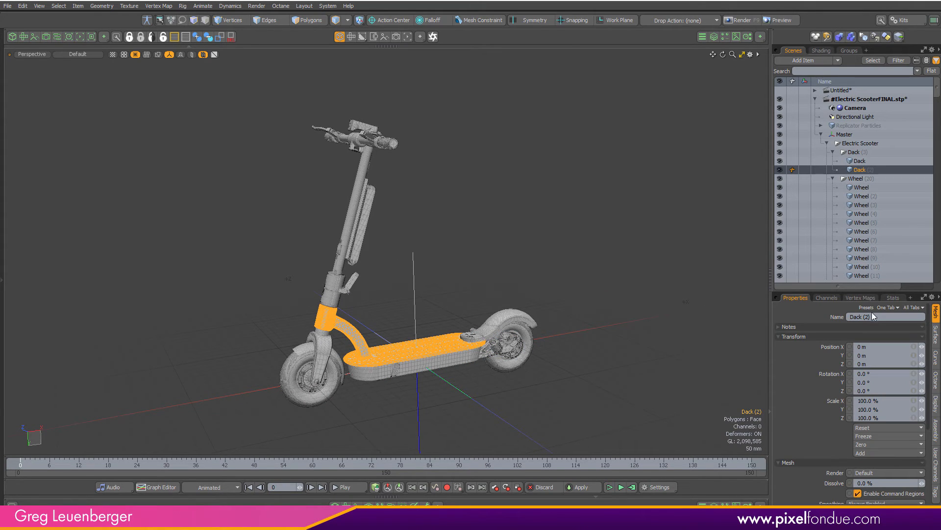
pyautogui.click(893, 297)
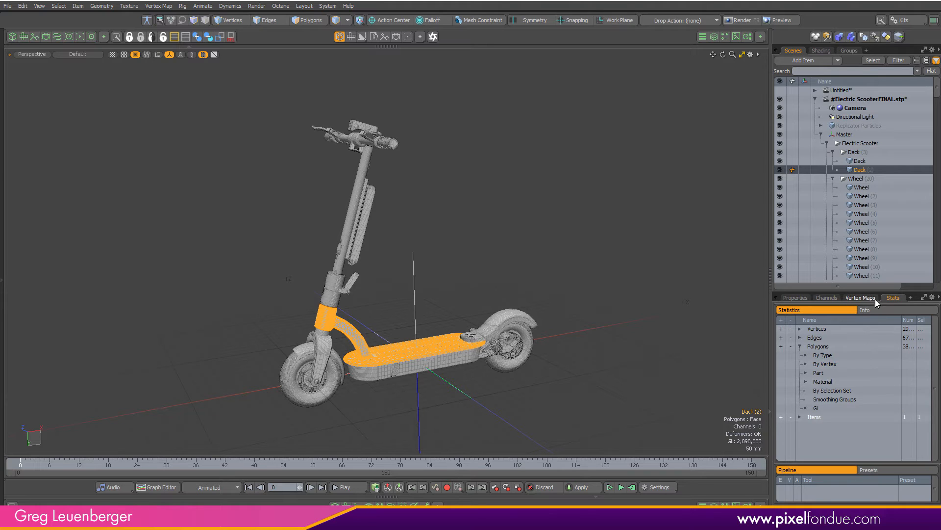
pyautogui.click(853, 298)
pyautogui.click(782, 352)
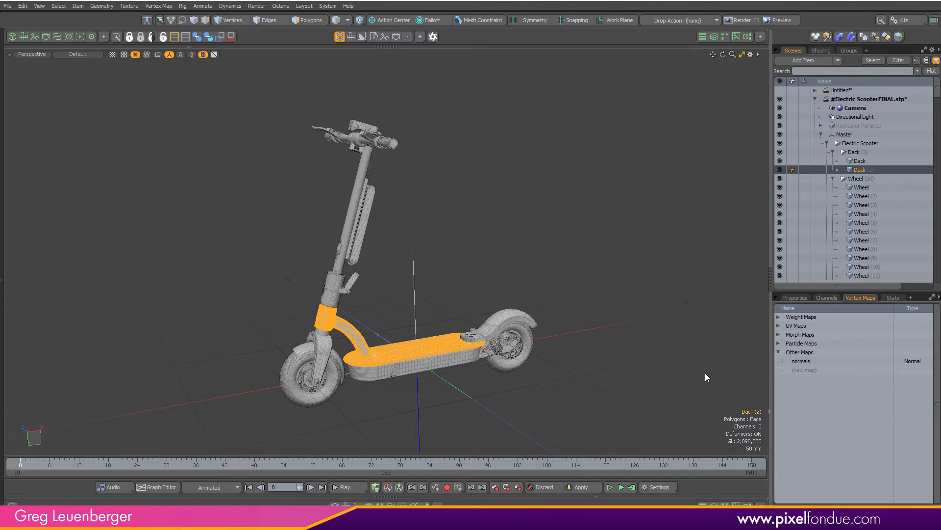
pyautogui.click(598, 399)
# Open the Octane render viewport beside the render camera view and frame the camera on the front wheel
pyautogui.keyDown('alt'); pyautogui.keyDown('shift'); pyautogui.moveTo(445, 213); pyautogui.dragTo(457, 214); pyautogui.keyUp('shift'); pyautogui.keyUp('alt')
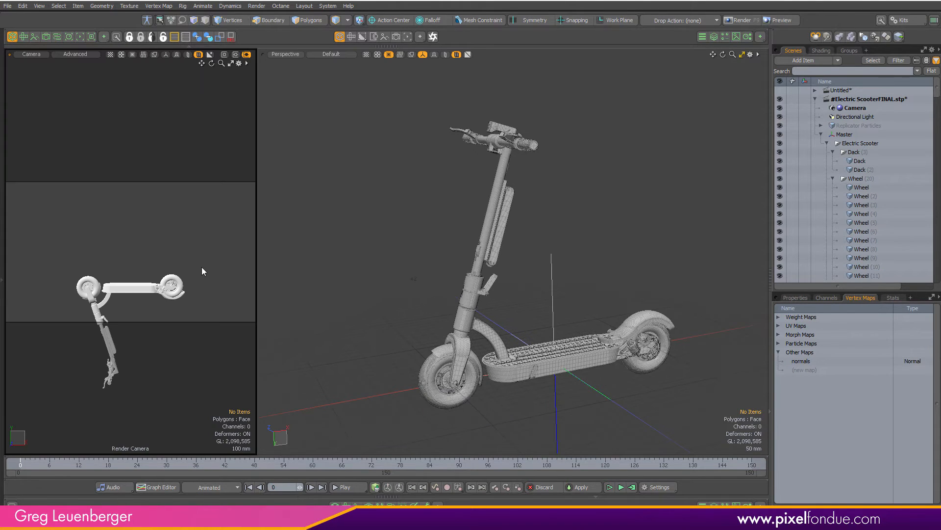
pyautogui.hotkey('ctrl', 'space')
pyautogui.click(158, 214)
pyautogui.keyDown('alt'); pyautogui.moveTo(149, 273); pyautogui.dragTo(151, 203); pyautogui.keyUp('alt')
pyautogui.keyDown('alt'); pyautogui.keyDown('shift'); pyautogui.moveTo(151, 203); pyautogui.dragTo(164, 249); pyautogui.keyUp('shift'); pyautogui.keyUp('alt')
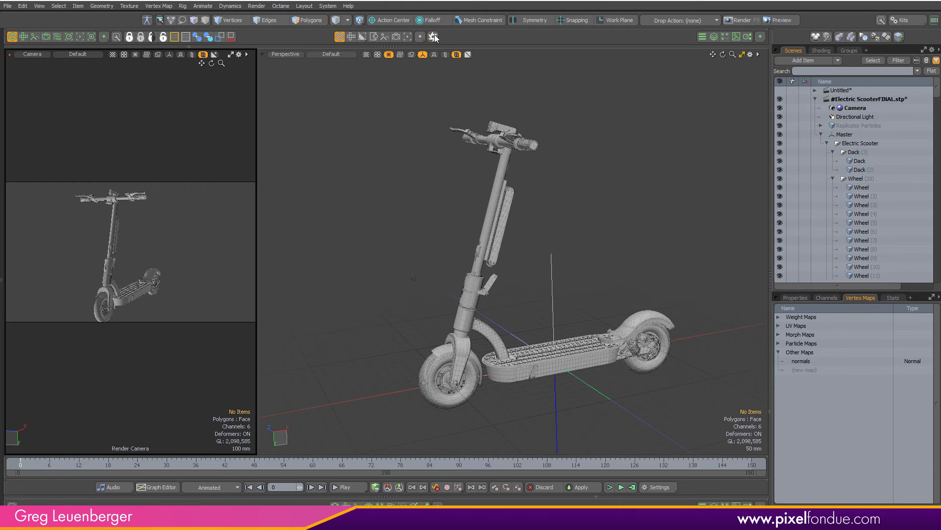
pyautogui.click(433, 37)
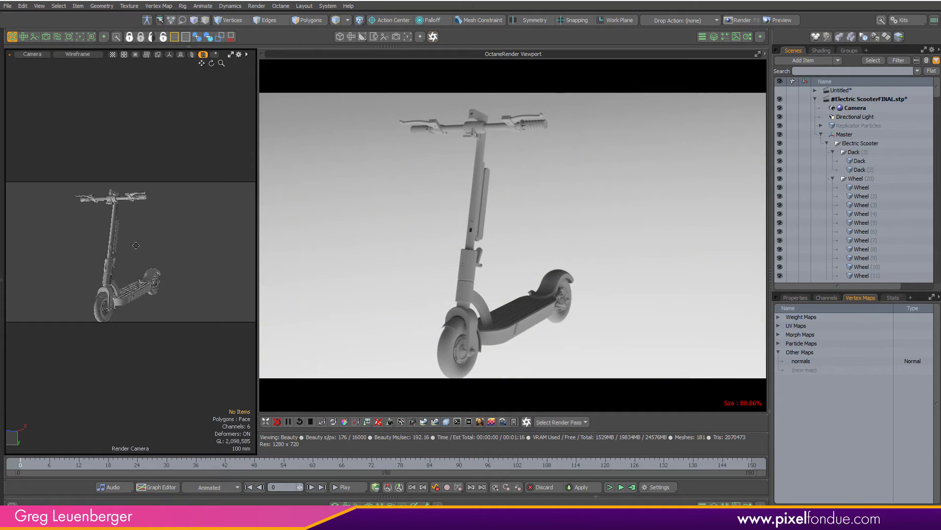
pyautogui.keyDown('alt'); pyautogui.keyDown('shift'); pyautogui.moveTo(136, 245); pyautogui.dragTo(165, 157); pyautogui.keyUp('shift'); pyautogui.keyUp('alt')
pyautogui.moveTo(137, 267)
pyautogui.keyDown('ctrl'); pyautogui.keyDown('alt'); pyautogui.mouseDown()
pyautogui.moveTo(179, 267)
pyautogui.moveTo(130, 260)
pyautogui.mouseUp(); pyautogui.keyUp('alt'); pyautogui.keyUp('ctrl')
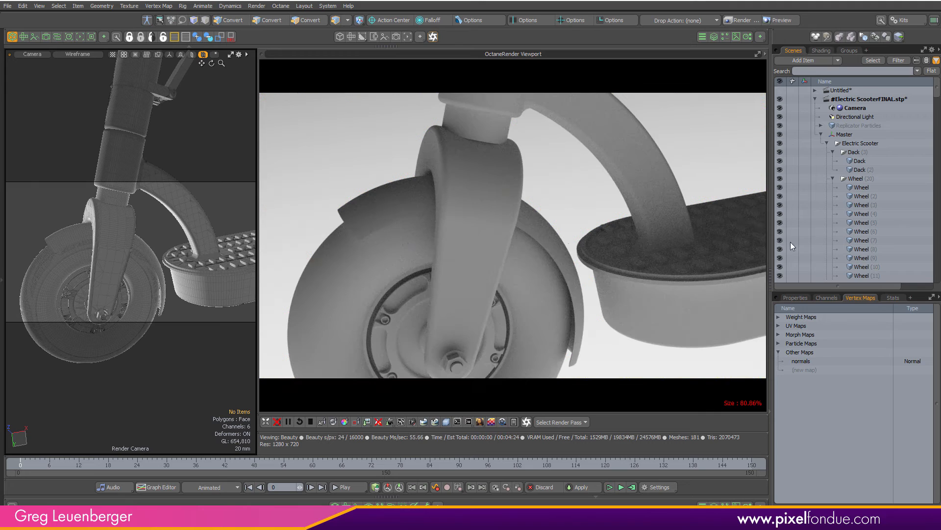
# Set the Environment Material's environment type to 2 Color Gradient in the shader tree
pyautogui.moveTo(937, 93); pyautogui.dragTo(937, 279)
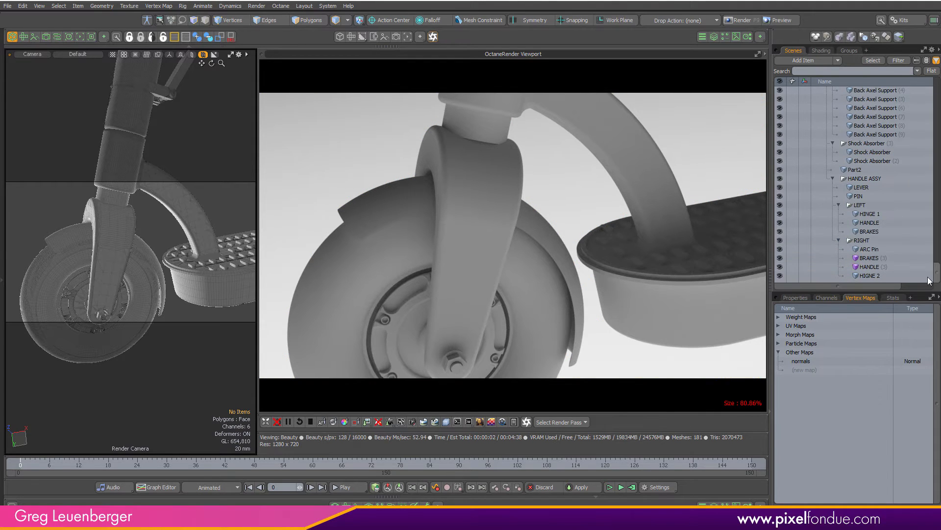
pyautogui.click(824, 51)
pyautogui.click(790, 179)
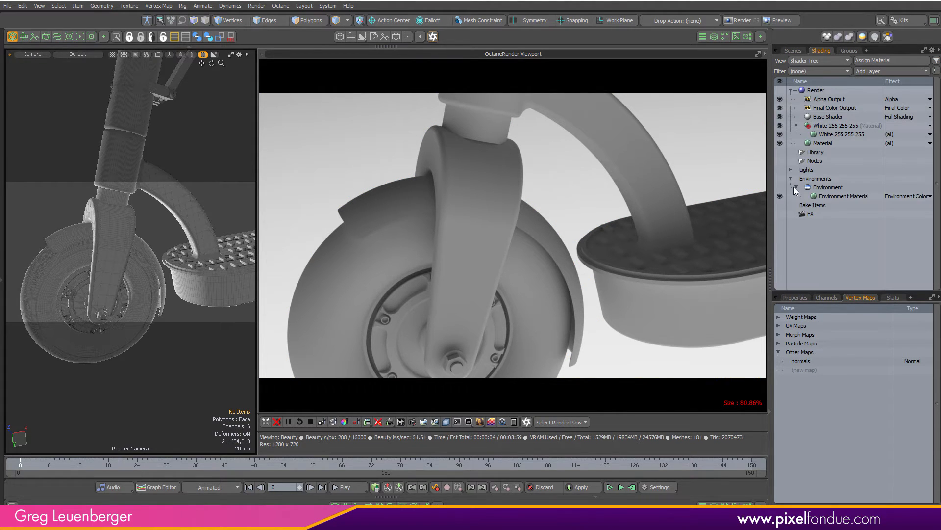
pyautogui.click(826, 195)
pyautogui.click(799, 298)
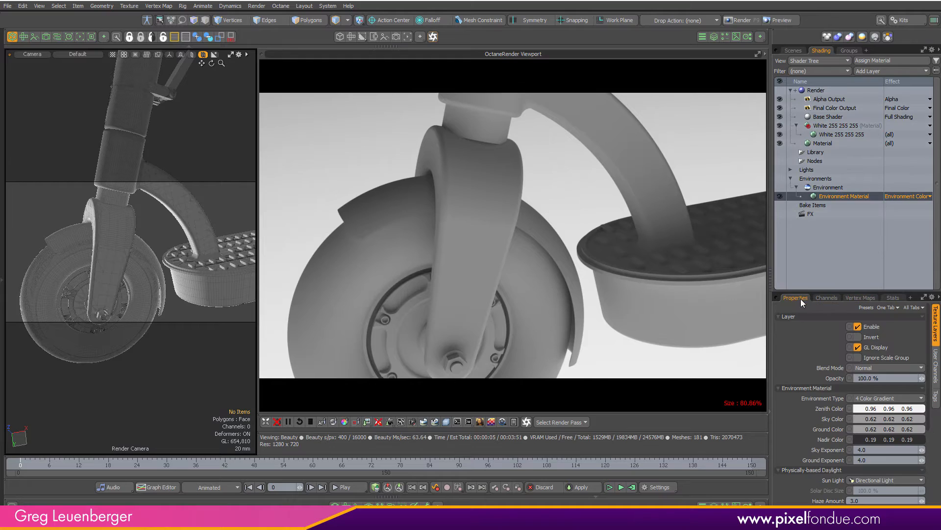
pyautogui.click(873, 398)
pyautogui.click(865, 392)
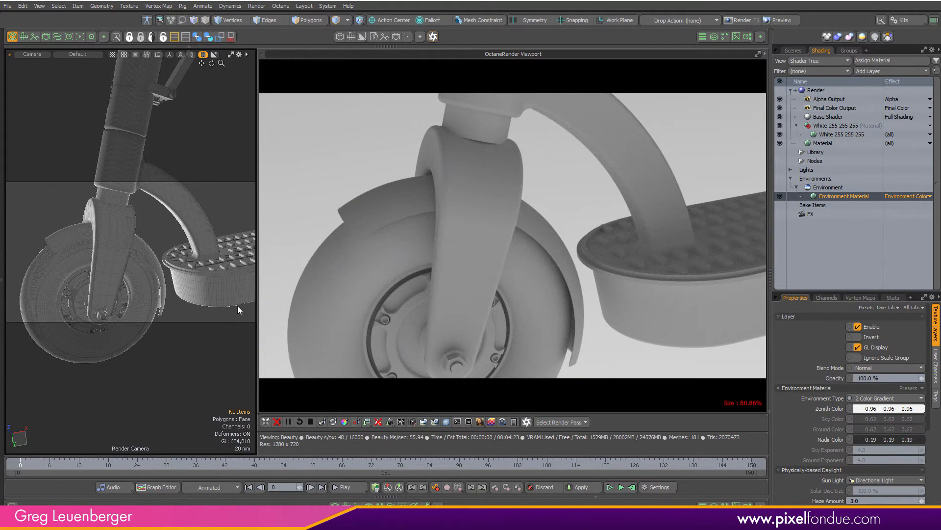
# Orbit and zoom the render camera around the deck and rear suspension to inspect the Octane render
pyautogui.keyDown('alt'); pyautogui.moveTo(153, 263); pyautogui.dragTo(230, 251); pyautogui.keyUp('alt')
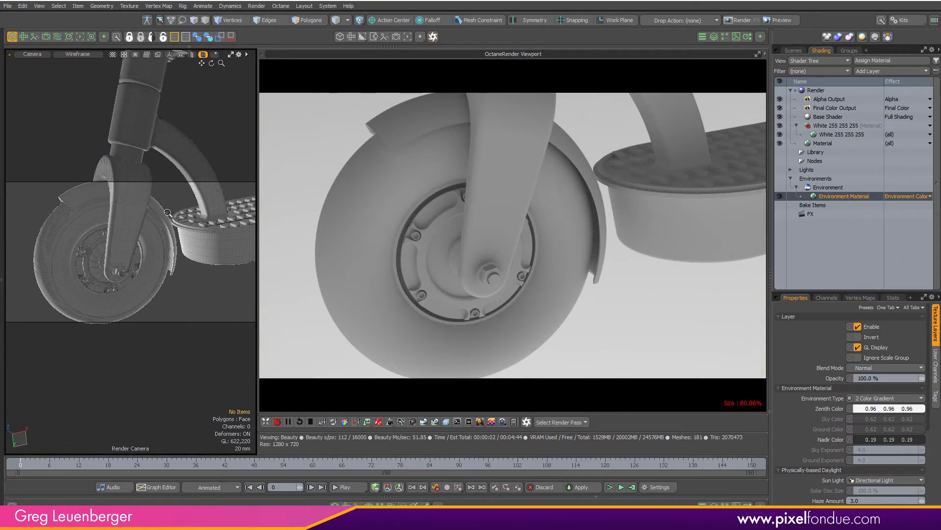
pyautogui.keyDown('alt'); pyautogui.moveTo(125, 203); pyautogui.dragTo(177, 258); pyautogui.keyUp('alt')
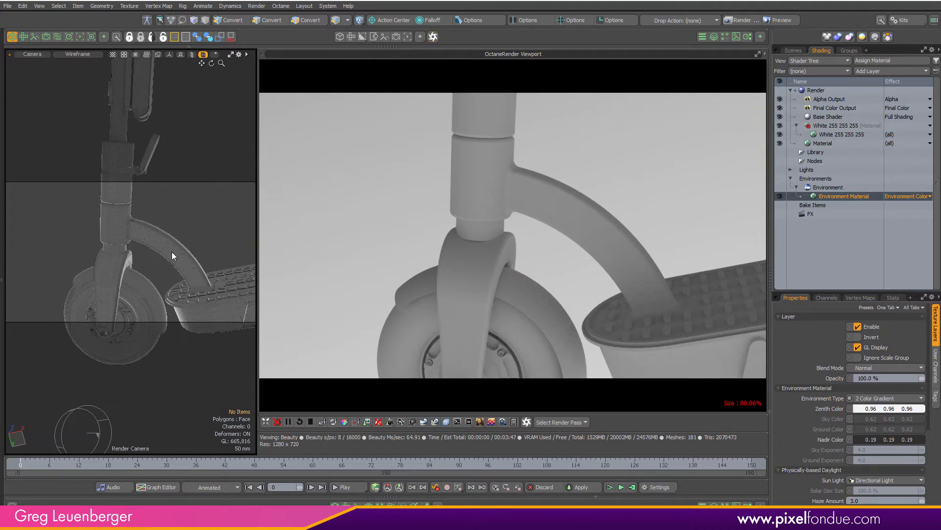
pyautogui.click(176, 261)
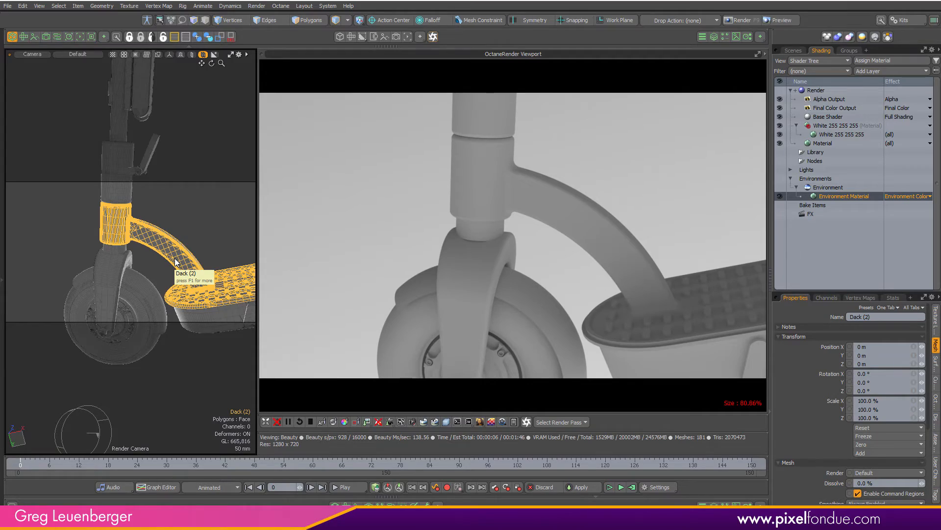
pyautogui.scroll(-4, 191, 240)
pyautogui.keyDown('alt'); pyautogui.keyDown('shift'); pyautogui.moveTo(208, 236); pyautogui.dragTo(54, 239); pyautogui.keyUp('shift'); pyautogui.keyUp('alt')
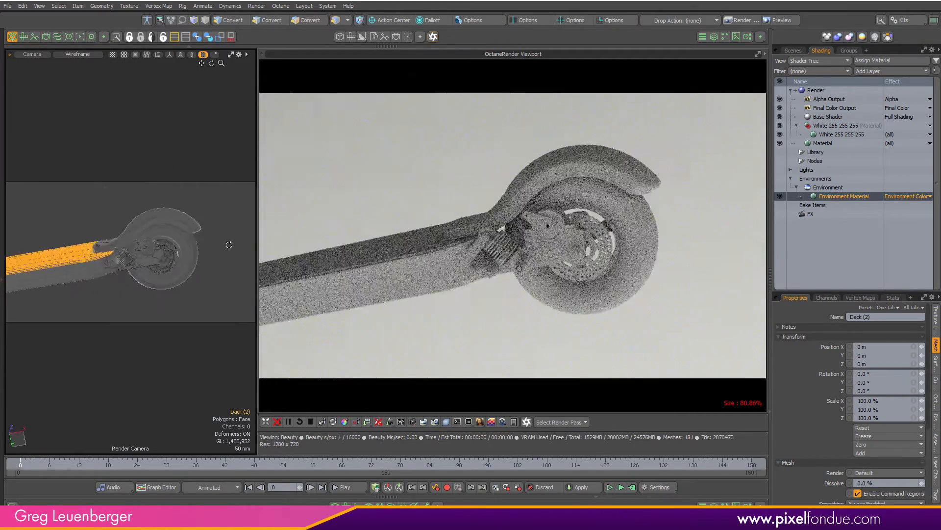
pyautogui.keyDown('alt'); pyautogui.moveTo(228, 244); pyautogui.dragTo(214, 278); pyautogui.keyUp('alt')
pyautogui.click(113, 240)
pyautogui.scroll(8, 113, 240)
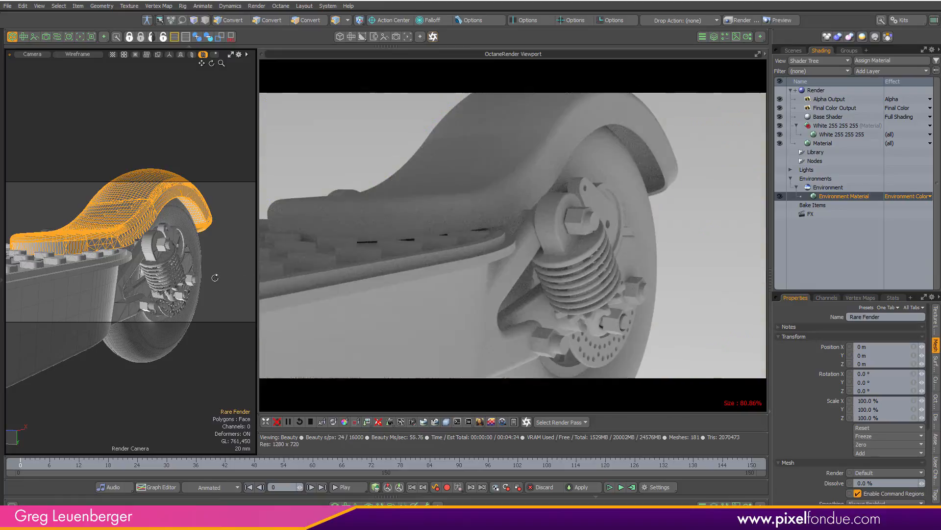
pyautogui.scroll(8, 180, 259)
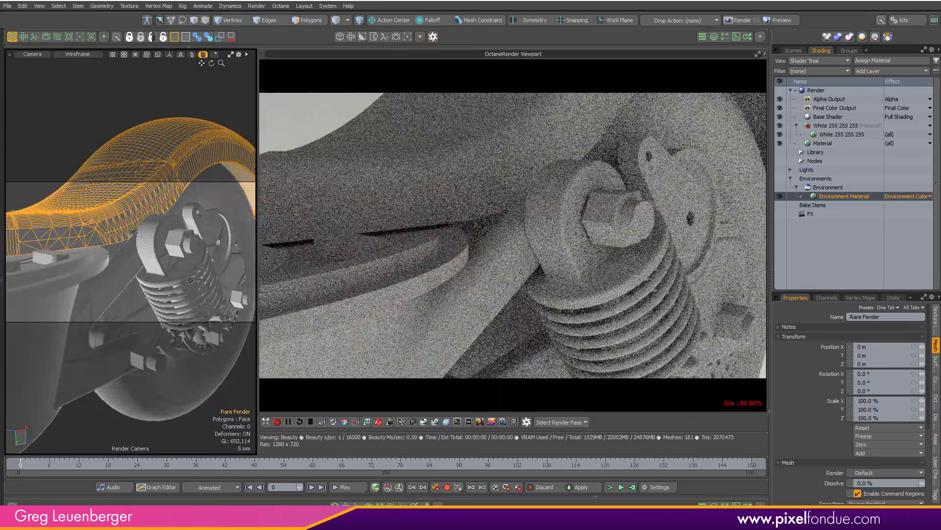
pyautogui.scroll(-10, 180, 260)
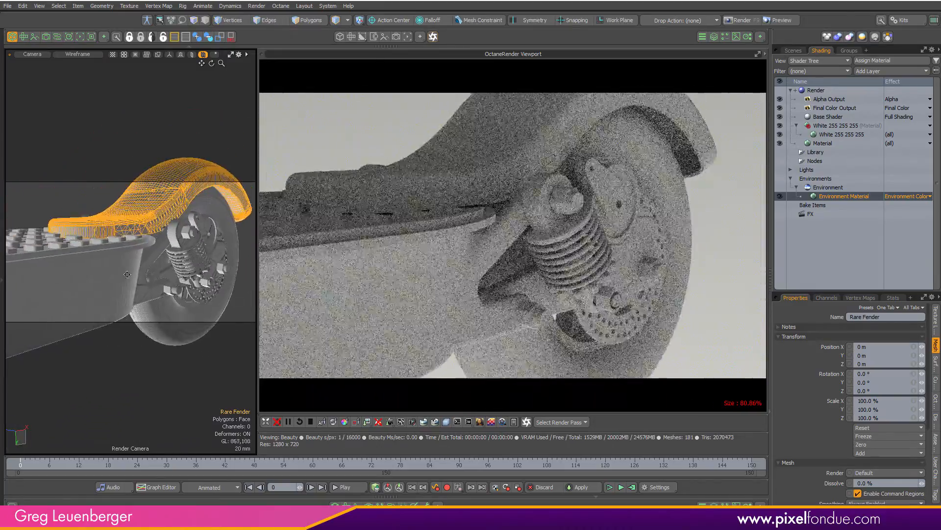
pyautogui.scroll(4, 134, 264)
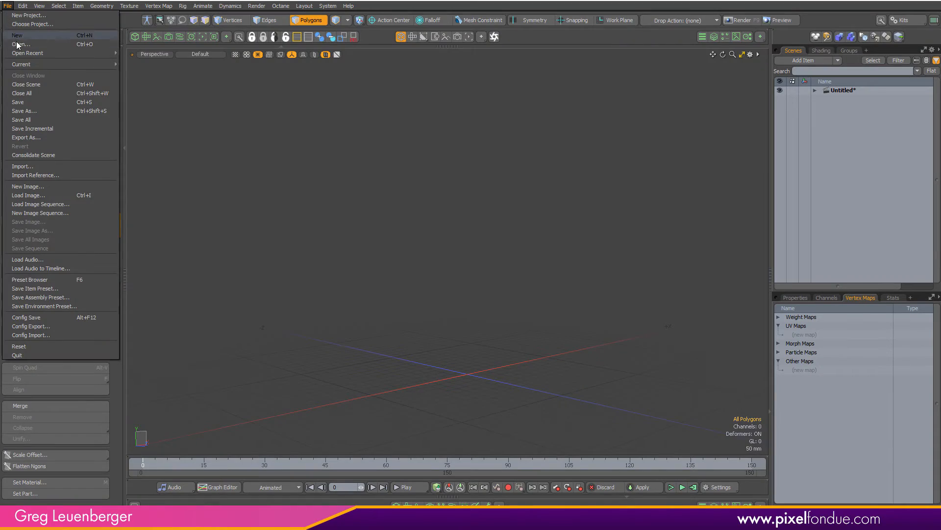
# Open #Electric ScooterFINAL.stp with Output Item set to CAD Item and Duplicates set to Copy
pyautogui.click(23, 31)
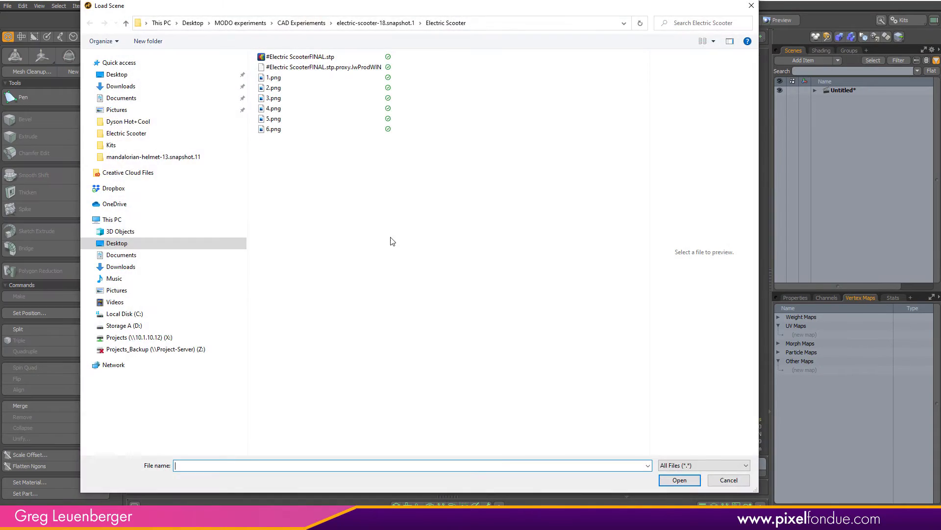
pyautogui.click(275, 57)
pyautogui.click(694, 483)
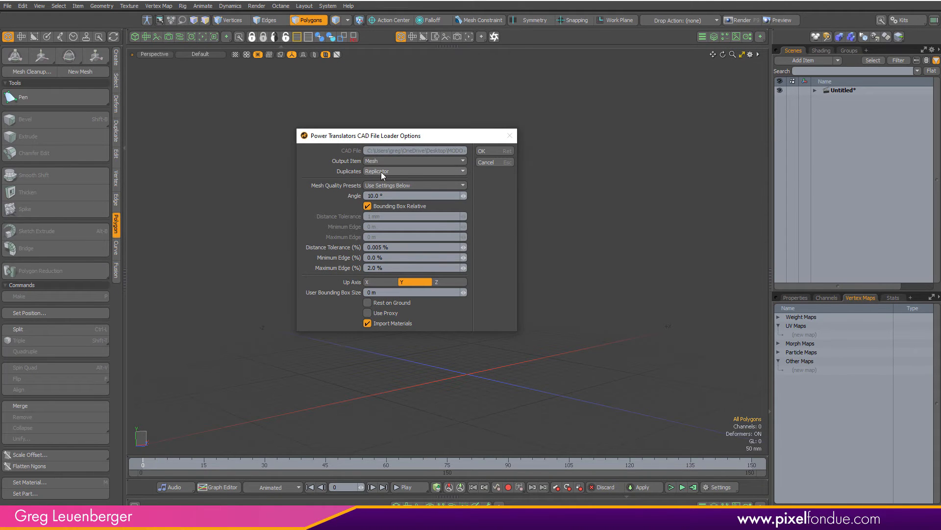
pyautogui.click(382, 170)
pyautogui.click(388, 165)
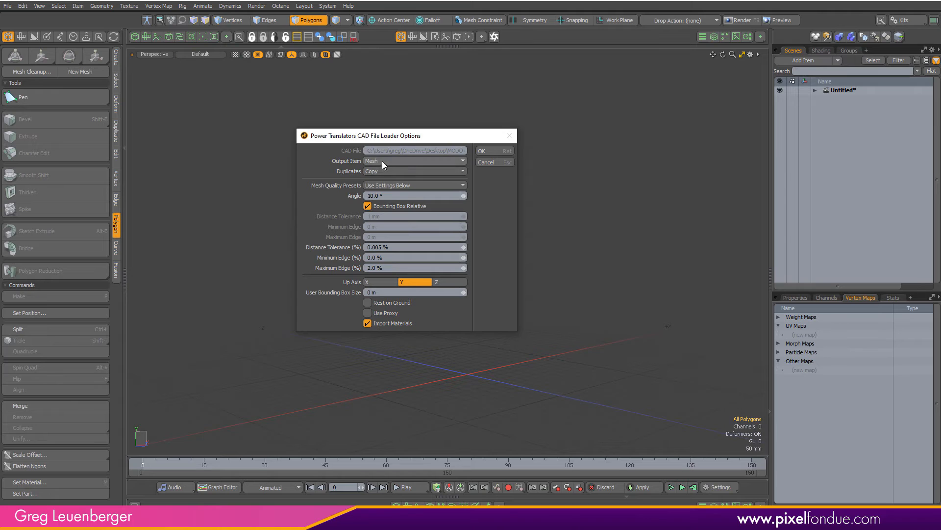
pyautogui.click(381, 161)
pyautogui.click(392, 170)
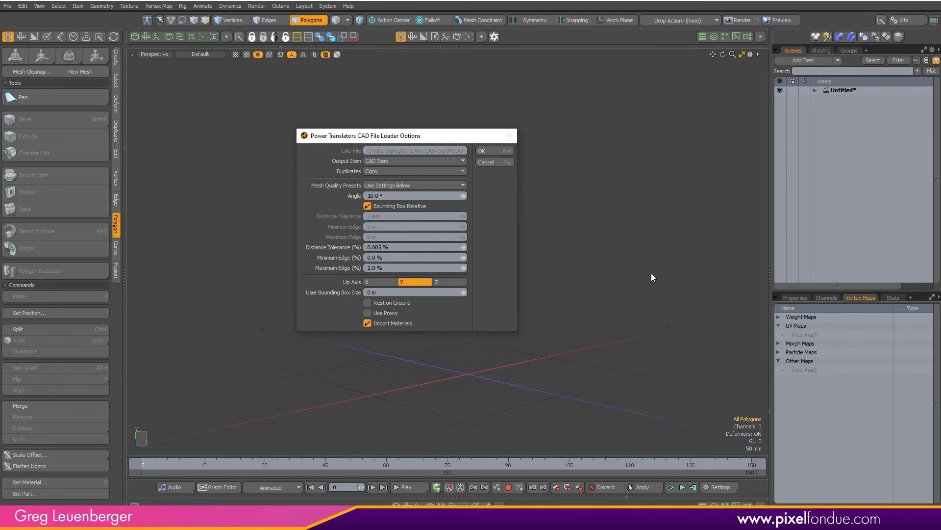
pyautogui.click(492, 150)
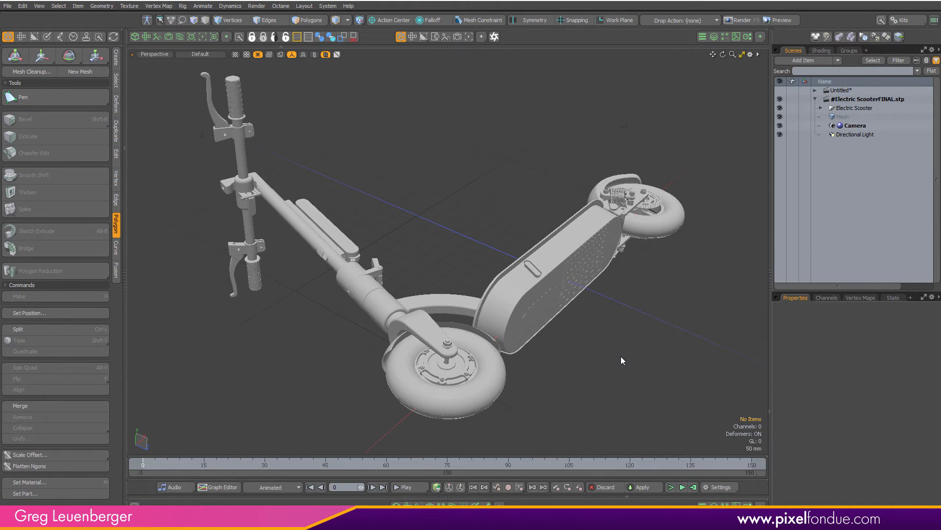
# Select the deck CAD item and switch its Draw Mode to Poly
pyautogui.click(821, 107)
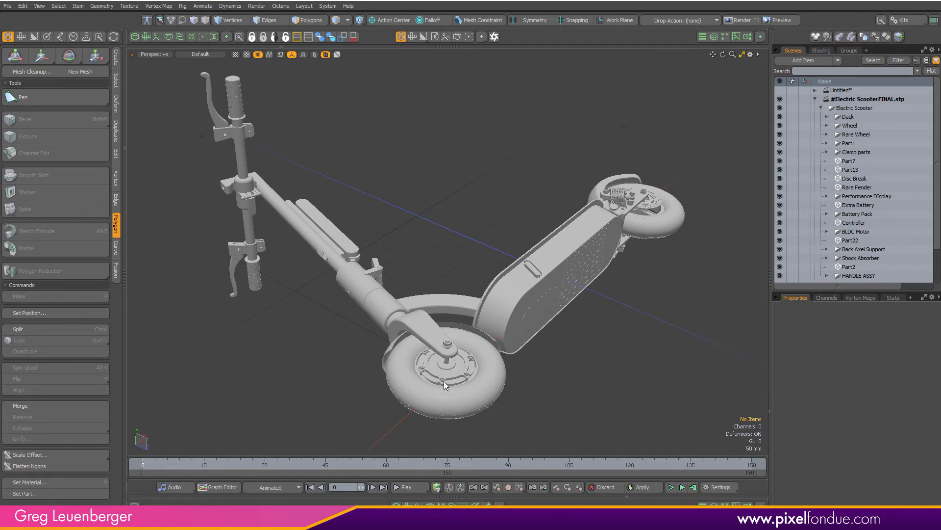
pyautogui.click(387, 315)
pyautogui.keyDown('ctrl'); pyautogui.keyDown('alt'); pyautogui.moveTo(401, 302); pyautogui.dragTo(299, 291); pyautogui.keyUp('alt'); pyautogui.keyUp('ctrl')
pyautogui.keyDown('ctrl'); pyautogui.keyDown('alt'); pyautogui.moveTo(299, 291); pyautogui.dragTo(396, 285); pyautogui.keyUp('alt'); pyautogui.keyUp('ctrl')
pyautogui.keyDown('ctrl'); pyautogui.keyDown('alt'); pyautogui.moveTo(403, 288); pyautogui.dragTo(432, 277); pyautogui.keyUp('alt'); pyautogui.keyUp('ctrl')
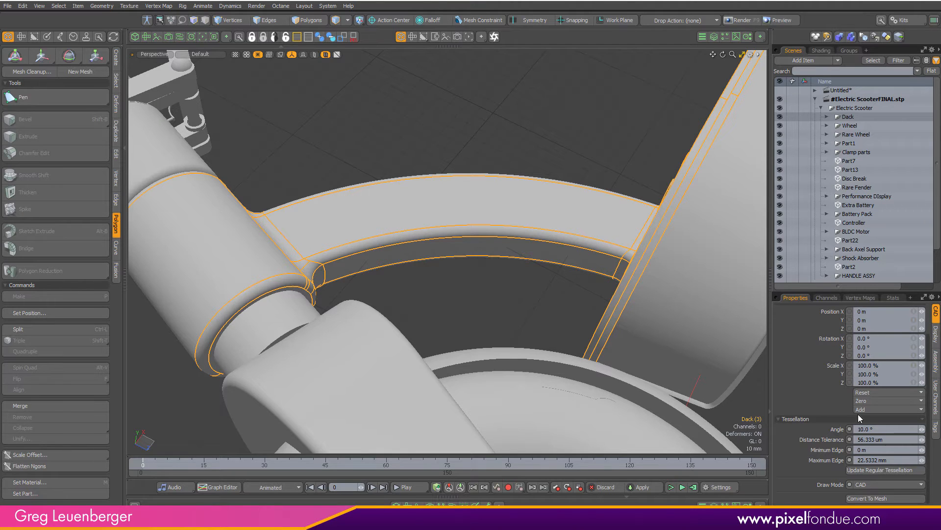
pyautogui.click(871, 486)
pyautogui.click(871, 491)
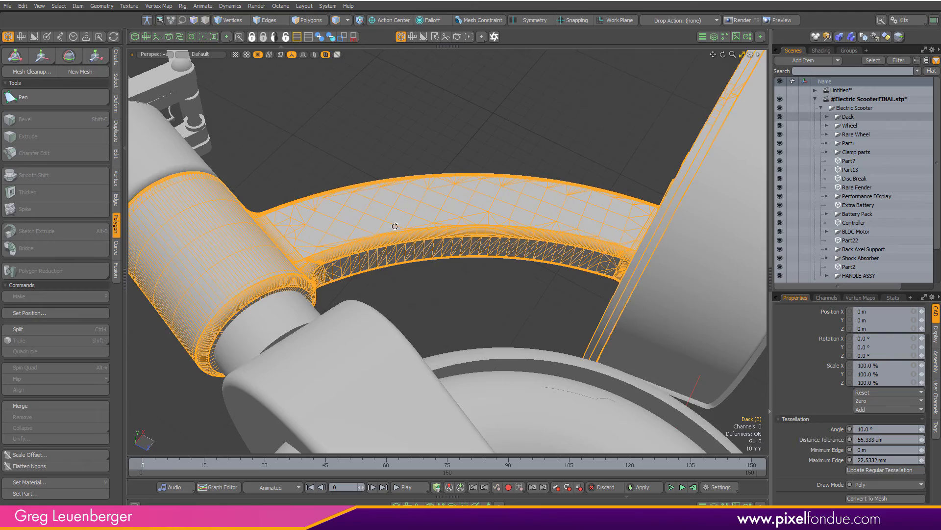
# Deselect, collapse the Electric Scooter hierarchy and add a new locator to the scene
pyautogui.moveTo(394, 224)
pyautogui.keyDown('alt'); pyautogui.mouseDown()
pyautogui.moveTo(556, 218)
pyautogui.moveTo(413, 237)
pyautogui.moveTo(431, 229)
pyautogui.mouseUp(); pyautogui.keyUp('alt')
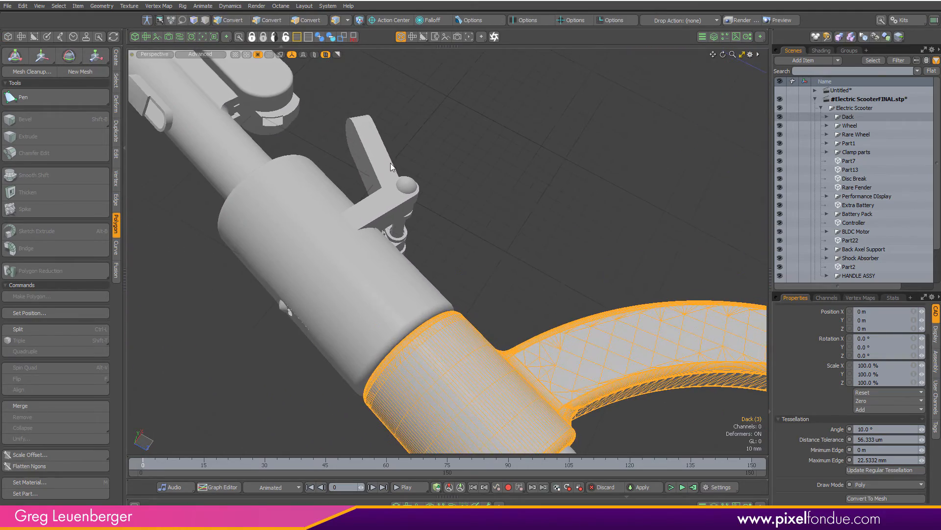
pyautogui.click(401, 172)
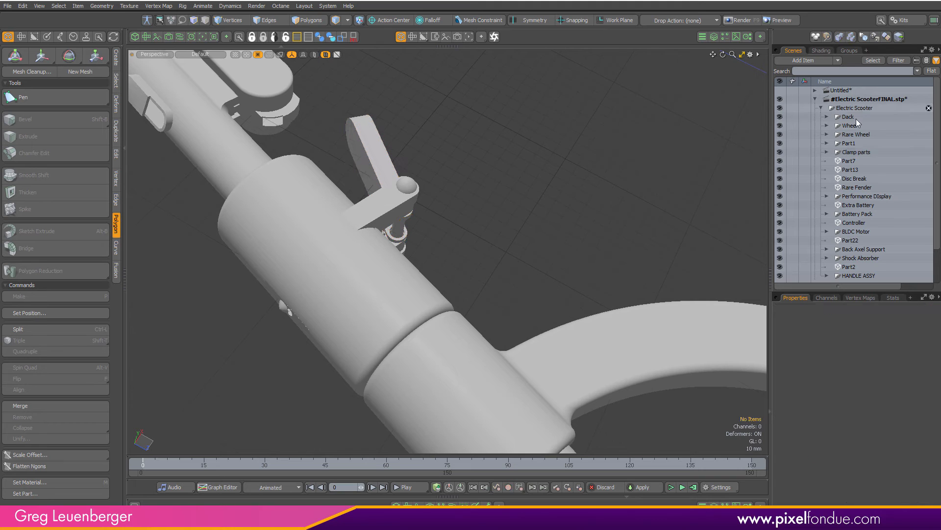
pyautogui.click(820, 108)
pyautogui.hotkey('shift', 'n')
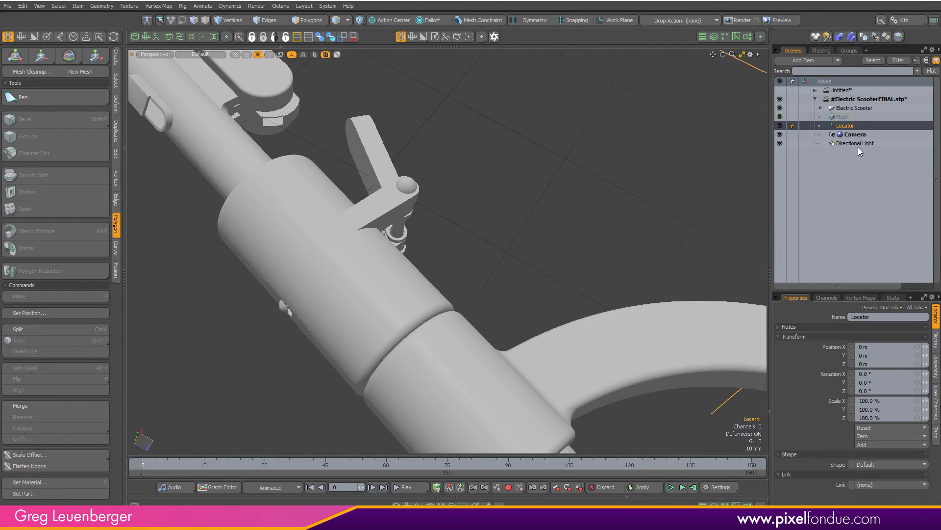
# Parent the Electric Scooter under the new locator and set the locator's Rotation X to 90°
pyautogui.moveTo(852, 124); pyautogui.dragTo(860, 107)
pyautogui.click(844, 108)
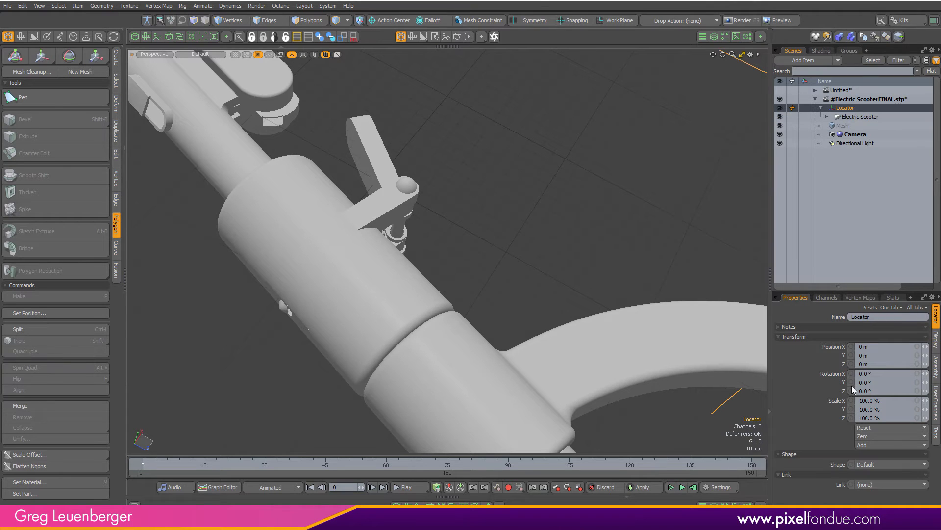
pyautogui.click(876, 381)
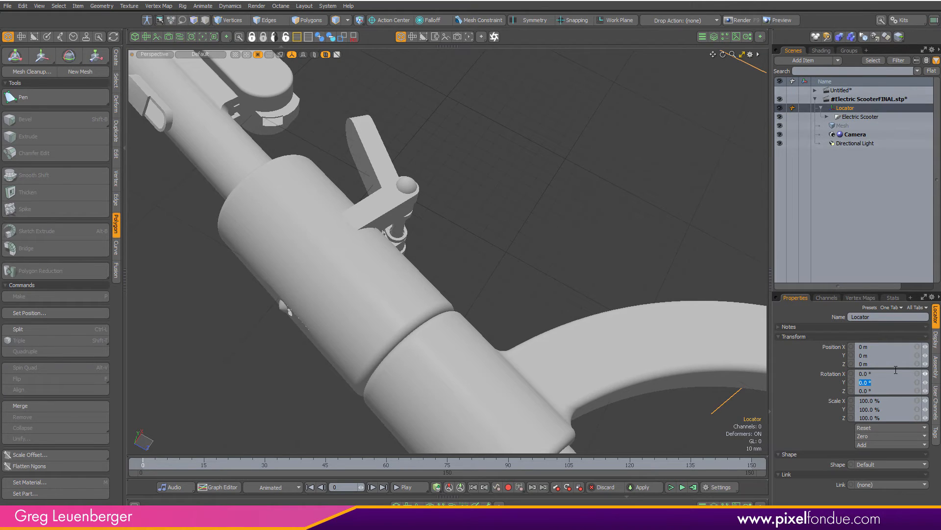
pyautogui.click(876, 376)
pyautogui.write('90')
pyautogui.press('Return')
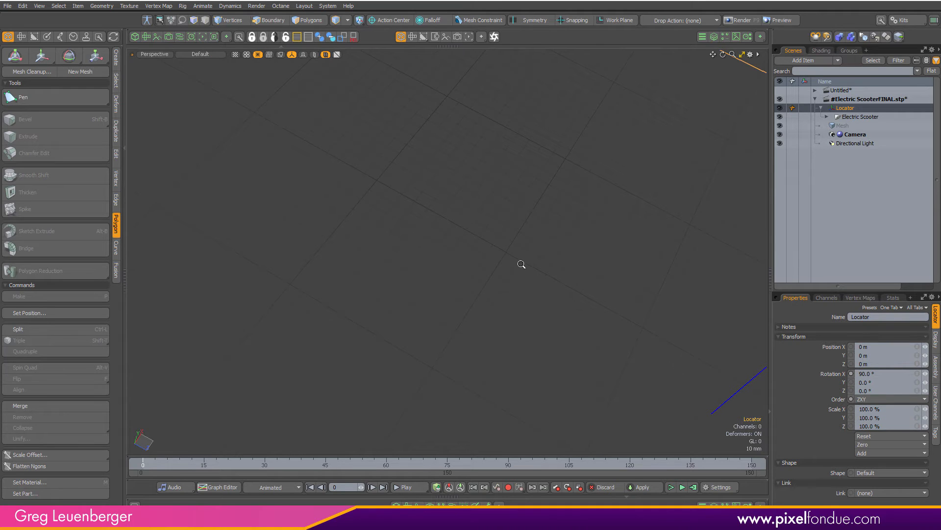
# Isolate the folding lever part near the stem and switch its Draw Mode to Poly
pyautogui.keyDown('ctrl'); pyautogui.keyDown('alt'); pyautogui.moveTo(522, 264); pyautogui.dragTo(454, 274); pyautogui.keyUp('alt'); pyautogui.keyUp('ctrl')
pyautogui.keyDown('alt'); pyautogui.moveTo(435, 241); pyautogui.dragTo(551, 240); pyautogui.keyUp('alt')
pyautogui.scroll(5, 477, 239)
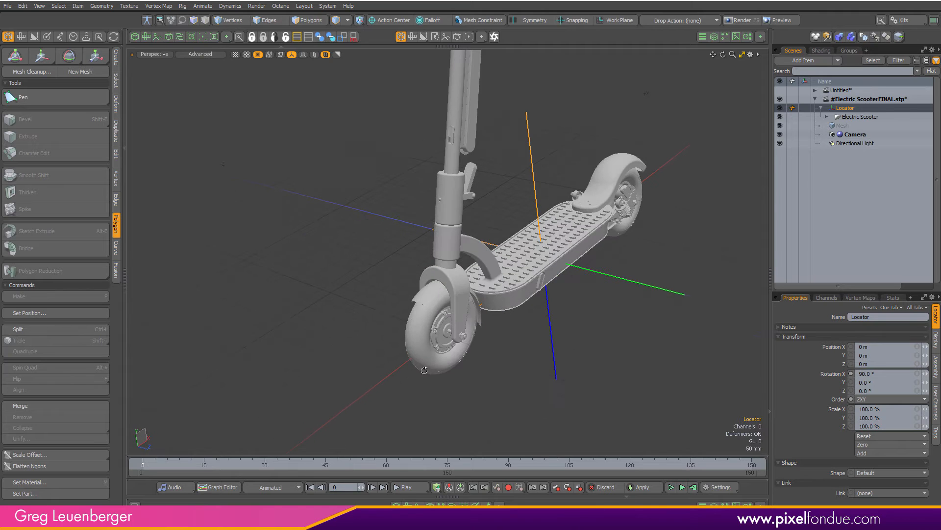
pyautogui.scroll(3, 434, 239)
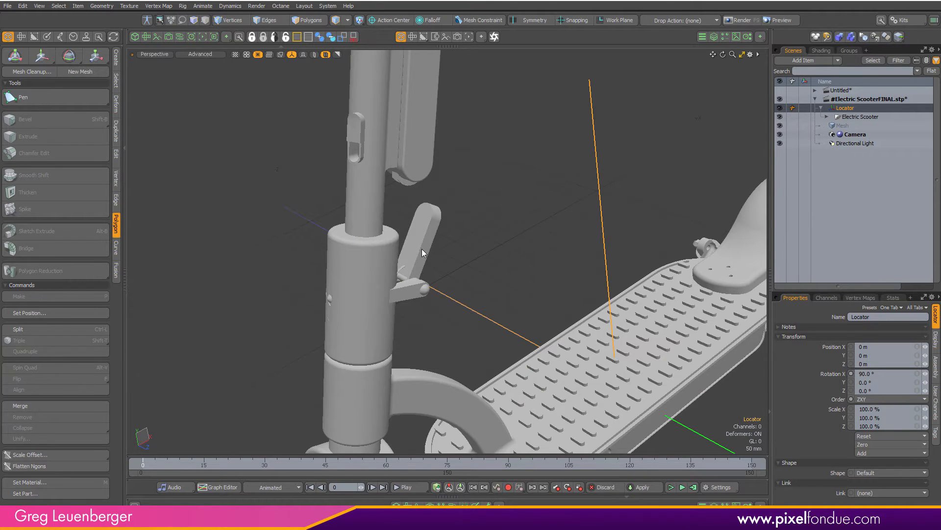
pyautogui.click(422, 249)
pyautogui.click(315, 54)
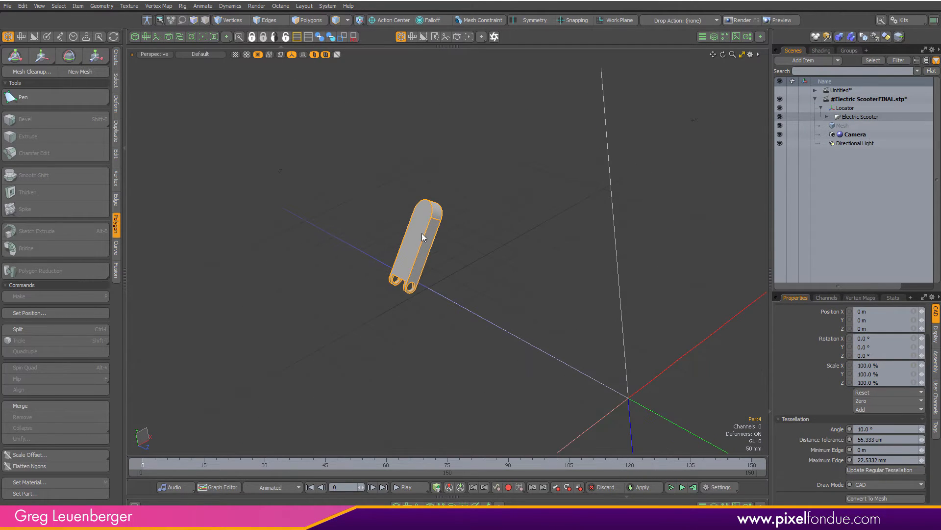
pyautogui.hotkey('shift', 'a')
pyautogui.keyDown('alt'); pyautogui.moveTo(530, 290); pyautogui.dragTo(448, 391); pyautogui.keyUp('alt')
pyautogui.scroll(5, 389, 395)
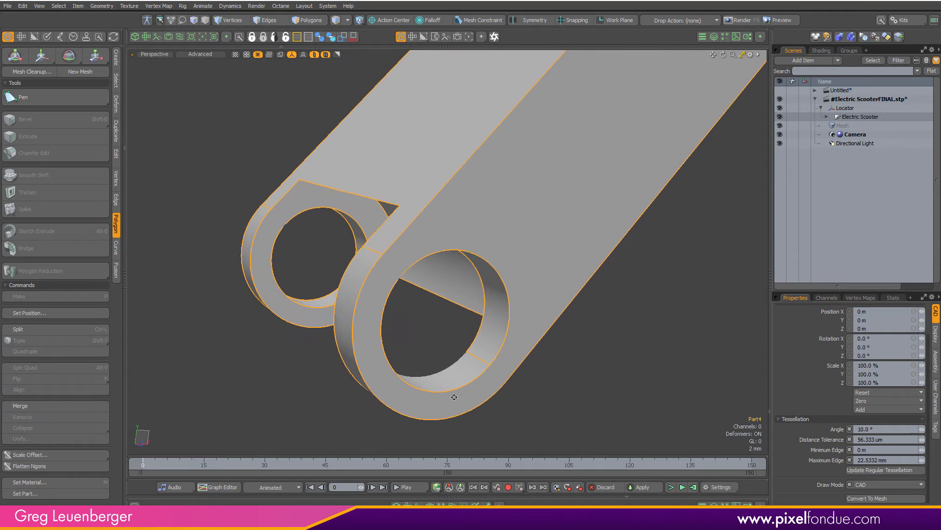
pyautogui.click(870, 487)
pyautogui.click(872, 493)
# Set the lever part's tessellation Angle to 5° and update its regular tessellation
pyautogui.moveTo(465, 359)
pyautogui.keyDown('alt'); pyautogui.mouseDown()
pyautogui.moveTo(681, 353)
pyautogui.moveTo(318, 307)
pyautogui.moveTo(361, 298)
pyautogui.moveTo(496, 368)
pyautogui.moveTo(477, 402)
pyautogui.moveTo(620, 398)
pyautogui.mouseUp(); pyautogui.keyUp('alt')
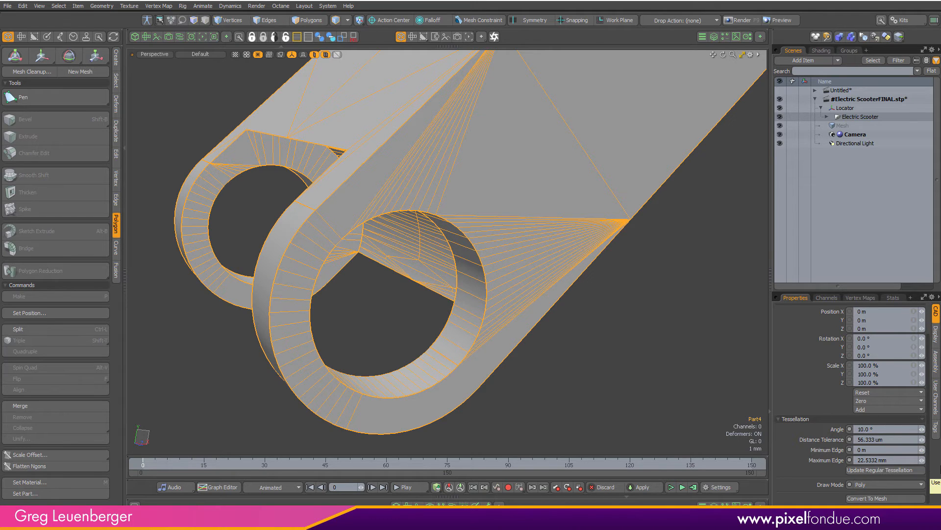
pyautogui.keyDown('ctrl'); pyautogui.keyDown('alt'); pyautogui.moveTo(372, 396); pyautogui.dragTo(298, 357); pyautogui.keyUp('alt'); pyautogui.keyUp('ctrl')
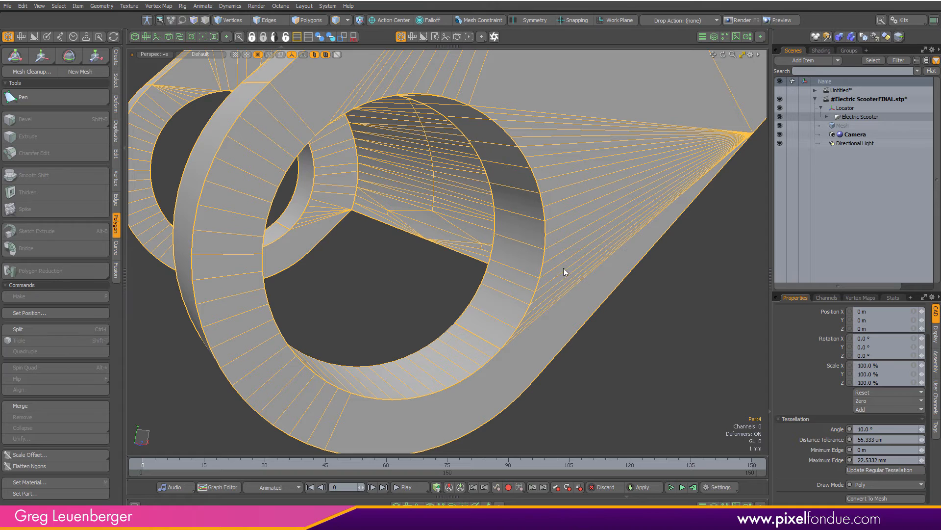
pyautogui.keyDown('ctrl'); pyautogui.keyDown('alt'); pyautogui.moveTo(563, 267); pyautogui.dragTo(539, 308); pyautogui.keyUp('alt'); pyautogui.keyUp('ctrl')
pyautogui.click(892, 430)
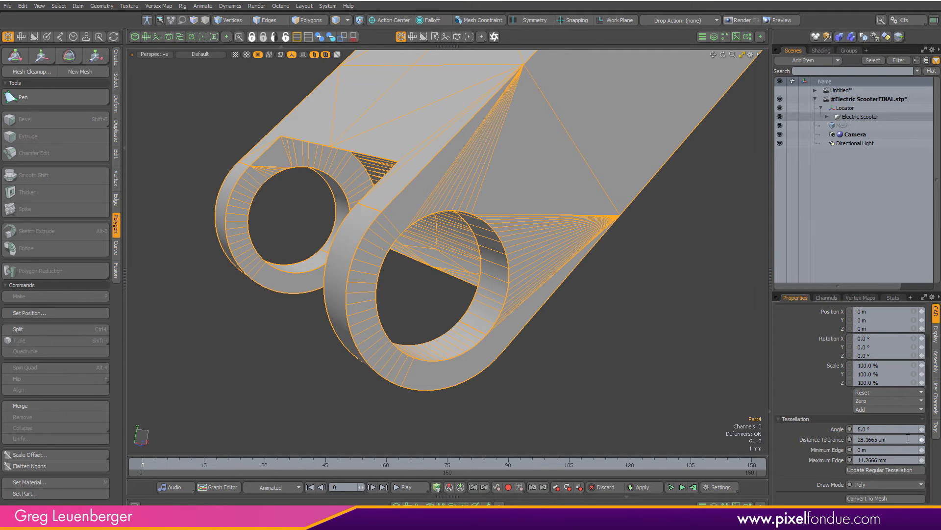
pyautogui.click(875, 470)
pyautogui.click(864, 470)
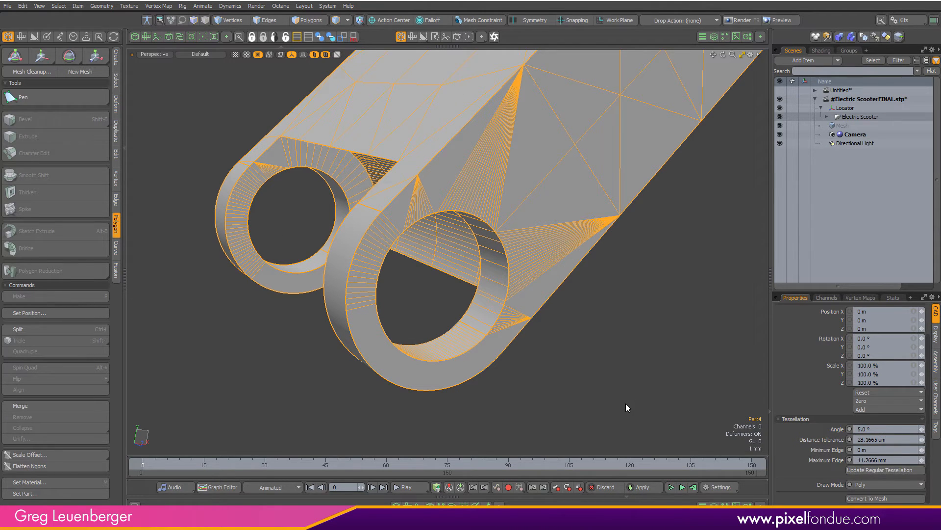
pyautogui.keyDown('ctrl'); pyautogui.keyDown('alt'); pyautogui.moveTo(480, 206); pyautogui.dragTo(443, 245); pyautogui.keyUp('alt'); pyautogui.keyUp('ctrl')
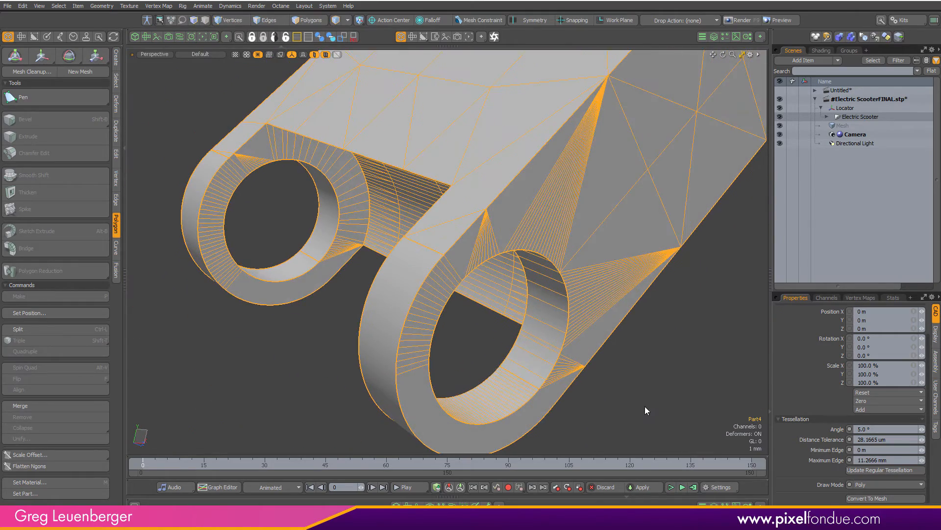
# Change the type of the lever part Part4 from CAD item to Mesh
pyautogui.press('3')
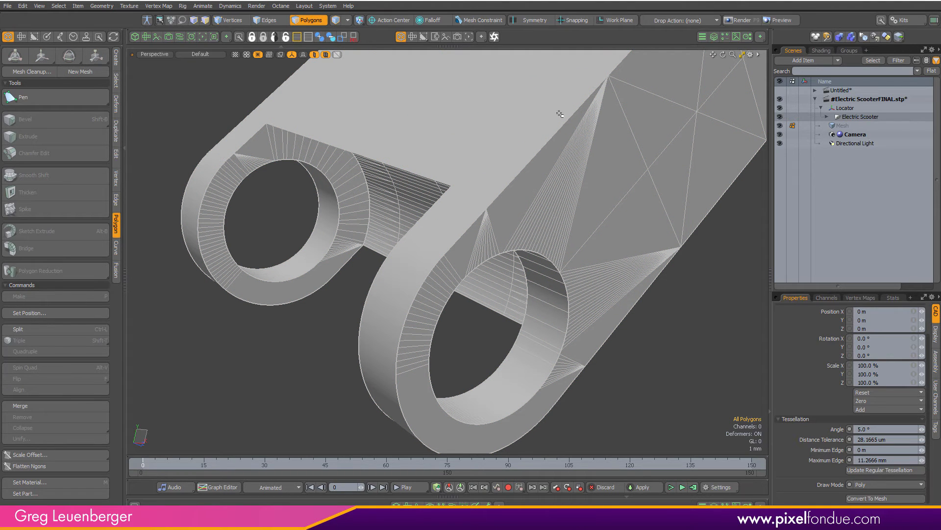
pyautogui.keyDown('ctrl'); pyautogui.keyDown('alt'); pyautogui.moveTo(528, 348); pyautogui.dragTo(397, 394); pyautogui.keyUp('alt'); pyautogui.keyUp('ctrl')
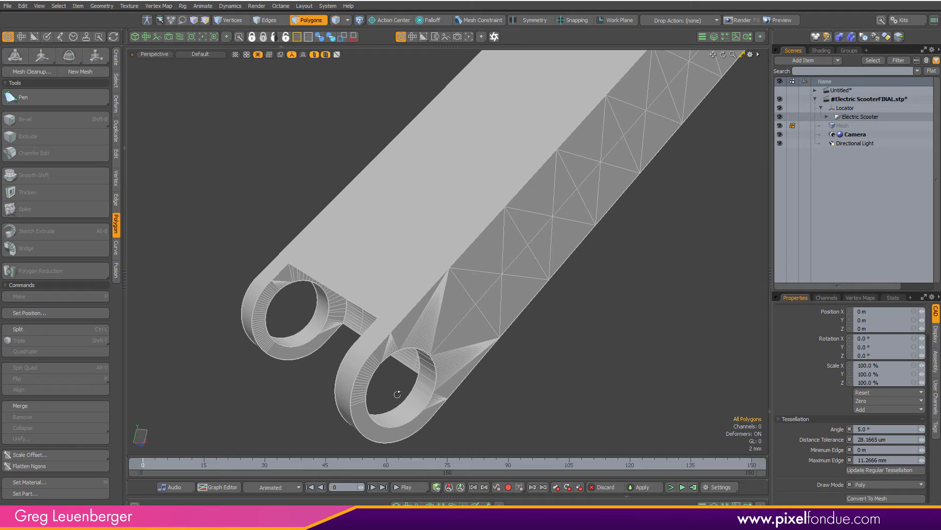
pyautogui.press('f')
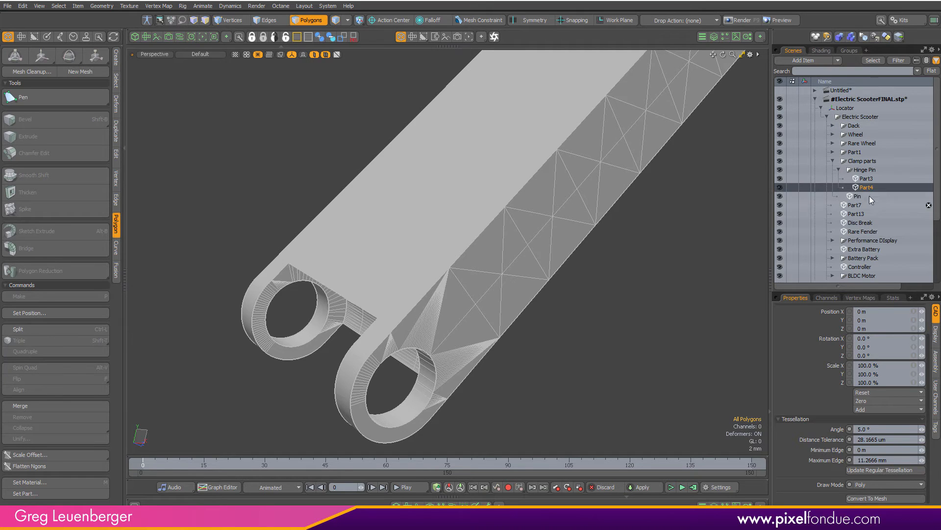
pyautogui.rightClick(869, 189)
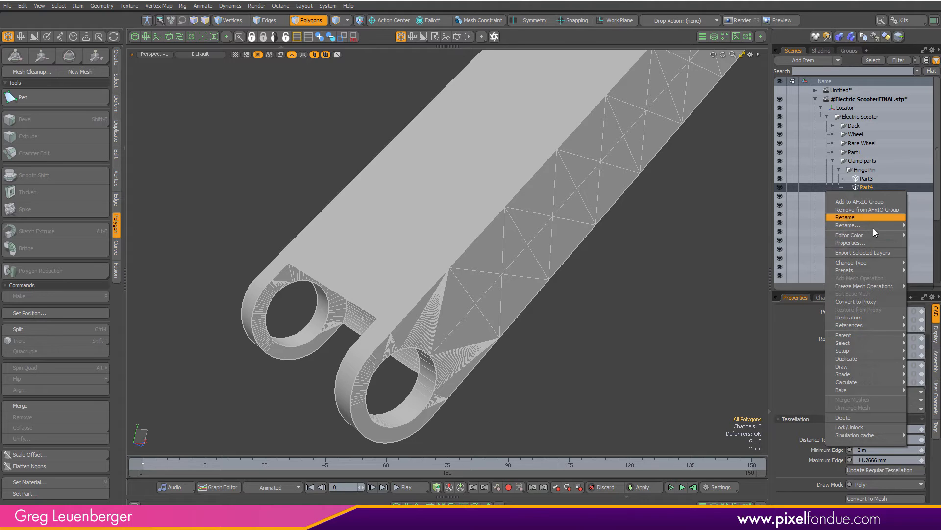
pyautogui.moveTo(870, 262)
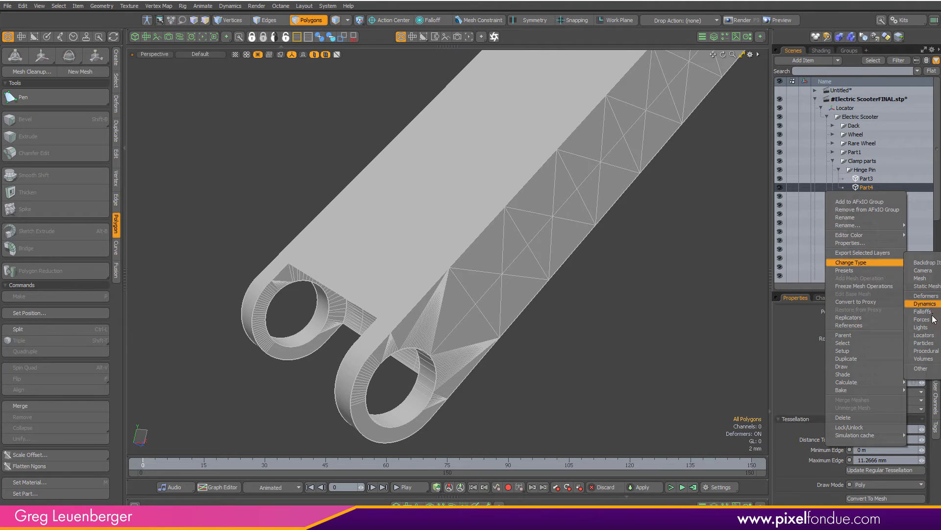
pyautogui.click(920, 278)
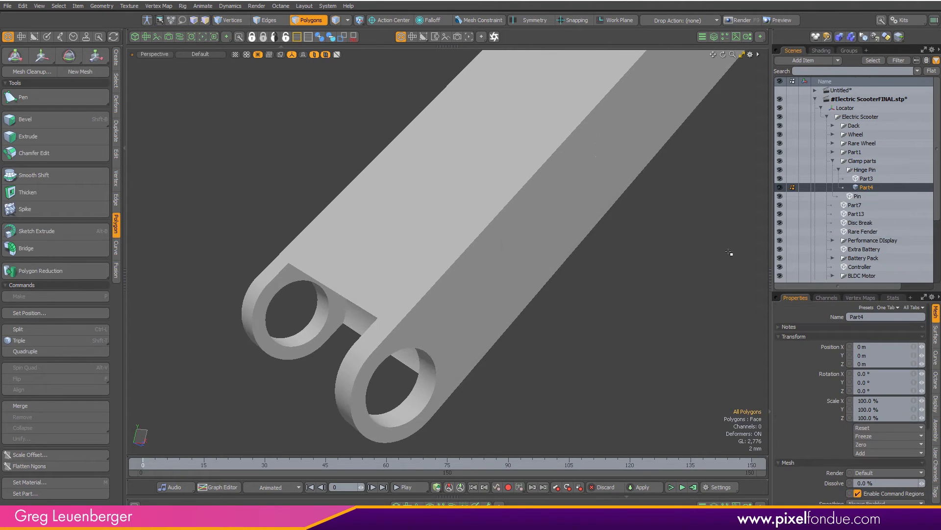
# Exit isolation to show the whole scooter again and clear the selection
pyautogui.press('a')
pyautogui.click(315, 55)
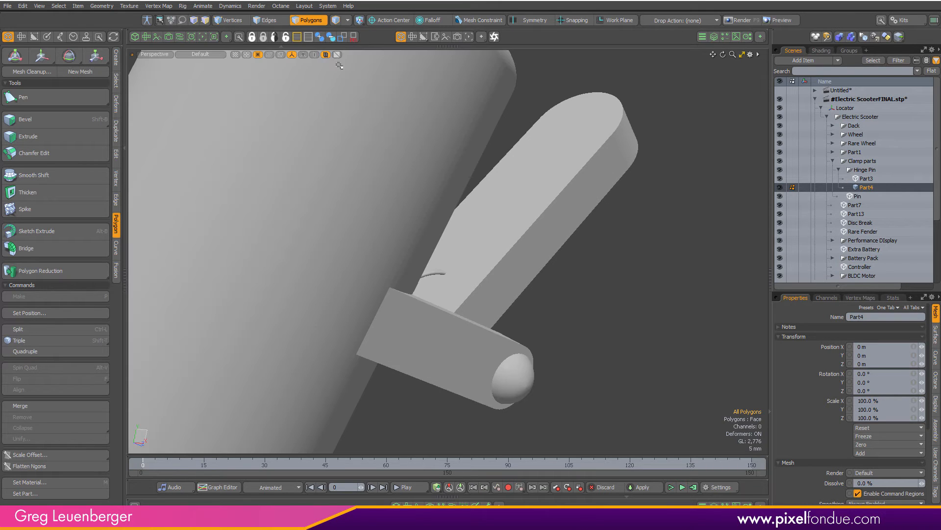
pyautogui.keyDown('ctrl'); pyautogui.keyDown('alt'); pyautogui.moveTo(523, 274); pyautogui.dragTo(291, 306); pyautogui.keyUp('alt'); pyautogui.keyUp('ctrl')
pyautogui.keyDown('ctrl'); pyautogui.keyDown('alt'); pyautogui.moveTo(522, 241); pyautogui.dragTo(375, 295); pyautogui.keyUp('alt'); pyautogui.keyUp('ctrl')
pyautogui.keyDown('alt'); pyautogui.moveTo(375, 295); pyautogui.dragTo(462, 198); pyautogui.keyUp('alt')
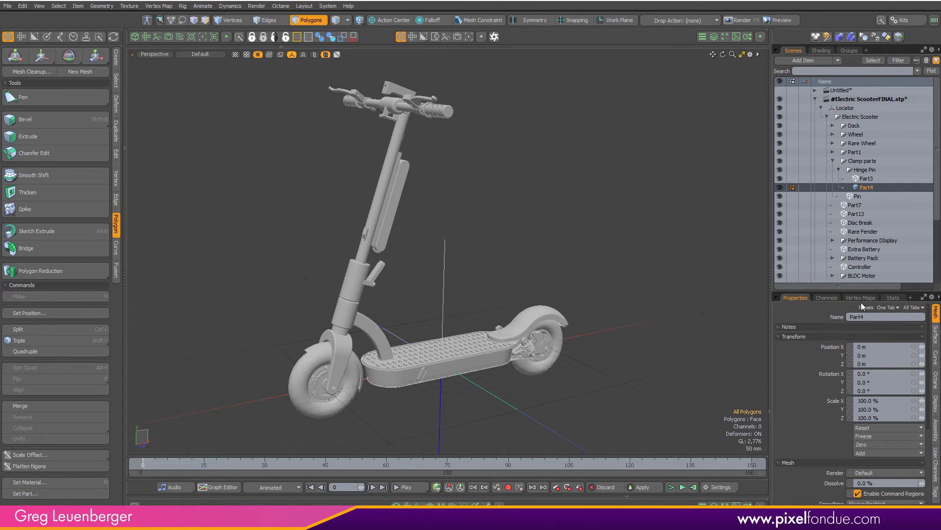
pyautogui.click(867, 189)
pyautogui.click(878, 171)
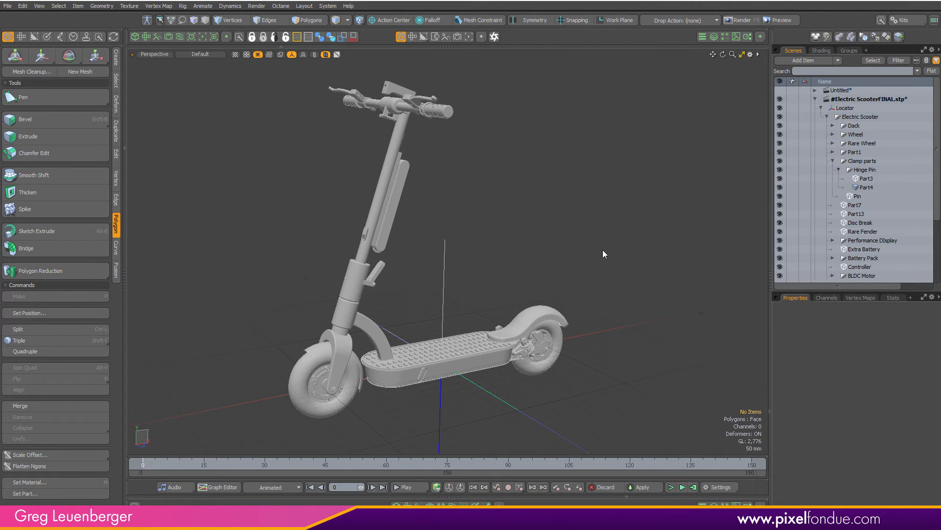
# Move the render camera in close to the left handlebar and select the handle grip
pyautogui.hotkey('ctrl', 'space')
pyautogui.click(495, 177)
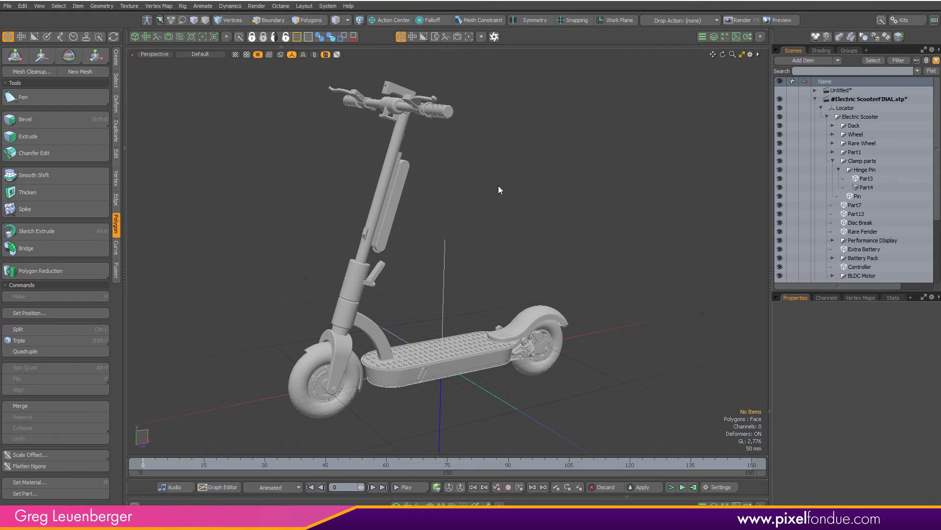
pyautogui.keyDown('alt'); pyautogui.moveTo(442, 244); pyautogui.dragTo(483, 264); pyautogui.keyUp('alt')
pyautogui.keyDown('ctrl'); pyautogui.keyDown('alt'); pyautogui.moveTo(429, 103); pyautogui.dragTo(477, 160); pyautogui.keyUp('alt'); pyautogui.keyUp('ctrl')
pyautogui.keyDown('ctrl'); pyautogui.keyDown('alt'); pyautogui.moveTo(477, 195); pyautogui.dragTo(557, 187); pyautogui.keyUp('alt'); pyautogui.keyUp('ctrl')
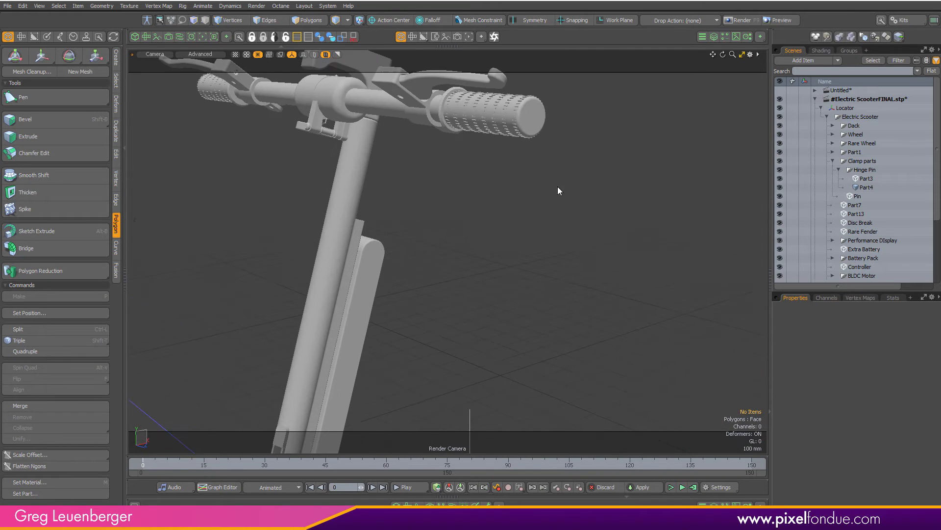
pyautogui.moveTo(534, 220)
pyautogui.keyDown('alt'); pyautogui.keyDown('shift'); pyautogui.mouseDown()
pyautogui.moveTo(534, 239)
pyautogui.moveTo(550, 230)
pyautogui.mouseUp(); pyautogui.keyUp('shift'); pyautogui.keyUp('alt')
pyautogui.keyDown('ctrl'); pyautogui.keyDown('alt'); pyautogui.moveTo(491, 310); pyautogui.dragTo(426, 318); pyautogui.keyUp('alt'); pyautogui.keyUp('ctrl')
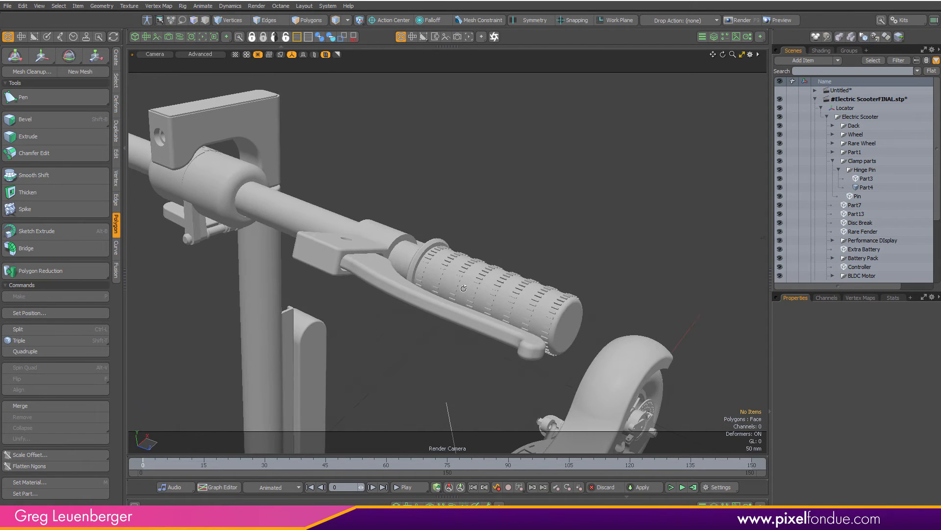
pyautogui.keyDown('alt'); pyautogui.keyDown('shift'); pyautogui.moveTo(210, 221); pyautogui.dragTo(599, 344); pyautogui.keyUp('shift'); pyautogui.keyUp('alt')
pyautogui.click(425, 222)
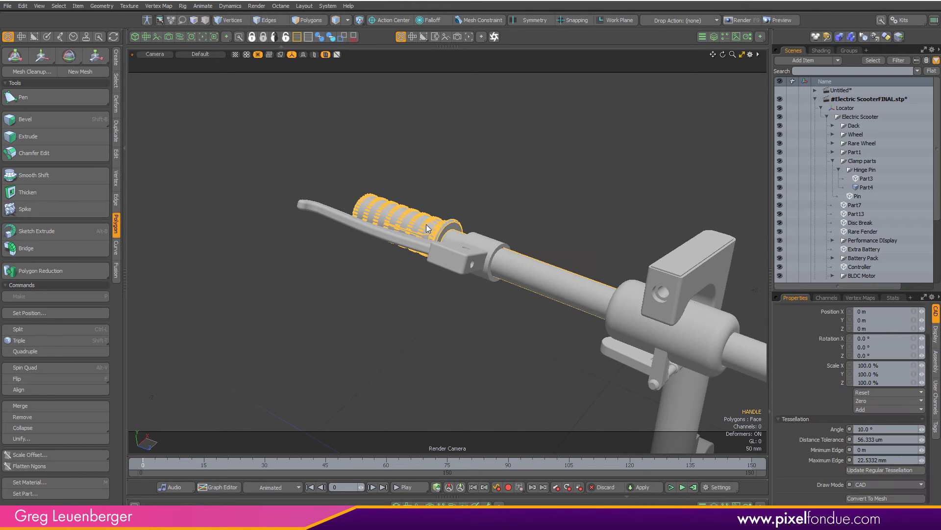
# Split the viewport and turn one pane into a live render preview of the handlebar
pyautogui.keyDown('alt'); pyautogui.keyDown('shift'); pyautogui.moveTo(444, 209); pyautogui.dragTo(389, 220); pyautogui.keyUp('shift'); pyautogui.keyUp('alt')
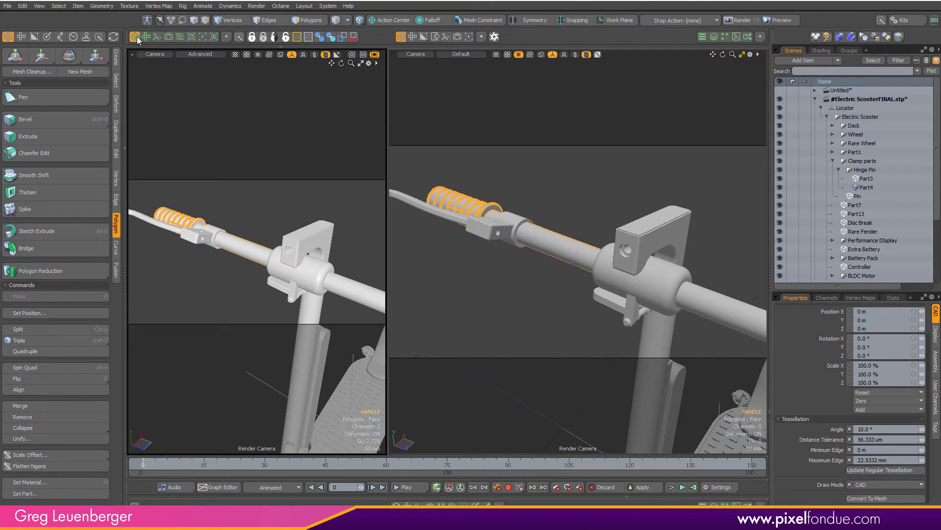
pyautogui.click(208, 38)
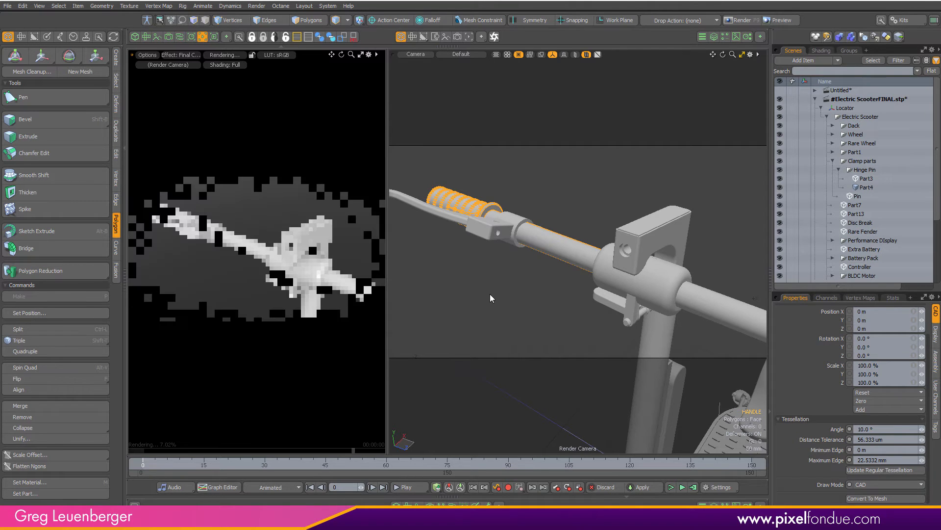
pyautogui.scroll(5, 505, 193)
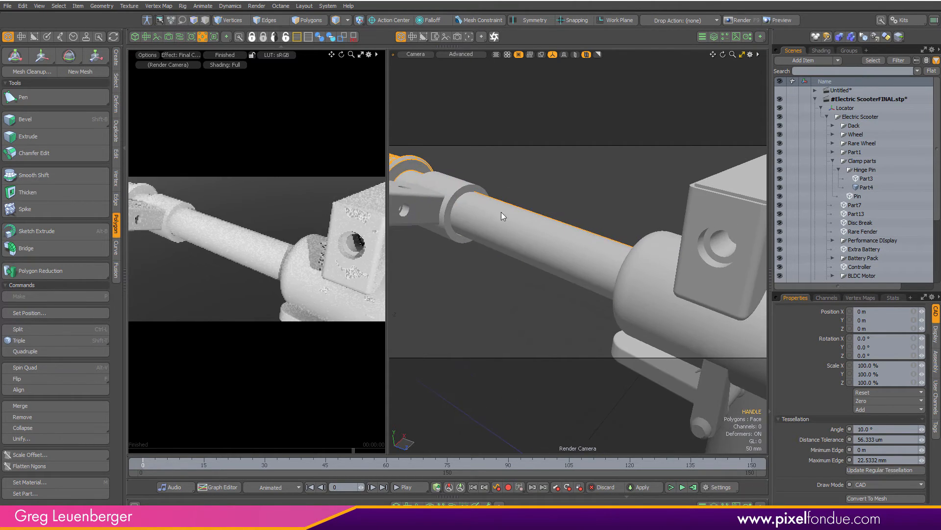
pyautogui.keyDown('alt'); pyautogui.moveTo(527, 226); pyautogui.dragTo(470, 313); pyautogui.keyUp('alt')
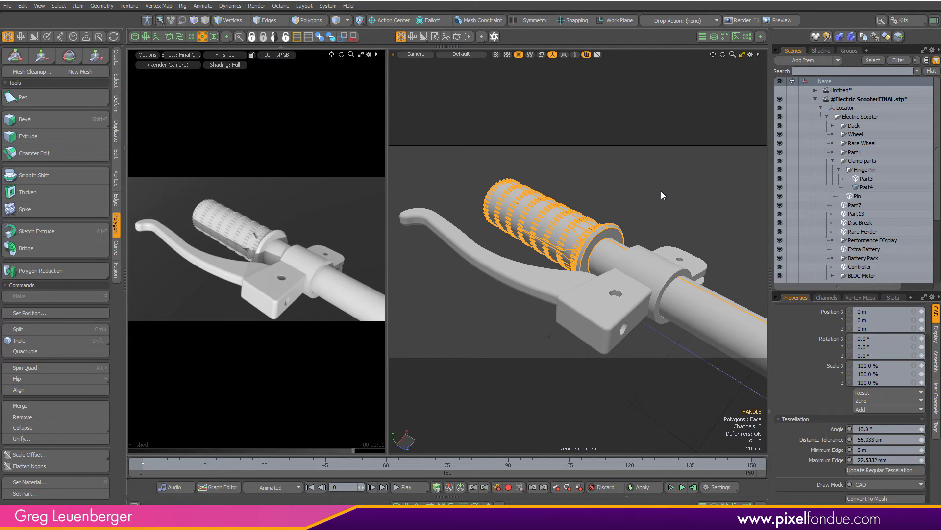
# Select the left BRAKES lever and create a new material for it
pyautogui.click(517, 281)
pyautogui.scroll(-4, 870, 178)
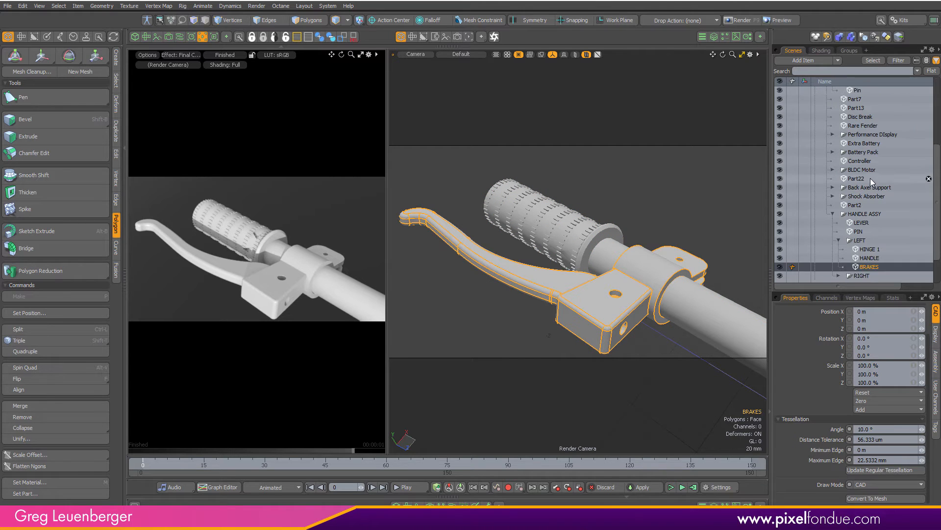
pyautogui.rightClick(872, 267)
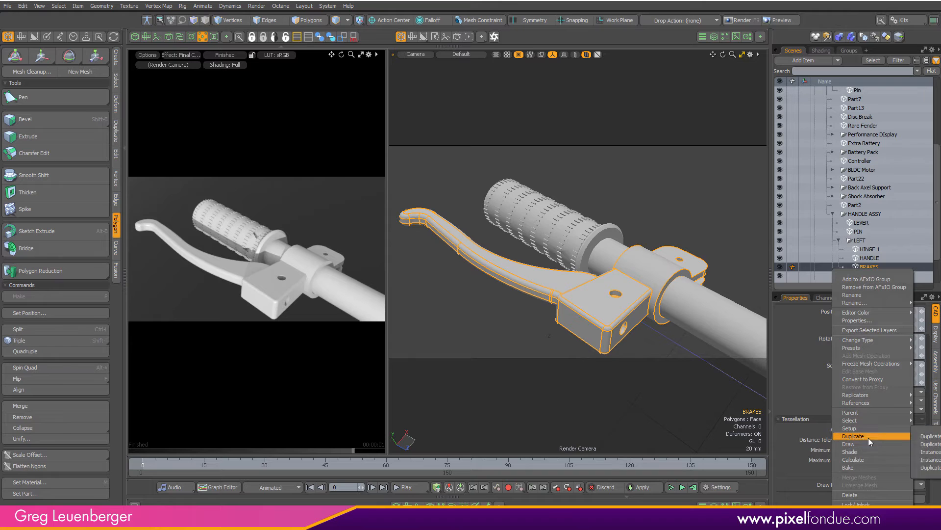
pyautogui.moveTo(866, 429)
pyautogui.moveTo(860, 451)
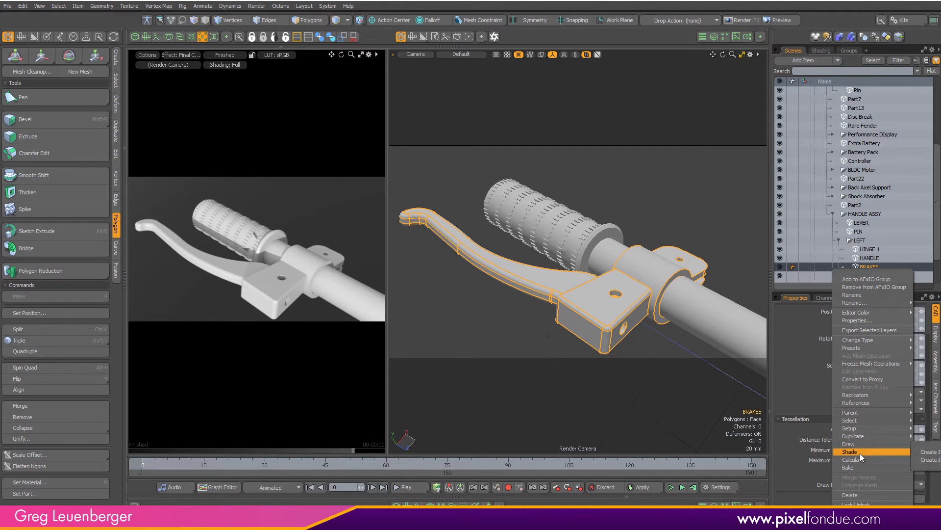
pyautogui.click(930, 453)
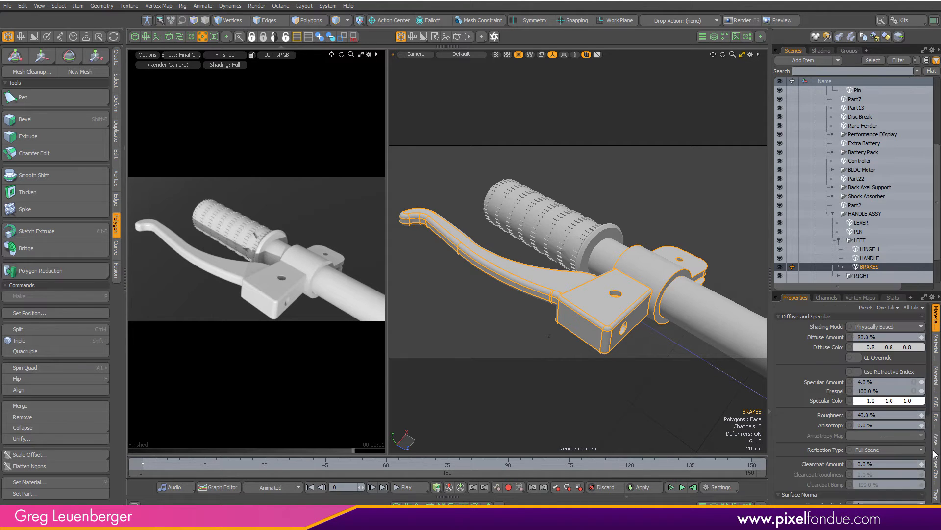
# Set the BRAKES material's diffuse colour to red (0.8, 0.0, 0.17) in the shader tree
pyautogui.click(822, 50)
pyautogui.click(796, 126)
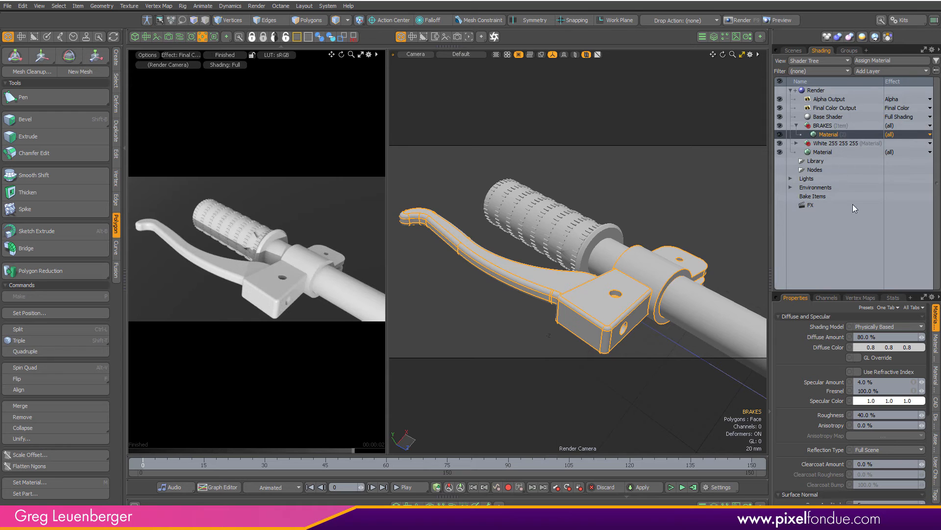
pyautogui.click(864, 349)
pyautogui.click(681, 290)
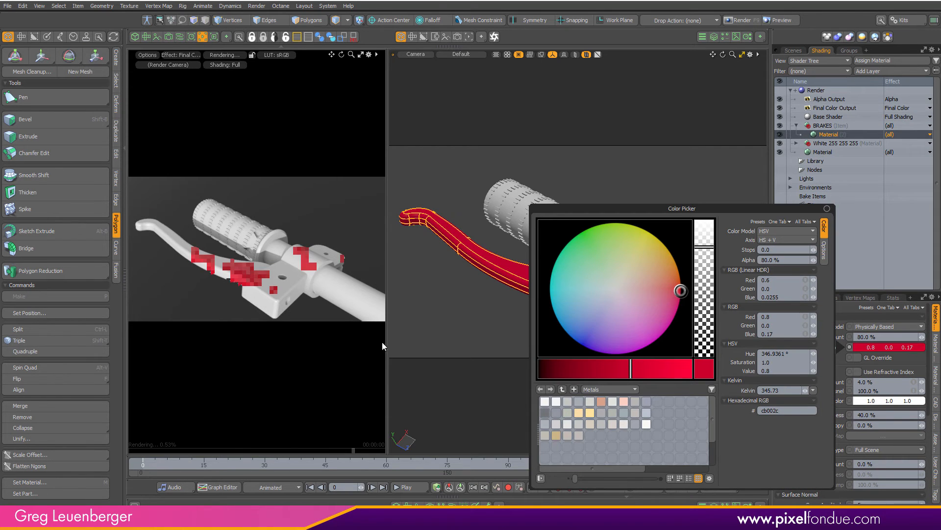
pyautogui.click(445, 330)
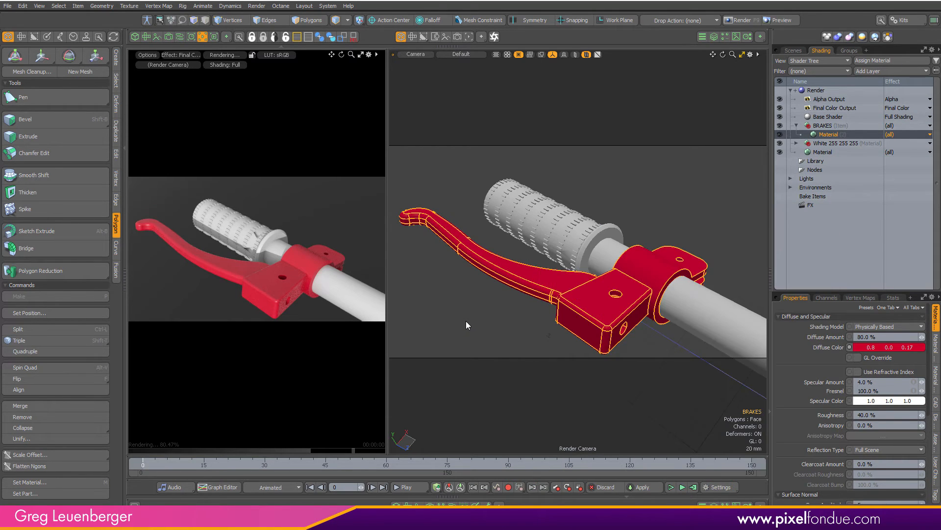
pyautogui.click(492, 307)
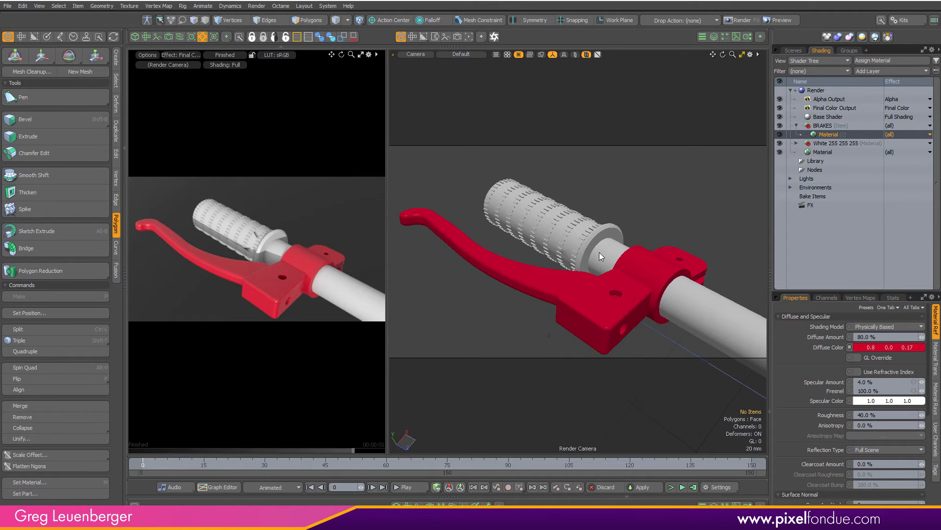
# Orbit and zoom around the handlebar to inspect the red brake lever in the render preview
pyautogui.keyDown('ctrl'); pyautogui.keyDown('alt'); pyautogui.moveTo(602, 265); pyautogui.dragTo(624, 266); pyautogui.keyUp('alt'); pyautogui.keyUp('ctrl')
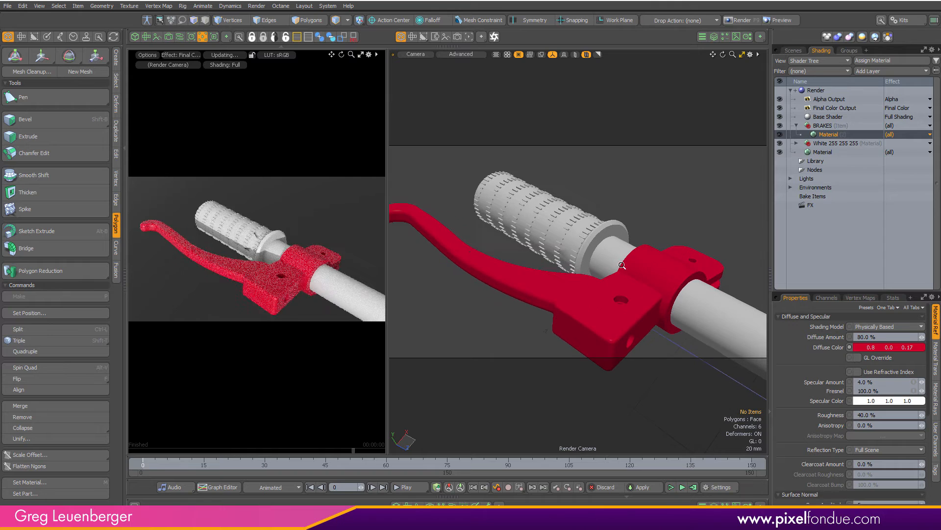
pyautogui.keyDown('alt'); pyautogui.keyDown('shift'); pyautogui.moveTo(599, 237); pyautogui.dragTo(731, 247); pyautogui.keyUp('shift'); pyautogui.keyUp('alt')
pyautogui.keyDown('alt'); pyautogui.keyDown('shift'); pyautogui.moveTo(286, 263); pyautogui.dragTo(207, 223); pyautogui.keyUp('shift'); pyautogui.keyUp('alt')
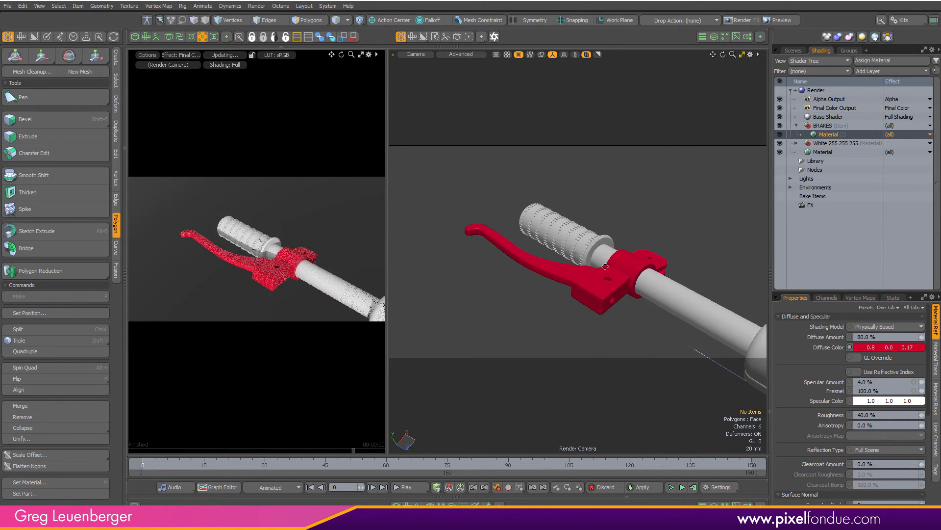
pyautogui.keyDown('alt'); pyautogui.keyDown('shift'); pyautogui.moveTo(605, 267); pyautogui.dragTo(402, 132); pyautogui.keyUp('shift'); pyautogui.keyUp('alt')
pyautogui.keyDown('ctrl'); pyautogui.keyDown('alt'); pyautogui.moveTo(524, 260); pyautogui.dragTo(469, 188); pyautogui.keyUp('alt'); pyautogui.keyUp('ctrl')
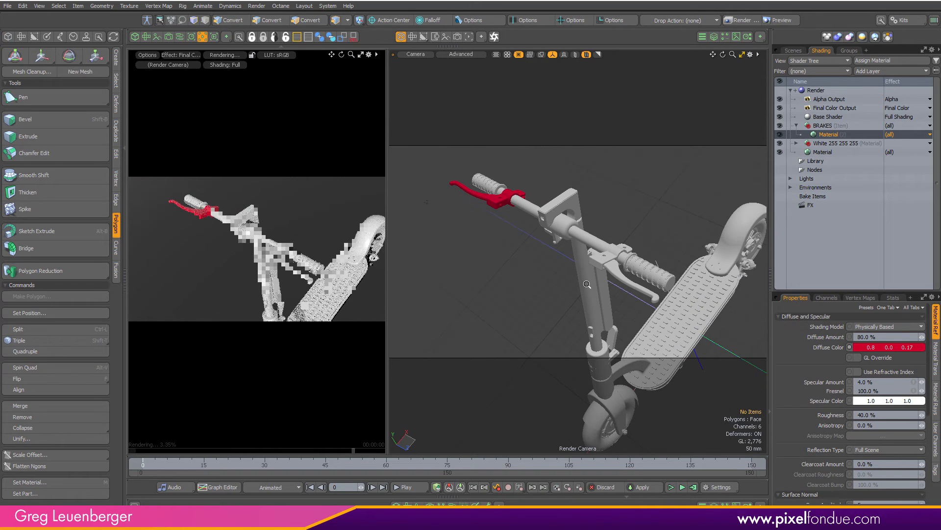
pyautogui.keyDown('alt'); pyautogui.moveTo(464, 230); pyautogui.dragTo(645, 270); pyautogui.keyUp('alt')
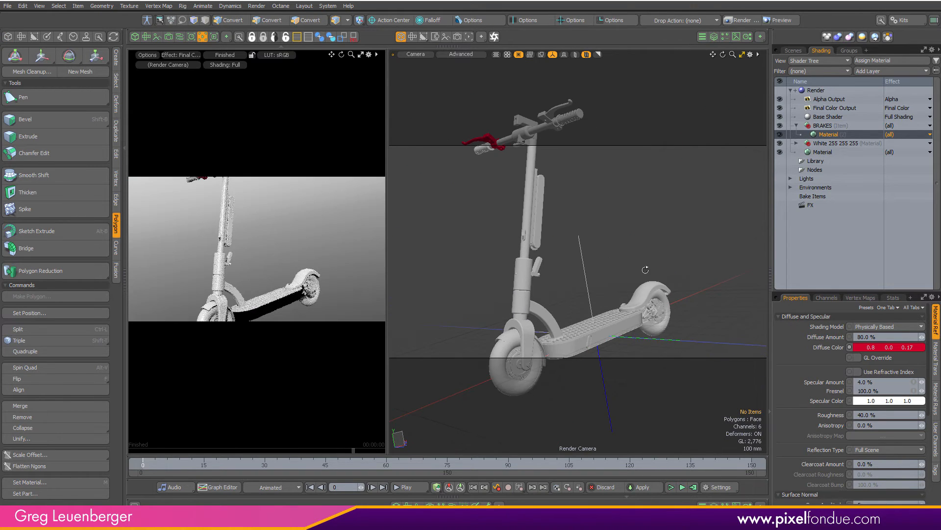
pyautogui.keyDown('ctrl'); pyautogui.keyDown('alt'); pyautogui.moveTo(587, 283); pyautogui.dragTo(544, 323); pyautogui.keyUp('alt'); pyautogui.keyUp('ctrl')
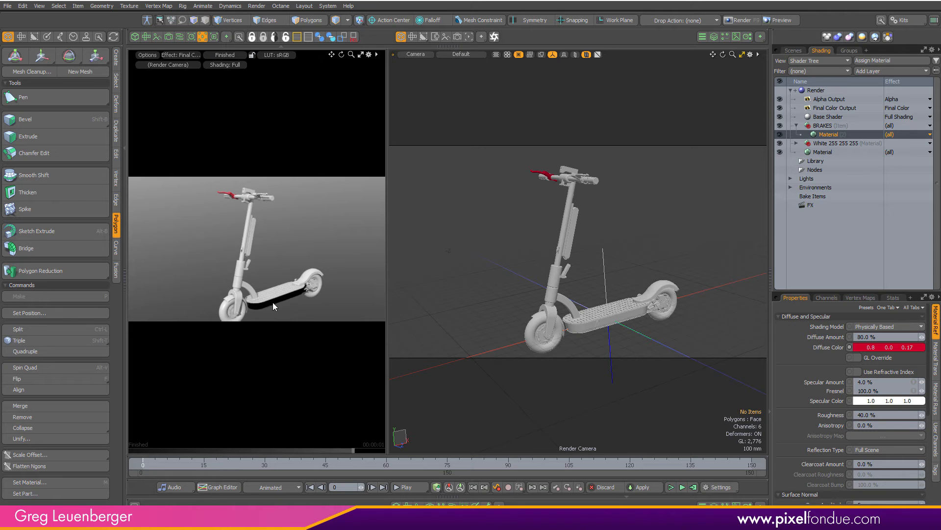
# Select the scooter deck and convert its Dack item to a Mesh by changing its item type
pyautogui.click(608, 326)
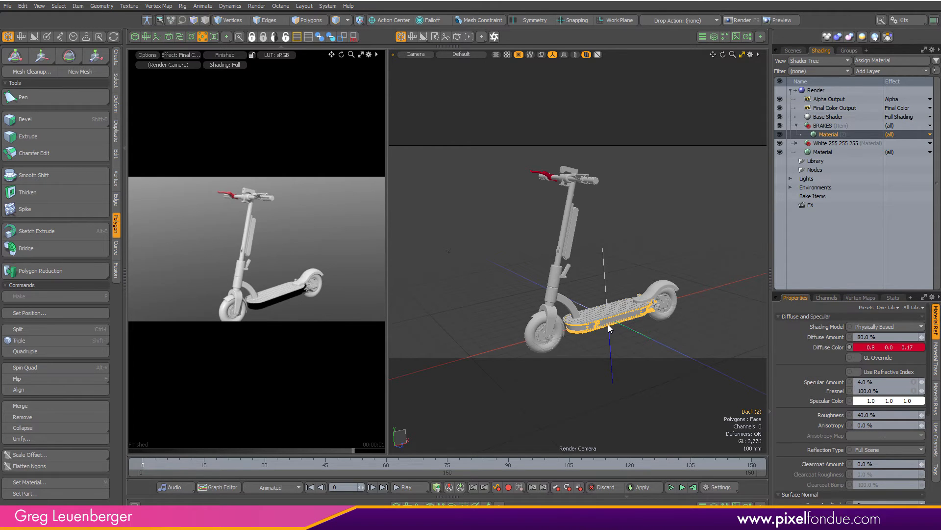
pyautogui.hotkey('shift', 'a')
pyautogui.click(793, 50)
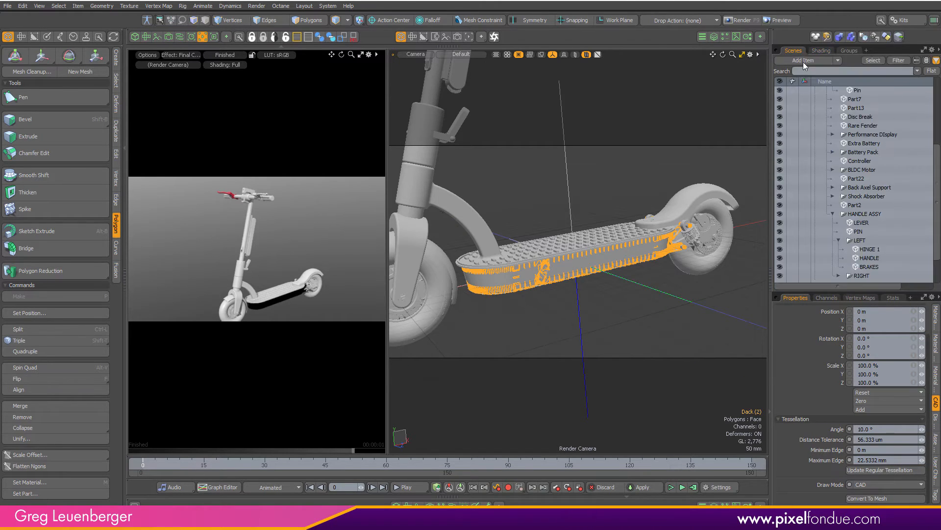
pyautogui.scroll(-3, 902, 147)
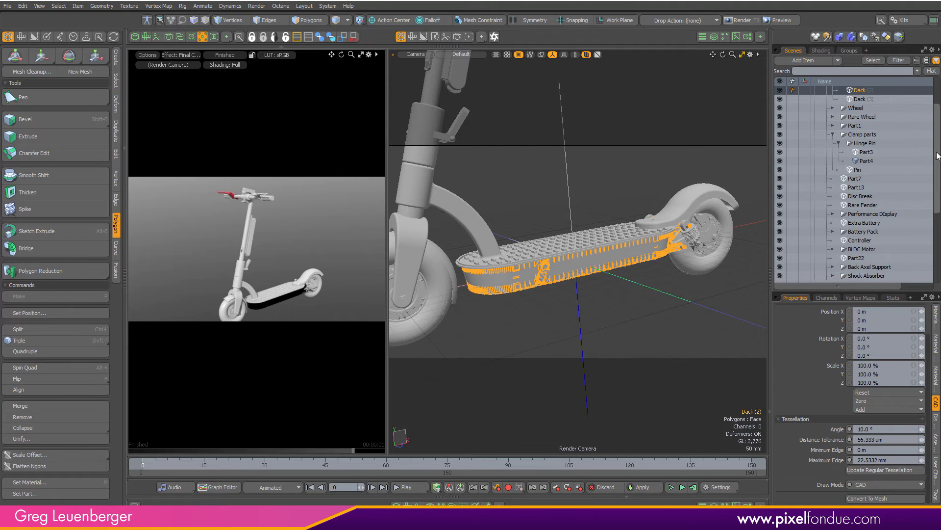
pyautogui.scroll(3, 883, 142)
pyautogui.rightClick(860, 136)
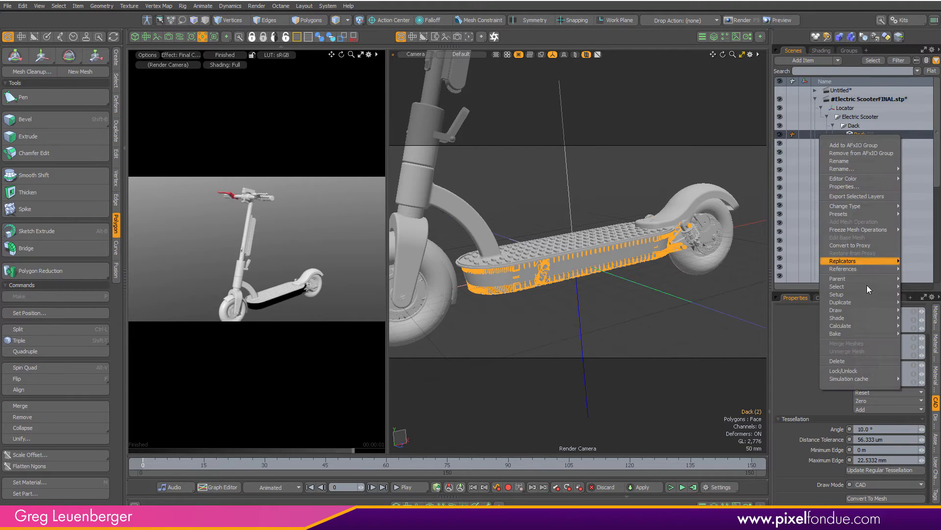
pyautogui.moveTo(854, 208)
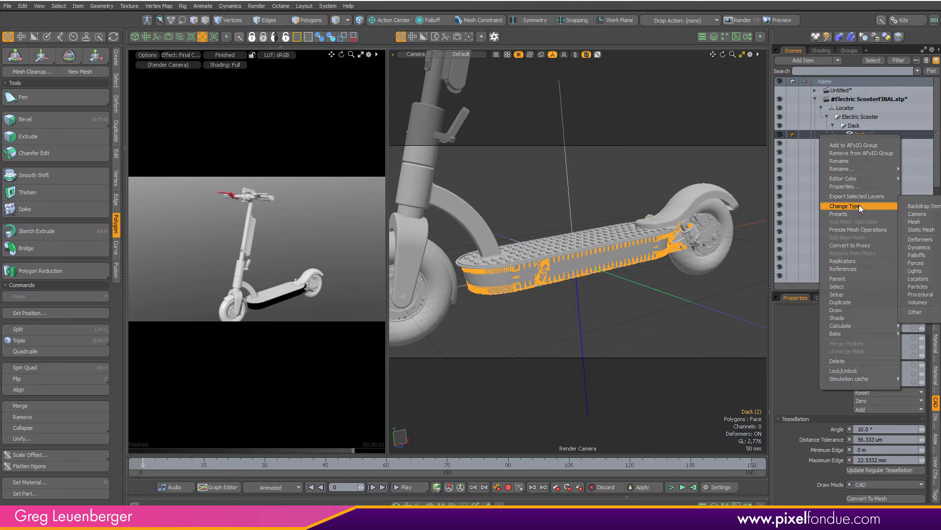
pyautogui.click(914, 222)
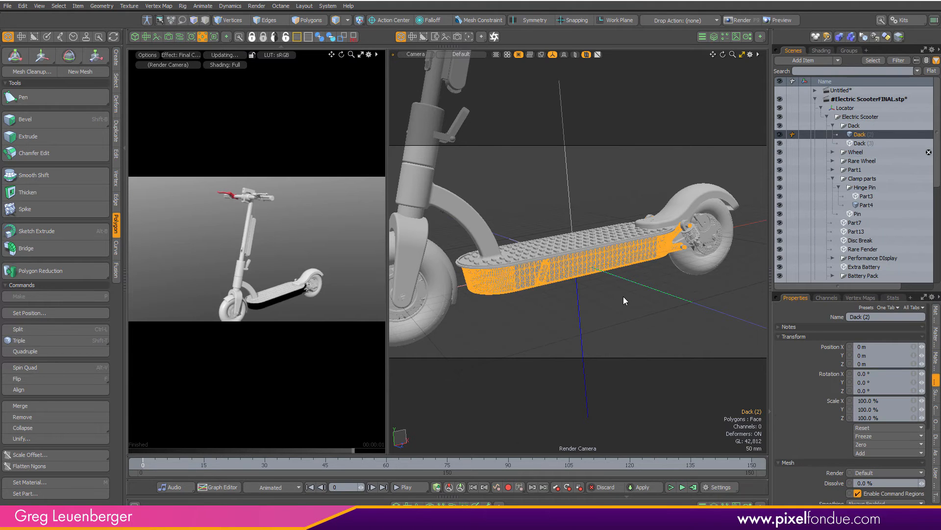
# Zoom in to inspect the converted deck mesh, then frame the whole scooter again
pyautogui.press('3')
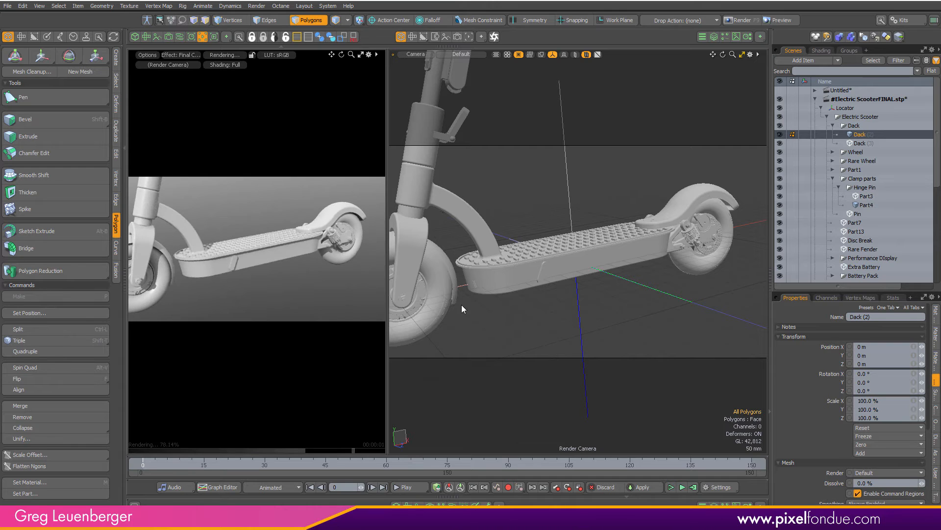
pyautogui.scroll(3, 534, 272)
pyautogui.keyDown('ctrl'); pyautogui.keyDown('alt'); pyautogui.moveTo(535, 272); pyautogui.dragTo(567, 276); pyautogui.keyUp('alt'); pyautogui.keyUp('ctrl')
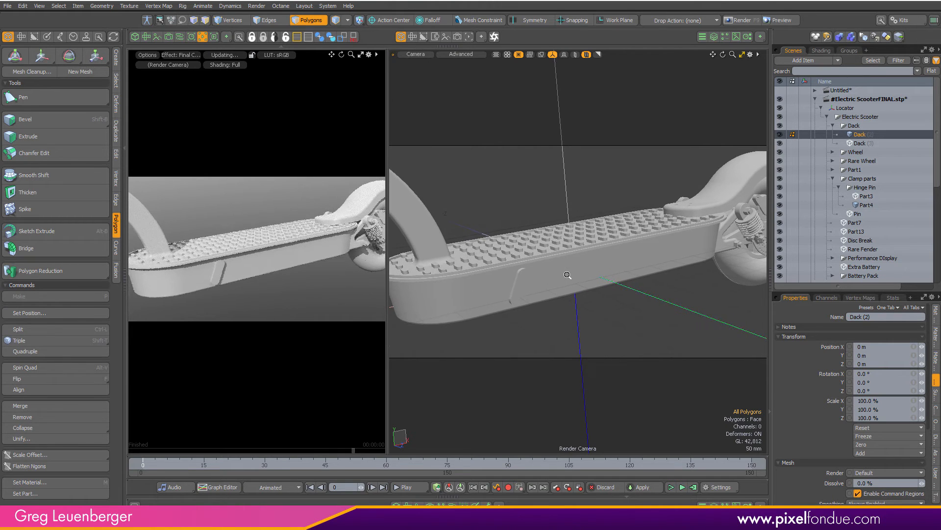
pyautogui.keyDown('alt'); pyautogui.keyDown('shift'); pyautogui.moveTo(492, 277); pyautogui.dragTo(532, 277); pyautogui.keyUp('shift'); pyautogui.keyUp('alt')
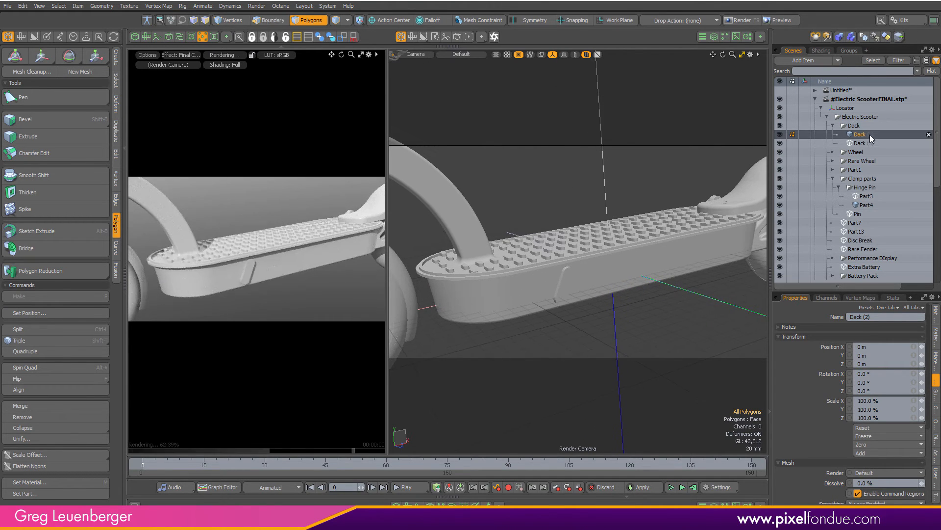
pyautogui.click(924, 157)
pyautogui.moveTo(600, 247)
pyautogui.keyDown('alt'); pyautogui.mouseDown()
pyautogui.moveTo(714, 266)
pyautogui.moveTo(523, 301)
pyautogui.moveTo(641, 299)
pyautogui.moveTo(505, 304)
pyautogui.moveTo(521, 285)
pyautogui.moveTo(572, 313)
pyautogui.moveTo(682, 304)
pyautogui.moveTo(605, 283)
pyautogui.moveTo(589, 325)
pyautogui.mouseUp(); pyautogui.keyUp('alt')
pyautogui.scroll(-4, 523, 301)
pyautogui.scroll(-3, 521, 285)
pyautogui.scroll(-2, 590, 284)
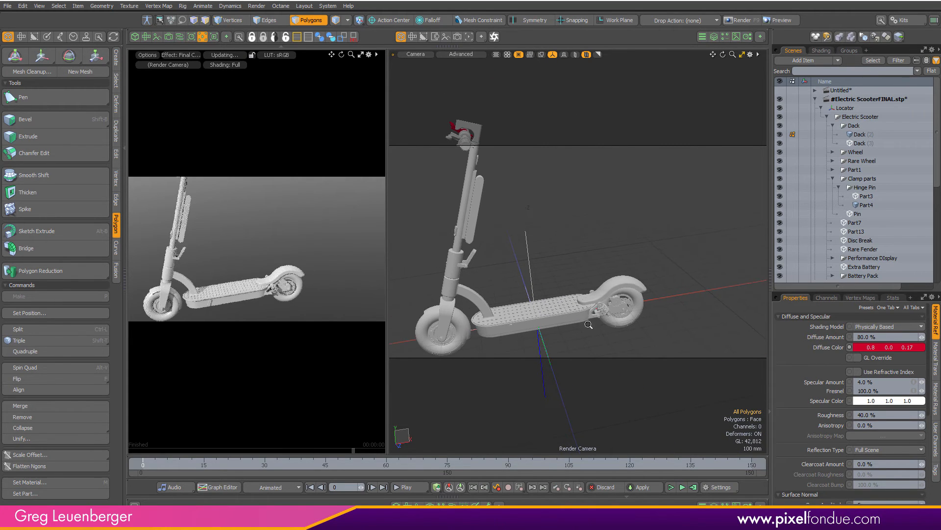
pyautogui.press('KP_5')
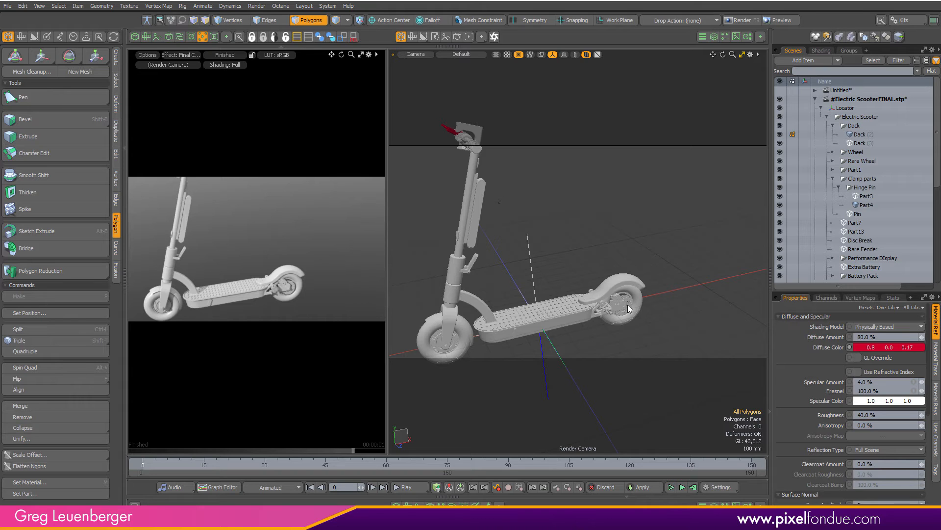
pyautogui.moveTo(580, 260)
pyautogui.keyDown('alt'); pyautogui.mouseDown()
pyautogui.moveTo(633, 251)
pyautogui.moveTo(582, 265)
pyautogui.moveTo(607, 273)
pyautogui.moveTo(595, 251)
pyautogui.moveTo(580, 260)
pyautogui.mouseUp(); pyautogui.keyUp('alt')
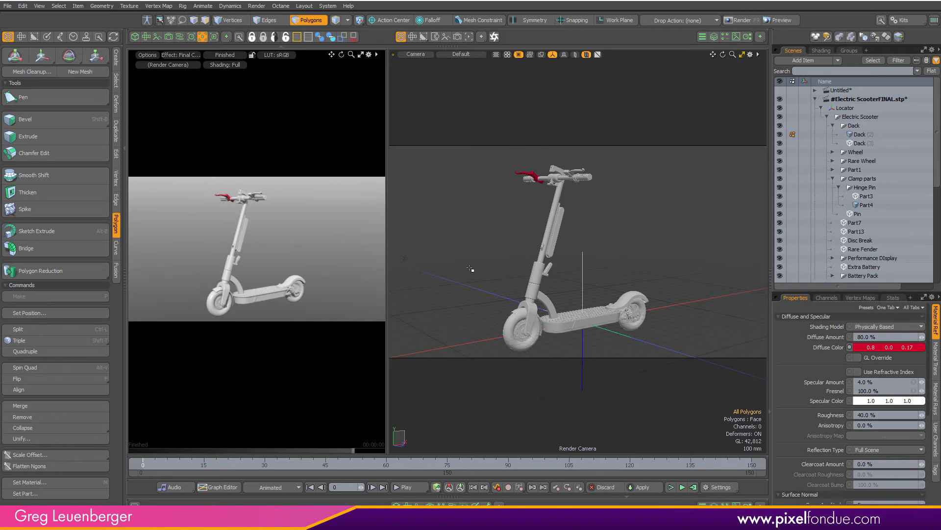
# Return to a single full viewport layout and switch over to CAD Assistant
pyautogui.click(201, 38)
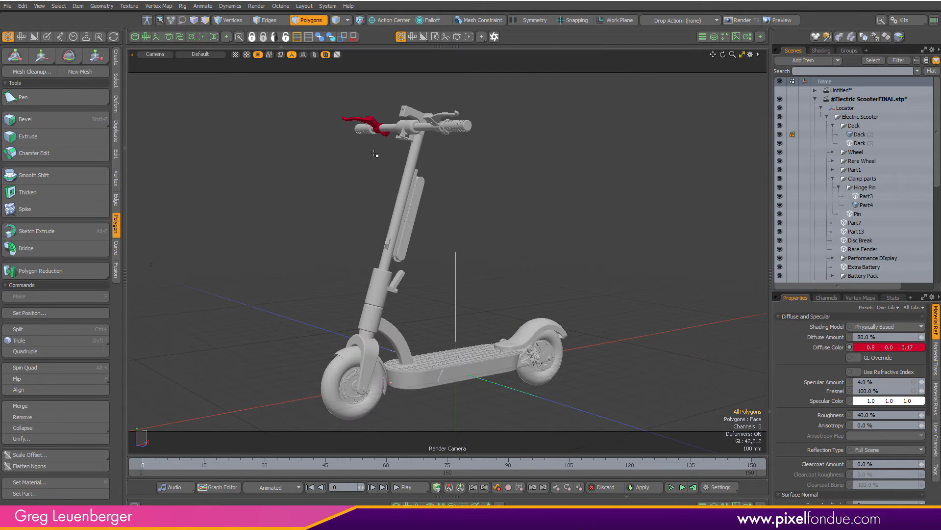
pyautogui.hotkey('ctrl', 'w')
pyautogui.click(510, 236)
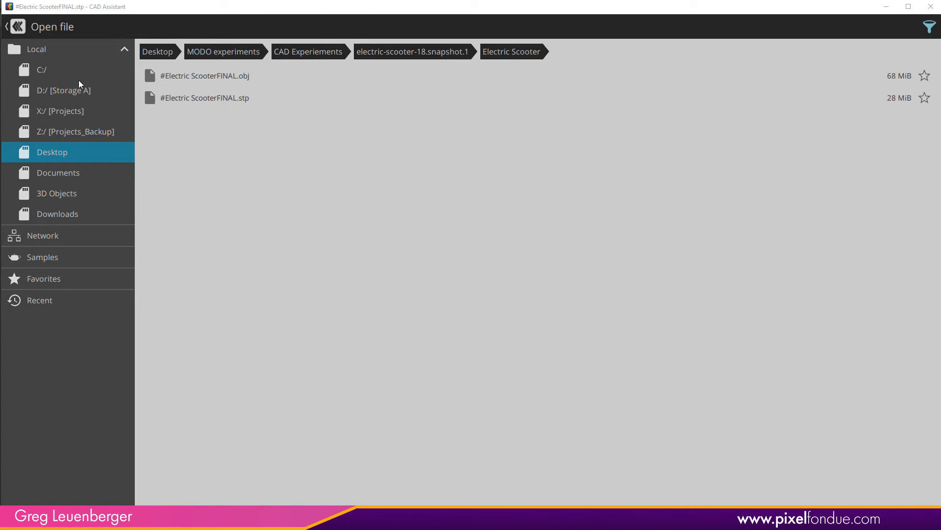
# Open MANDALORIAN HELMET.IGS from the mandalorian-helmet-13.snapshot.11 folder under CAD Experiements
pyautogui.click(435, 53)
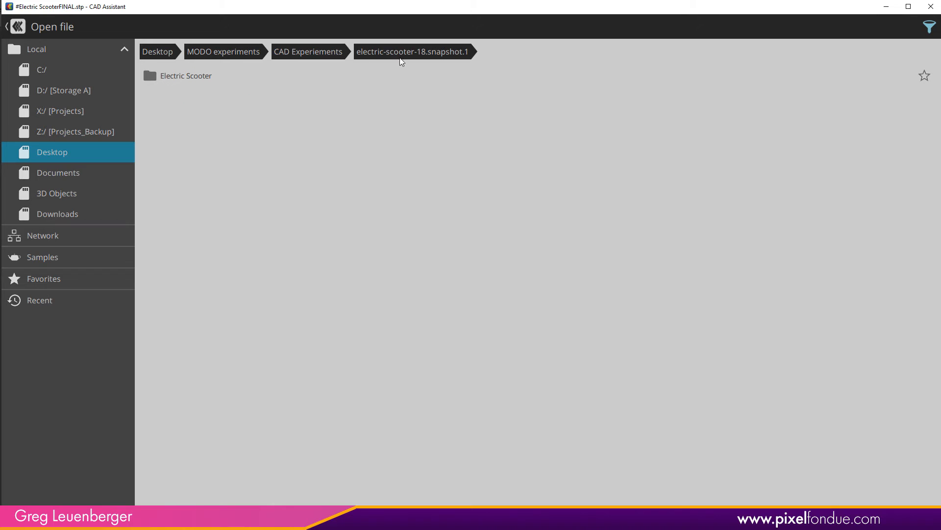
pyautogui.click(312, 52)
pyautogui.click(195, 121)
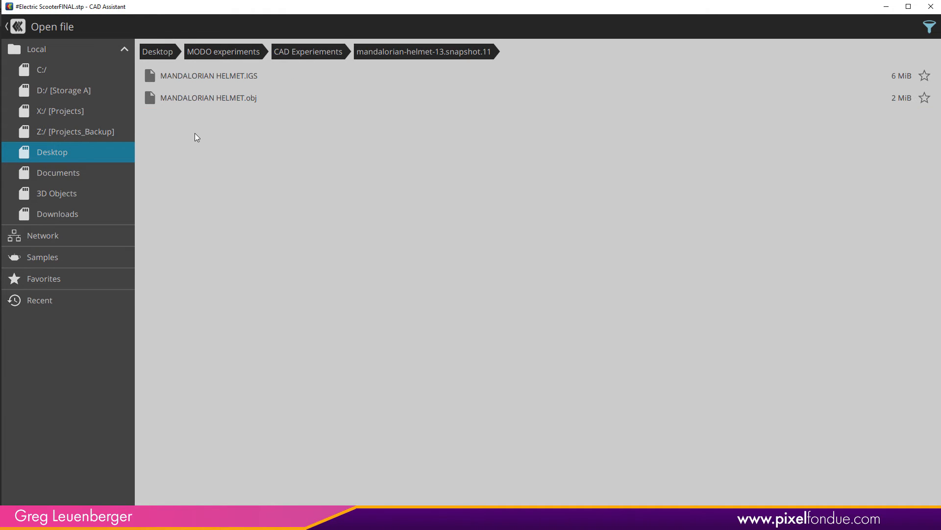
pyautogui.click(230, 75)
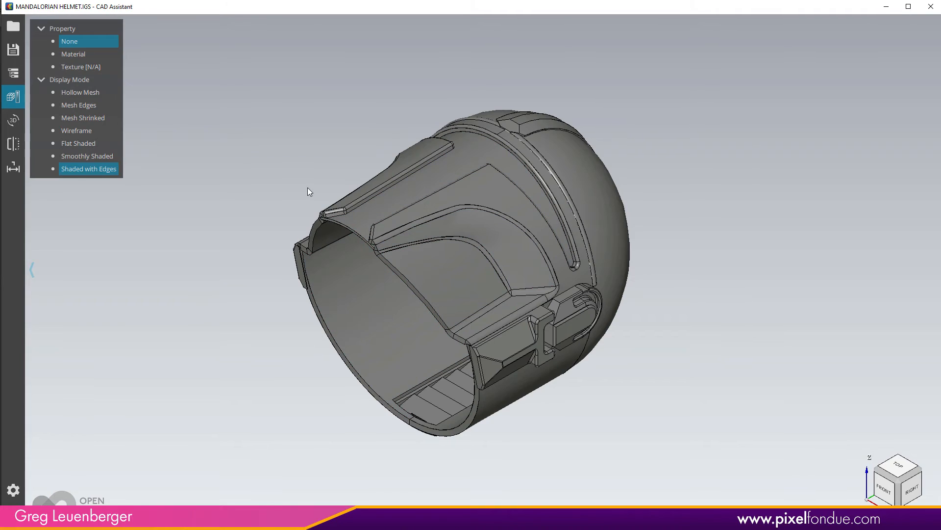
# Orbit and zoom around the helmet to view it from the front
pyautogui.moveTo(234, 244); pyautogui.dragTo(225, 368)
pyautogui.scroll(-3, 225, 323)
pyautogui.scroll(8, 244, 305)
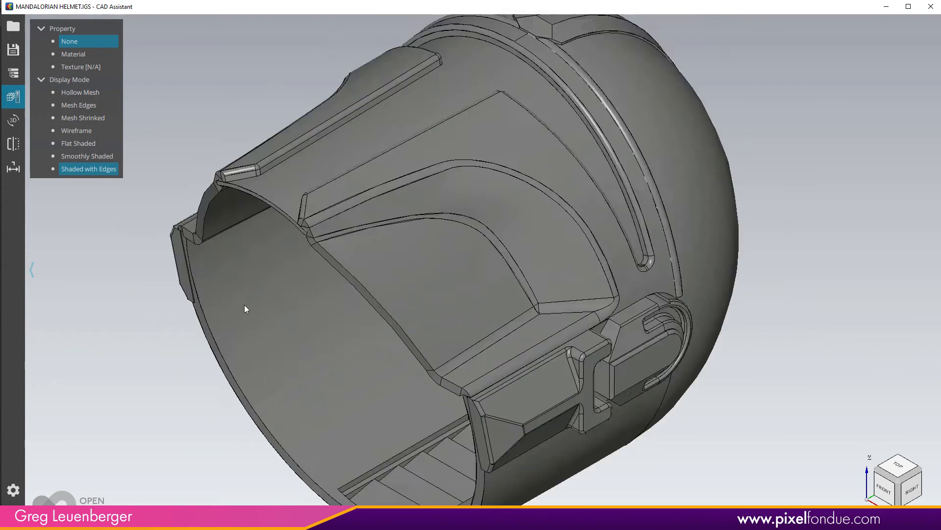
pyautogui.scroll(-5, 246, 305)
pyautogui.moveTo(246, 309); pyautogui.dragTo(296, 385)
pyautogui.moveTo(613, 304); pyautogui.dragTo(671, 290)
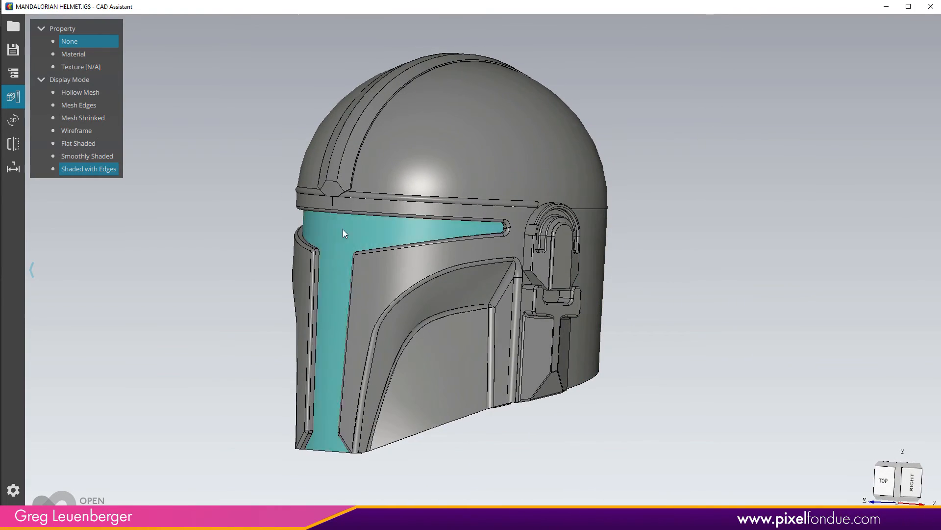
# Preview the helmet in Wireframe and Flat Shaded display modes, returning to Shaded with Edges
pyautogui.click(10, 94)
pyautogui.click(12, 97)
pyautogui.click(76, 130)
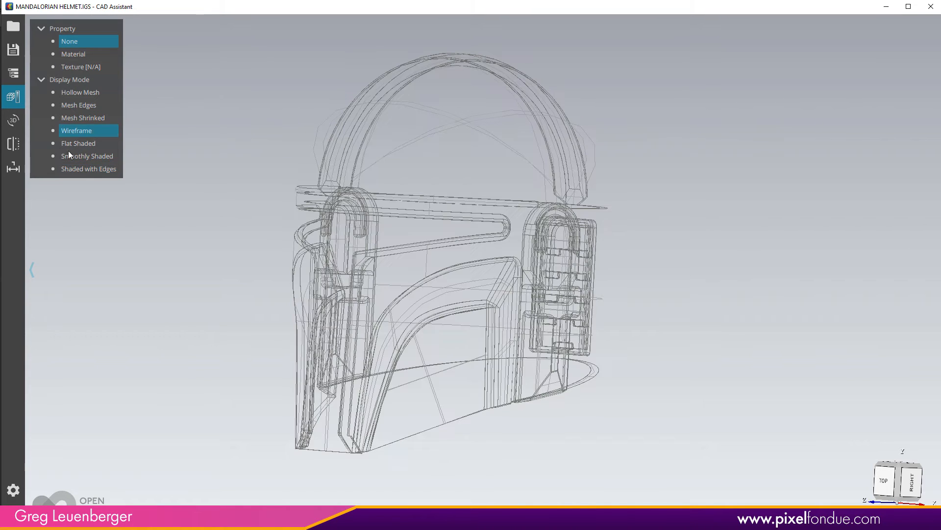
pyautogui.click(81, 144)
pyautogui.click(90, 170)
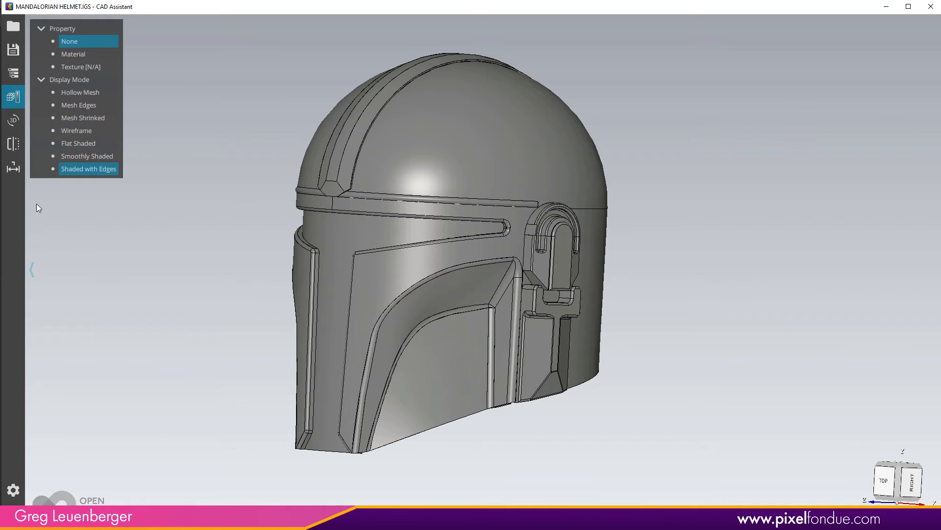
# Slice through the helmet with vertical and horizontal clipping planes to inspect its interior, then turn clipping off
pyautogui.click(14, 144)
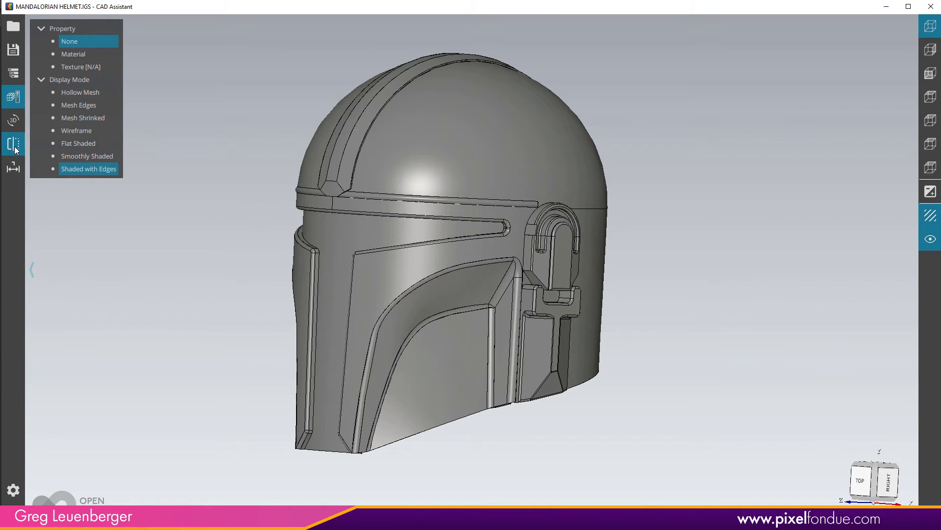
pyautogui.click(935, 100)
pyautogui.click(927, 126)
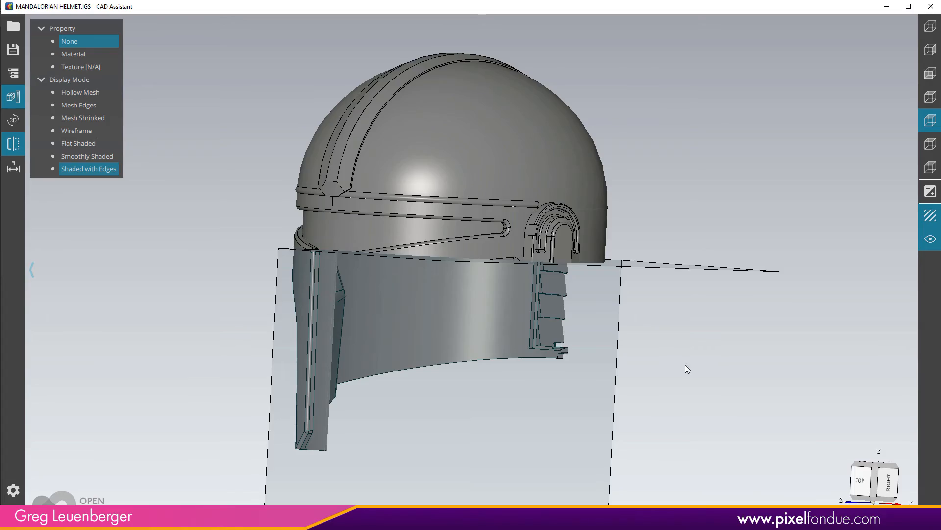
pyautogui.moveTo(685, 368); pyautogui.dragTo(728, 359)
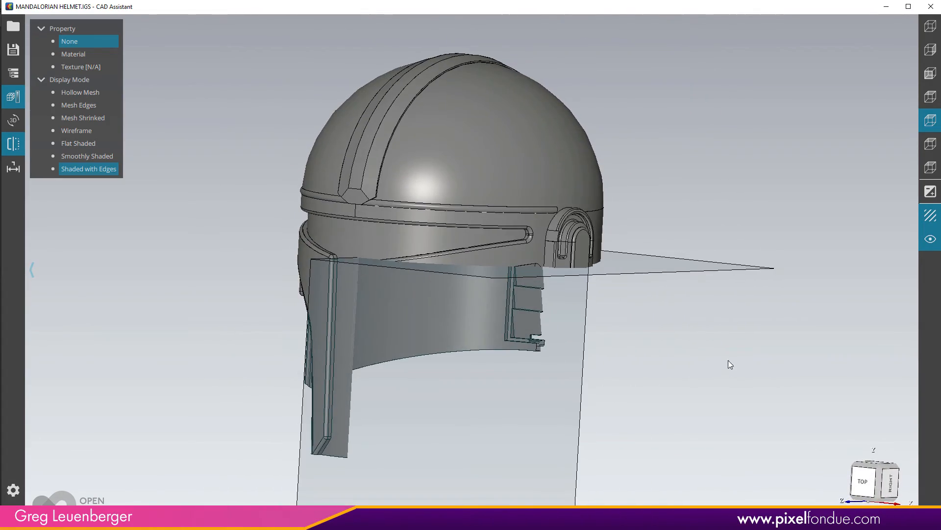
pyautogui.click(931, 73)
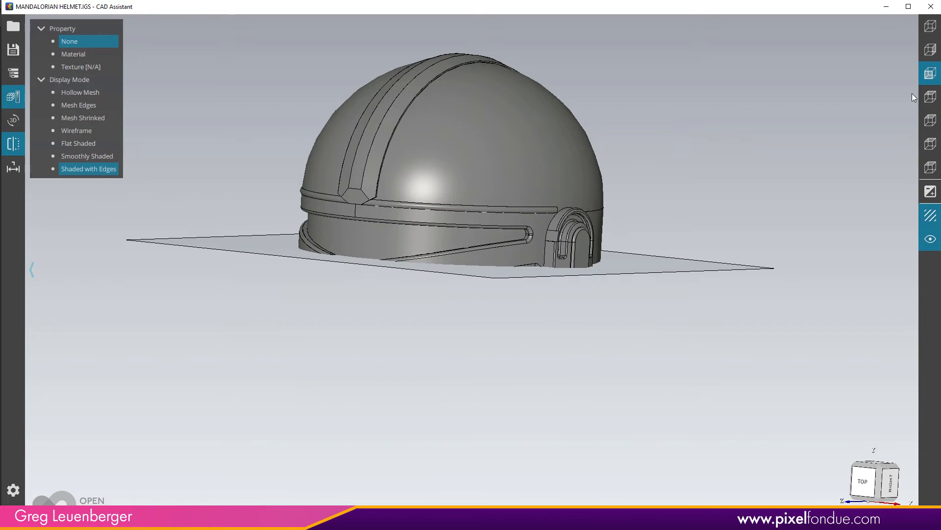
pyautogui.click(930, 26)
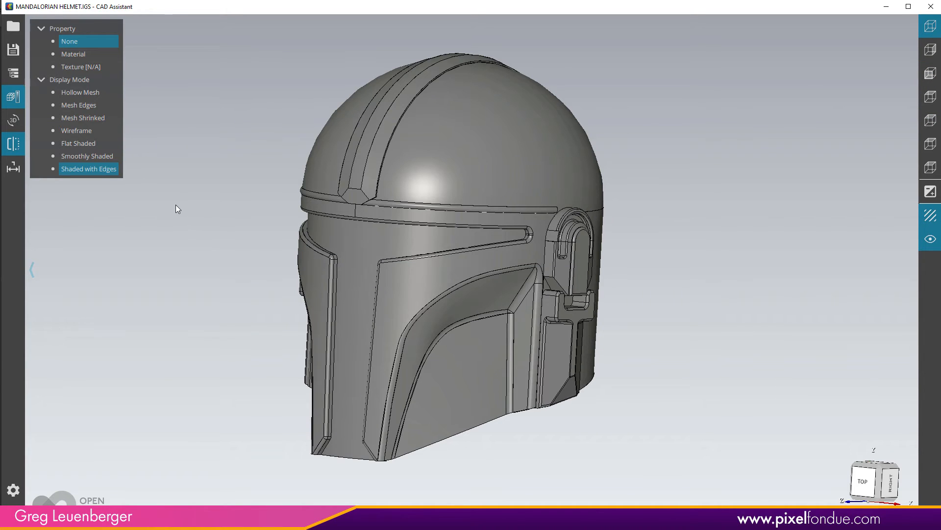
# Turn on part selection and open the helmet's assembly tree, selecting individual helmet parts in it
pyautogui.click(16, 120)
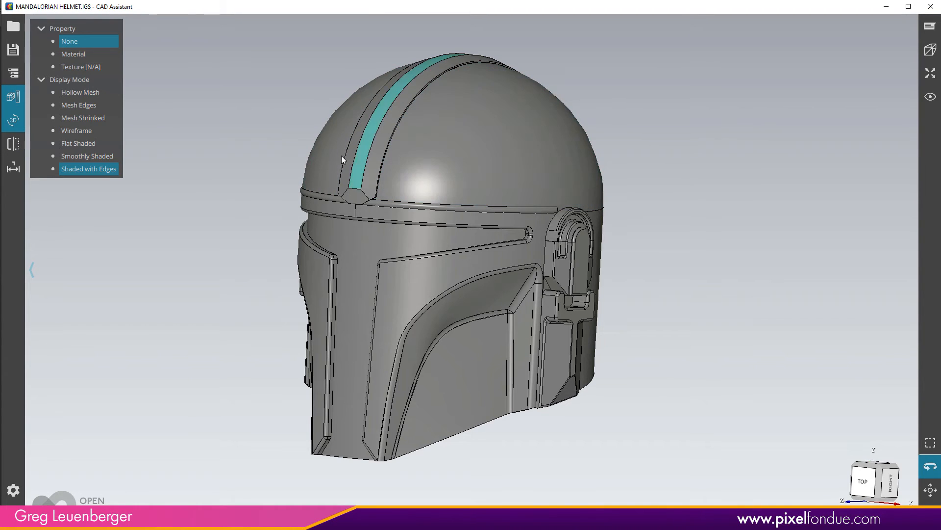
pyautogui.click(13, 72)
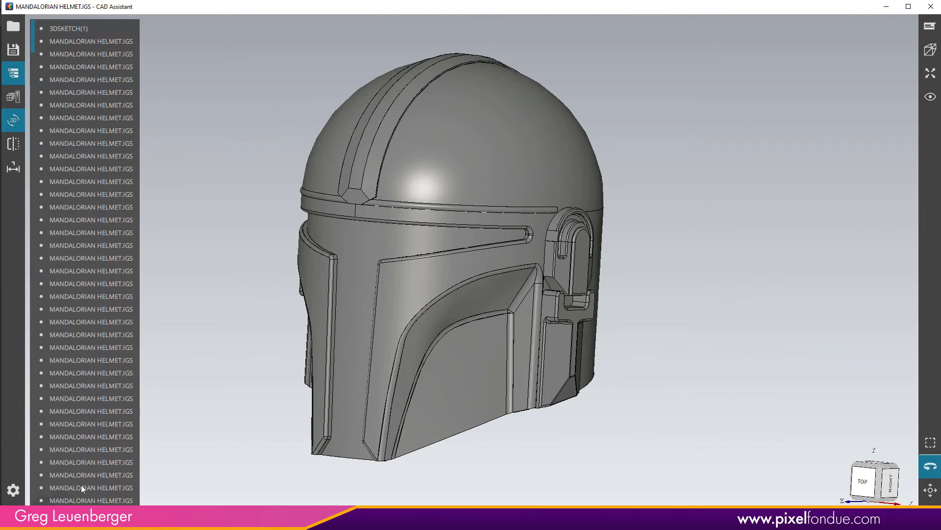
pyautogui.click(91, 271)
pyautogui.click(90, 219)
pyautogui.click(93, 159)
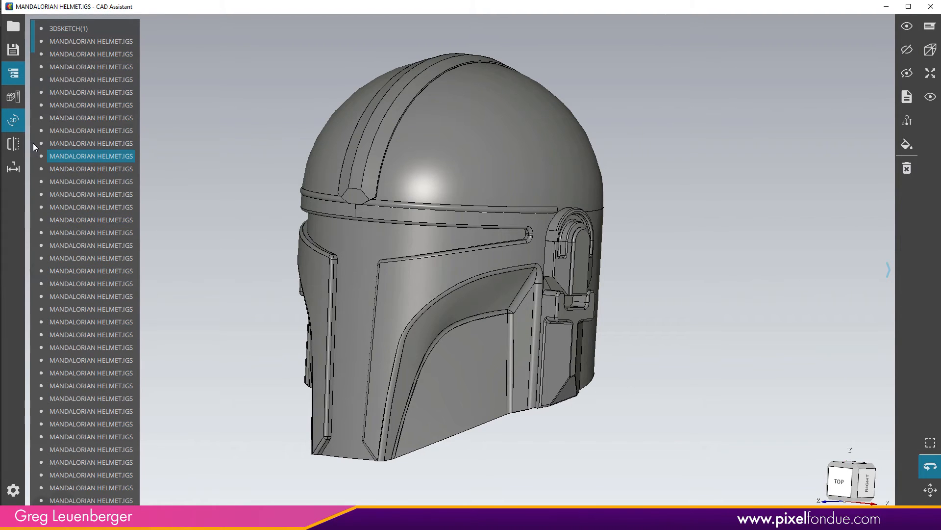
# Open the save dialog and review the available export formats, then close it without saving
pyautogui.click(13, 50)
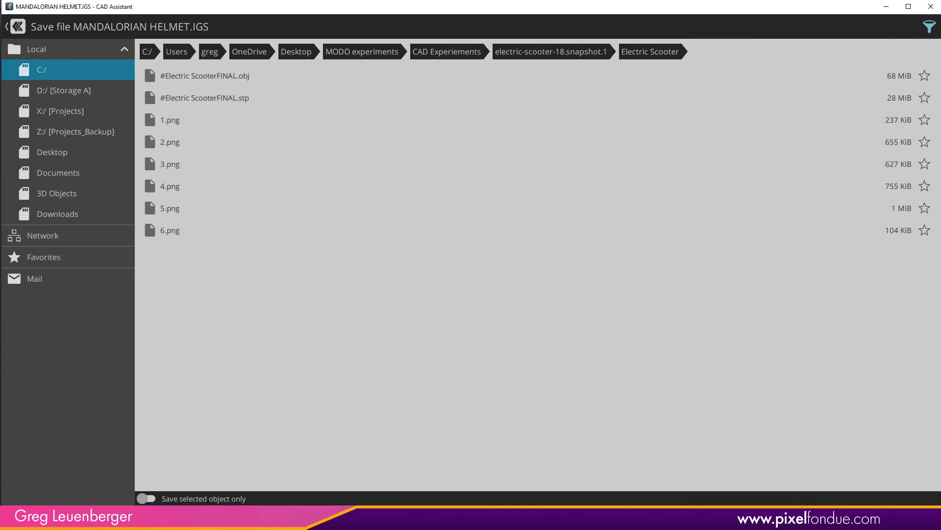
pyautogui.click(847, 500)
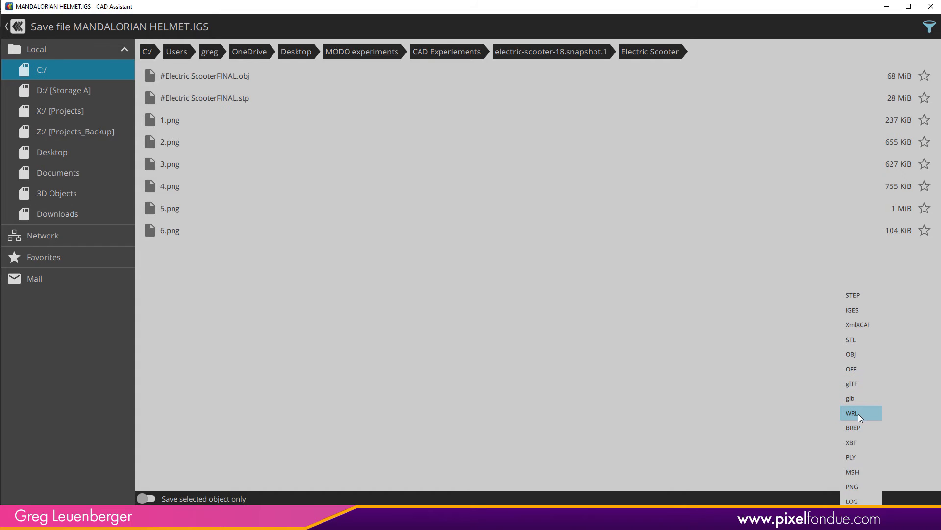
pyautogui.click(858, 427)
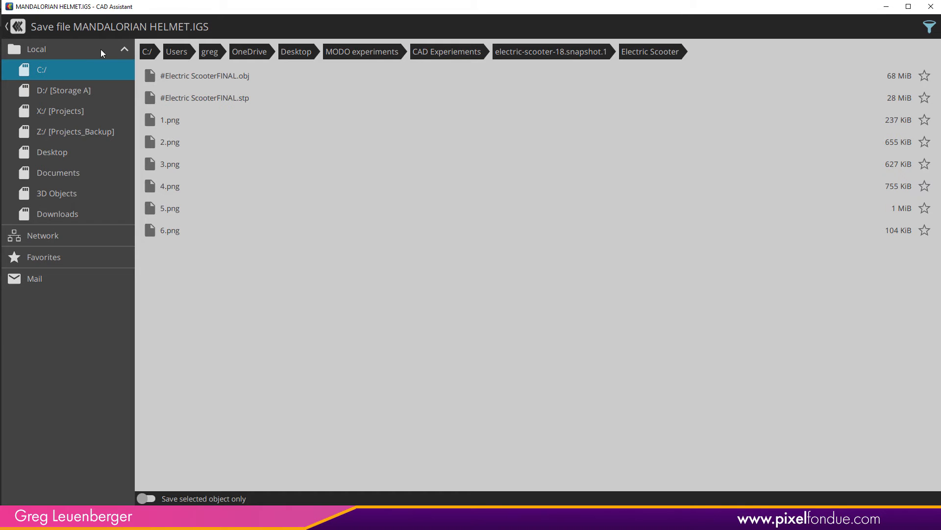
pyautogui.click(12, 26)
# Open #Electric ScooterFINAL.stp from the Electric Scooter folder inside electric-scooter-18.snapshot.1 under CAD Experiements
pyautogui.click(17, 28)
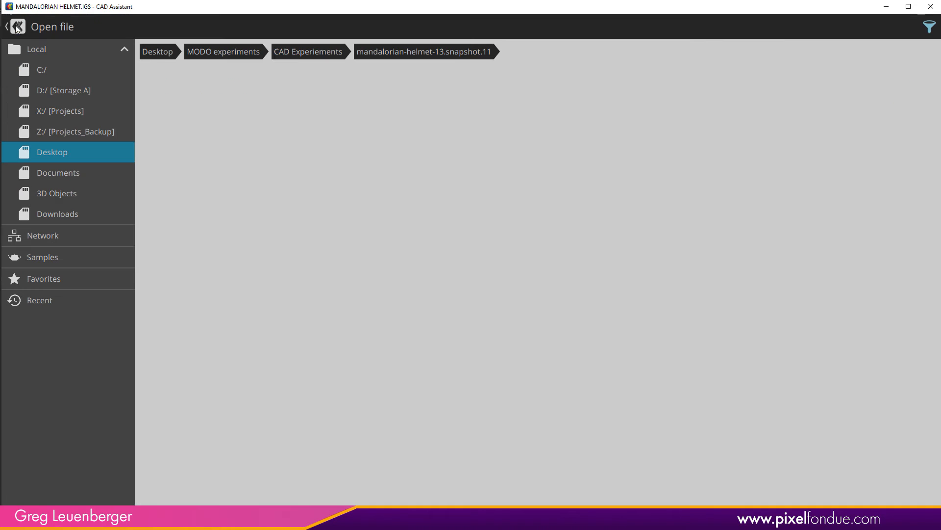
pyautogui.click(307, 52)
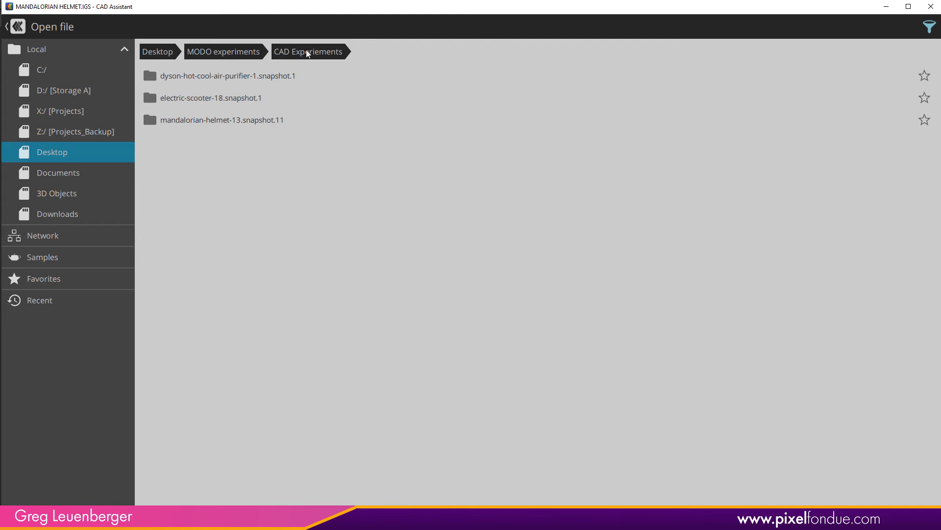
pyautogui.click(205, 98)
pyautogui.click(202, 78)
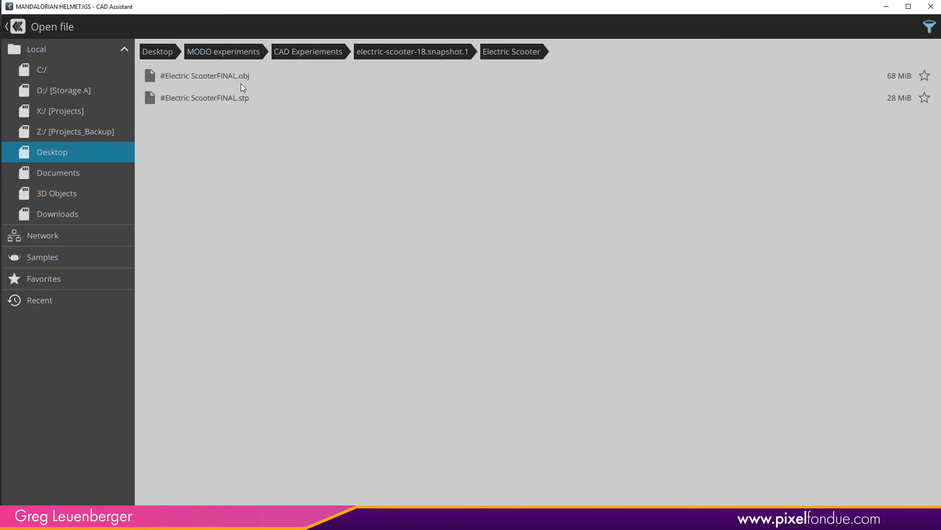
pyautogui.click(245, 98)
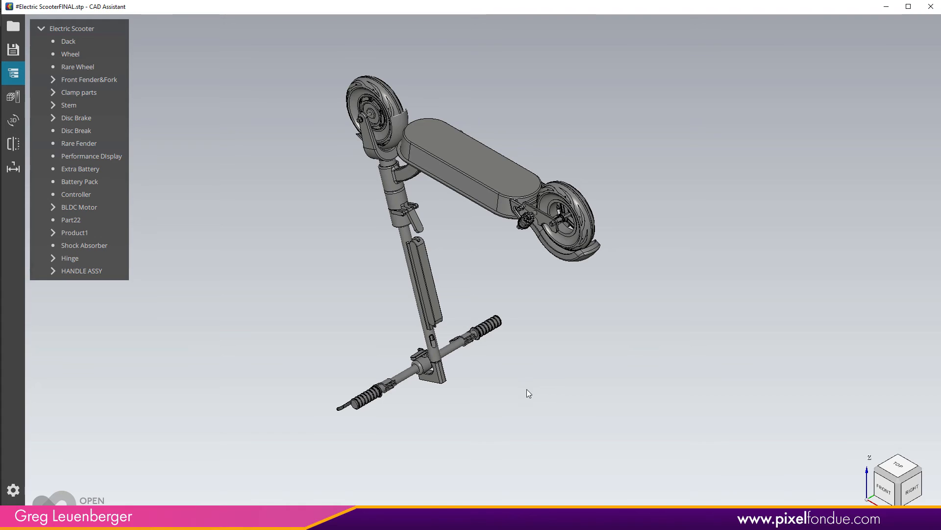
# Orbit and zoom around the scooter model to inspect it, including a close look at the handlebar grip
pyautogui.moveTo(511, 380); pyautogui.dragTo(581, 334)
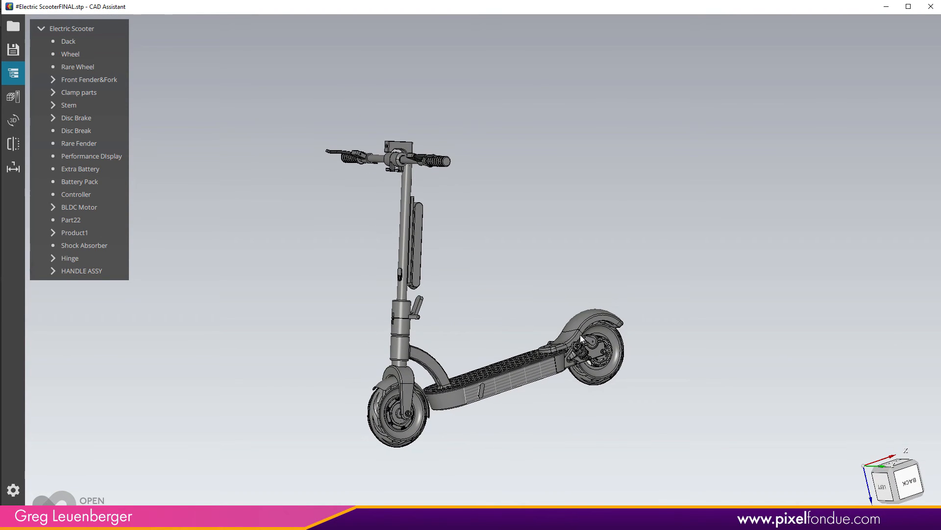
pyautogui.moveTo(859, 465)
pyautogui.mouseDown()
pyautogui.moveTo(723, 315)
pyautogui.moveTo(704, 327)
pyautogui.mouseUp()
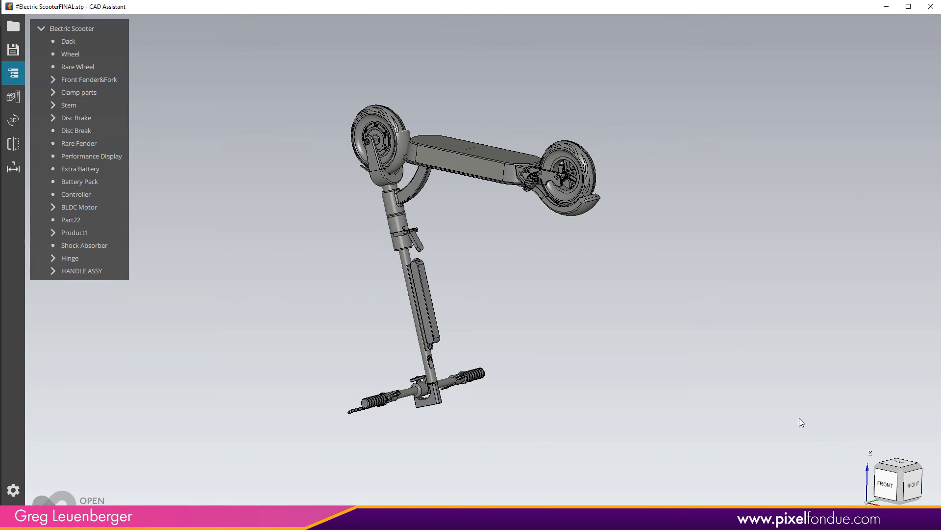
pyautogui.moveTo(580, 347)
pyautogui.mouseDown()
pyautogui.moveTo(572, 325)
pyautogui.moveTo(735, 327)
pyautogui.moveTo(557, 421)
pyautogui.moveTo(593, 369)
pyautogui.moveTo(527, 372)
pyautogui.moveTo(552, 326)
pyautogui.moveTo(553, 376)
pyautogui.moveTo(567, 371)
pyautogui.mouseUp()
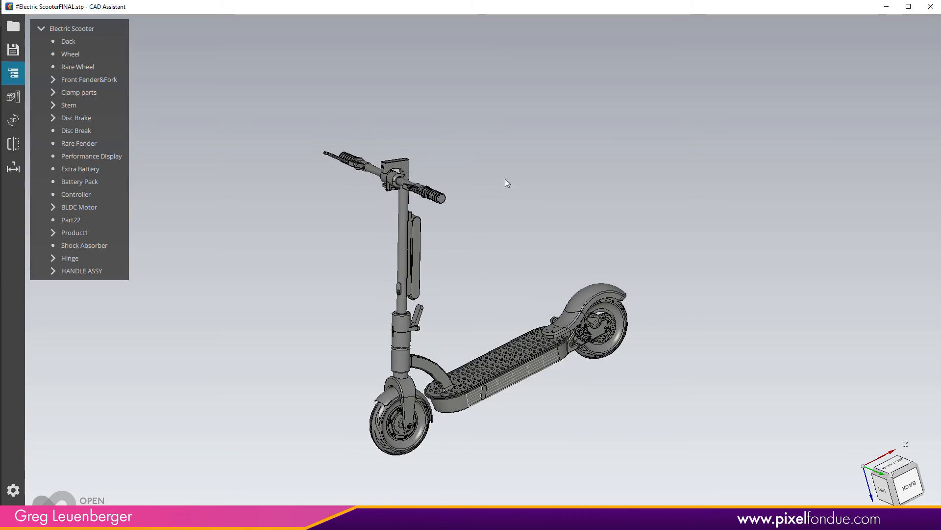
pyautogui.moveTo(505, 178); pyautogui.dragTo(518, 194)
pyautogui.scroll(10, 491, 217)
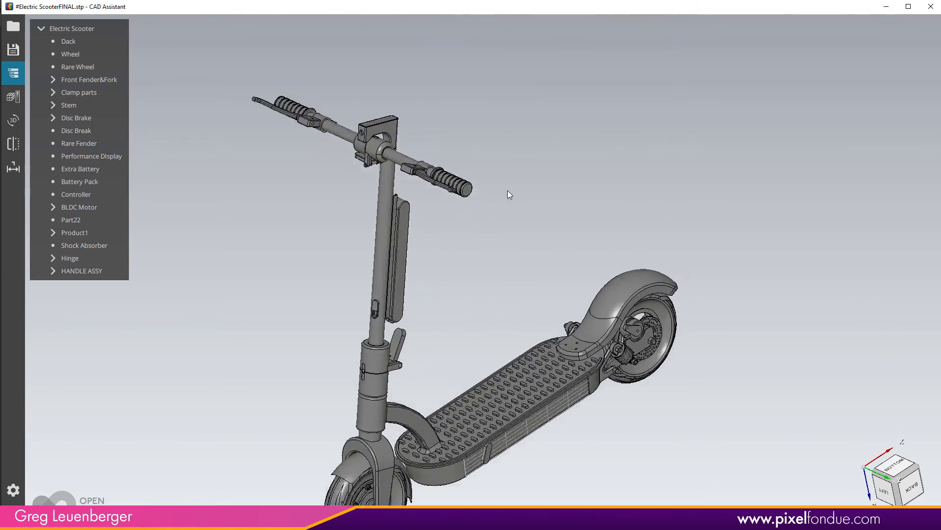
pyautogui.scroll(10, 524, 280)
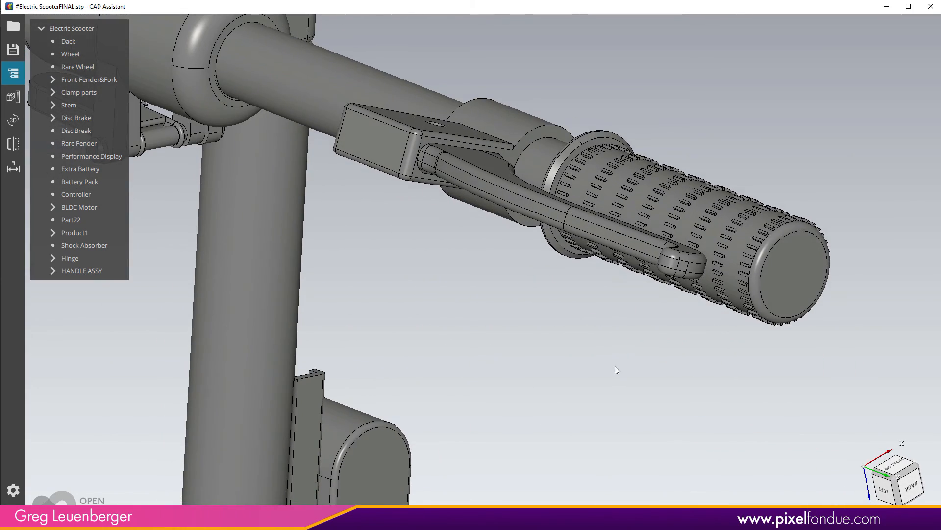
pyautogui.scroll(-8, 632, 357)
pyautogui.moveTo(523, 385); pyautogui.dragTo(517, 392)
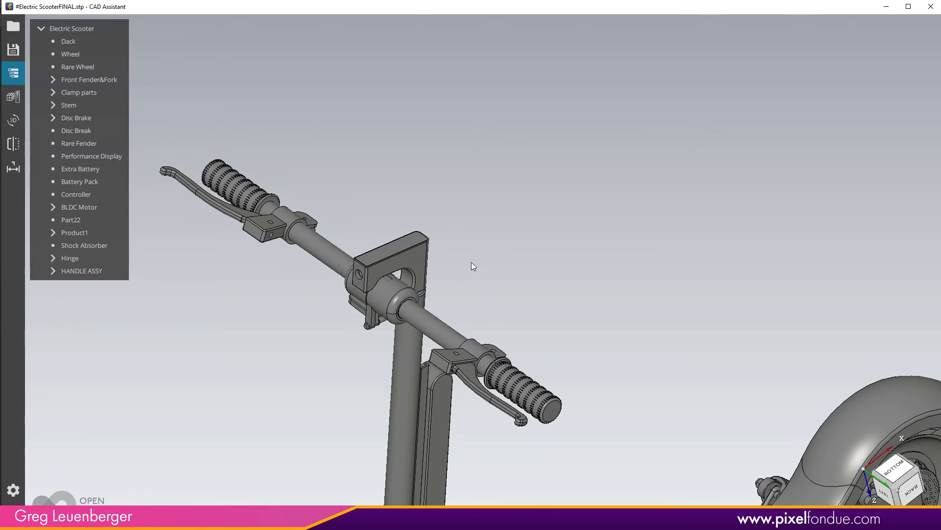
pyautogui.moveTo(646, 370); pyautogui.dragTo(604, 76, button='middle')
pyautogui.moveTo(550, 392); pyautogui.dragTo(591, 261, button='middle')
pyautogui.moveTo(524, 451); pyautogui.dragTo(690, 409)
pyautogui.moveTo(690, 408); pyautogui.dragTo(623, 409, button='right')
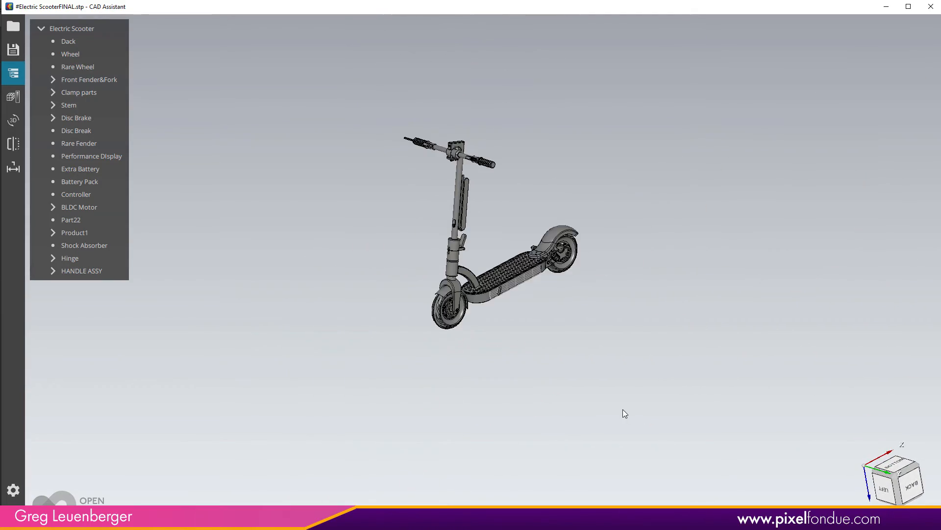
pyautogui.moveTo(580, 348); pyautogui.dragTo(573, 391, button='middle')
pyautogui.moveTo(572, 390)
pyautogui.mouseDown(button='right')
pyautogui.moveTo(611, 374)
pyautogui.moveTo(591, 387)
pyautogui.mouseUp(button='right')
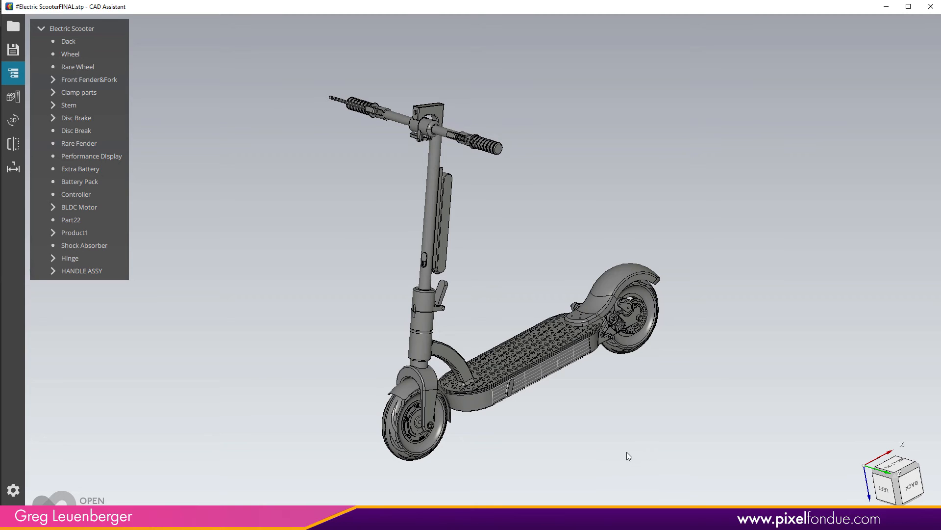
# Export the scooter as OBJ in millimetres to the same folder, overwriting the existing #Electric ScooterFINAL.obj
pyautogui.click(13, 49)
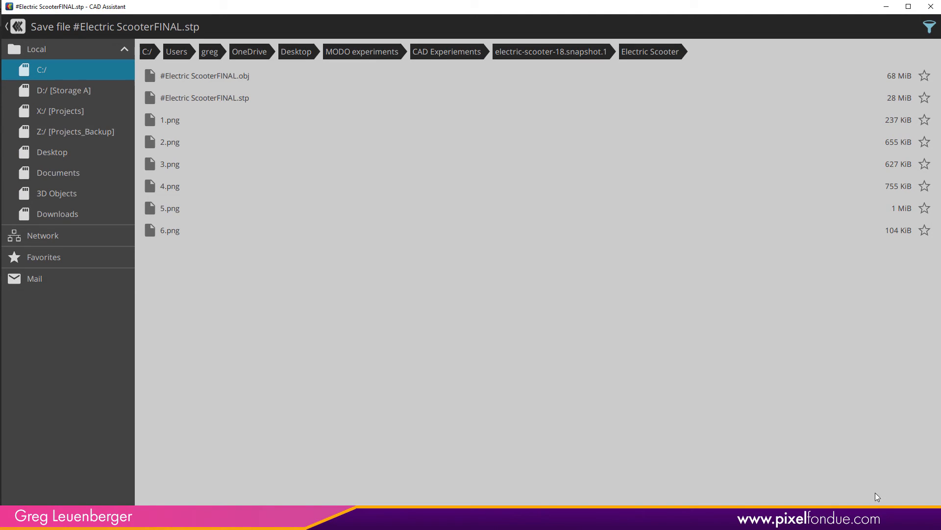
pyautogui.click(861, 517)
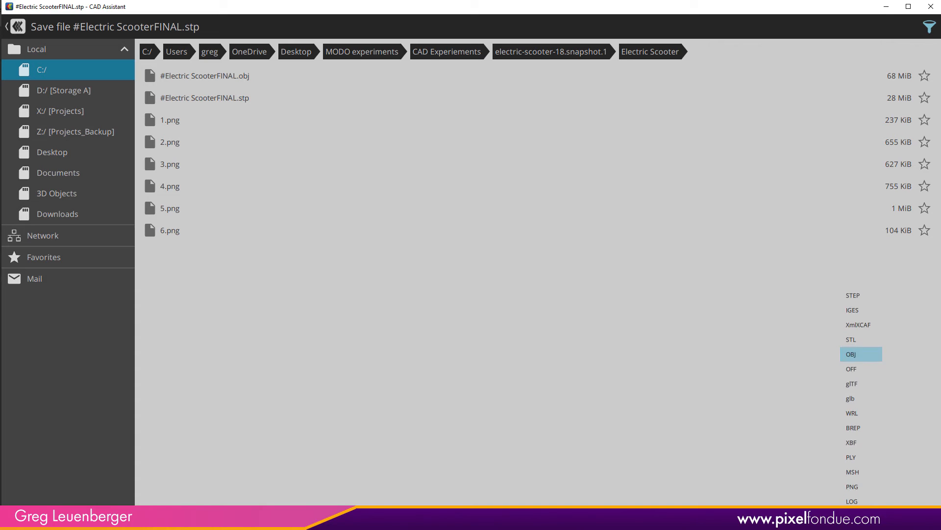
pyautogui.click(862, 354)
pyautogui.click(905, 517)
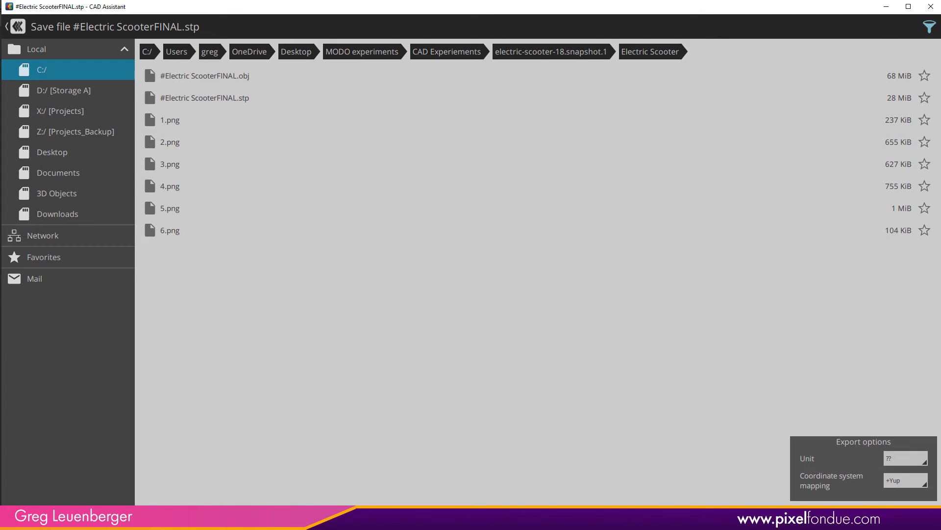
pyautogui.click(926, 464)
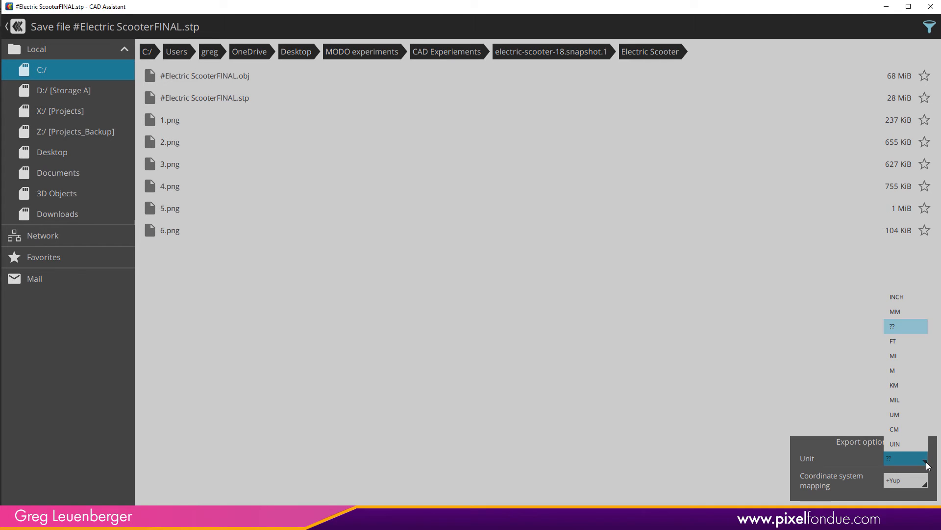
pyautogui.click(906, 311)
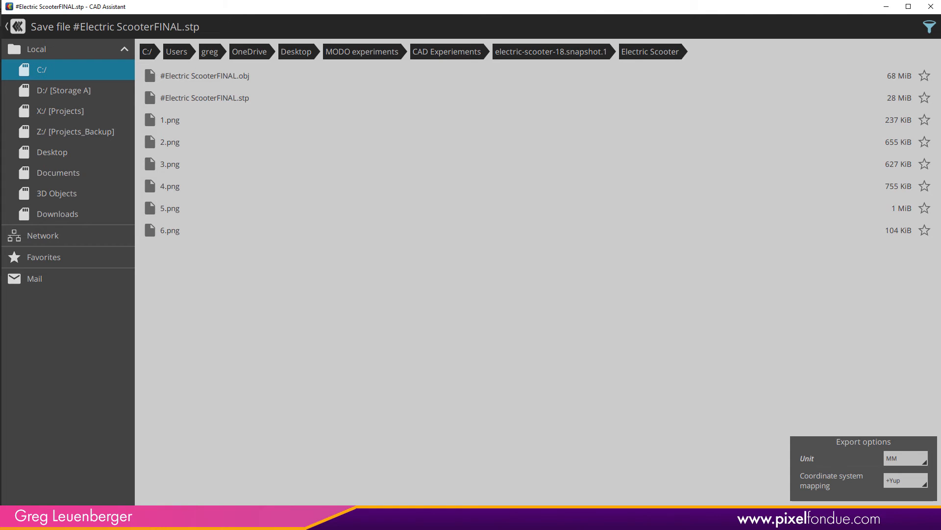
pyautogui.click(912, 517)
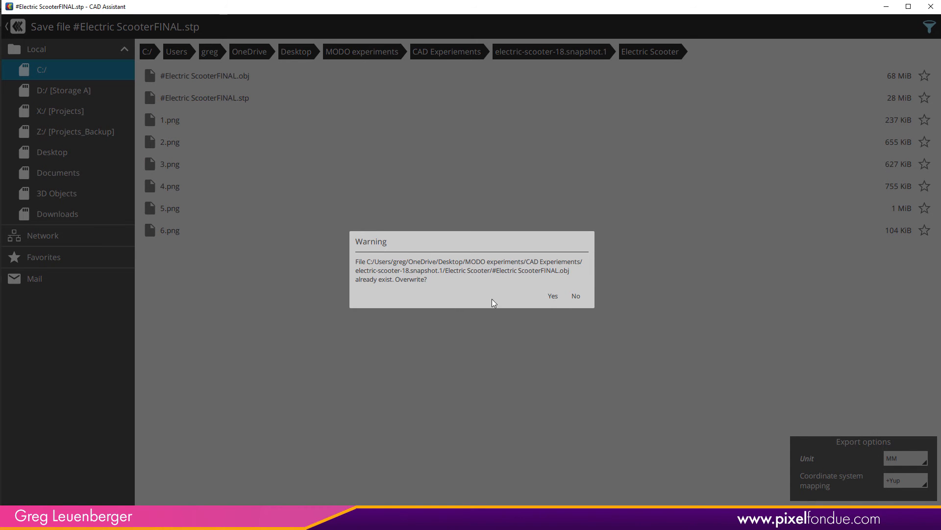
pyautogui.click(548, 295)
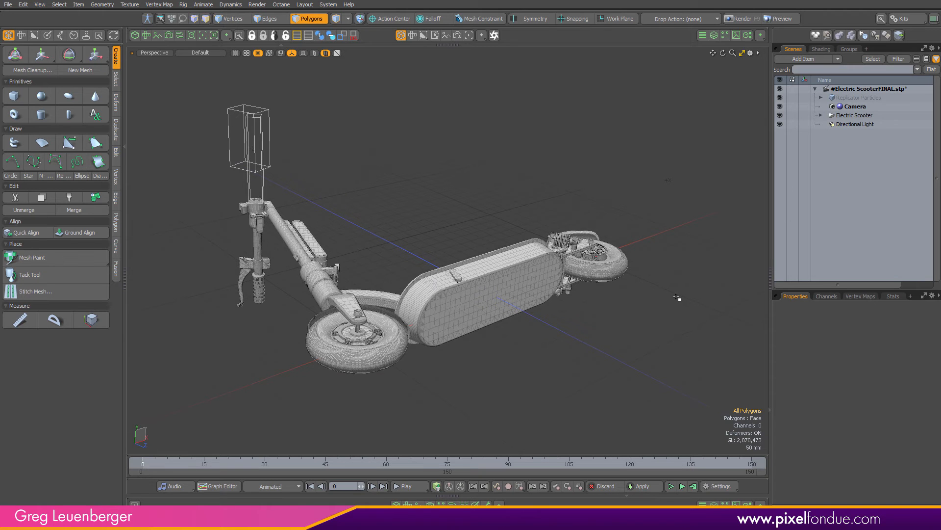
# Add a locator to the scene and parent the Electric Scooter group under it
pyautogui.press('5')
pyautogui.hotkey('shift', 'l')
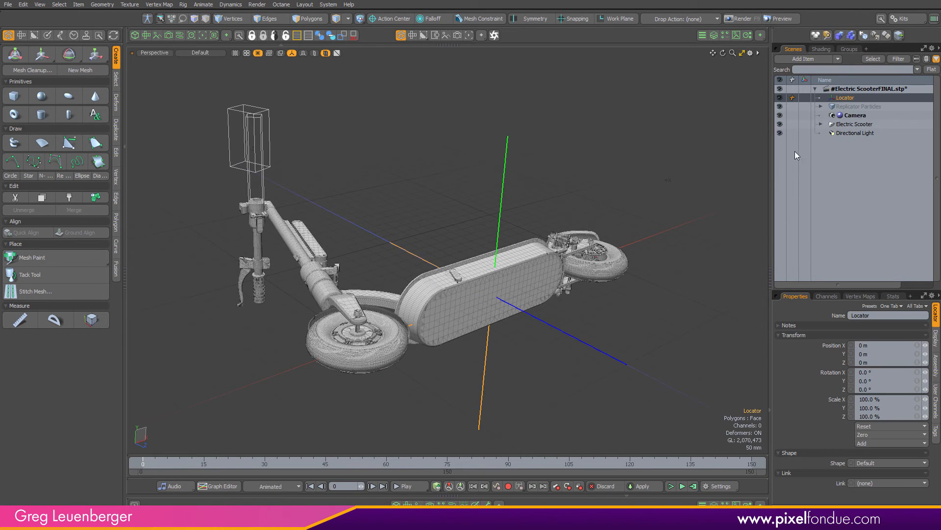
pyautogui.click(863, 90)
pyautogui.moveTo(849, 97)
pyautogui.mouseDown()
pyautogui.moveTo(861, 123)
pyautogui.moveTo(861, 94)
pyautogui.mouseUp()
pyautogui.click(855, 105)
pyautogui.keyDown('ctrl'); pyautogui.click(852, 129); pyautogui.keyUp('ctrl')
pyautogui.click(848, 124)
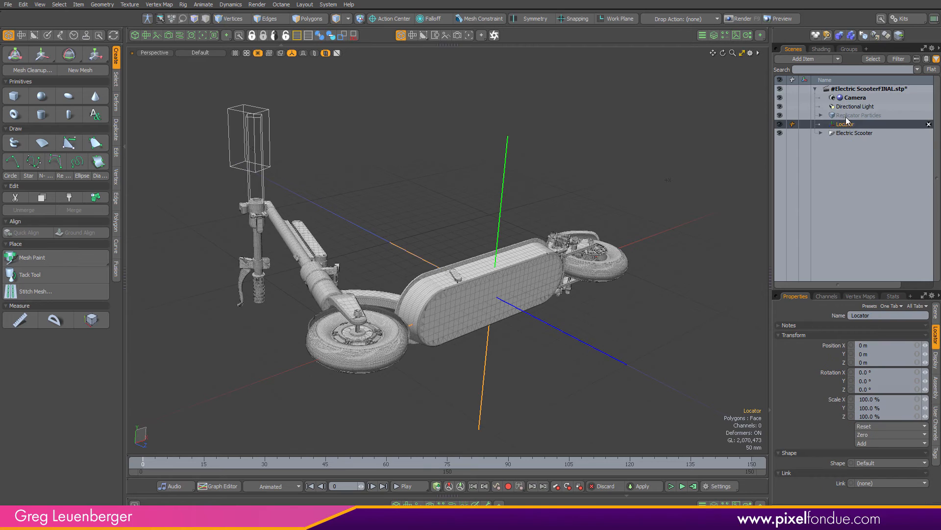
pyautogui.click(845, 134)
pyautogui.moveTo(844, 133); pyautogui.dragTo(853, 125)
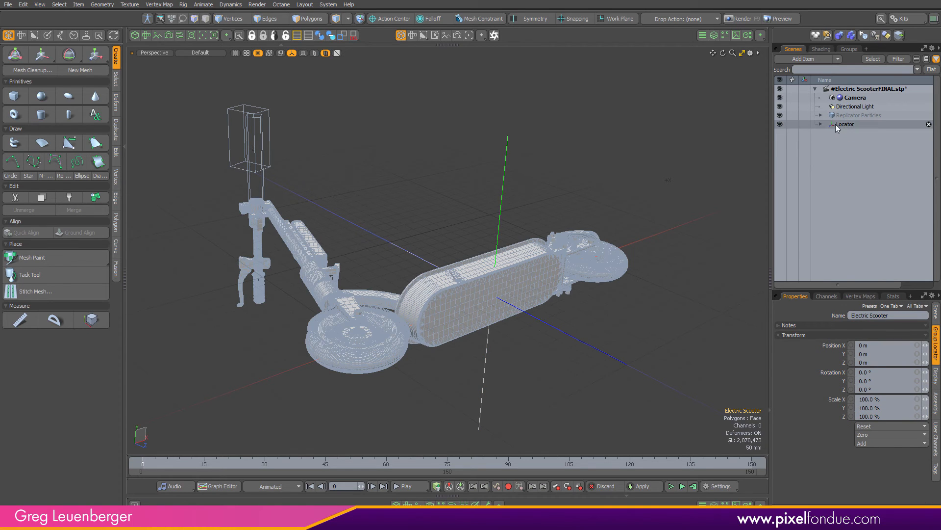
pyautogui.click(822, 124)
pyautogui.click(844, 124)
# Rotate the locator to stand the scooter upright, setting its Rotation X to 90°
pyautogui.press('e')
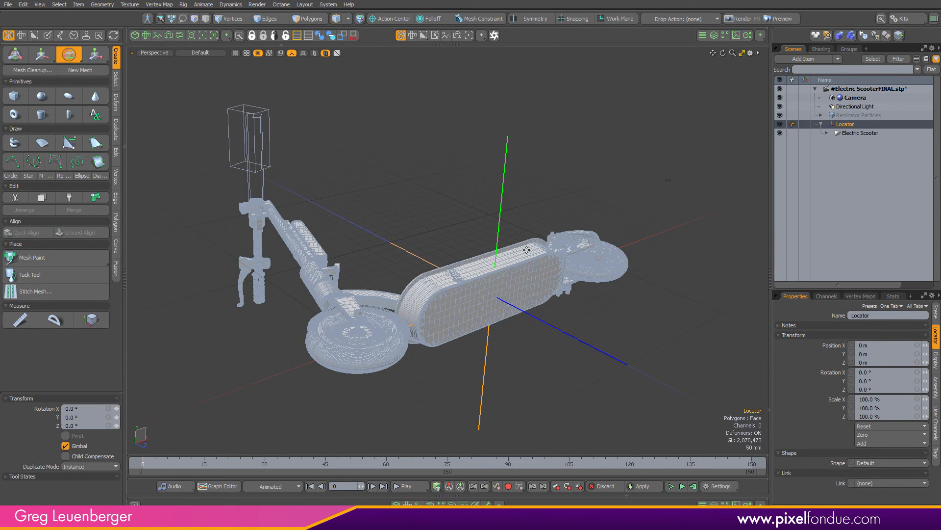
pyautogui.moveTo(514, 257); pyautogui.dragTo(529, 322)
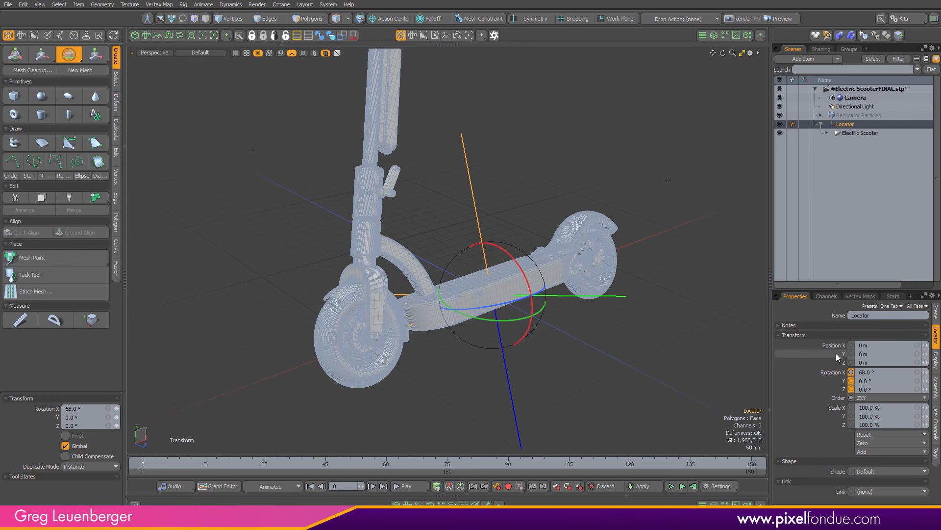
pyautogui.click(881, 371)
pyautogui.write('90')
pyautogui.press('Return')
pyautogui.keyDown('ctrl'); pyautogui.keyDown('alt'); pyautogui.moveTo(452, 206); pyautogui.dragTo(413, 288); pyautogui.keyUp('alt'); pyautogui.keyUp('ctrl')
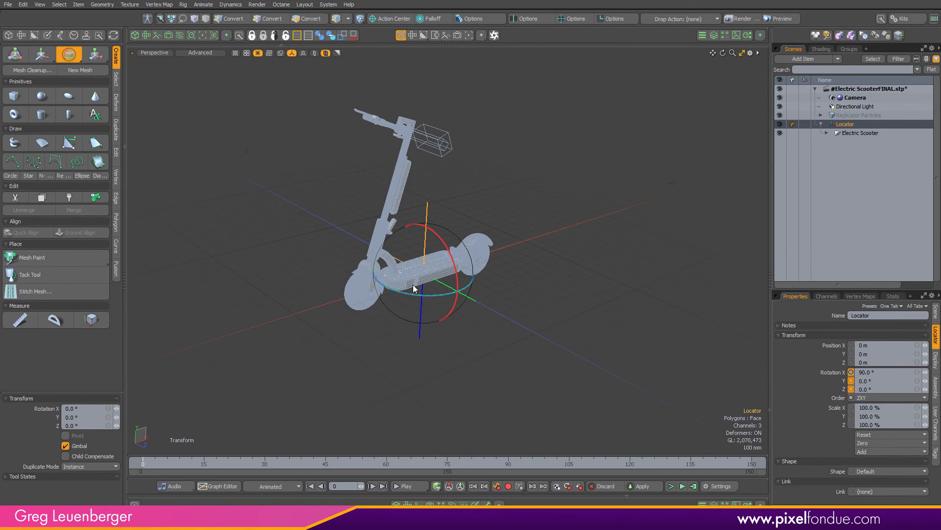
# Check the upright scooter from the top view and the perspective view
pyautogui.press('space')
pyautogui.click(516, 342)
pyautogui.hotkey('ctrl', 'space')
pyautogui.click(507, 313)
pyautogui.keyDown('alt'); pyautogui.keyDown('shift'); pyautogui.moveTo(466, 263); pyautogui.dragTo(525, 269); pyautogui.keyUp('shift'); pyautogui.keyUp('alt')
pyautogui.keyDown('ctrl'); pyautogui.keyDown('alt'); pyautogui.moveTo(524, 269); pyautogui.dragTo(507, 294); pyautogui.keyUp('alt'); pyautogui.keyUp('ctrl')
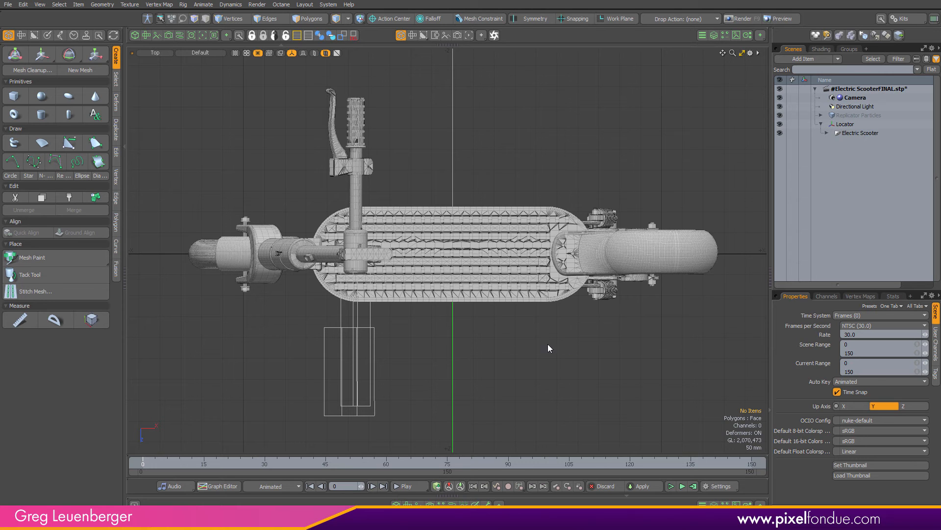
pyautogui.keyDown('alt'); pyautogui.moveTo(620, 263); pyautogui.dragTo(599, 291); pyautogui.keyUp('alt')
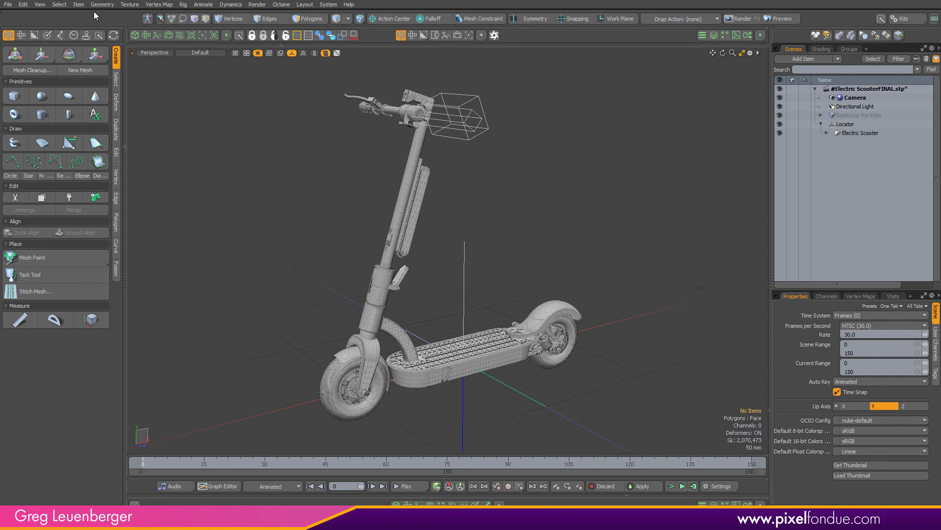
# Import the #Electric ScooterFINAL.obj file into the current scene
pyautogui.click(8, 5)
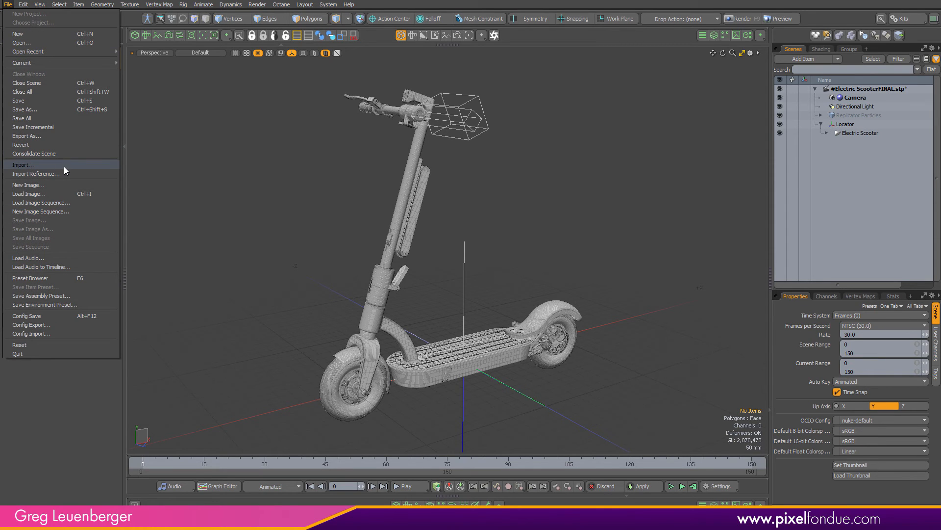
pyautogui.click(78, 165)
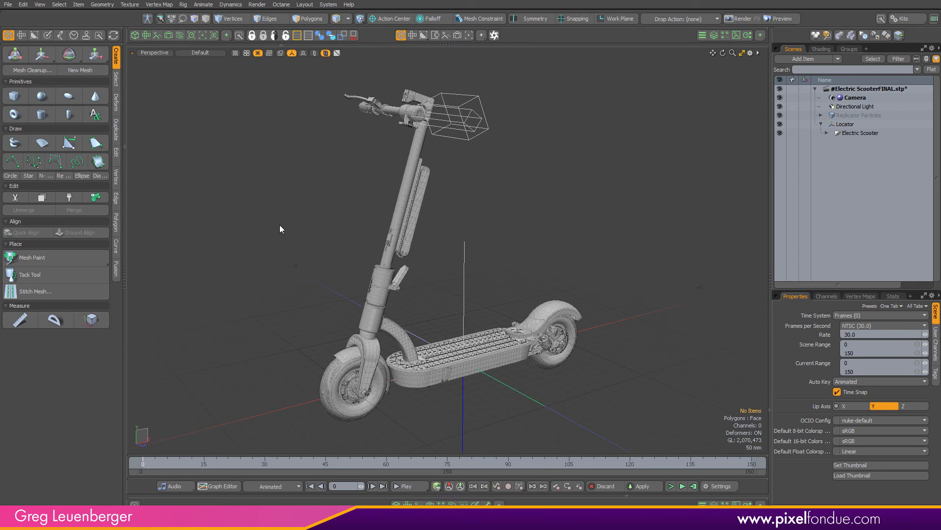
pyautogui.click(319, 62)
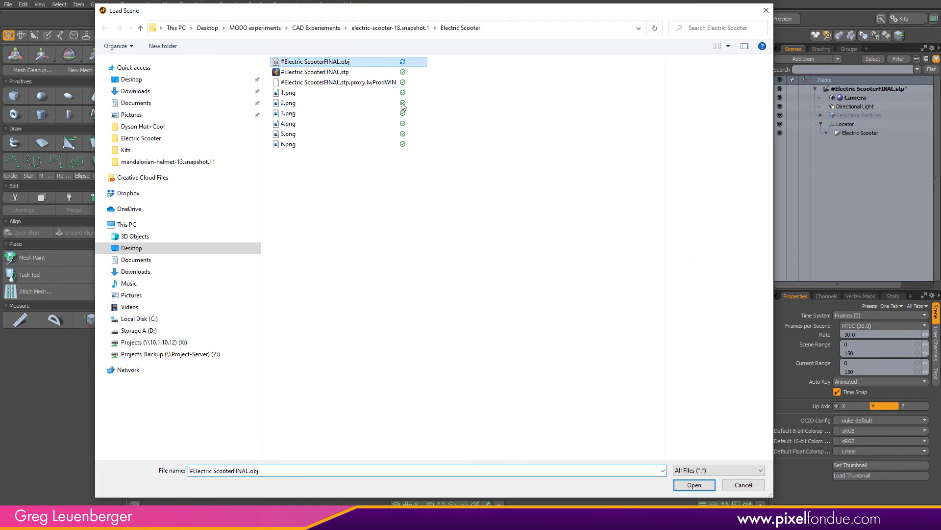
pyautogui.click(694, 485)
pyautogui.click(514, 239)
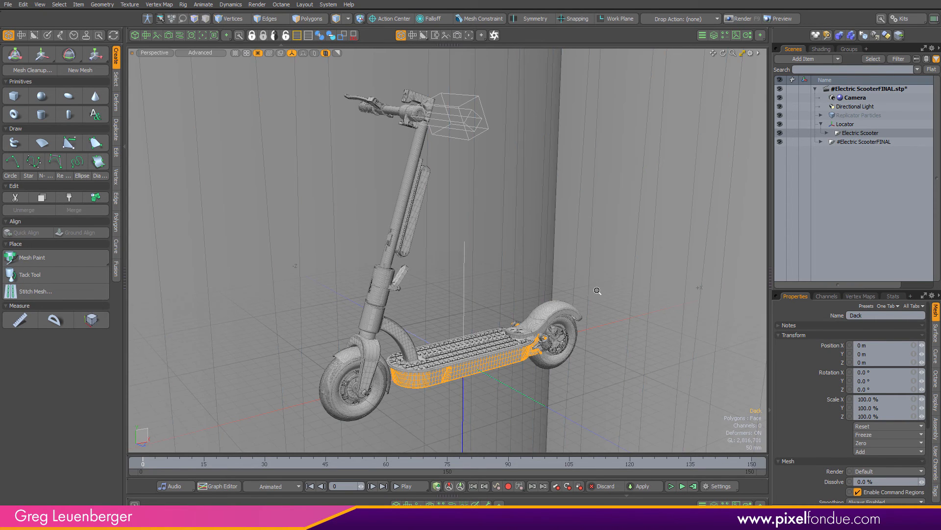
# Inspect the imported scooter from the top view and in perspective
pyautogui.keyDown('ctrl'); pyautogui.keyDown('alt'); pyautogui.moveTo(597, 292); pyautogui.dragTo(397, 362); pyautogui.keyUp('alt'); pyautogui.keyUp('ctrl')
pyautogui.press('KP_1')
pyautogui.moveTo(482, 240)
pyautogui.keyDown('ctrl'); pyautogui.keyDown('alt'); pyautogui.mouseDown()
pyautogui.moveTo(456, 267)
pyautogui.moveTo(504, 274)
pyautogui.moveTo(488, 285)
pyautogui.moveTo(473, 278)
pyautogui.moveTo(499, 275)
pyautogui.mouseUp(); pyautogui.keyUp('alt'); pyautogui.keyUp('ctrl')
pyautogui.keyDown('alt'); pyautogui.keyDown('shift'); pyautogui.moveTo(499, 276); pyautogui.dragTo(467, 271); pyautogui.keyUp('shift'); pyautogui.keyUp('alt')
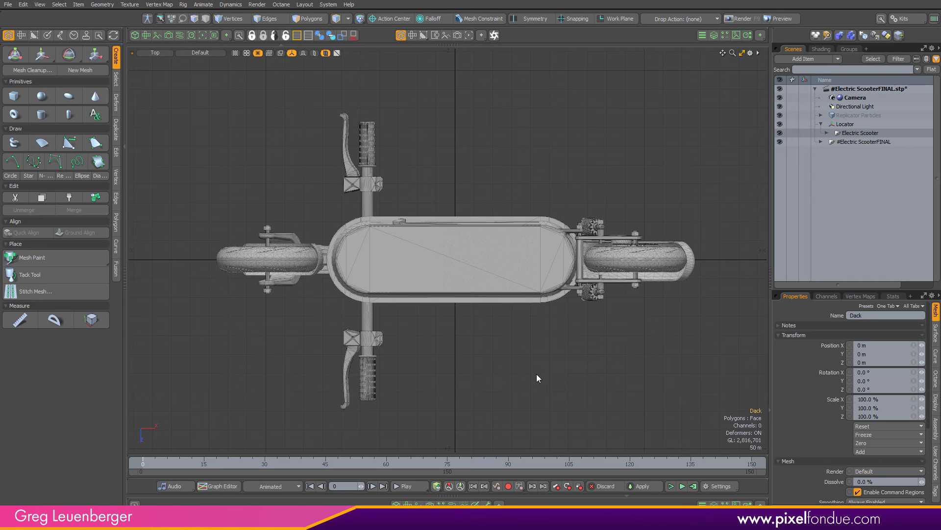
pyautogui.press('KP_Decimal')
pyautogui.moveTo(578, 250)
pyautogui.keyDown('alt'); pyautogui.mouseDown()
pyautogui.moveTo(550, 223)
pyautogui.moveTo(446, 293)
pyautogui.mouseUp(); pyautogui.keyUp('alt')
pyautogui.keyDown('alt'); pyautogui.keyDown('shift'); pyautogui.moveTo(471, 250); pyautogui.dragTo(516, 258); pyautogui.keyUp('shift'); pyautogui.keyUp('alt')
pyautogui.keyDown('alt'); pyautogui.moveTo(525, 203); pyautogui.dragTo(564, 265); pyautogui.keyUp('alt')
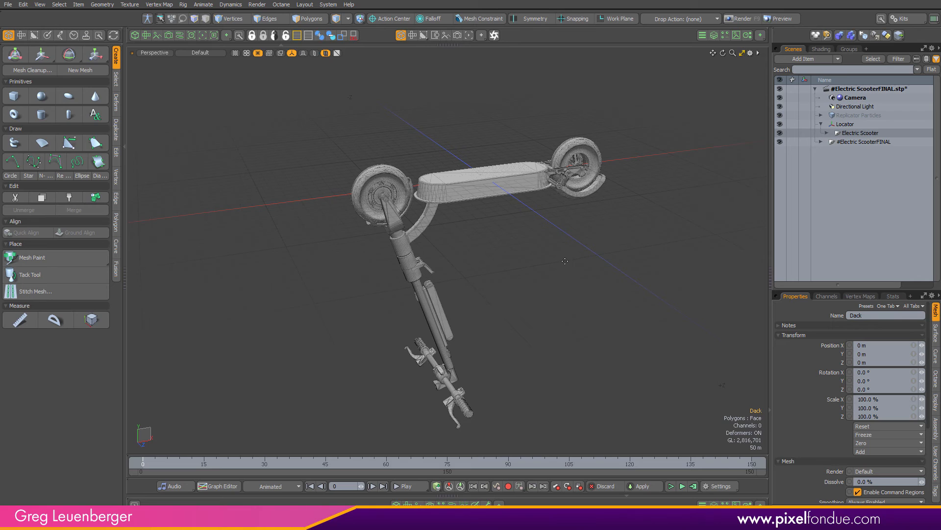
# Select the mesh inside the imported #Electric ScooterFINAL group in the scene list
pyautogui.press('e')
pyautogui.press('alt')
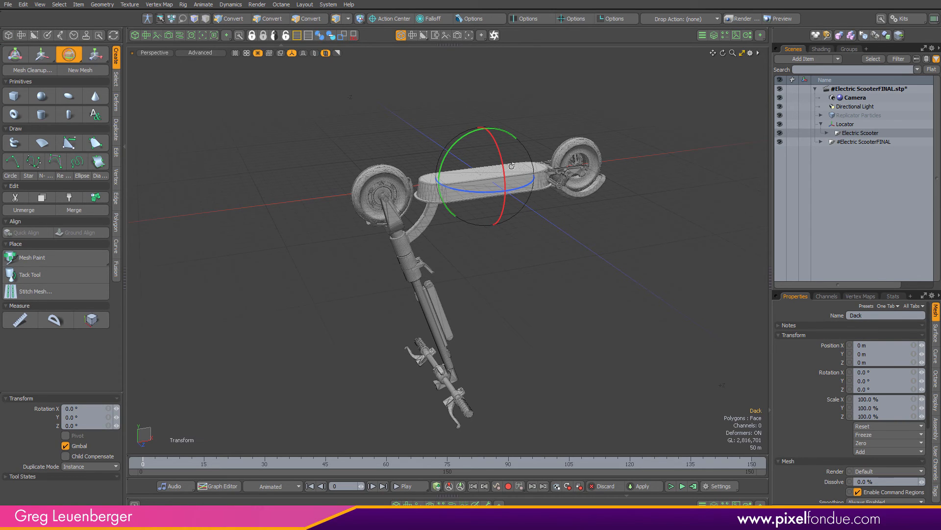
pyautogui.press('f')
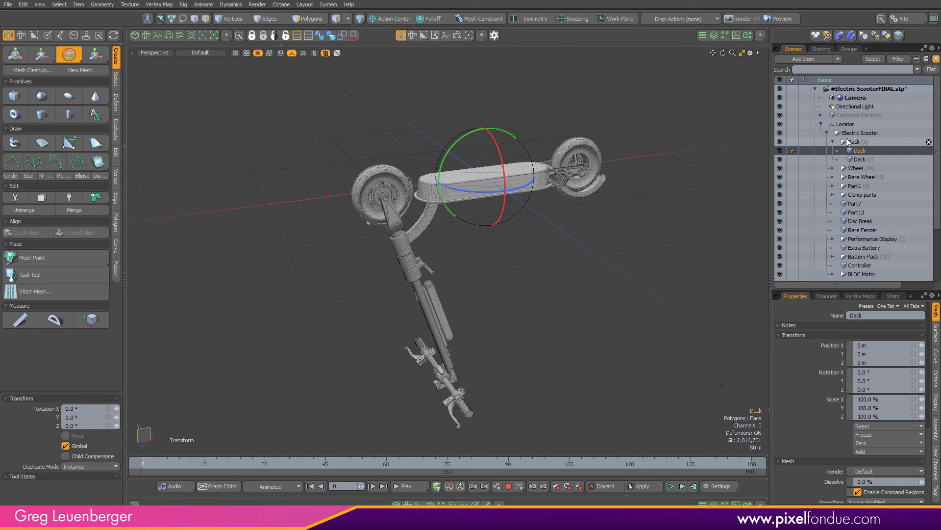
pyautogui.keyDown('ctrl'); pyautogui.click(863, 149); pyautogui.keyUp('ctrl')
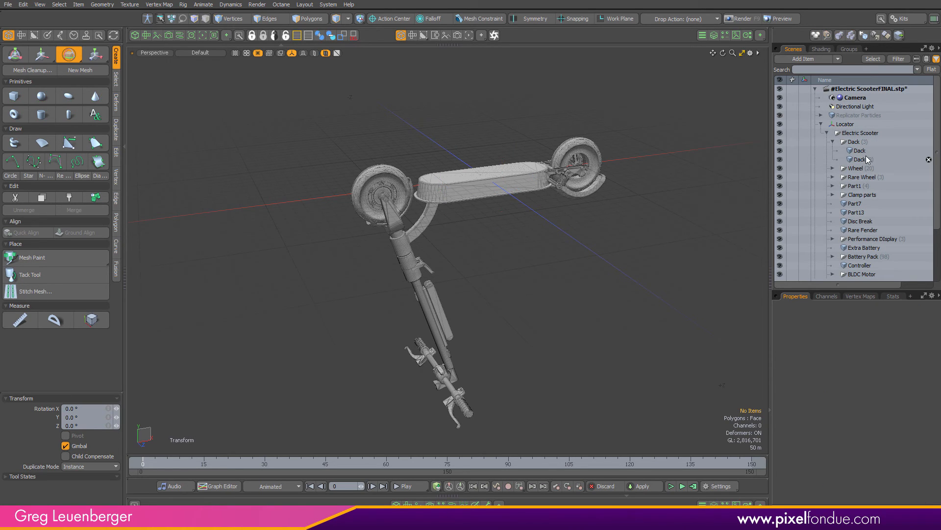
pyautogui.click(821, 124)
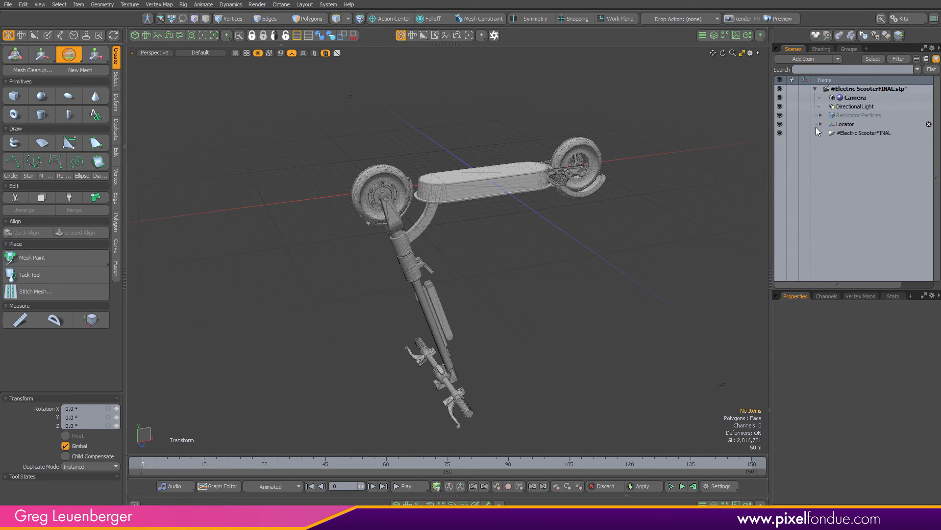
pyautogui.click(820, 132)
pyautogui.click(848, 141)
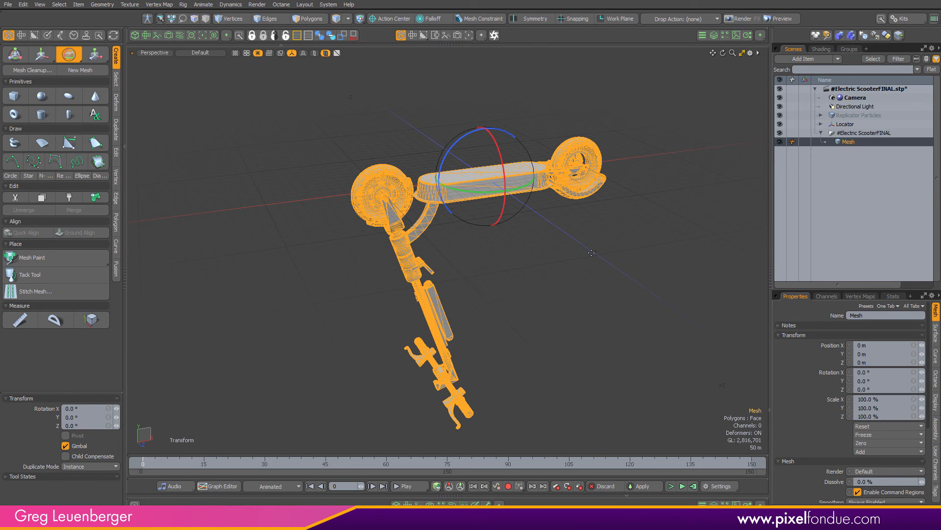
# Switch to polygon mode and set the action center to Origin
pyautogui.click(310, 20)
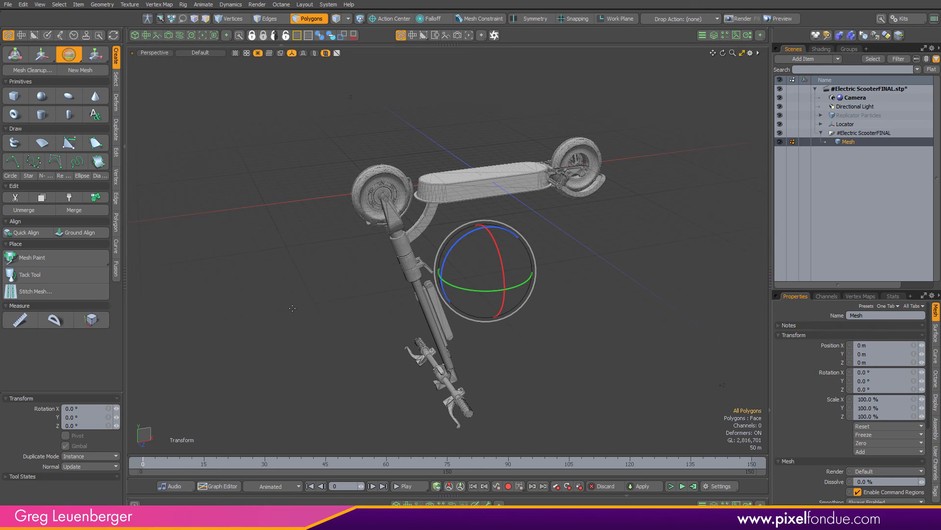
pyautogui.hotkey('alt', 'o')
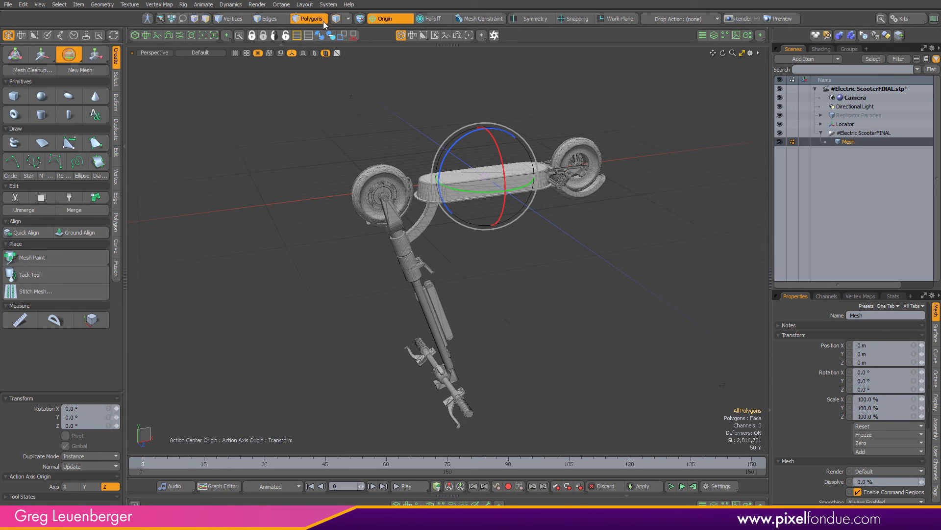
pyautogui.click(393, 18)
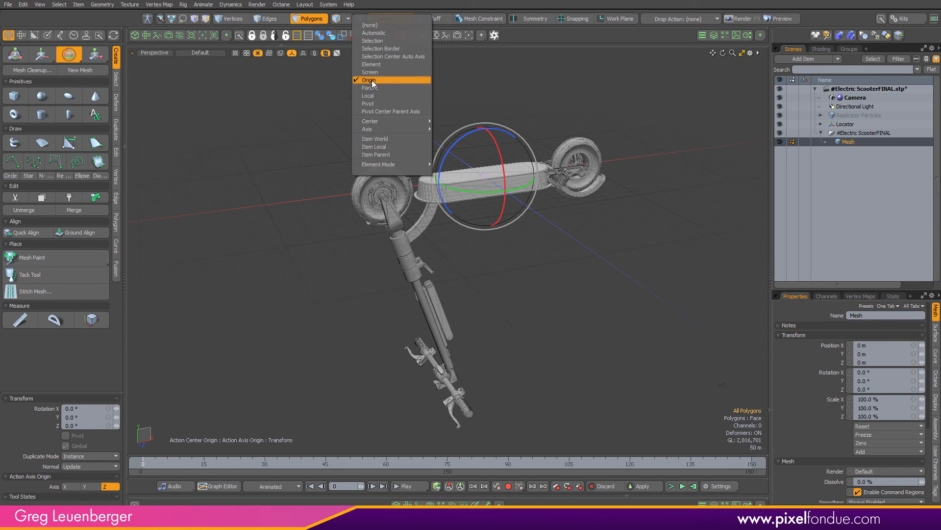
pyautogui.click(422, 80)
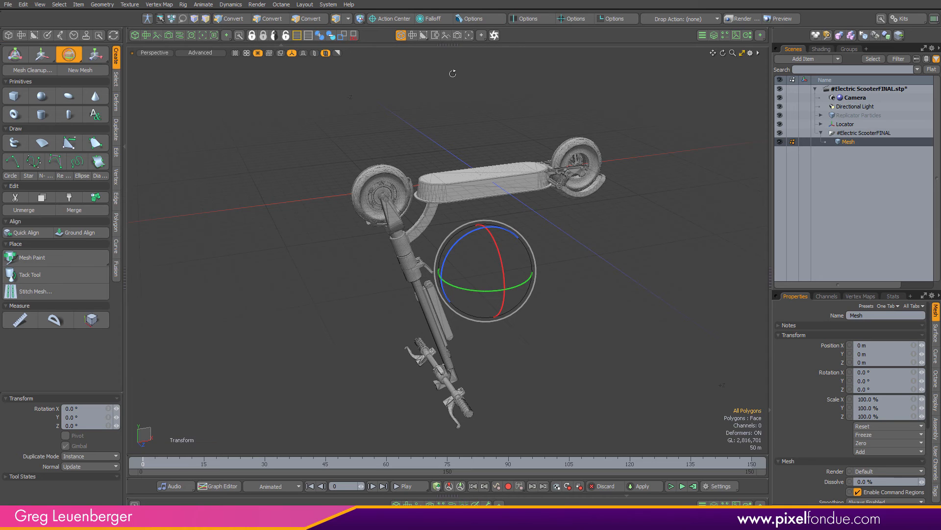
pyautogui.hotkey('alt', 'o')
# Rotate the imported mesh's polygons about X, setting Rotation X to 180° to stand the scooter upright
pyautogui.keyDown('alt'); pyautogui.moveTo(495, 218); pyautogui.dragTo(530, 226); pyautogui.keyUp('alt')
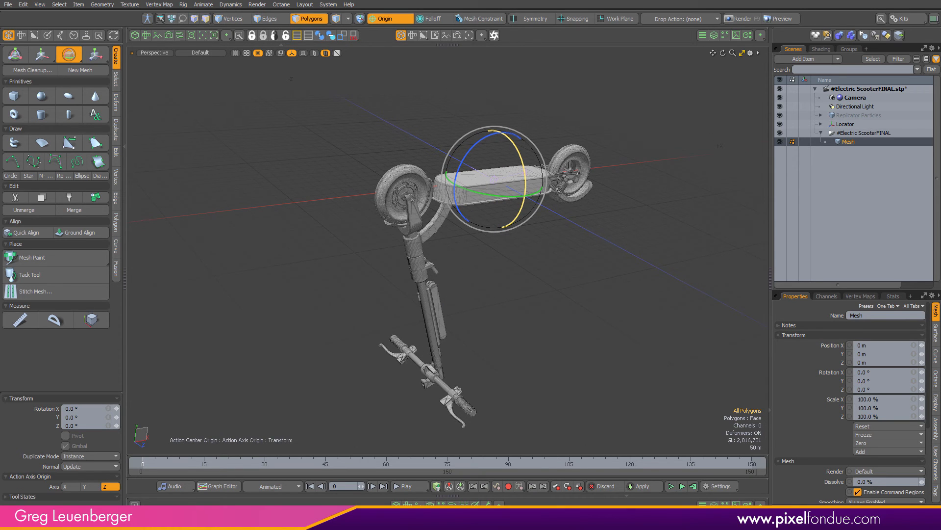
pyautogui.moveTo(525, 175); pyautogui.dragTo(491, 131)
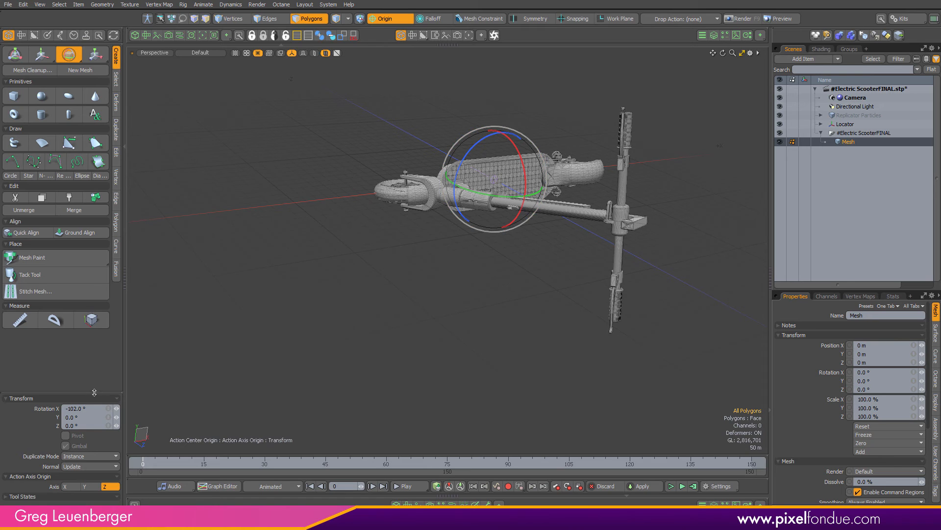
pyautogui.click(95, 409)
pyautogui.write('1')
pyautogui.press('Return')
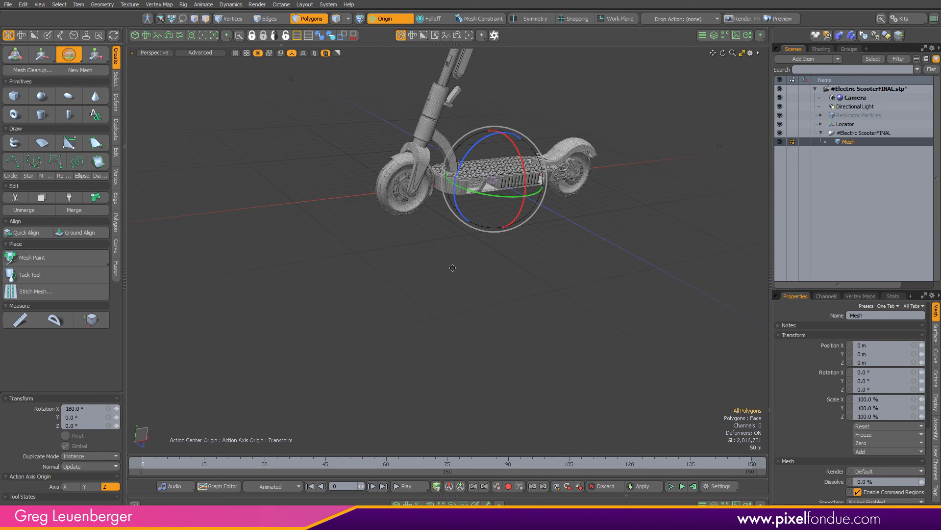
pyautogui.keyDown('alt'); pyautogui.keyDown('shift'); pyautogui.moveTo(453, 268); pyautogui.dragTo(412, 414); pyautogui.keyUp('shift'); pyautogui.keyUp('alt')
pyautogui.keyDown('alt'); pyautogui.moveTo(412, 414); pyautogui.dragTo(420, 225); pyautogui.keyUp('alt')
# Scale the imported mesh's polygons uniformly to 0.1%
pyautogui.press('r')
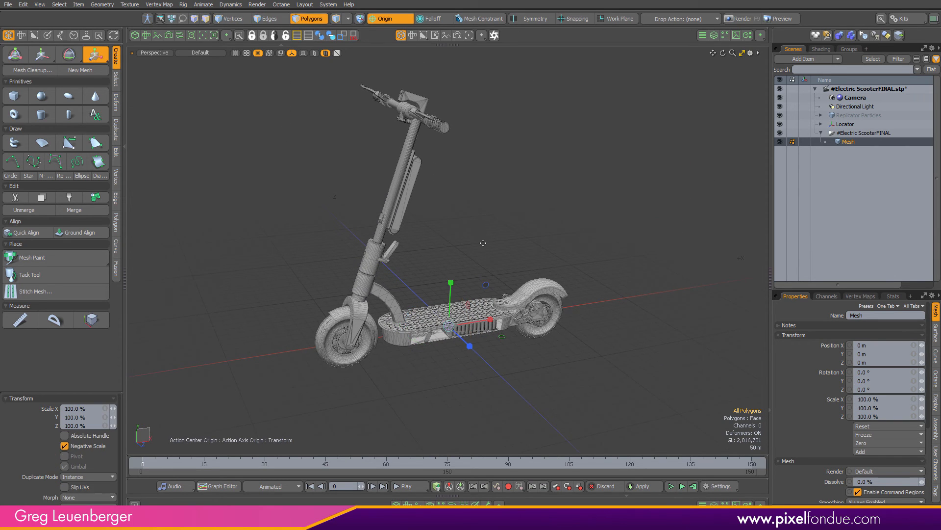
pyautogui.moveTo(488, 243)
pyautogui.keyDown('alt'); pyautogui.mouseDown()
pyautogui.moveTo(490, 157)
pyautogui.moveTo(477, 240)
pyautogui.moveTo(499, 234)
pyautogui.mouseUp(); pyautogui.keyUp('alt')
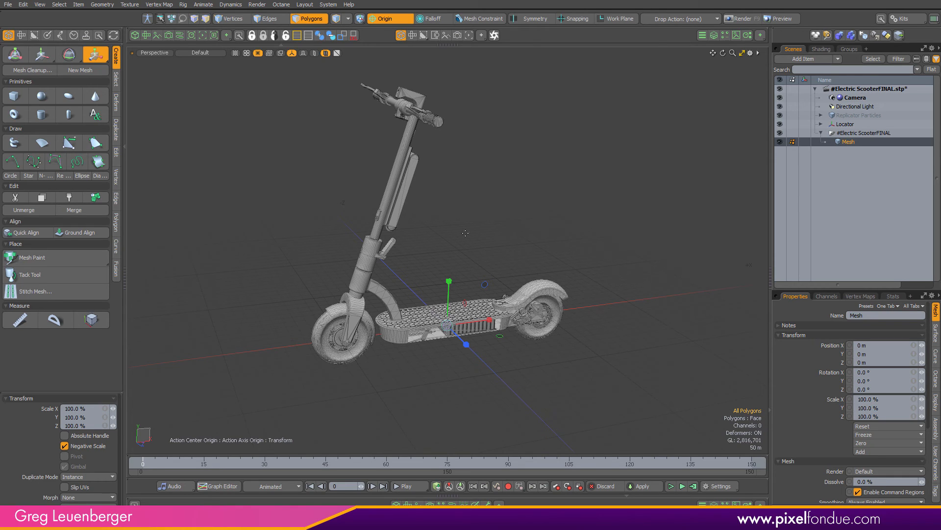
pyautogui.press('q')
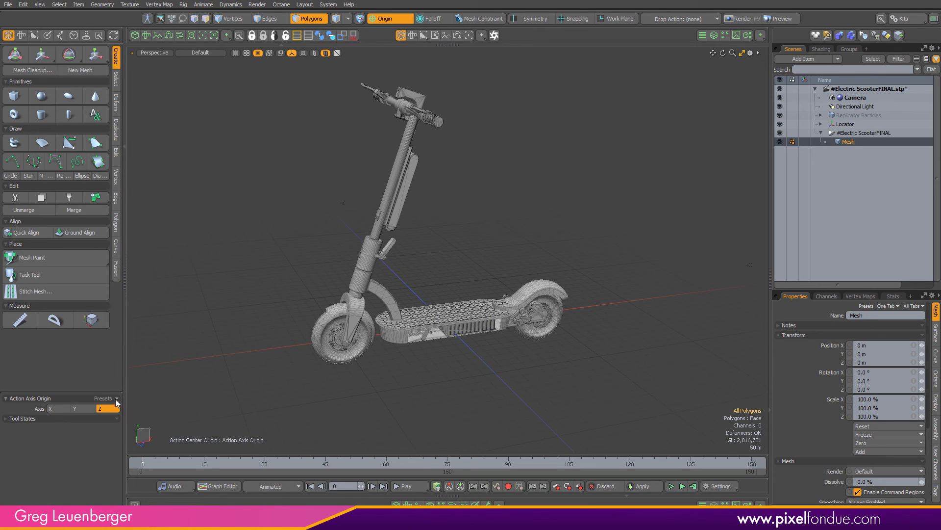
pyautogui.press('r')
pyautogui.click(93, 407)
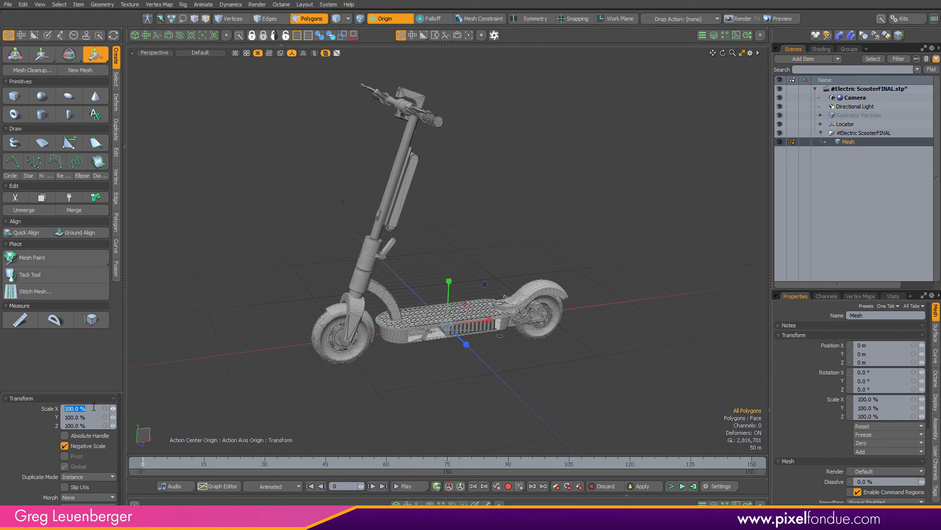
pyautogui.write('.1')
pyautogui.press('Return')
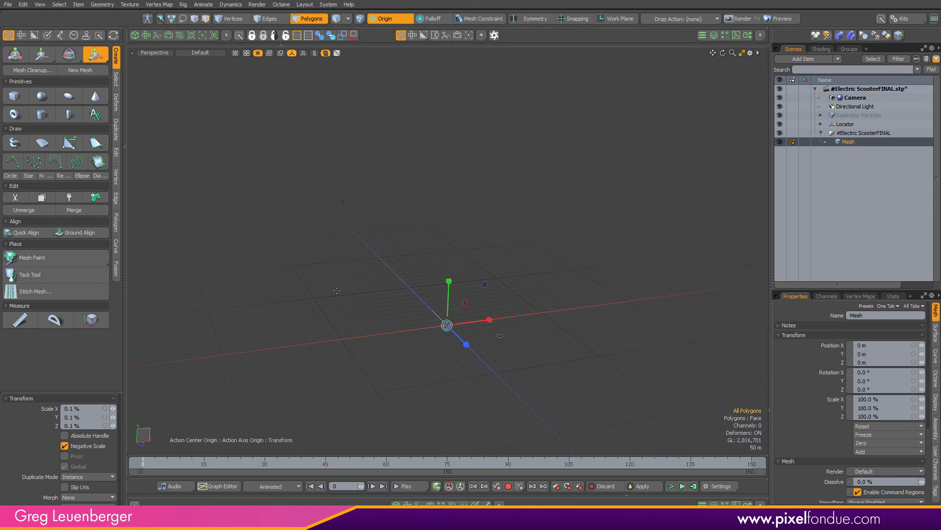
pyautogui.scroll(10, 462, 321)
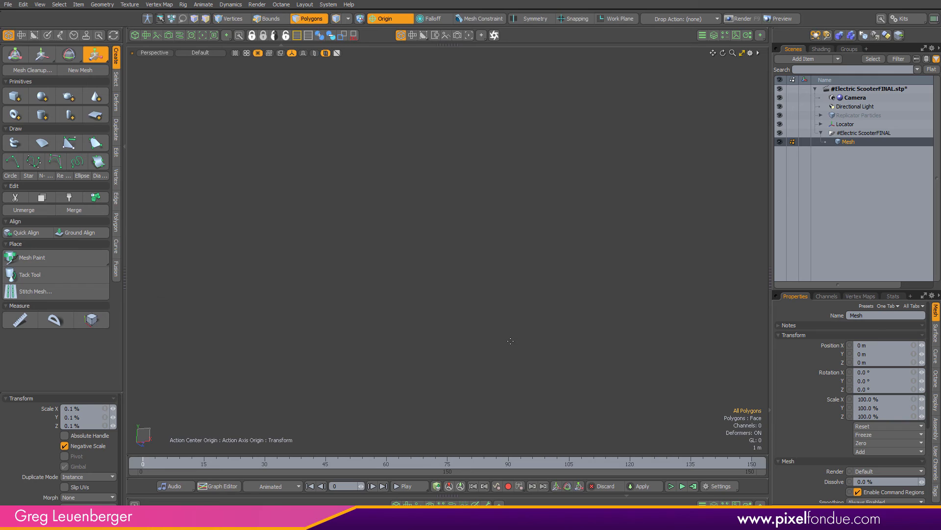
pyautogui.hotkey('shift', 'a')
pyautogui.keyDown('alt'); pyautogui.moveTo(483, 337); pyautogui.dragTo(643, 252); pyautogui.keyUp('alt')
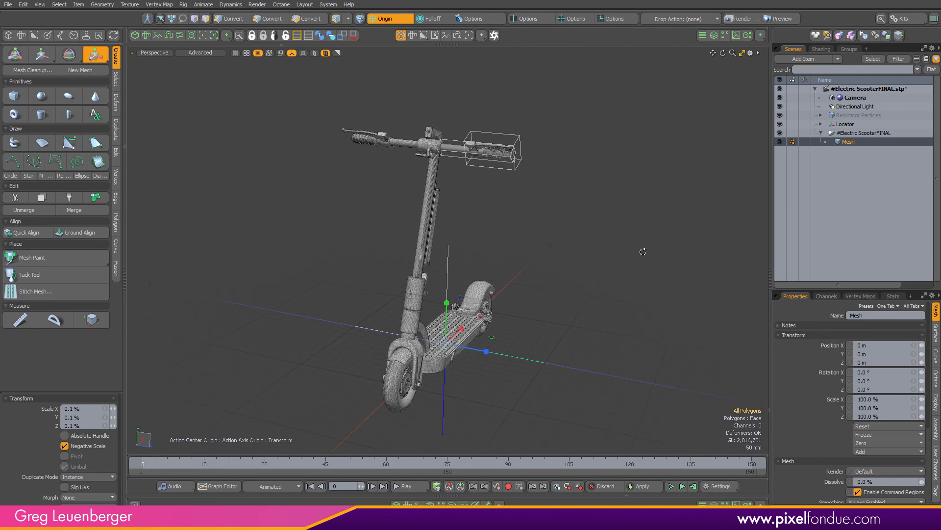
pyautogui.scroll(8, 566, 149)
pyautogui.keyDown('alt'); pyautogui.moveTo(565, 149); pyautogui.dragTo(614, 229); pyautogui.keyUp('alt')
pyautogui.press('space')
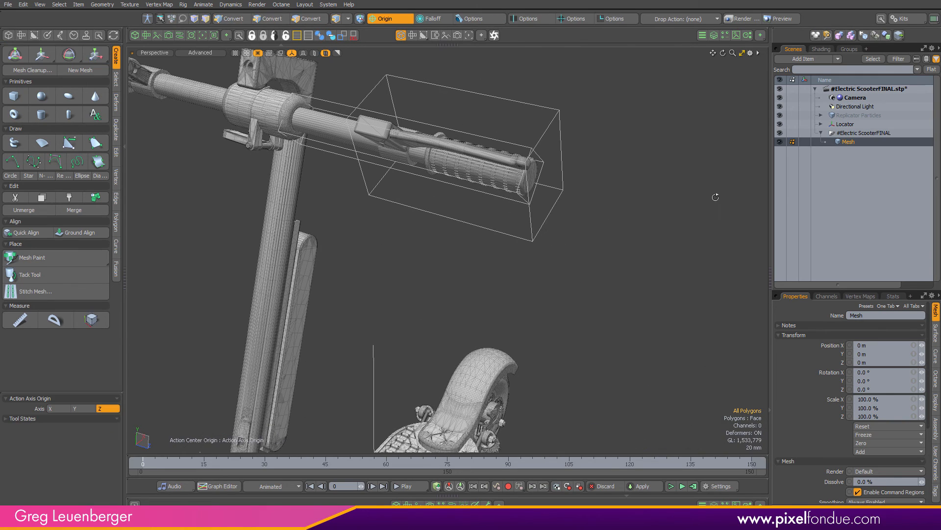
# Inspect the imported group and mesh selection around the handlebar
pyautogui.click(839, 134)
pyautogui.click(780, 134)
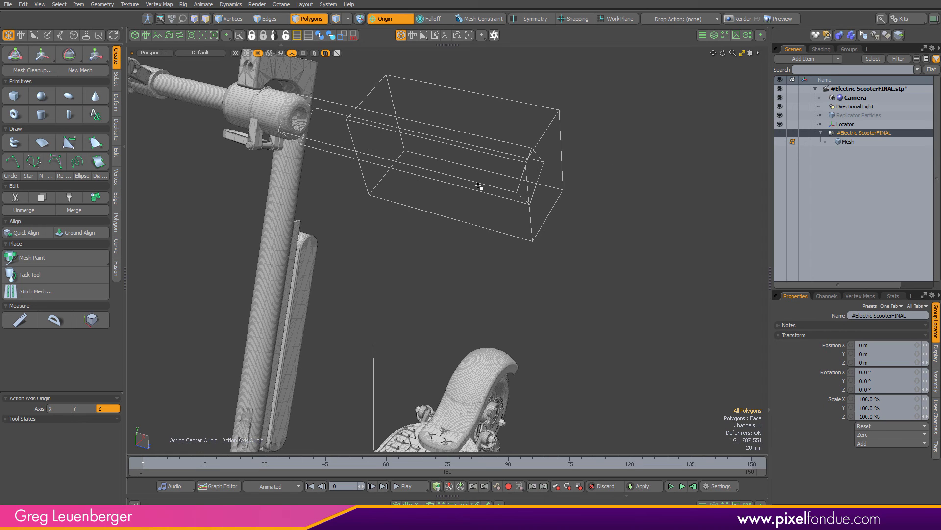
pyautogui.scroll(-5, 521, 156)
pyautogui.keyDown('alt'); pyautogui.keyDown('shift'); pyautogui.moveTo(479, 166); pyautogui.dragTo(508, 188); pyautogui.keyUp('shift'); pyautogui.keyUp('alt')
pyautogui.keyDown('alt'); pyautogui.moveTo(379, 173); pyautogui.dragTo(352, 199); pyautogui.keyUp('alt')
pyautogui.press('5')
pyautogui.click(310, 119)
pyautogui.keyDown('ctrl'); pyautogui.keyDown('alt'); pyautogui.moveTo(352, 199); pyautogui.dragTo(440, 184); pyautogui.keyUp('alt'); pyautogui.keyUp('ctrl')
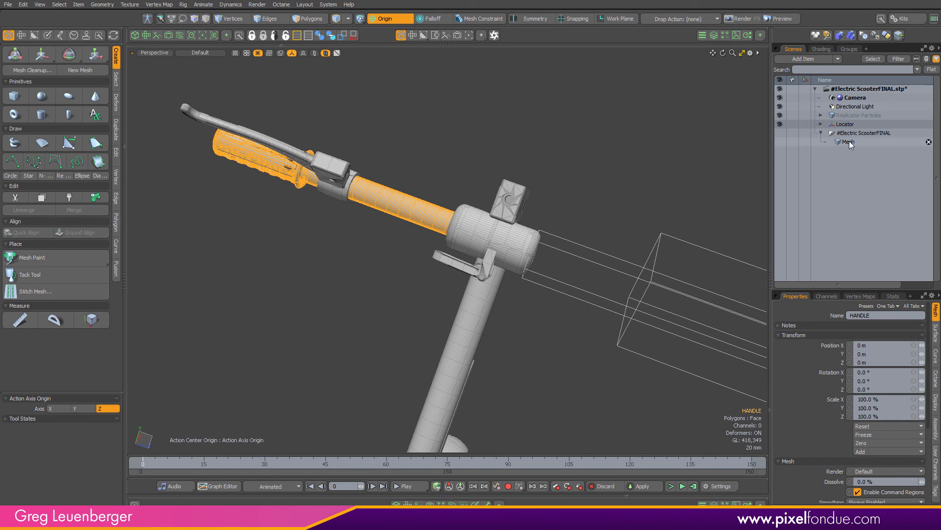
pyautogui.click(858, 132)
pyautogui.click(785, 133)
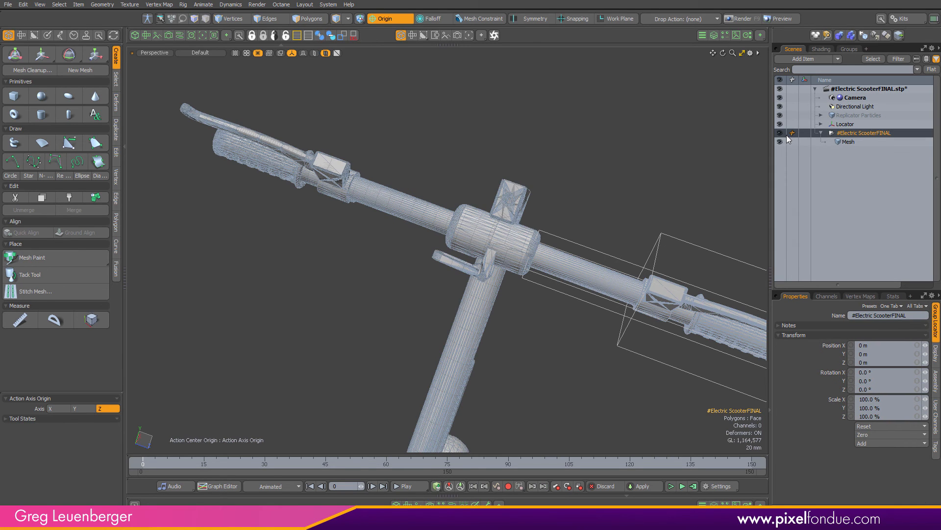
pyautogui.click(848, 143)
pyautogui.keyDown('alt'); pyautogui.moveTo(375, 245); pyautogui.dragTo(564, 206); pyautogui.keyUp('alt')
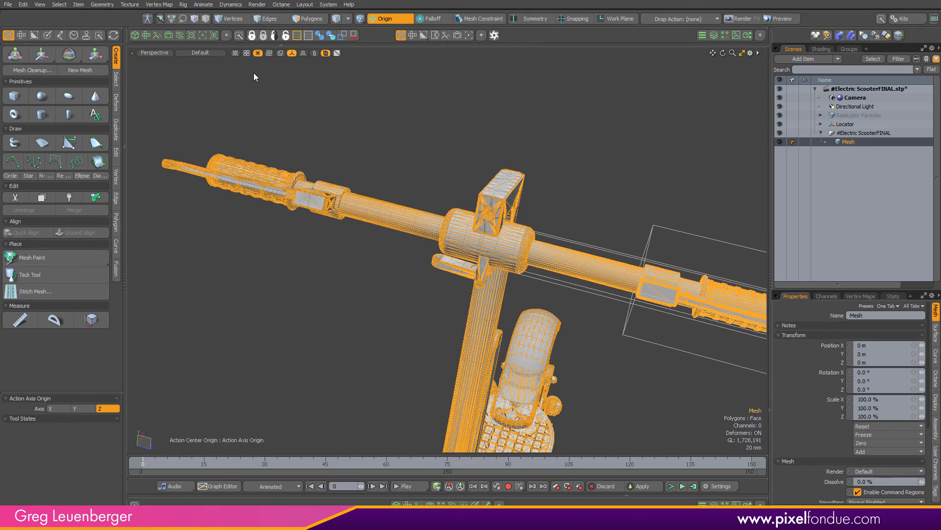
# Examine how polygons select on the handlebar and wheel by picking individual parts
pyautogui.click(314, 53)
pyautogui.moveTo(282, 275)
pyautogui.keyDown('alt'); pyautogui.mouseDown()
pyautogui.moveTo(588, 176)
pyautogui.moveTo(297, 286)
pyautogui.mouseUp(); pyautogui.keyUp('alt')
pyautogui.click(304, 278)
pyautogui.press('3')
pyautogui.keyDown('alt'); pyautogui.moveTo(369, 236); pyautogui.dragTo(519, 303); pyautogui.keyUp('alt')
pyautogui.doubleClick(471, 270)
pyautogui.keyDown('shift'); pyautogui.doubleClick(300, 310); pyautogui.keyUp('shift')
pyautogui.keyDown('alt'); pyautogui.moveTo(299, 309); pyautogui.dragTo(423, 319); pyautogui.keyUp('alt')
pyautogui.keyDown('shift'); pyautogui.click(317, 316); pyautogui.keyUp('shift')
pyautogui.scroll(3, 317, 314)
pyautogui.keyDown('shift'); pyautogui.doubleClick(350, 293); pyautogui.keyUp('shift')
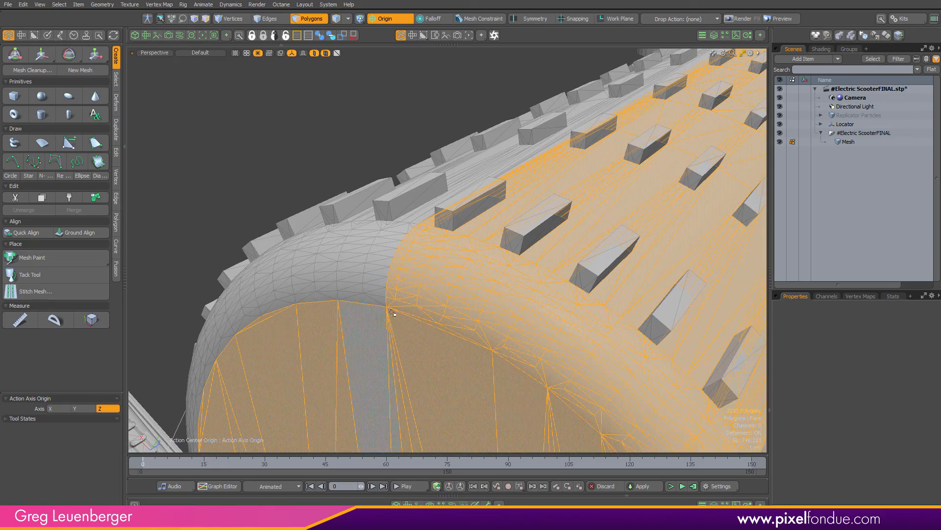
# Set the polygon selection type to Material
pyautogui.scroll(-5, 394, 276)
pyautogui.keyDown('alt'); pyautogui.moveTo(394, 277); pyautogui.dragTo(679, 175); pyautogui.keyUp('alt')
pyautogui.scroll(5, 515, 238)
pyautogui.scroll(-8, 660, 196)
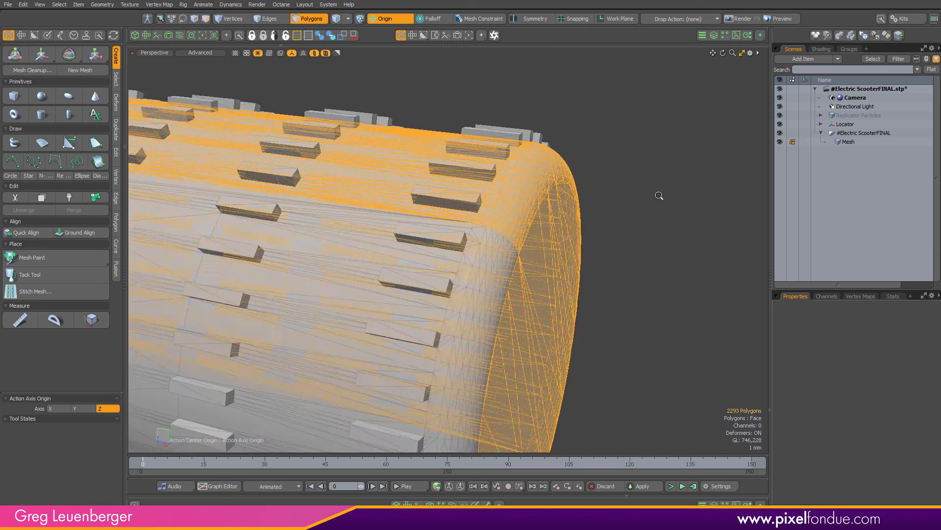
pyautogui.click(403, 345)
pyautogui.keyDown('alt'); pyautogui.keyDown('shift'); pyautogui.moveTo(403, 346); pyautogui.dragTo(442, 384); pyautogui.keyUp('shift'); pyautogui.keyUp('alt')
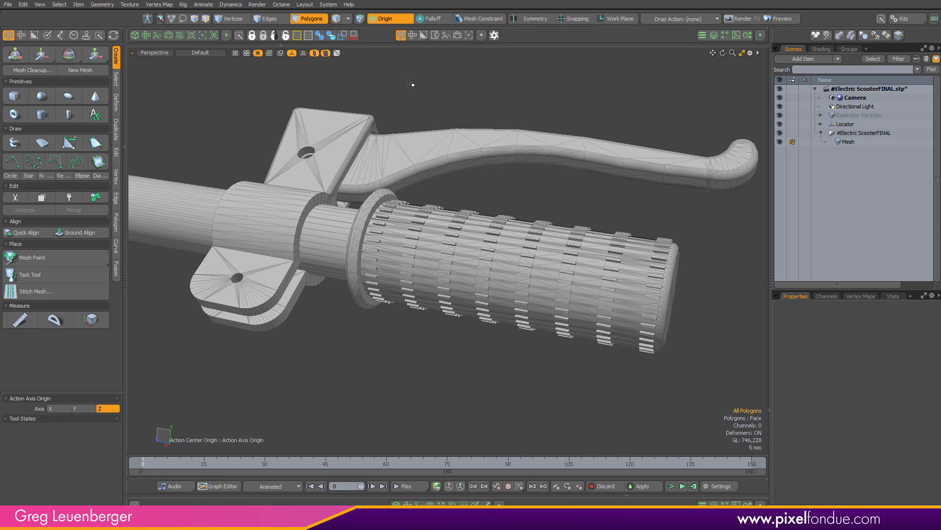
pyautogui.click(348, 19)
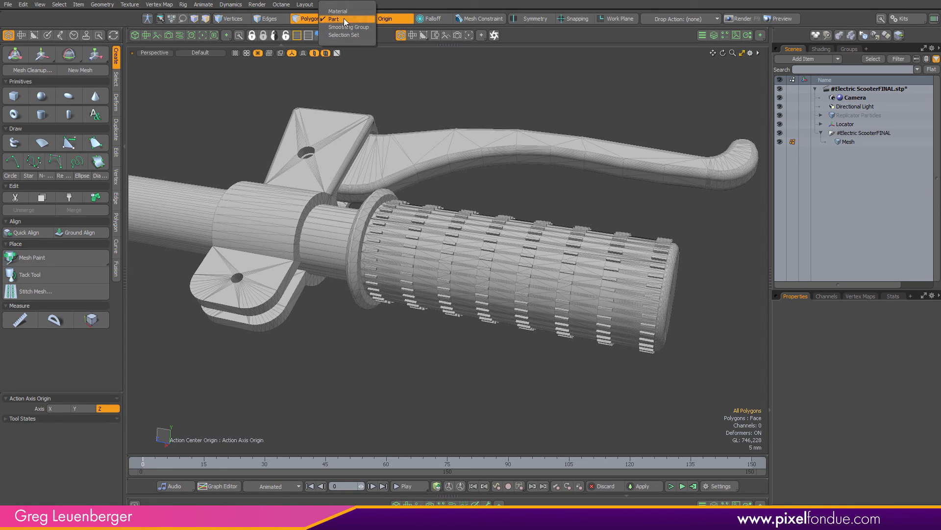
pyautogui.click(338, 11)
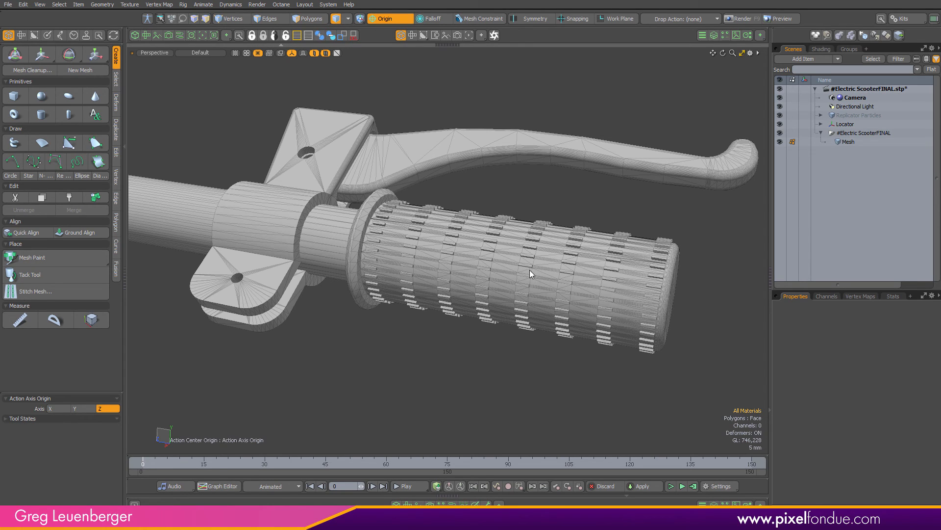
# Select the handlebar tube and grip polygons of the imported mesh by material
pyautogui.click(505, 269)
pyautogui.scroll(-3, 503, 290)
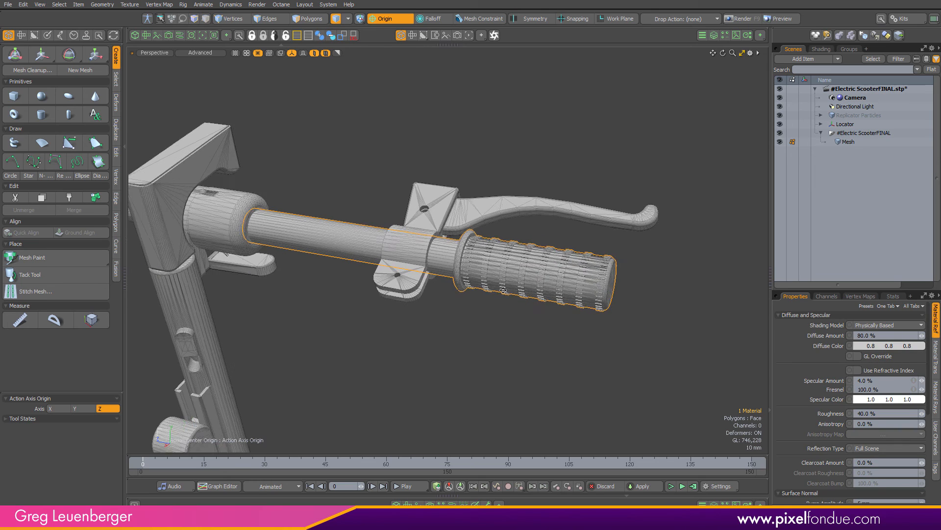
pyautogui.keyDown('alt'); pyautogui.moveTo(503, 290); pyautogui.dragTo(519, 323); pyautogui.keyUp('alt')
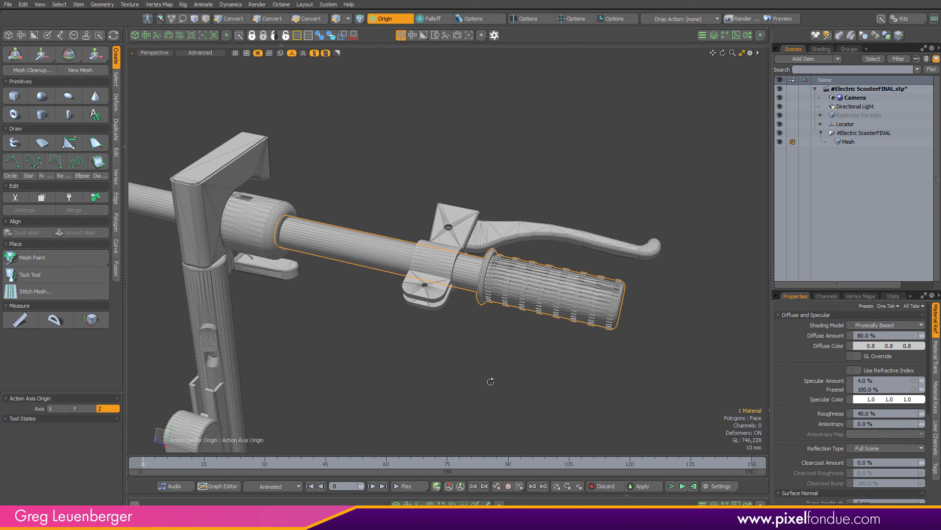
pyautogui.hotkey('alt', '3')
pyautogui.keyDown('alt'); pyautogui.moveTo(493, 383); pyautogui.dragTo(555, 309); pyautogui.keyUp('alt')
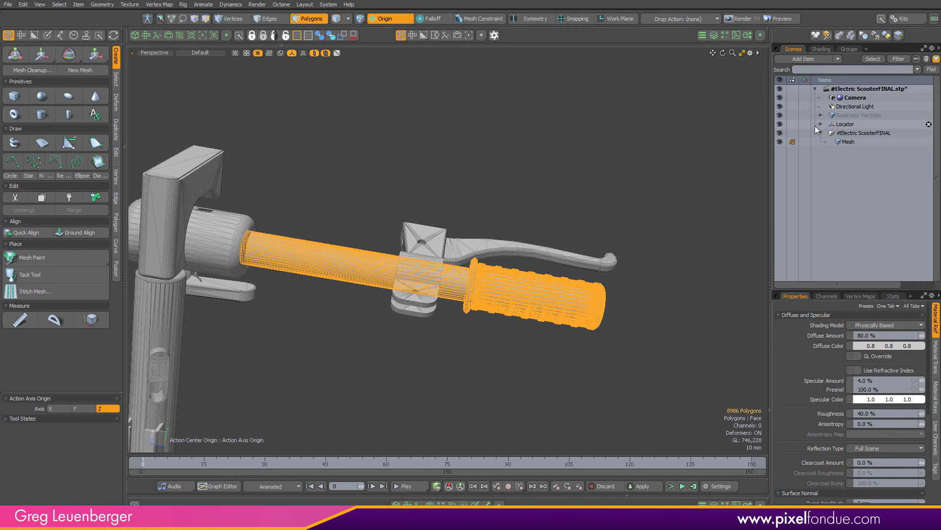
# Select the left HANDLE item in the handle assembly, add a new mesh beside it and paste the handlebar polygons into it
pyautogui.click(780, 133)
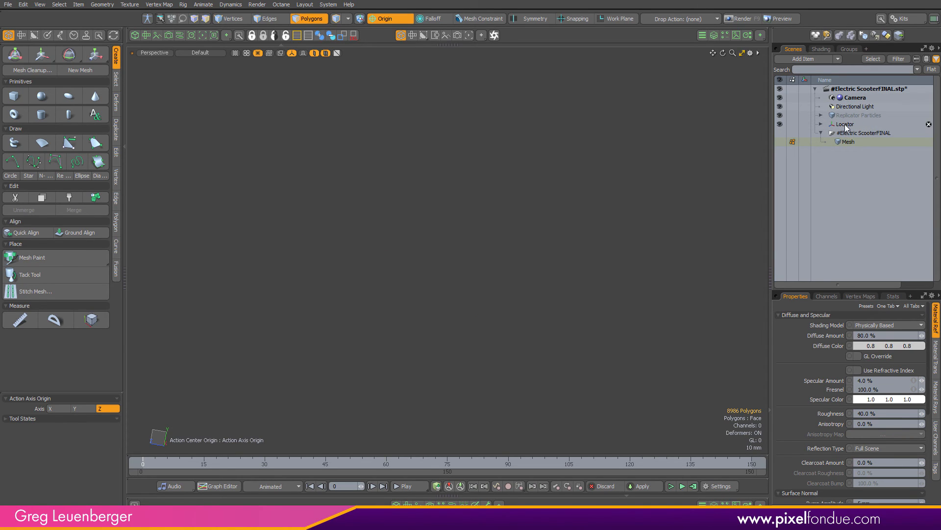
pyautogui.click(846, 126)
pyautogui.click(314, 53)
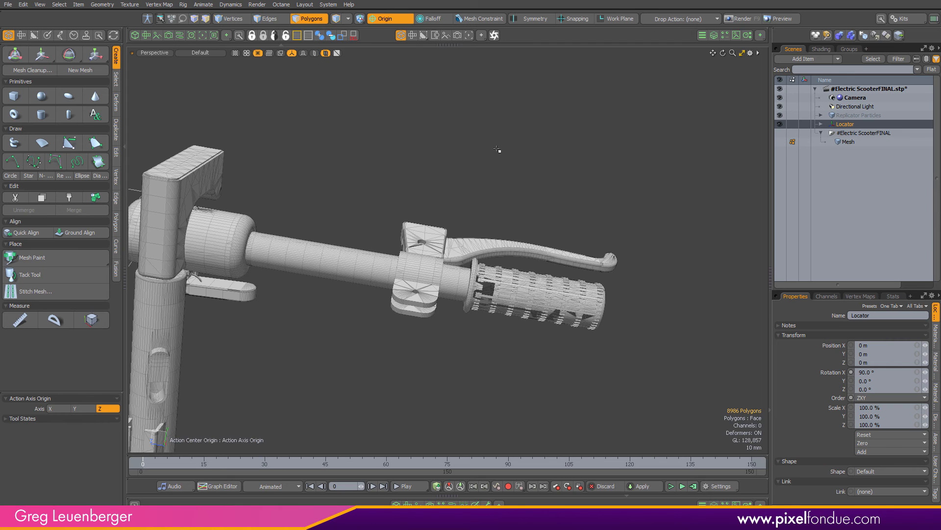
pyautogui.scroll(-4, 520, 181)
pyautogui.keyDown('alt'); pyautogui.moveTo(515, 206); pyautogui.dragTo(540, 238); pyautogui.keyUp('alt')
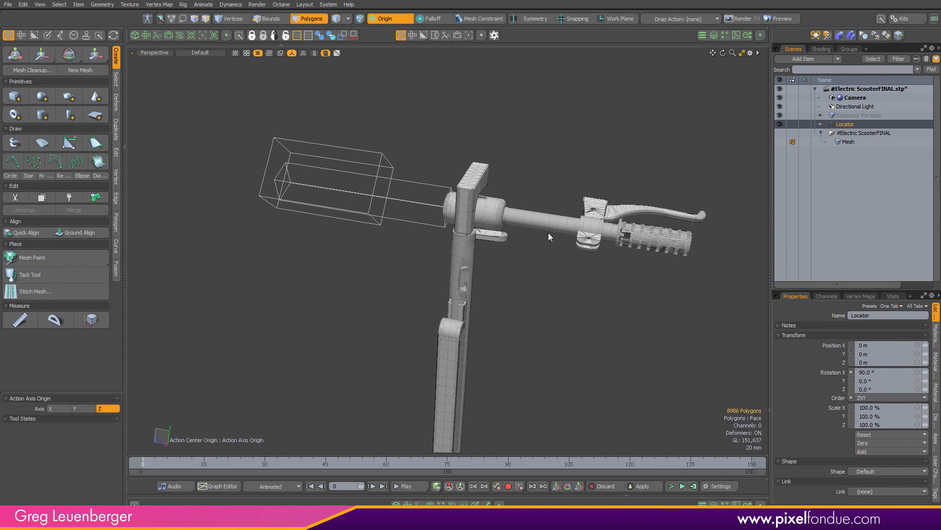
pyautogui.click(550, 231)
pyautogui.press('f')
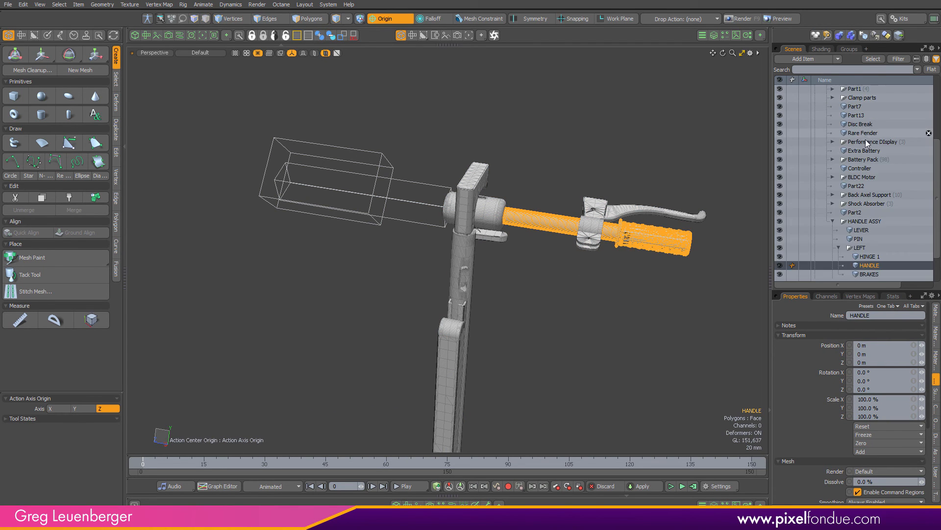
pyautogui.moveTo(937, 232); pyautogui.dragTo(937, 255)
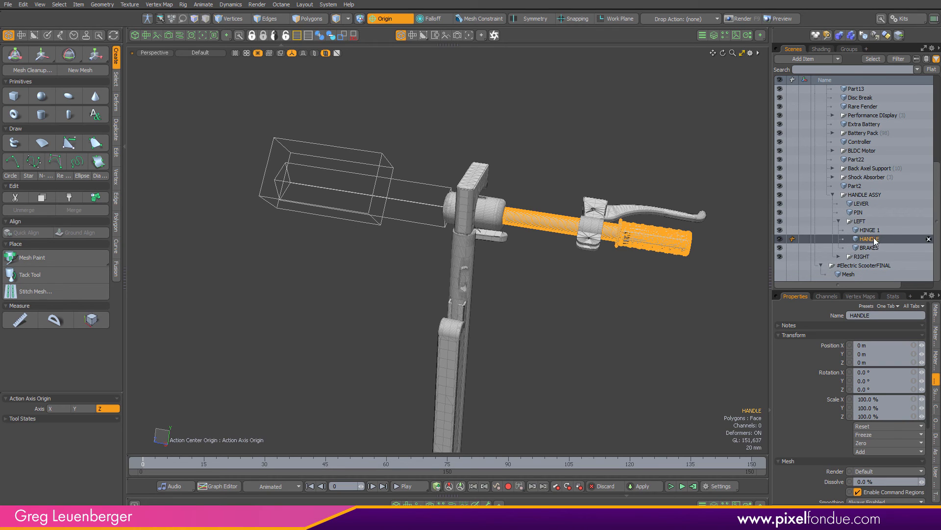
pyautogui.press('n')
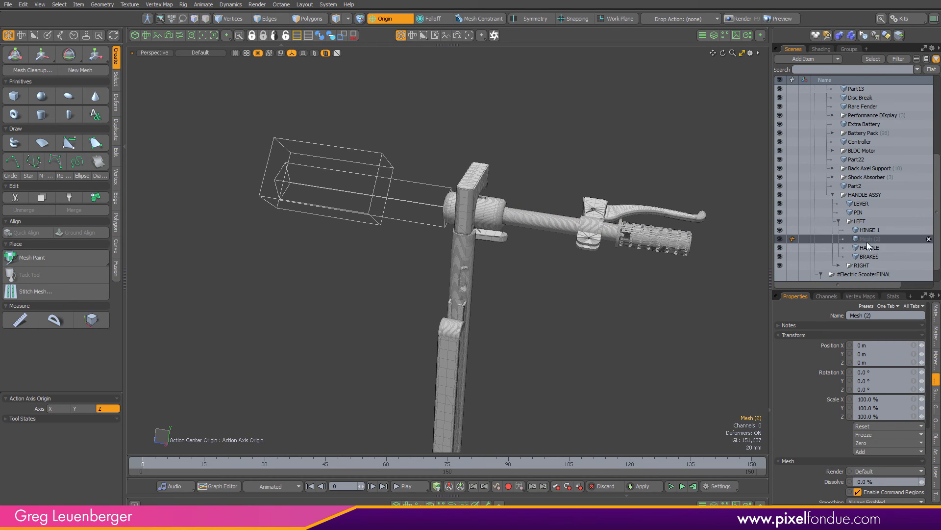
pyautogui.hotkey('ctrl', 'v')
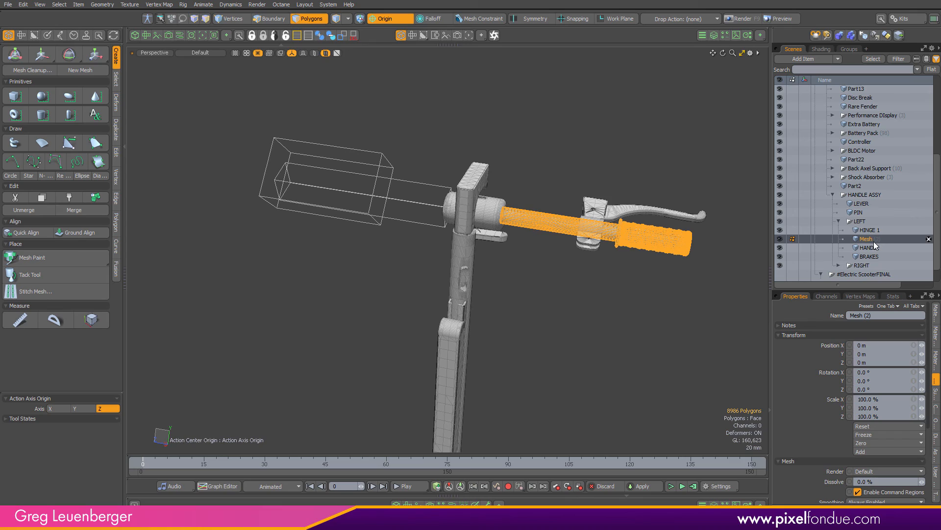
# Rename the new mesh with the pasted handlebar polygons to Handle
pyautogui.scroll(5, 647, 242)
pyautogui.keyDown('alt'); pyautogui.moveTo(647, 242); pyautogui.dragTo(584, 270); pyautogui.keyUp('alt')
pyautogui.click(780, 247)
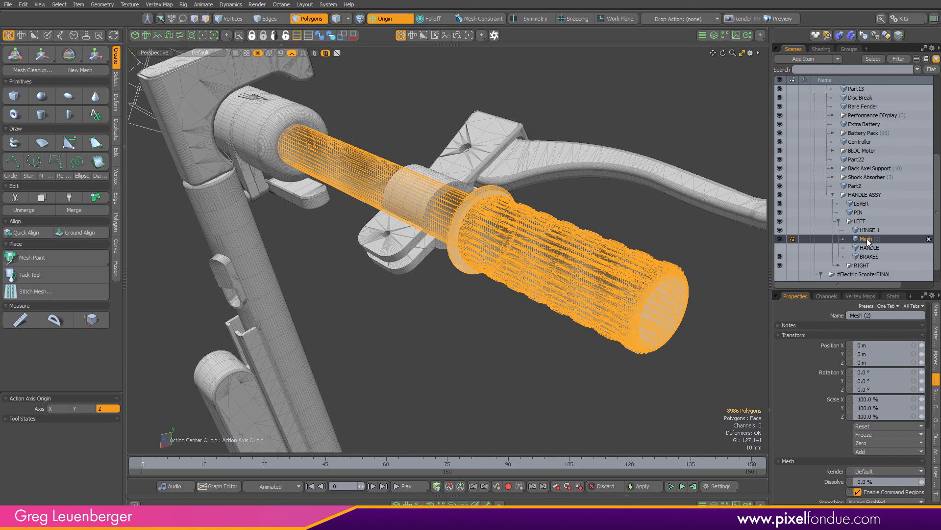
pyautogui.press('F2')
pyautogui.write('Handl')
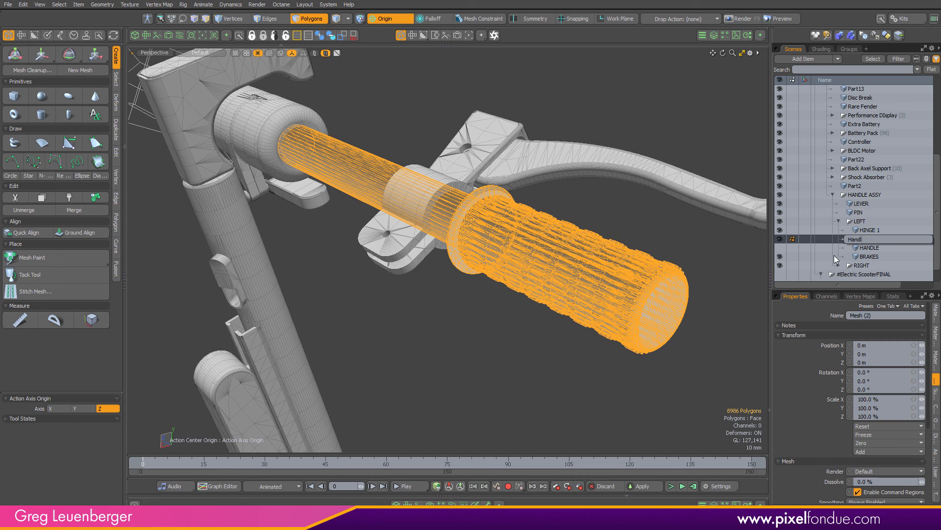
pyautogui.write('e')
pyautogui.press('Return')
# Isolate the Handle mesh and run Mesh Cleanup on it
pyautogui.click(494, 358)
pyautogui.keyDown('alt'); pyautogui.moveTo(493, 357); pyautogui.dragTo(677, 271); pyautogui.keyUp('alt')
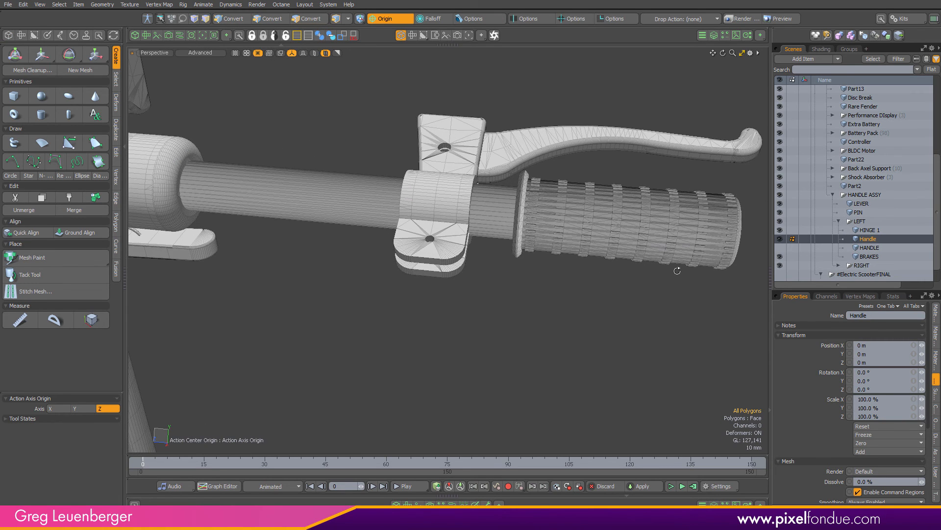
pyautogui.scroll(-2, 622, 254)
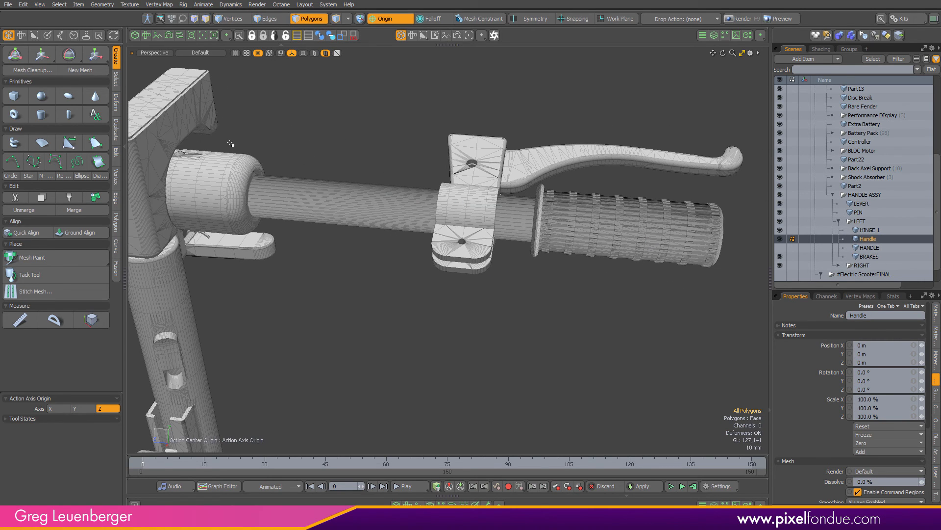
pyautogui.click(315, 54)
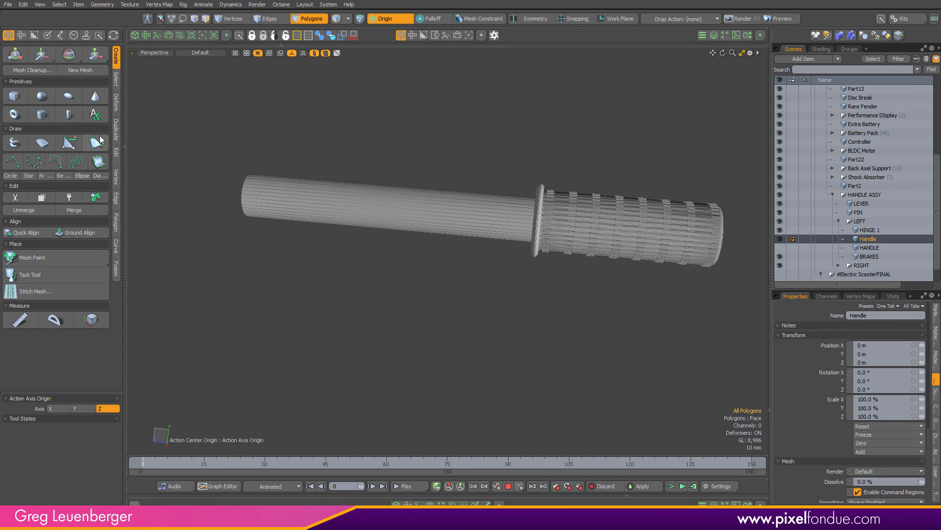
pyautogui.click(32, 70)
pyautogui.click(518, 215)
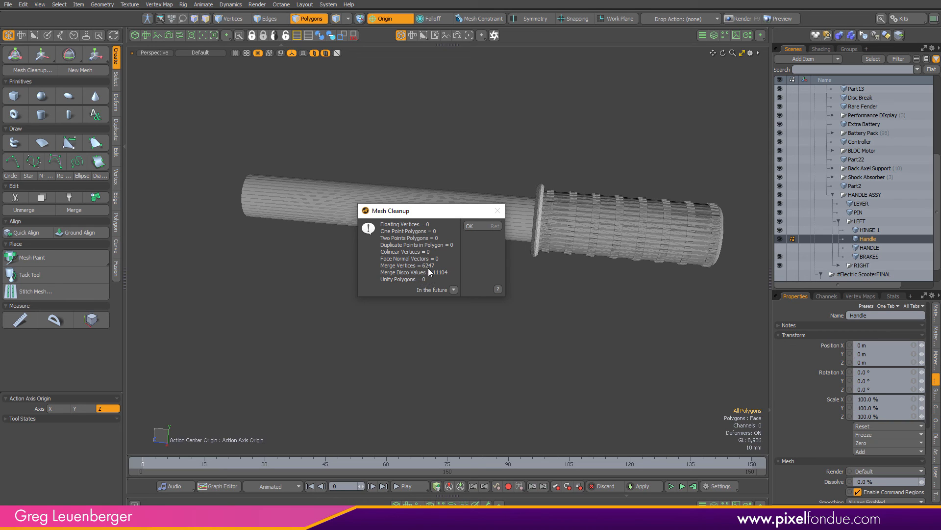
pyautogui.click(470, 227)
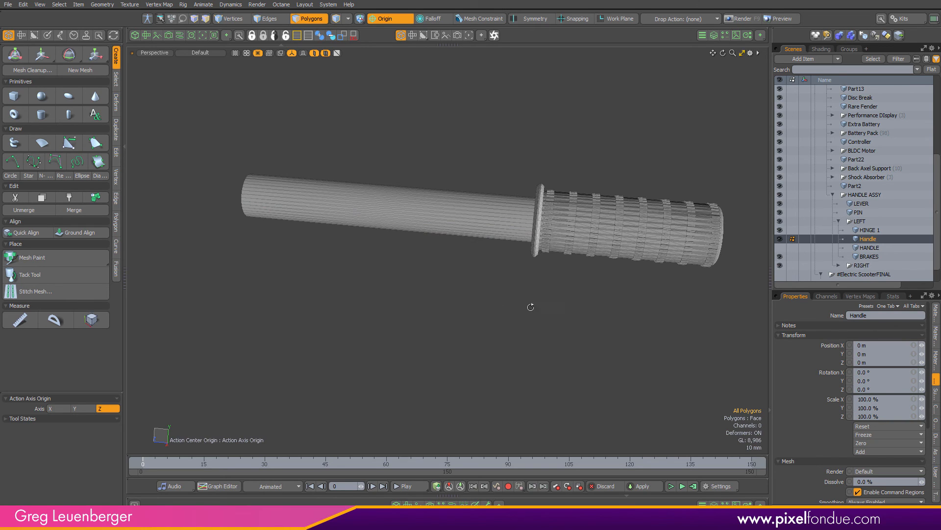
# Assign the White 255 255 255 material to all of the Handle mesh's polygons
pyautogui.keyDown('alt'); pyautogui.moveTo(531, 306); pyautogui.dragTo(596, 316); pyautogui.keyUp('alt')
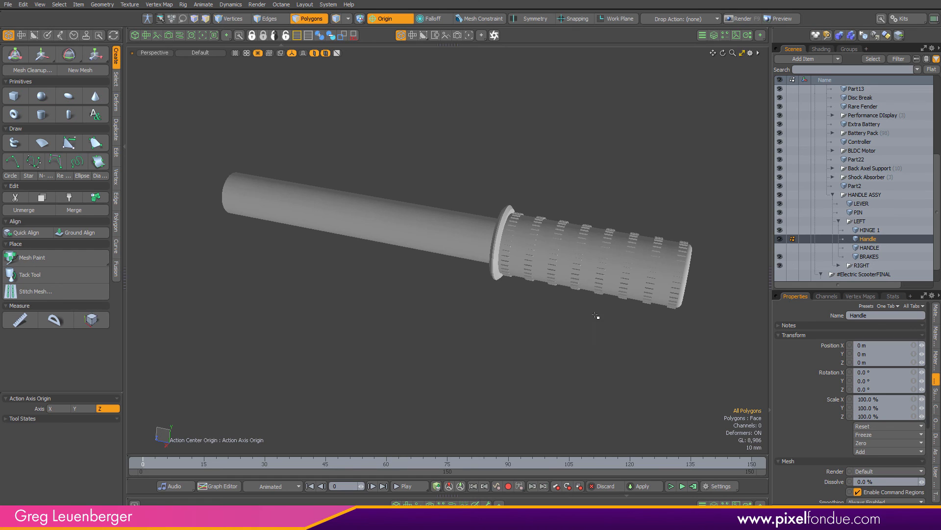
pyautogui.doubleClick(589, 273)
pyautogui.press('m')
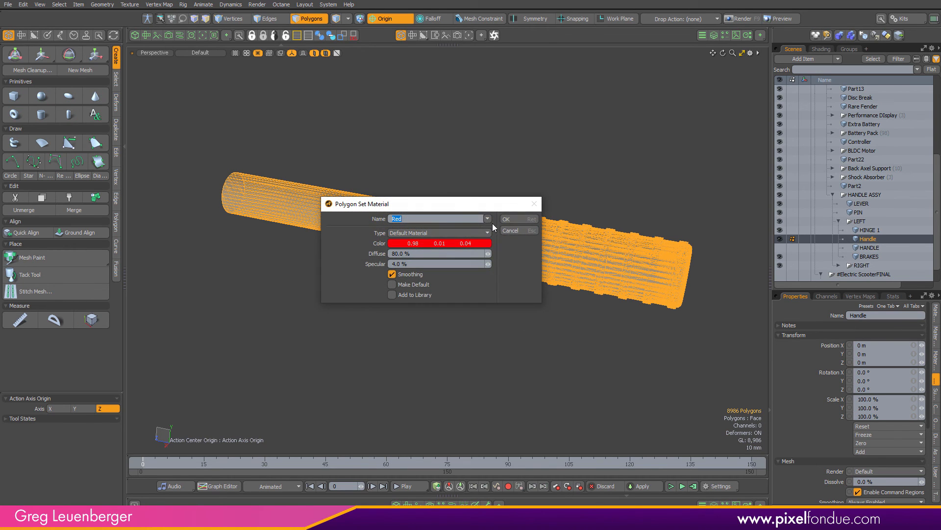
pyautogui.click(486, 219)
pyautogui.click(486, 234)
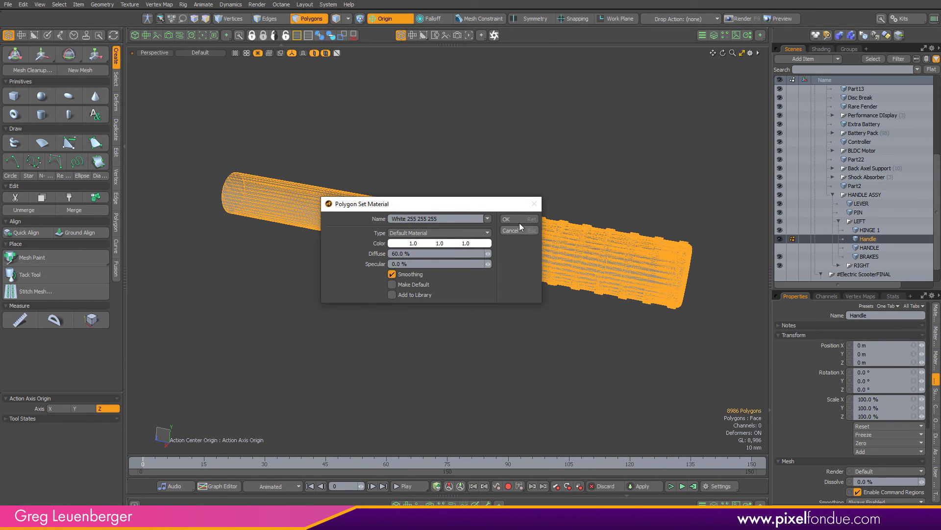
pyautogui.click(519, 222)
pyautogui.click(473, 281)
# Show the whole scene again and examine the handlebar grips from several angles
pyautogui.keyDown('alt'); pyautogui.moveTo(511, 316); pyautogui.dragTo(598, 326); pyautogui.keyUp('alt')
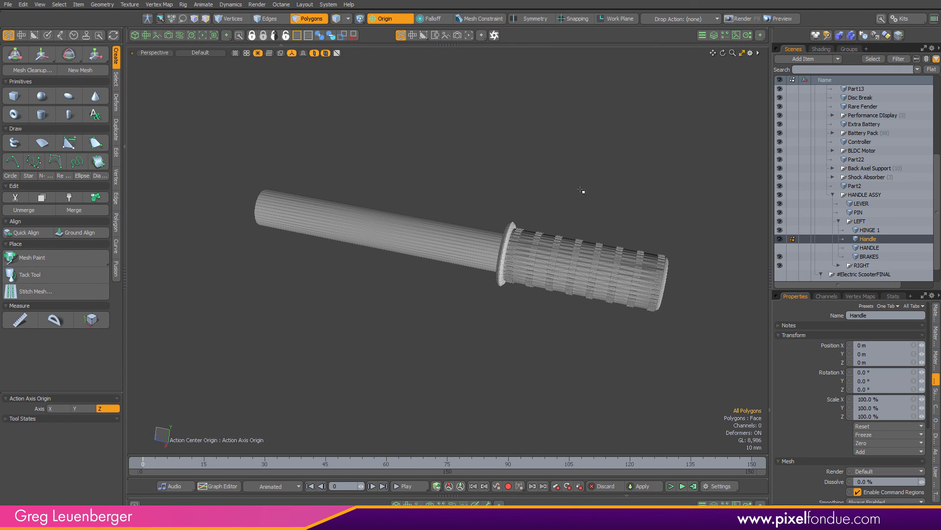
pyautogui.click(314, 54)
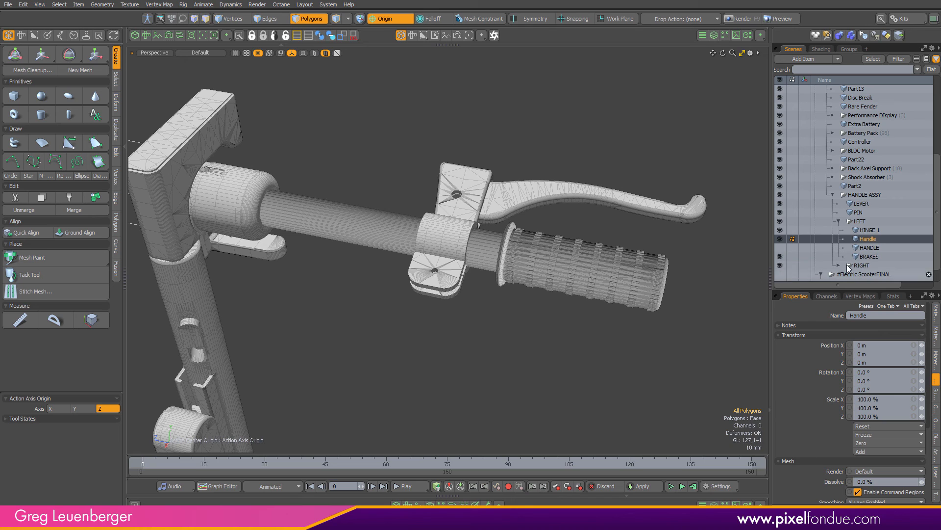
pyautogui.click(935, 276)
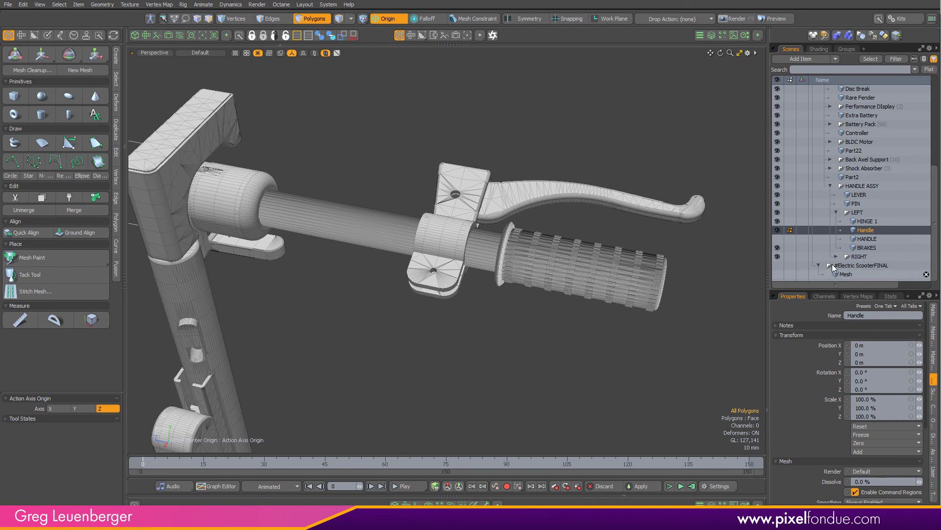
pyautogui.keyDown('alt'); pyautogui.keyDown('shift'); pyautogui.moveTo(206, 93); pyautogui.dragTo(460, 164); pyautogui.keyUp('shift'); pyautogui.keyUp('alt')
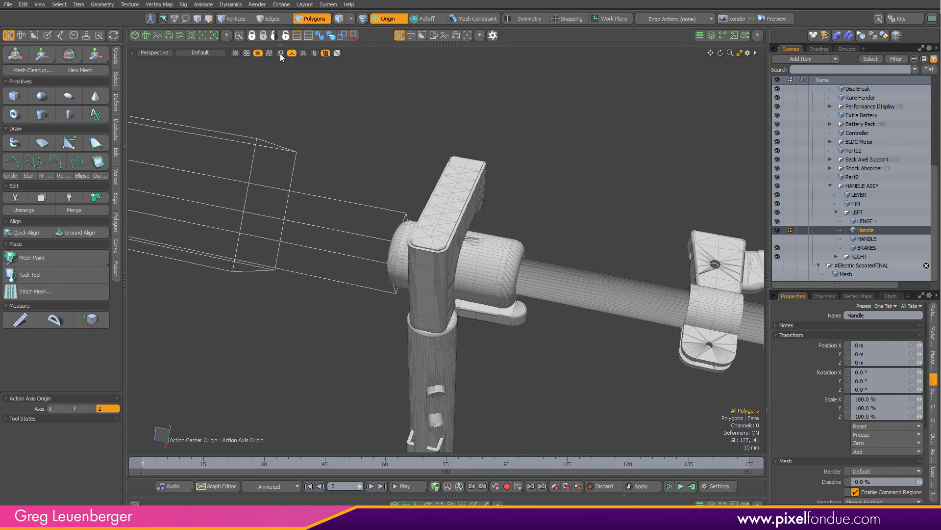
pyautogui.click(249, 54)
pyautogui.click(246, 70)
pyautogui.keyDown('alt'); pyautogui.keyDown('shift'); pyautogui.moveTo(264, 145); pyautogui.dragTo(464, 205); pyautogui.keyUp('shift'); pyautogui.keyUp('alt')
pyautogui.keyDown('ctrl'); pyautogui.keyDown('alt'); pyautogui.moveTo(267, 230); pyautogui.dragTo(380, 269); pyautogui.keyUp('alt'); pyautogui.keyUp('ctrl')
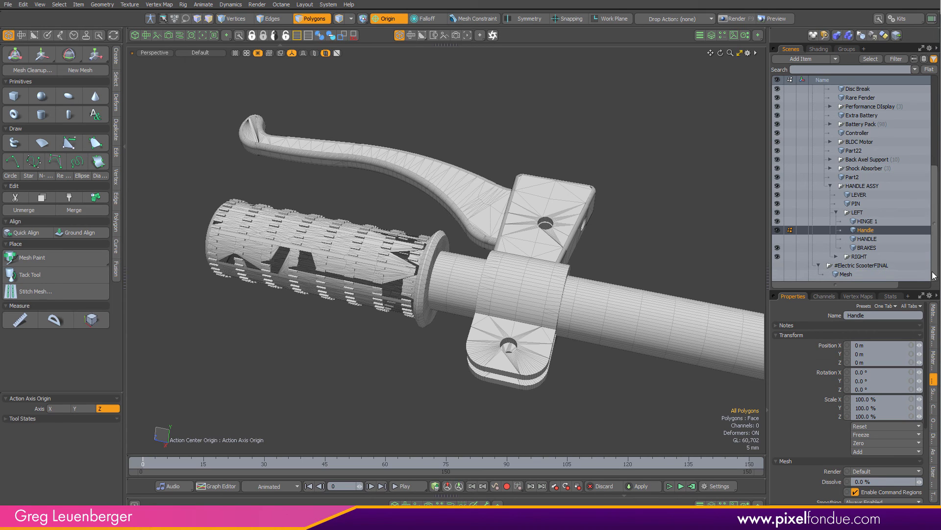
# Expand the RIGHT group and inspect the instancing prototype of the HANDLE (3) instance
pyautogui.click(836, 256)
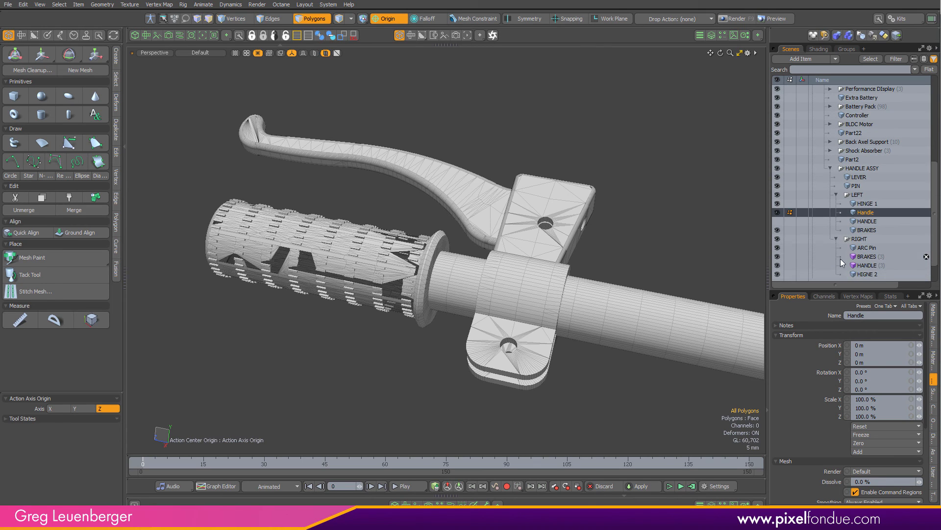
pyautogui.click(870, 265)
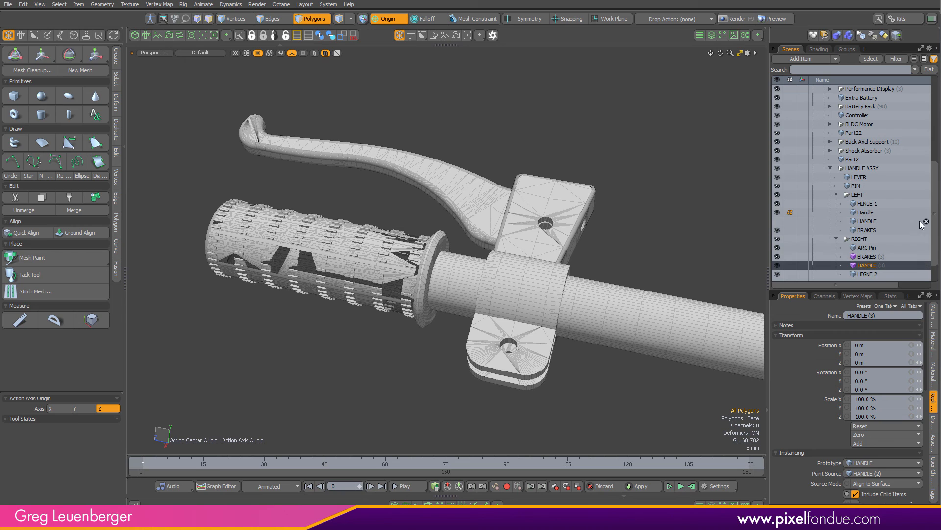
pyautogui.click(866, 464)
pyautogui.click(798, 177)
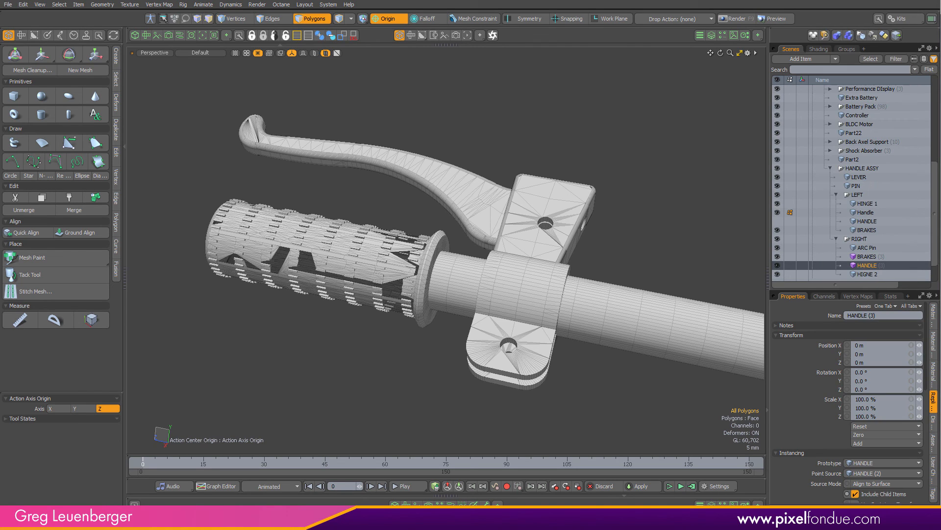
# Rename the Handle mesh to Handle New
pyautogui.doubleClick(865, 213)
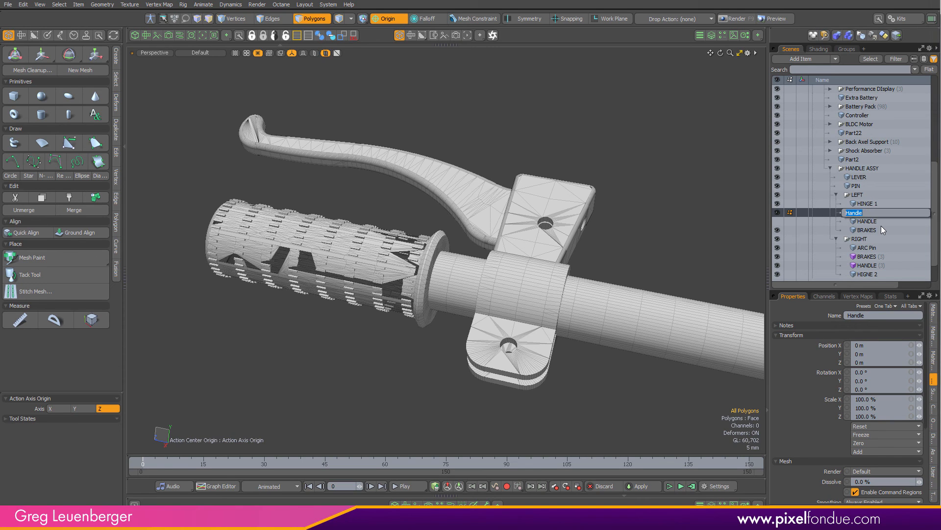
pyautogui.write('Handle New')
pyautogui.press('Return')
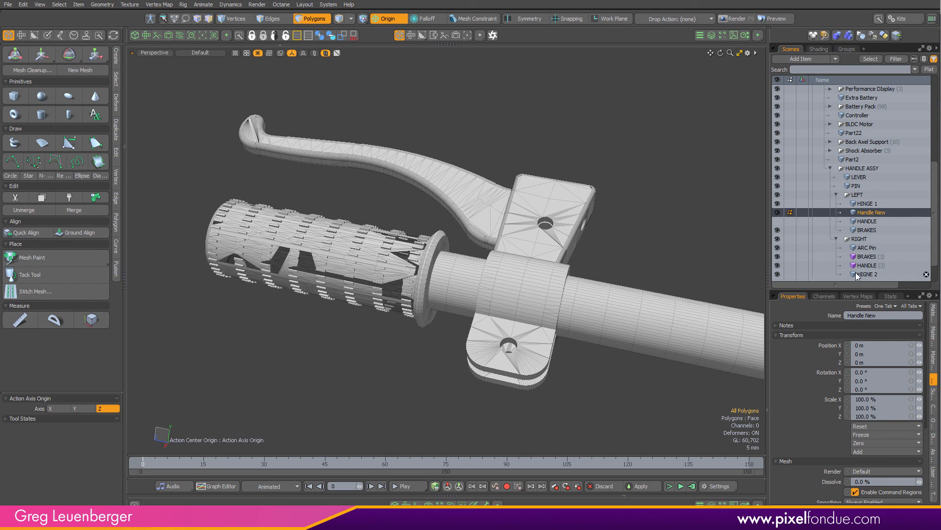
# Set the prototype of the right HANDLE (3) instance to Handle New
pyautogui.click(872, 265)
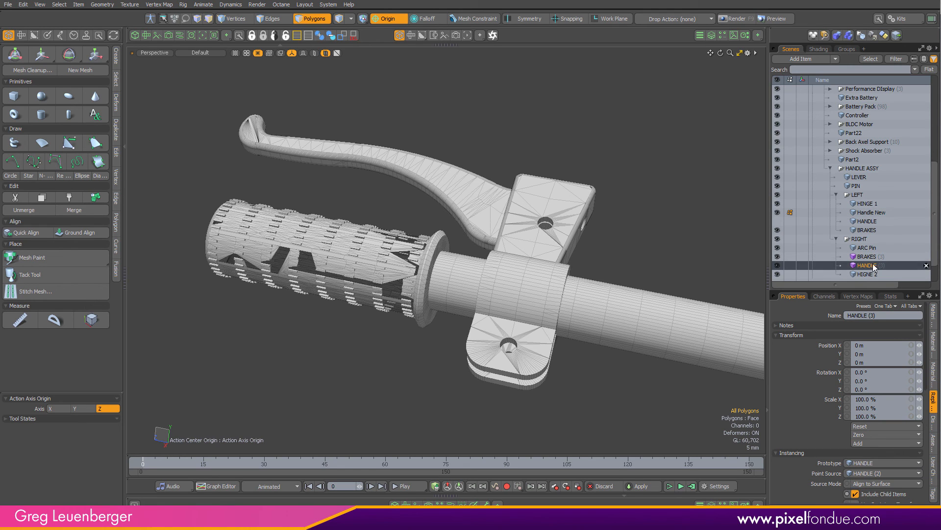
pyautogui.click(869, 461)
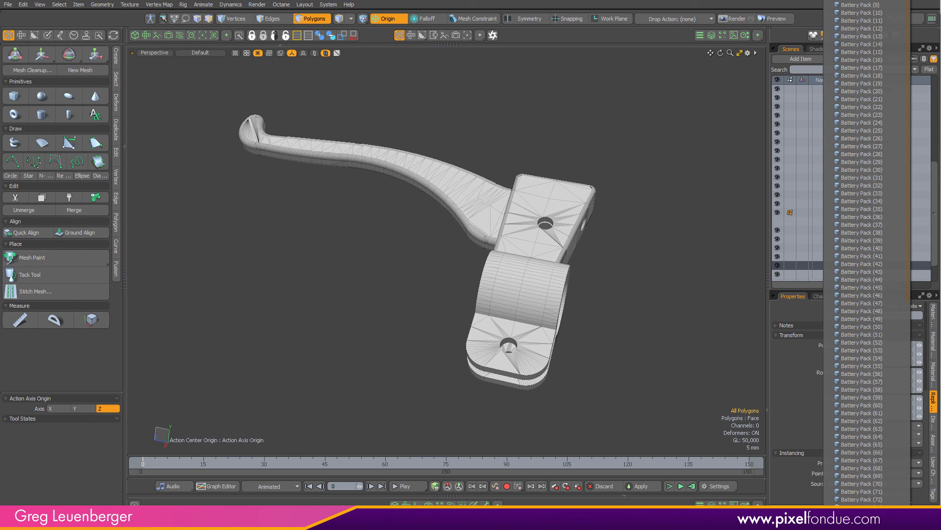
pyautogui.scroll(-5, 869, 461)
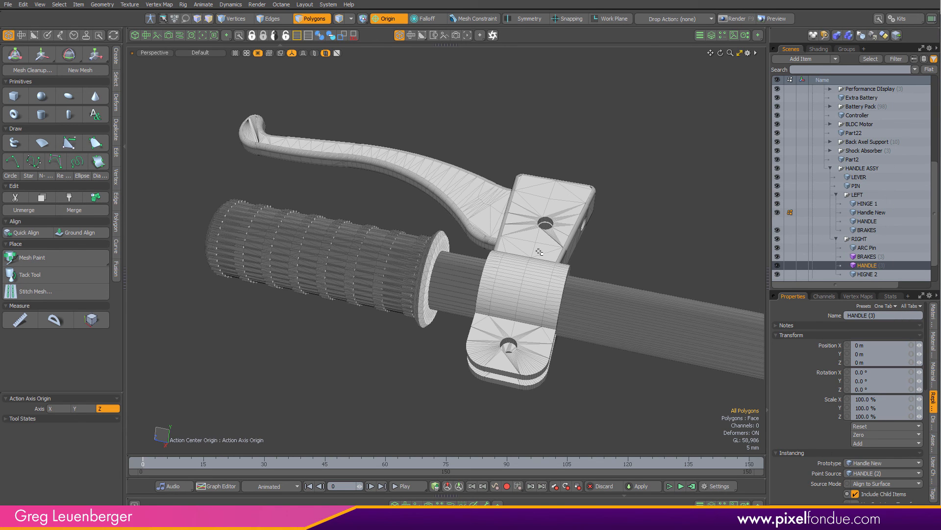
pyautogui.scroll(3, 449, 226)
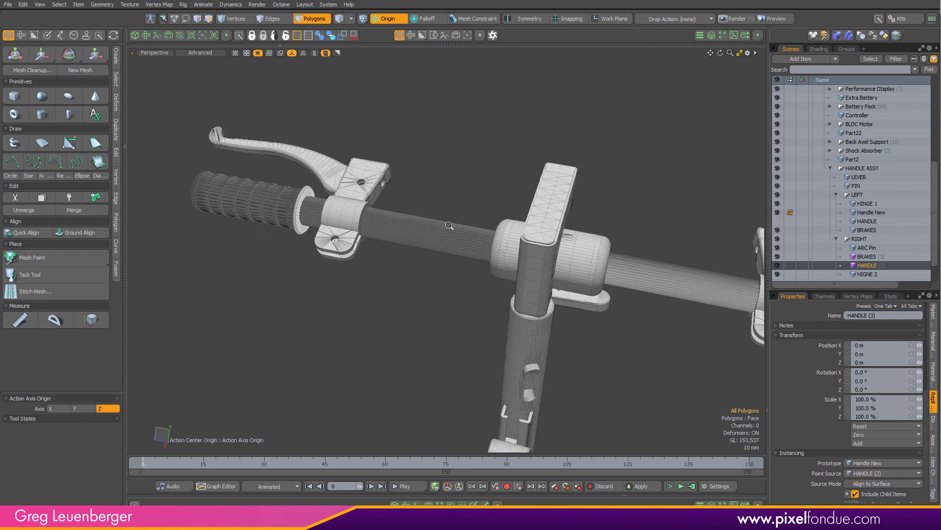
pyautogui.keyDown('ctrl'); pyautogui.keyDown('alt'); pyautogui.moveTo(449, 225); pyautogui.dragTo(412, 245); pyautogui.keyUp('alt'); pyautogui.keyUp('ctrl')
pyautogui.keyDown('alt'); pyautogui.moveTo(412, 245); pyautogui.dragTo(688, 186); pyautogui.keyUp('alt')
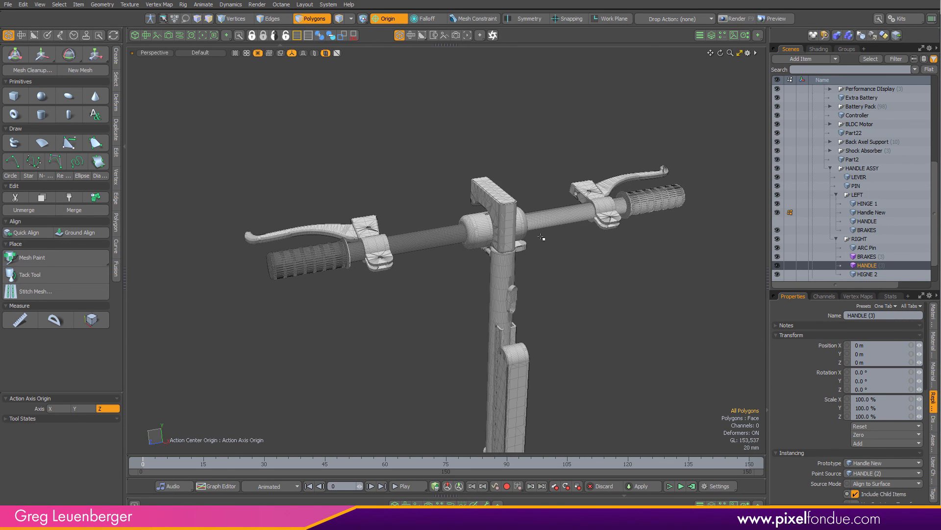
# Delete the Surface Normal vertex map from the Handle New mesh
pyautogui.click(882, 213)
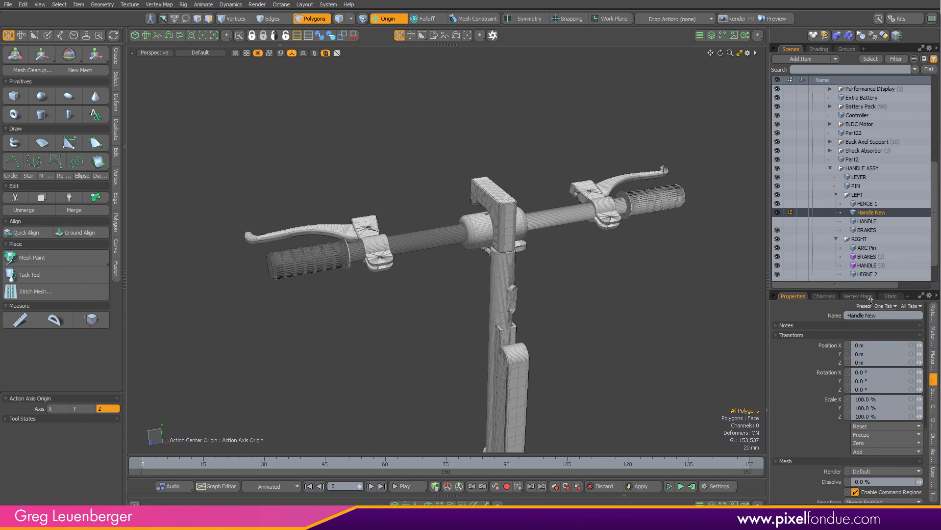
pyautogui.click(892, 296)
pyautogui.click(865, 297)
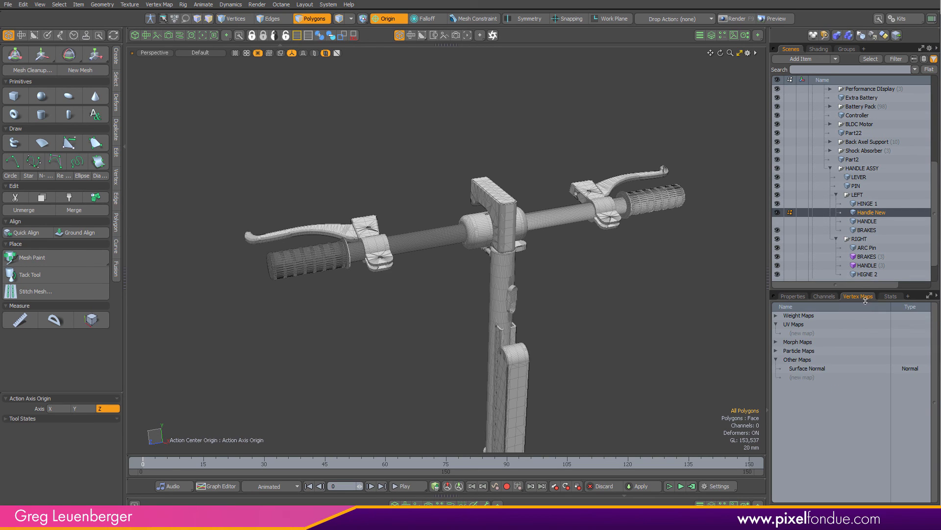
pyautogui.click(809, 369)
pyautogui.rightClick(809, 370)
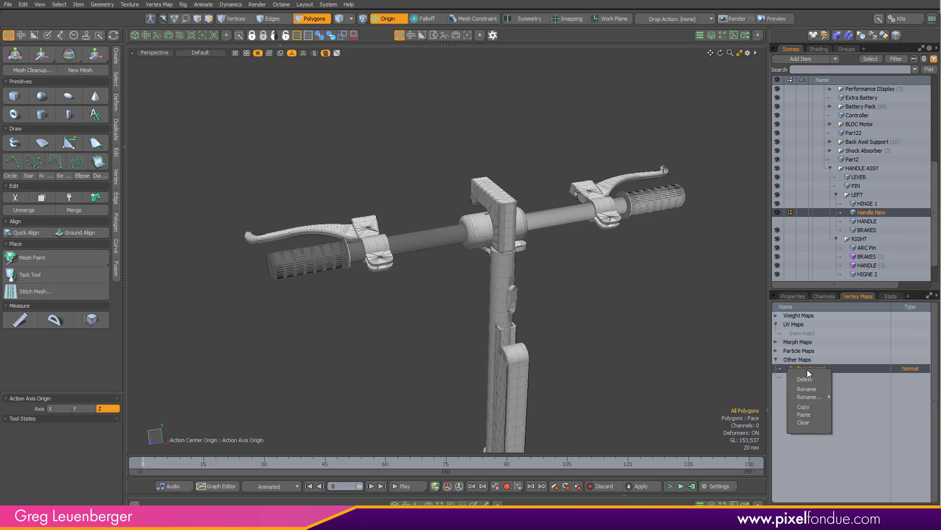
pyautogui.click(807, 379)
pyautogui.click(507, 257)
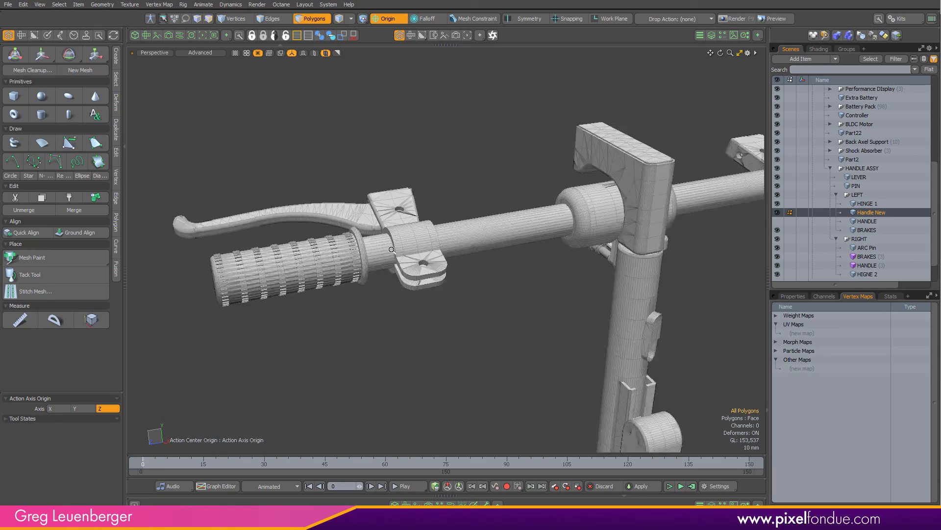
pyautogui.keyDown('alt'); pyautogui.moveTo(391, 250); pyautogui.dragTo(411, 294); pyautogui.keyUp('alt')
pyautogui.moveTo(412, 295)
pyautogui.keyDown('alt'); pyautogui.mouseDown()
pyautogui.moveTo(430, 304)
pyautogui.moveTo(505, 279)
pyautogui.moveTo(510, 260)
pyautogui.moveTo(427, 255)
pyautogui.moveTo(539, 275)
pyautogui.moveTo(223, 310)
pyautogui.moveTo(533, 254)
pyautogui.moveTo(329, 289)
pyautogui.moveTo(524, 319)
pyautogui.moveTo(625, 296)
pyautogui.moveTo(630, 330)
pyautogui.moveTo(695, 206)
pyautogui.moveTo(564, 245)
pyautogui.moveTo(471, 259)
pyautogui.moveTo(445, 240)
pyautogui.mouseUp(); pyautogui.keyUp('alt')
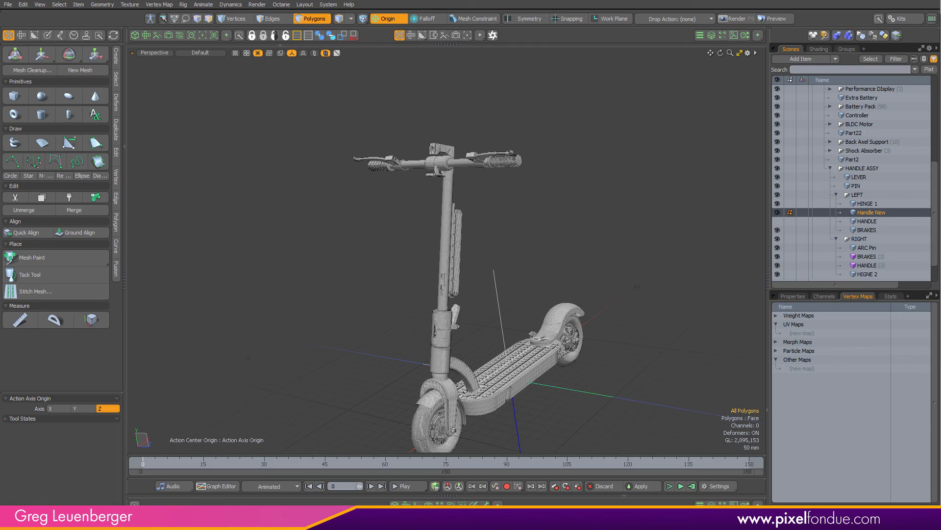
# Inspect the rebuilt handle grip geometry closely in the perspective viewport
pyautogui.scroll(10, 510, 163)
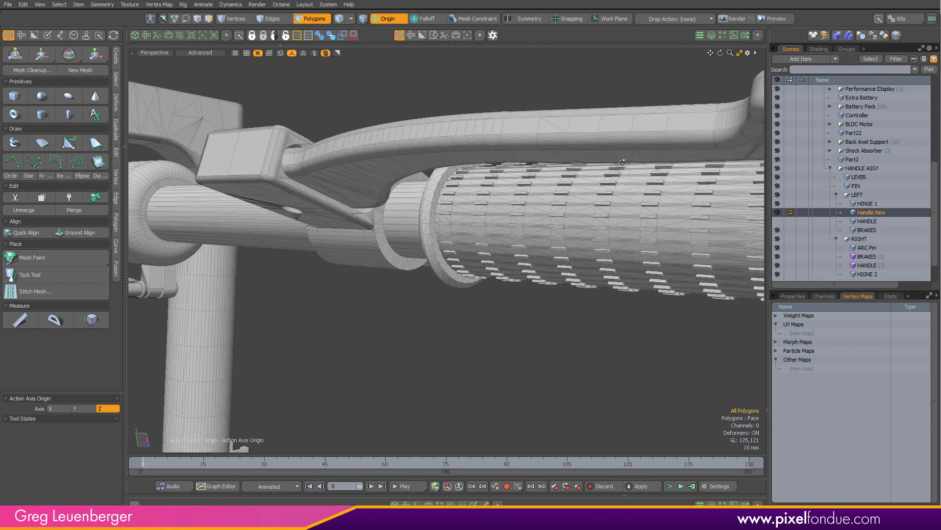
pyautogui.keyDown('alt'); pyautogui.moveTo(554, 172); pyautogui.dragTo(673, 200); pyautogui.keyUp('alt')
pyautogui.scroll(5, 673, 200)
pyautogui.scroll(-15, 673, 200)
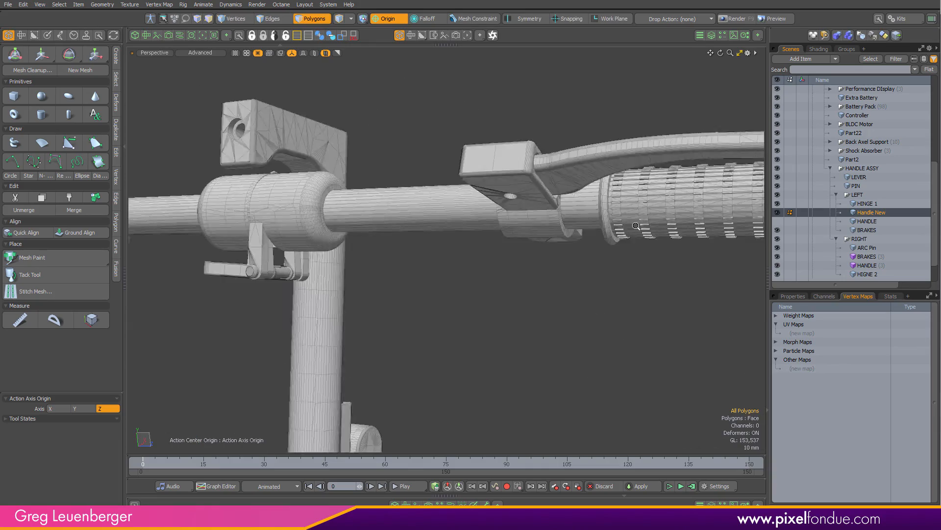
pyautogui.keyDown('alt'); pyautogui.moveTo(590, 241); pyautogui.dragTo(349, 160); pyautogui.keyUp('alt')
pyautogui.scroll(-5, 348, 160)
pyautogui.keyDown('alt'); pyautogui.moveTo(501, 182); pyautogui.dragTo(480, 227); pyautogui.keyUp('alt')
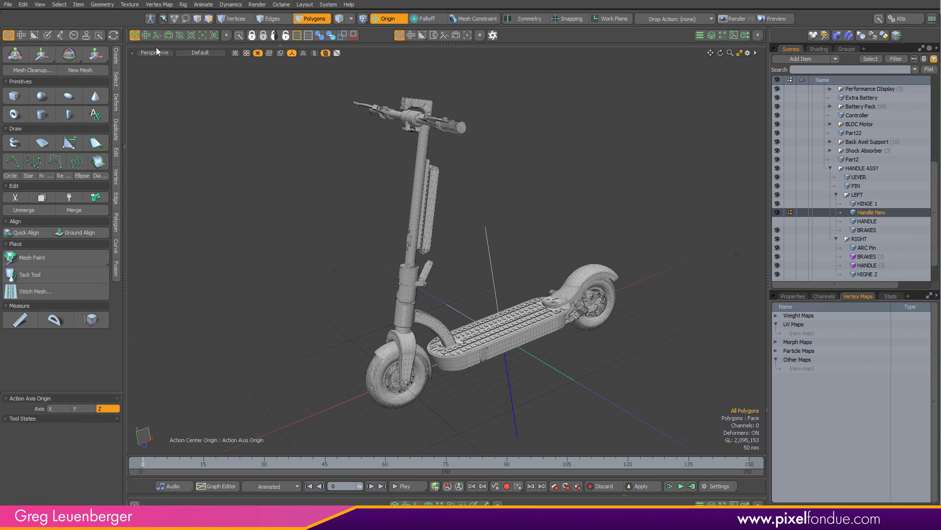
# Open a render preview pane beside the viewport and frame the handle grip through the render camera
pyautogui.press('KP_0')
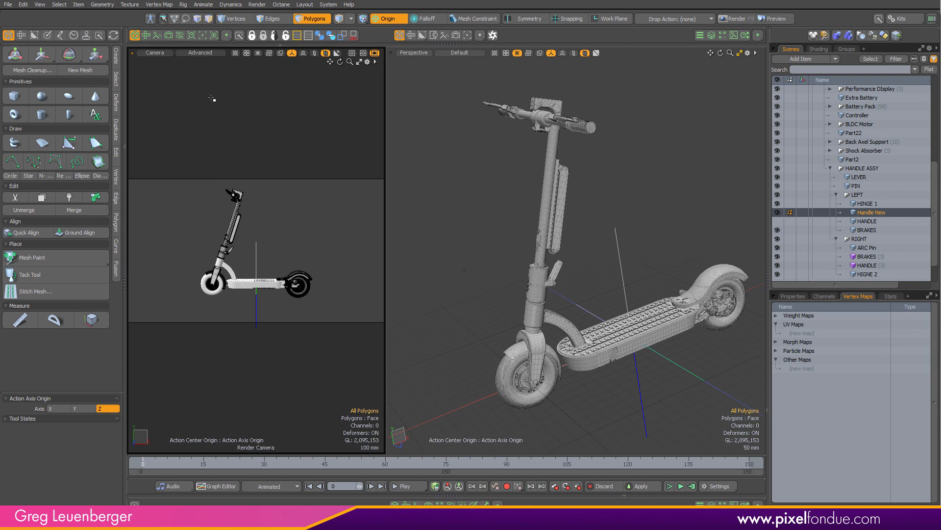
pyautogui.click(203, 36)
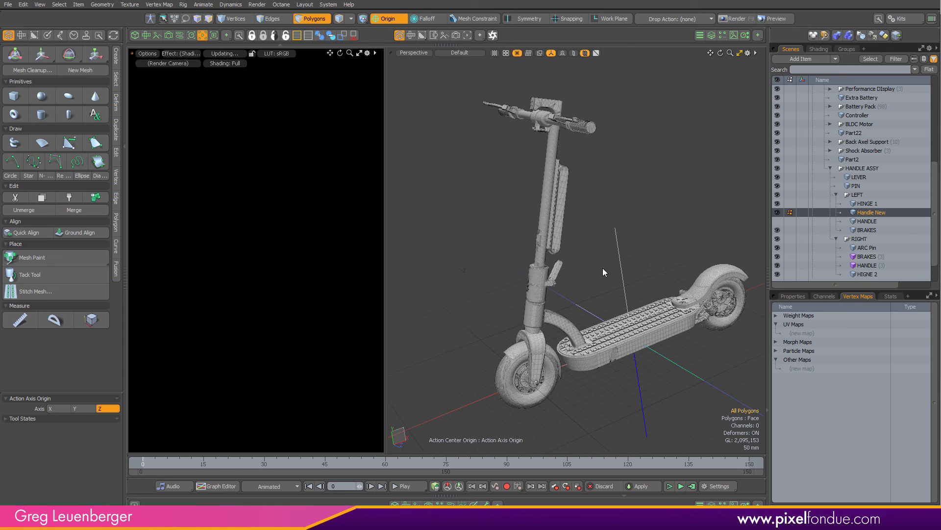
pyautogui.hotkey('ctrl', 'space')
pyautogui.click(565, 235)
pyautogui.keyDown('ctrl'); pyautogui.keyDown('alt'); pyautogui.moveTo(557, 160); pyautogui.dragTo(652, 157); pyautogui.keyUp('alt'); pyautogui.keyUp('ctrl')
pyautogui.keyDown('alt'); pyautogui.moveTo(545, 132); pyautogui.dragTo(670, 236); pyautogui.keyUp('alt')
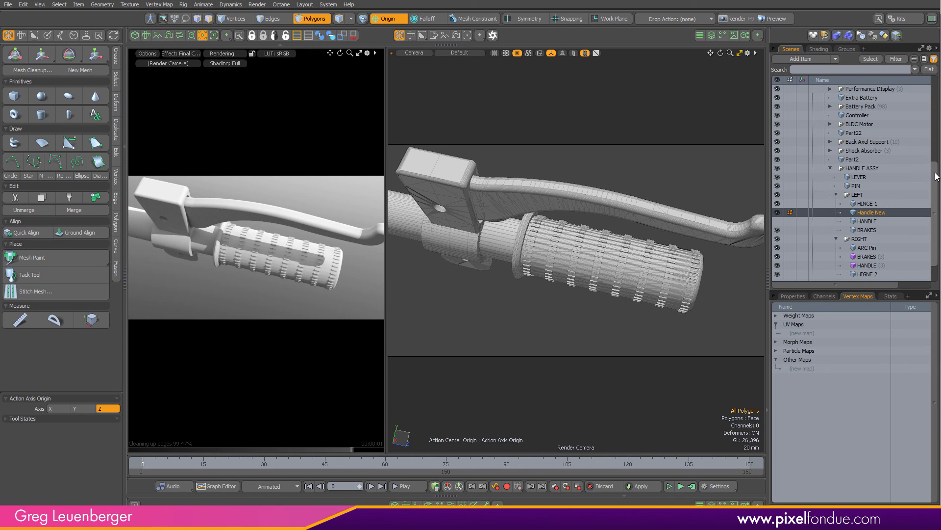
# Zoom in on the grip and widen the render preview pane to examine its shading
pyautogui.scroll(6, 908, 157)
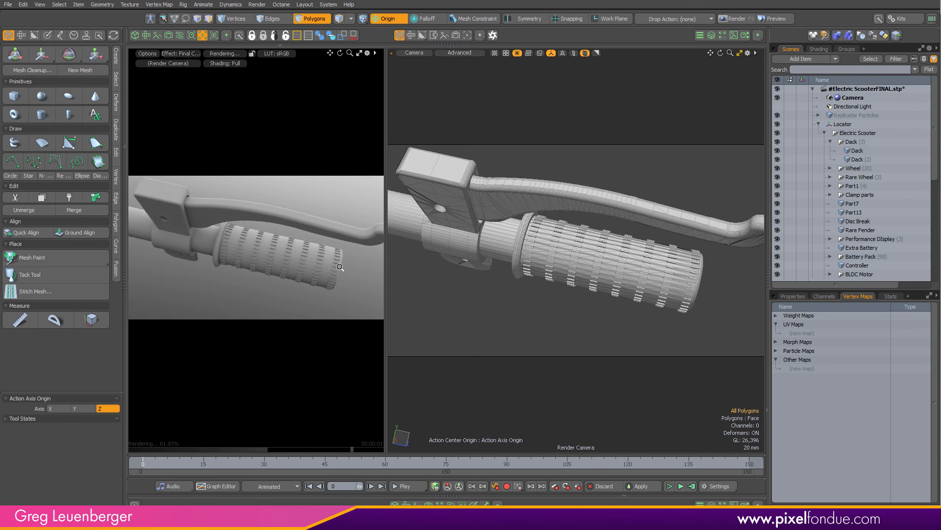
pyautogui.keyDown('ctrl'); pyautogui.keyDown('alt'); pyautogui.moveTo(340, 267); pyautogui.dragTo(383, 271); pyautogui.keyUp('alt'); pyautogui.keyUp('ctrl')
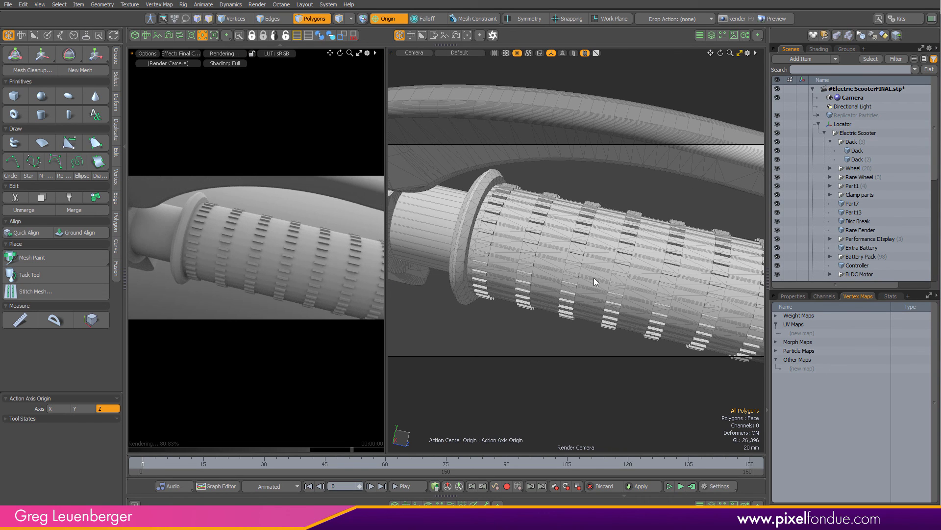
pyautogui.click(125, 296)
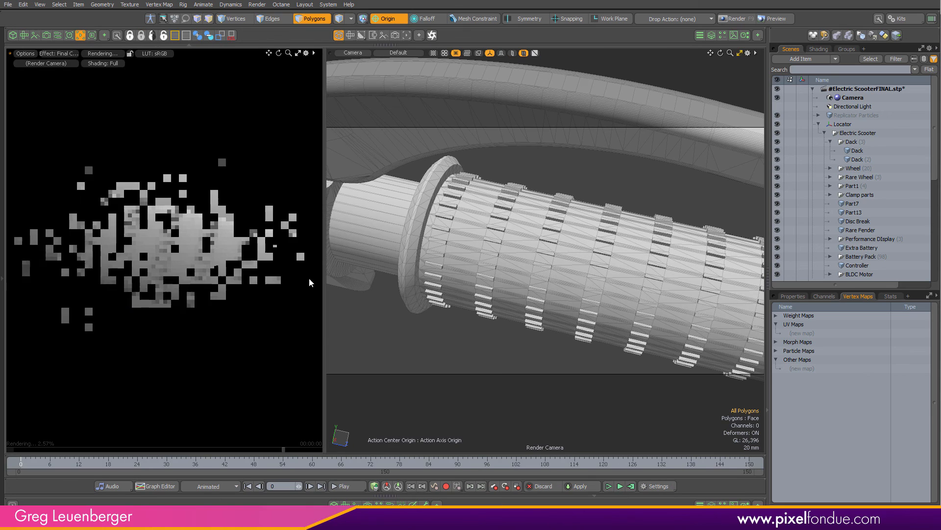
pyautogui.moveTo(325, 282); pyautogui.dragTo(578, 289)
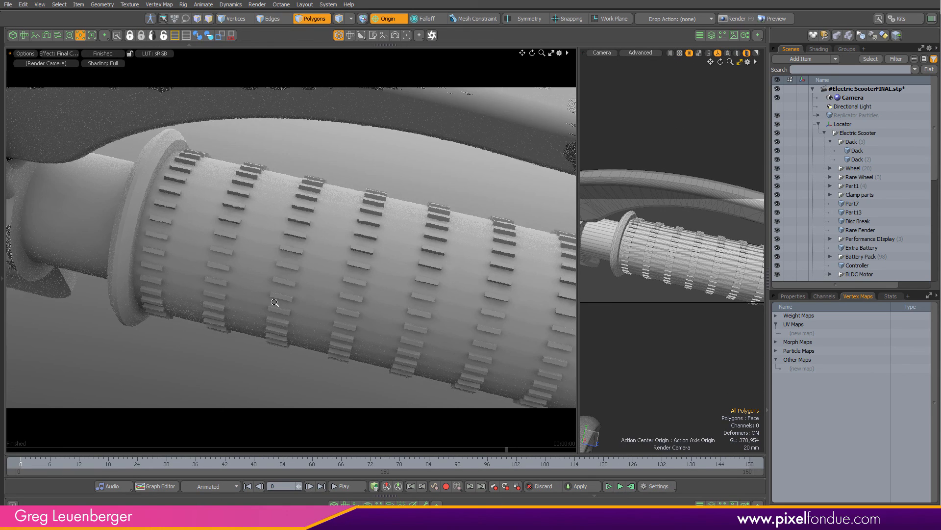
# Orbit the render camera around the handlebar and the whole scooter to review the preview render
pyautogui.keyDown('ctrl'); pyautogui.keyDown('alt'); pyautogui.moveTo(274, 302); pyautogui.dragTo(230, 316); pyautogui.keyUp('alt'); pyautogui.keyUp('ctrl')
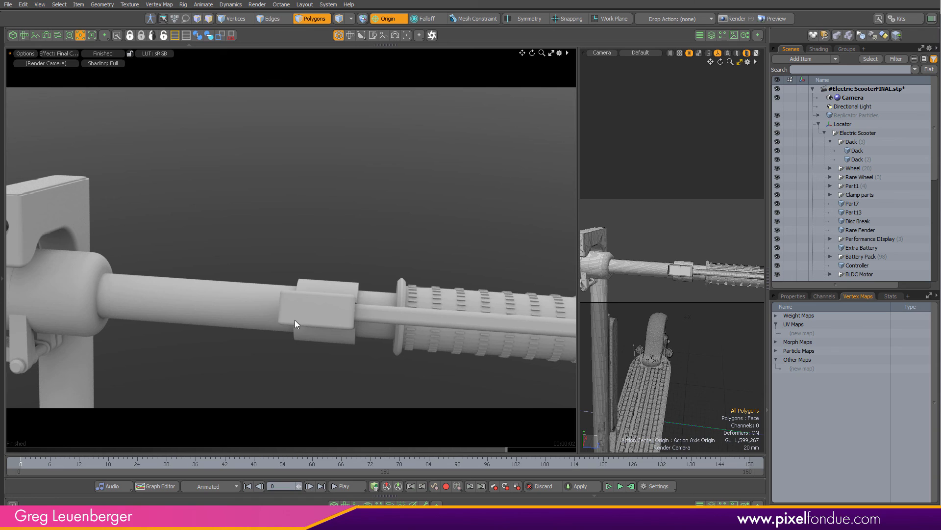
pyautogui.keyDown('alt'); pyautogui.moveTo(383, 348); pyautogui.dragTo(214, 348); pyautogui.keyUp('alt')
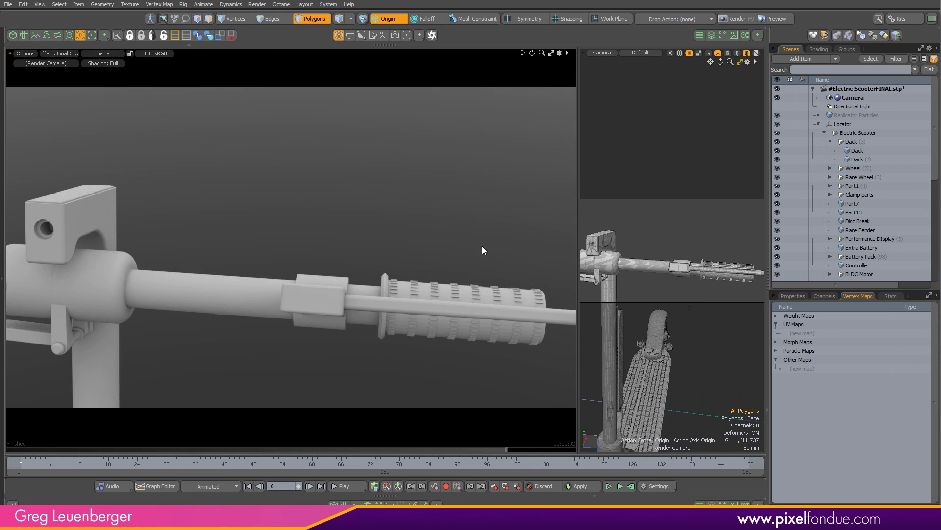
pyautogui.keyDown('alt'); pyautogui.moveTo(482, 246); pyautogui.dragTo(319, 201); pyautogui.keyUp('alt')
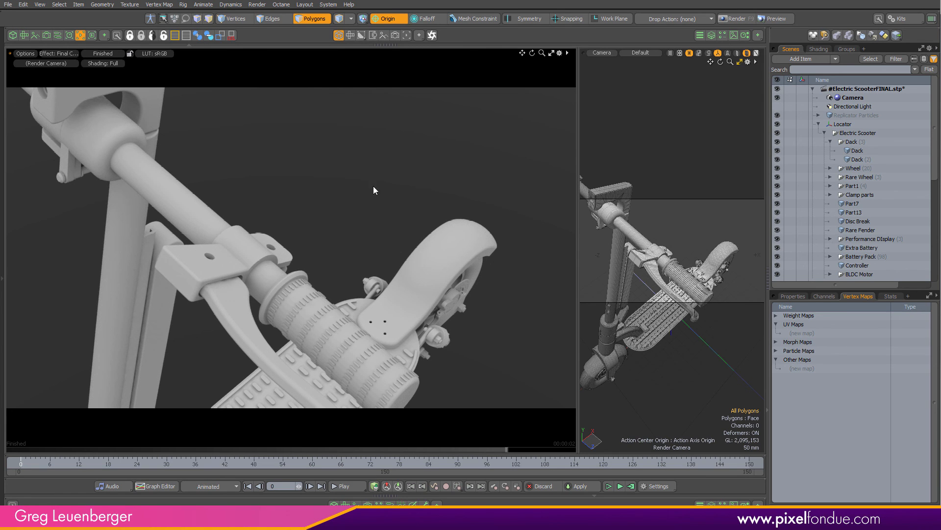
pyautogui.keyDown('alt'); pyautogui.moveTo(425, 331); pyautogui.dragTo(343, 329); pyautogui.keyUp('alt')
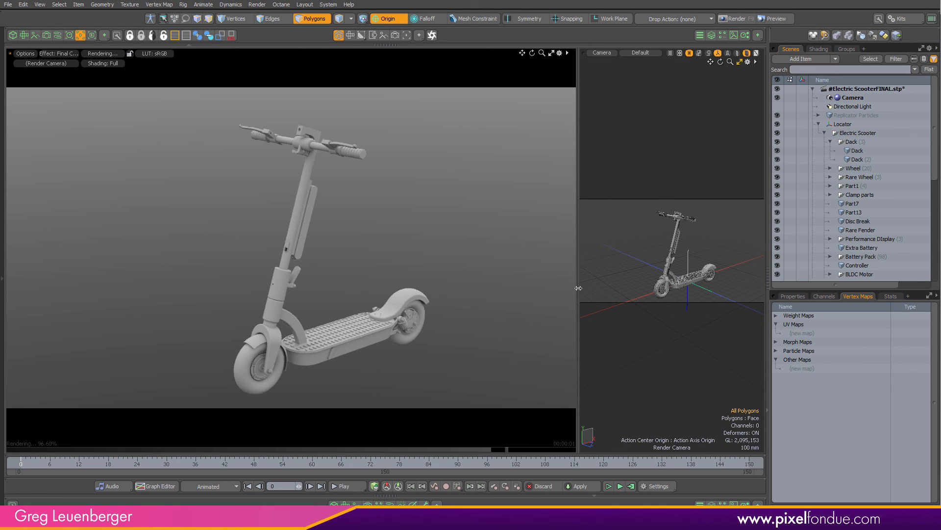
pyautogui.moveTo(578, 287); pyautogui.dragTo(393, 307)
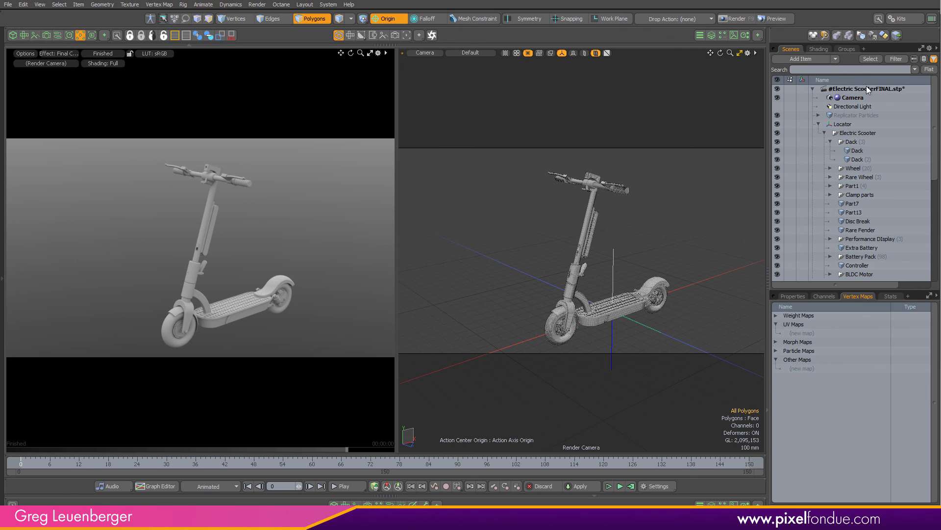